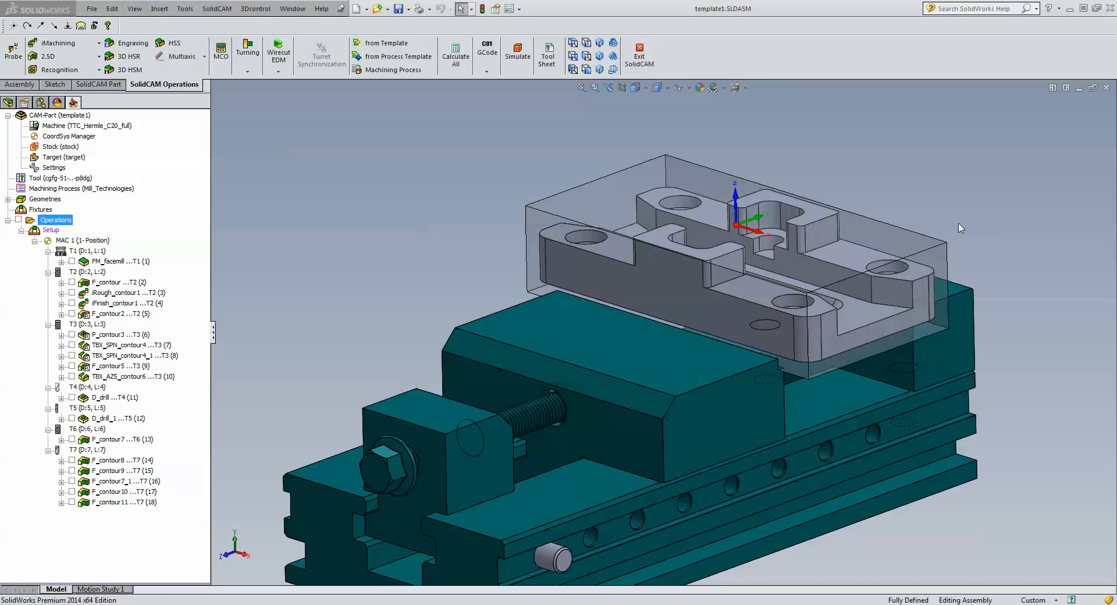
Check the stock's top edge length, view the setup from above, then return to isometric.
left_click(938, 247)
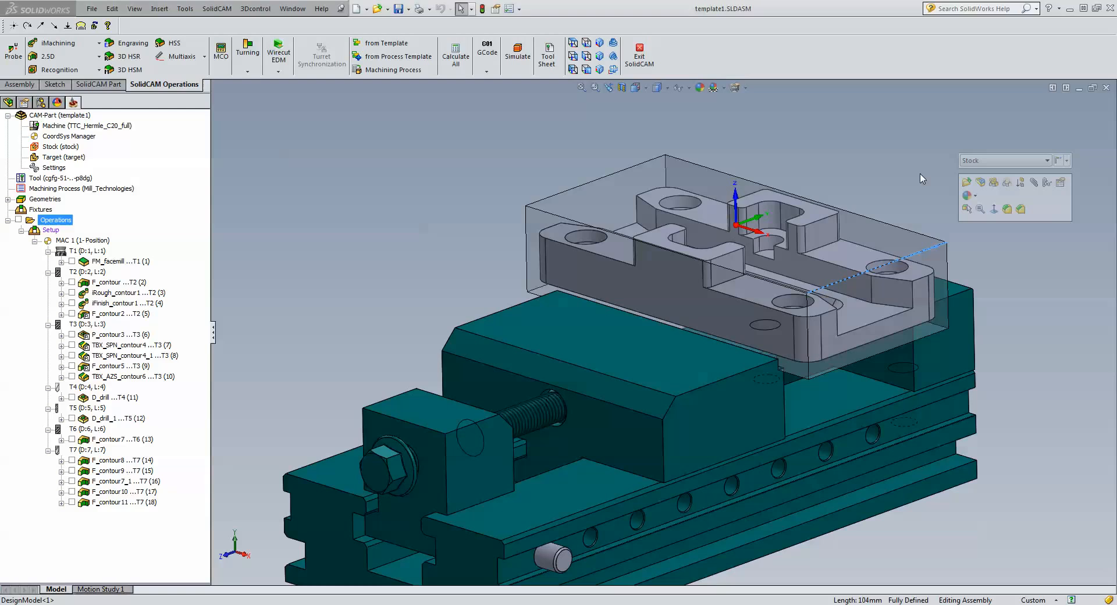
left_click(922, 178)
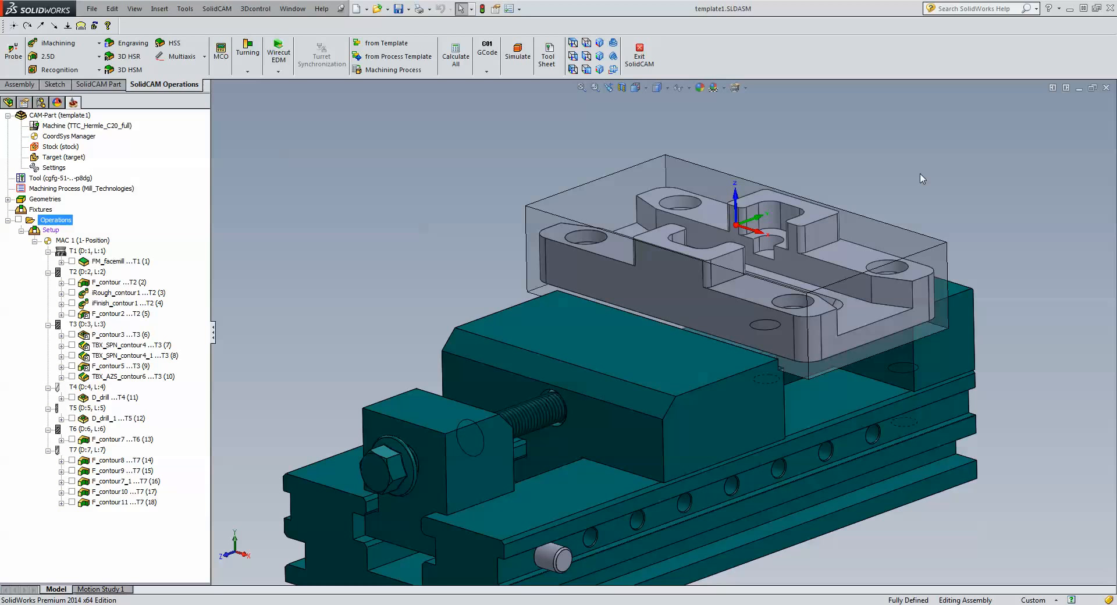
left_click(584, 58)
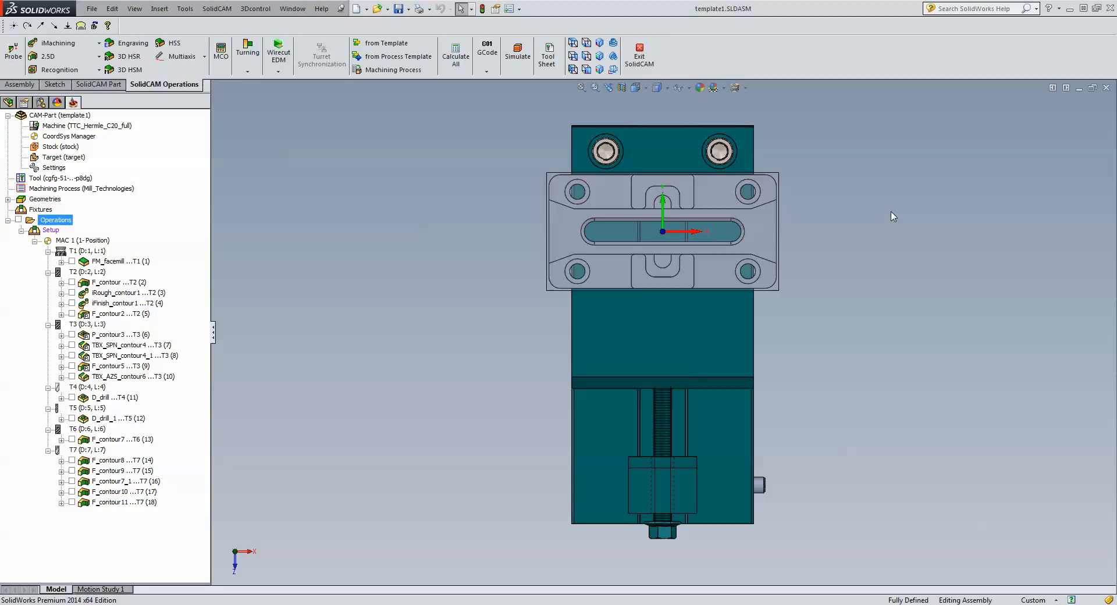
key("ctrl+7")
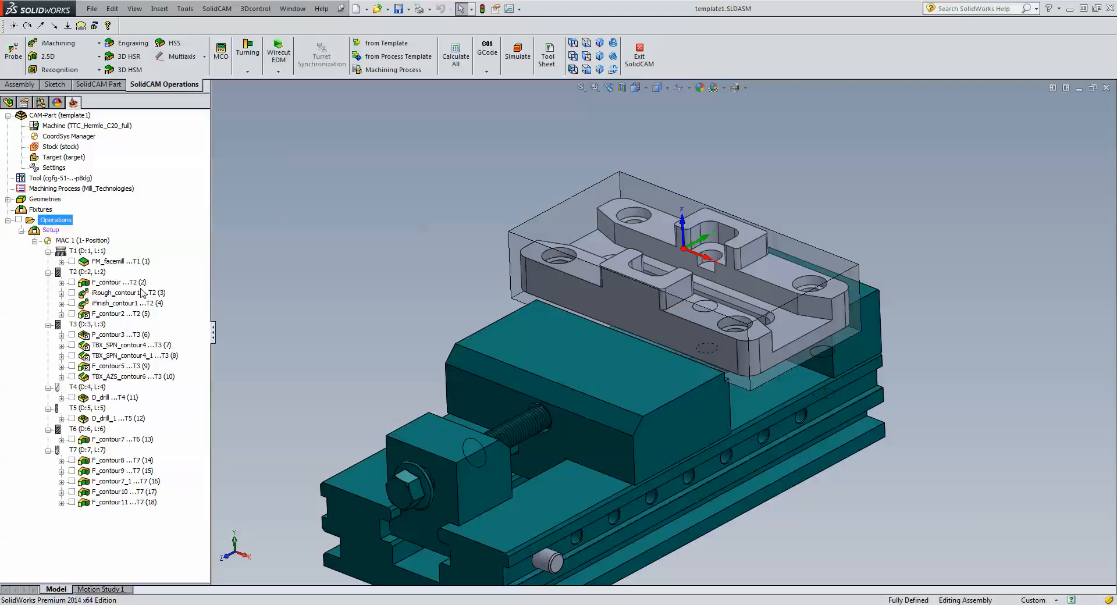
Review FM_facemill's 125 mm face mill and its levels: clearance 10, safety distance 0.5.
double_click(119, 263)
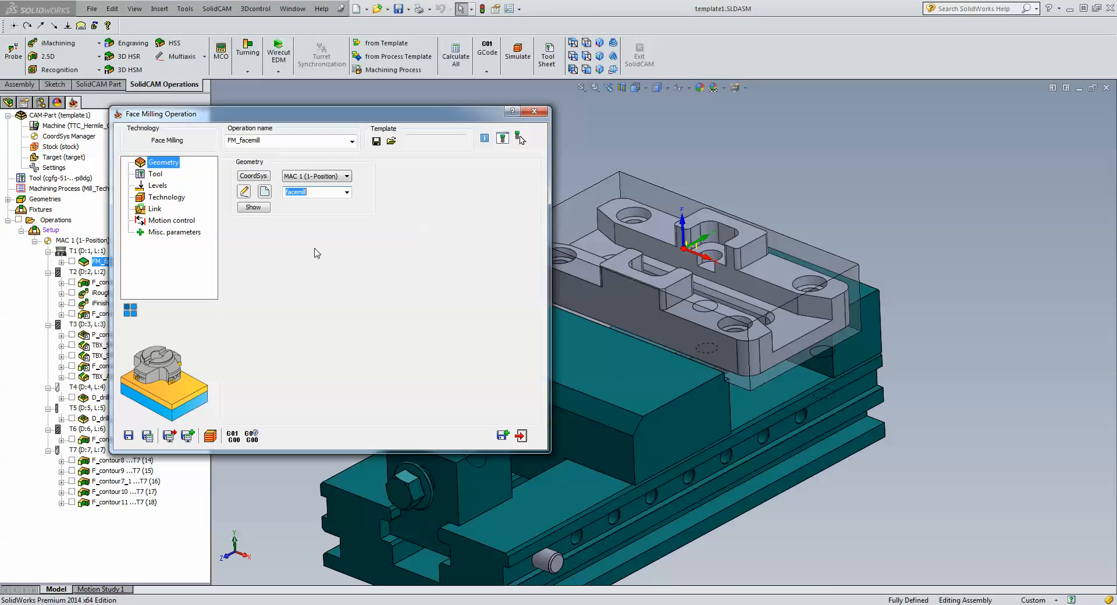
left_click(155, 176)
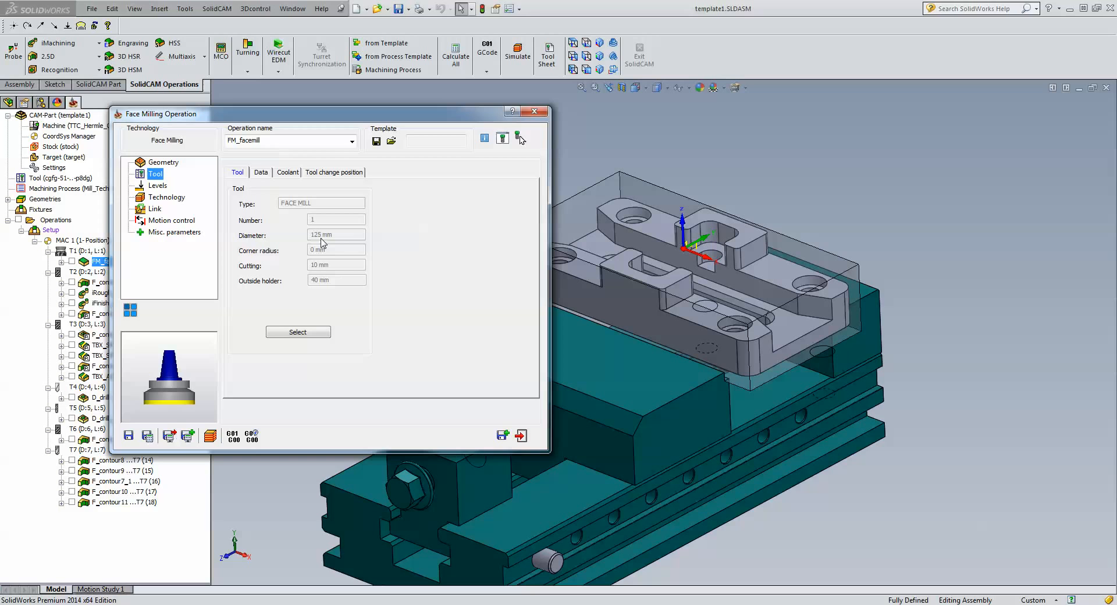
left_click(157, 188)
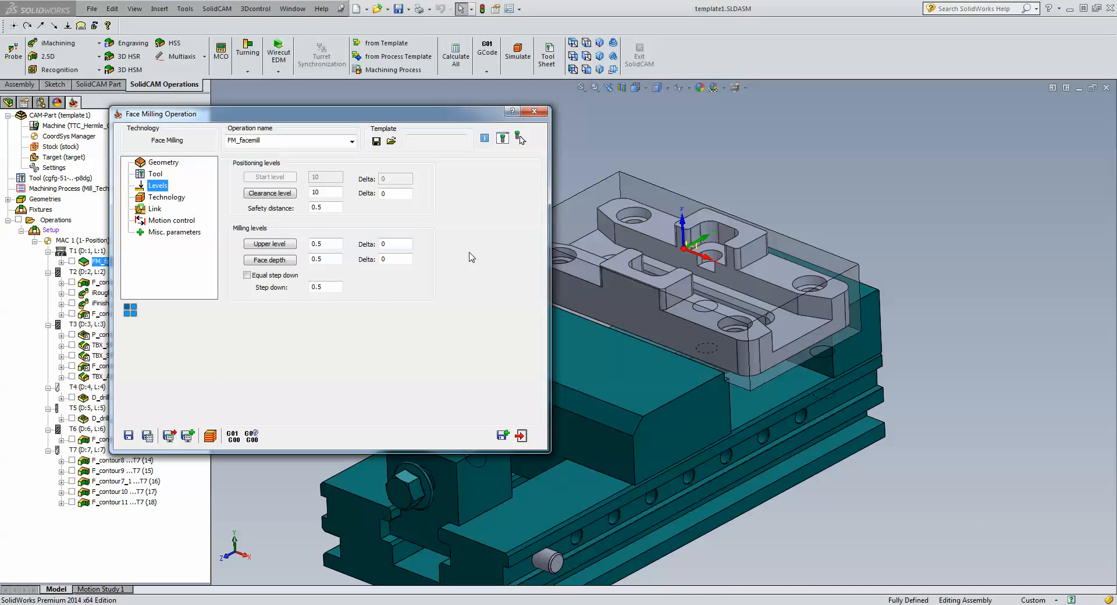
left_click(322, 209)
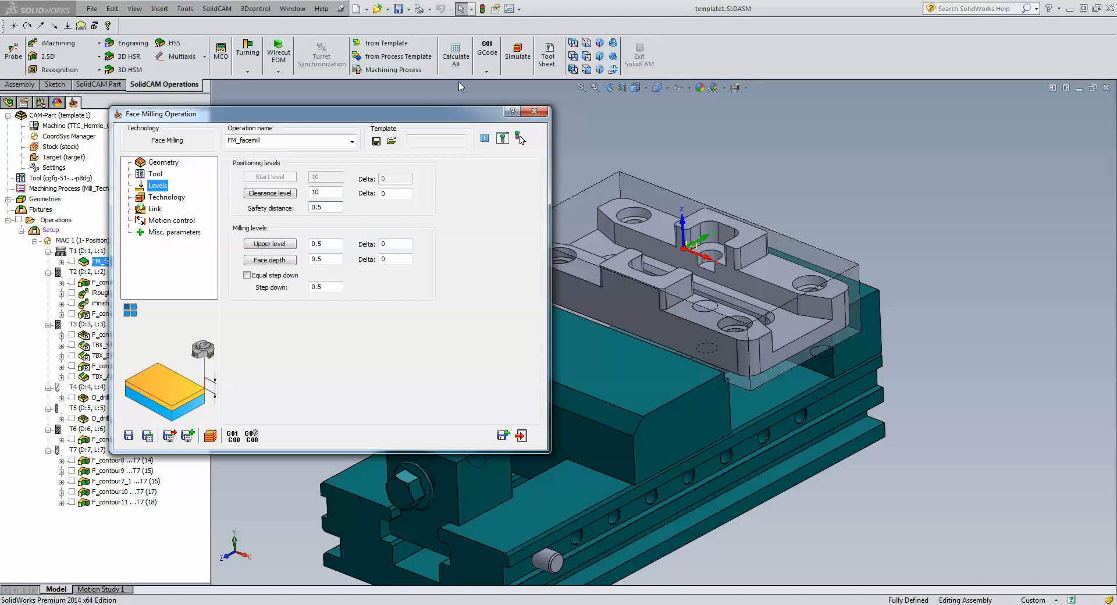
left_click_drag(414, 115, 275, 107)
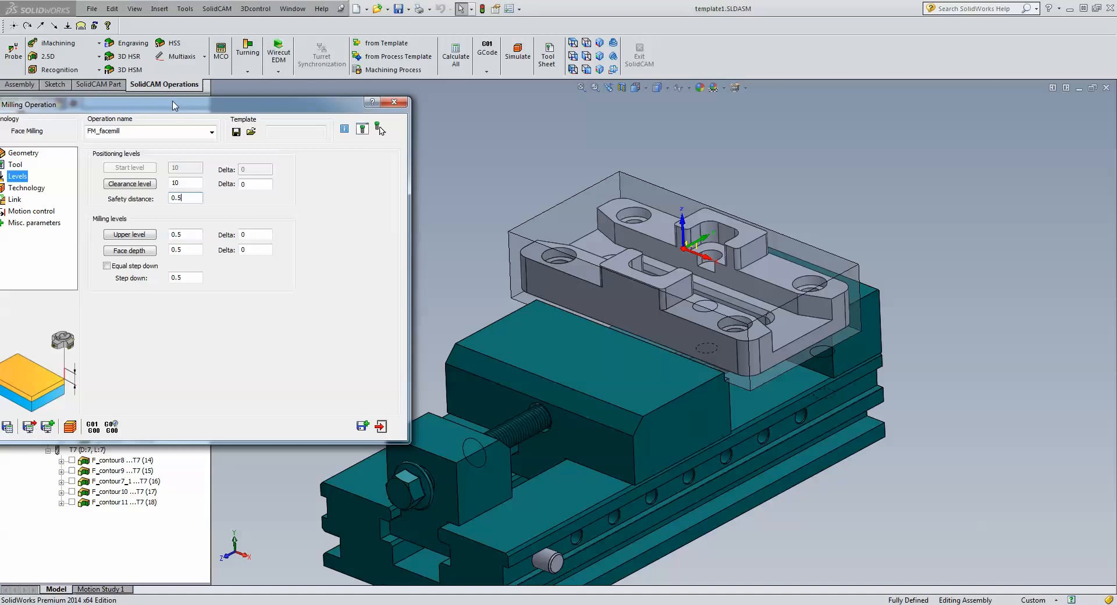
left_click_drag(172, 103, 287, 84)
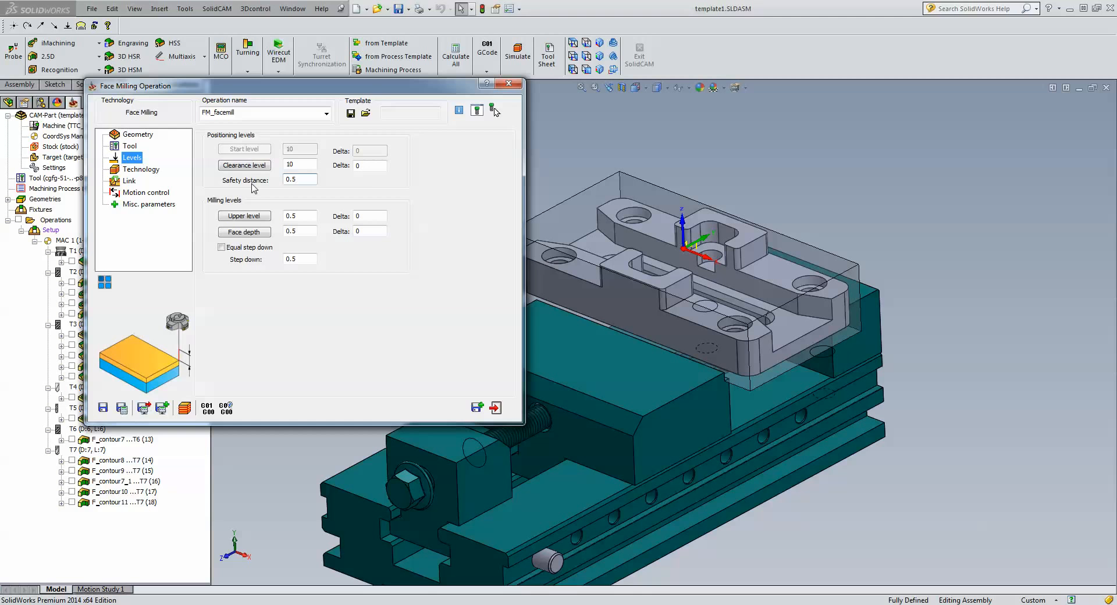
Show FM_facemill's One Pass technology page: one-way depth cutting, floor offset 0.
left_click(141, 171)
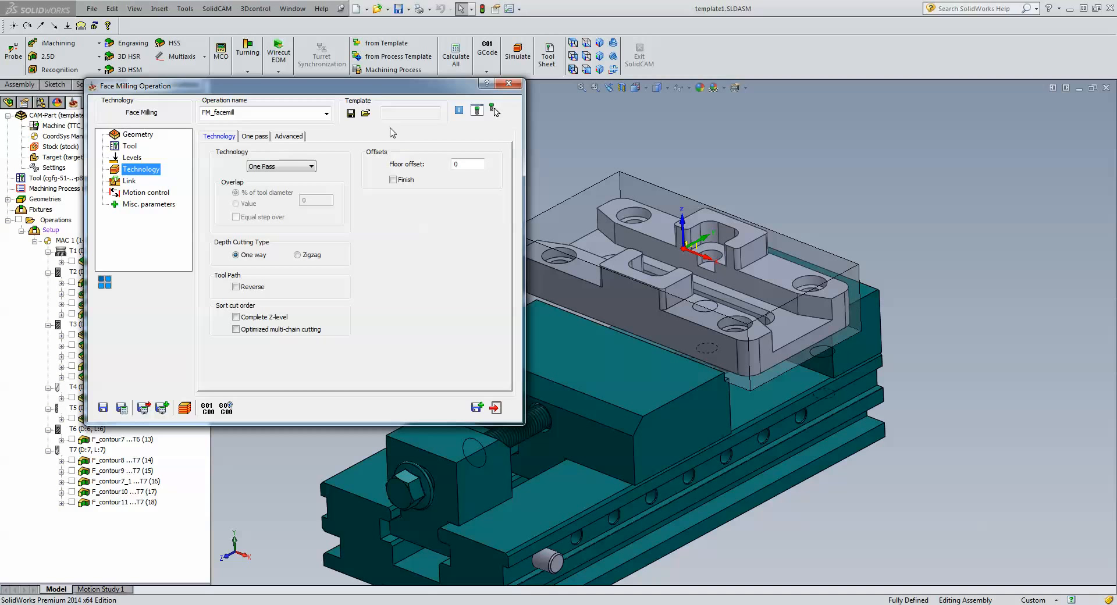
Save FM_facemill as operation template 'fm one pass 125d' with tool data included.
left_click(350, 114)
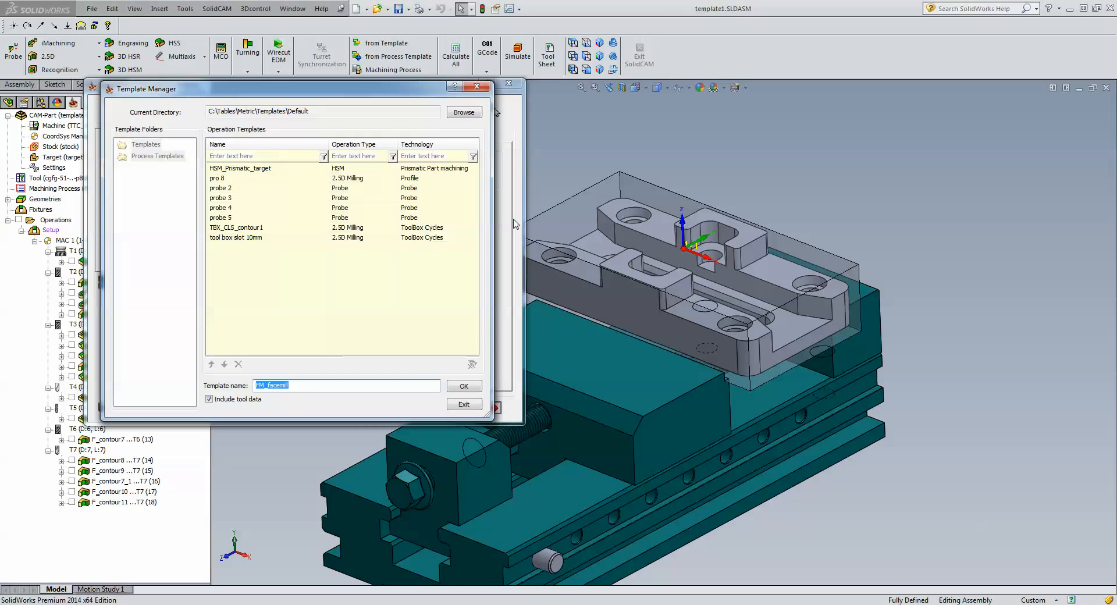
left_click(297, 387)
double_click(297, 387)
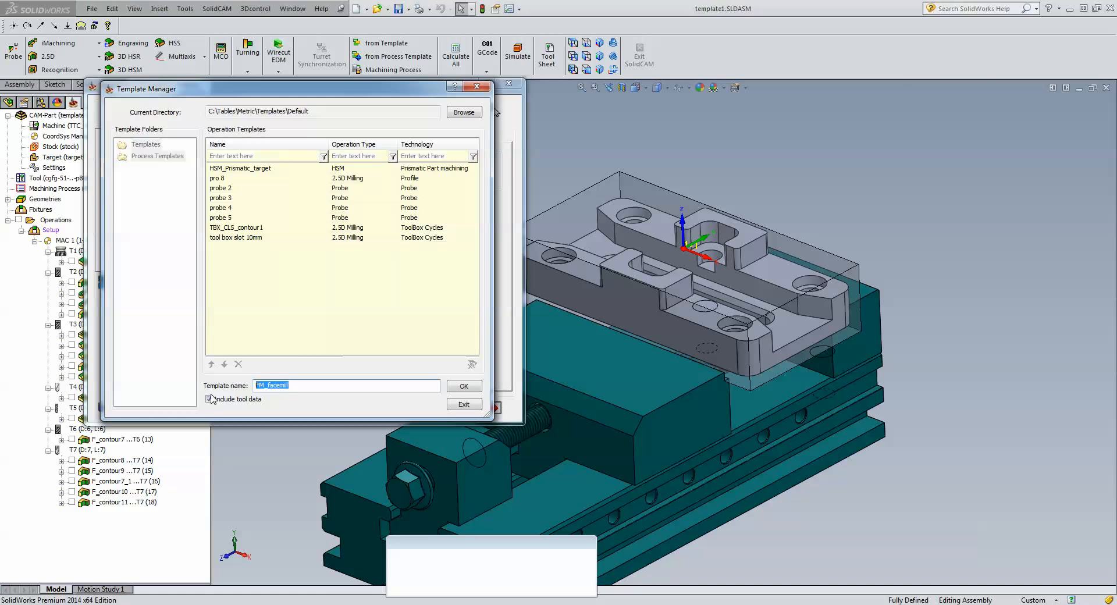
type("fm one pass 125d")
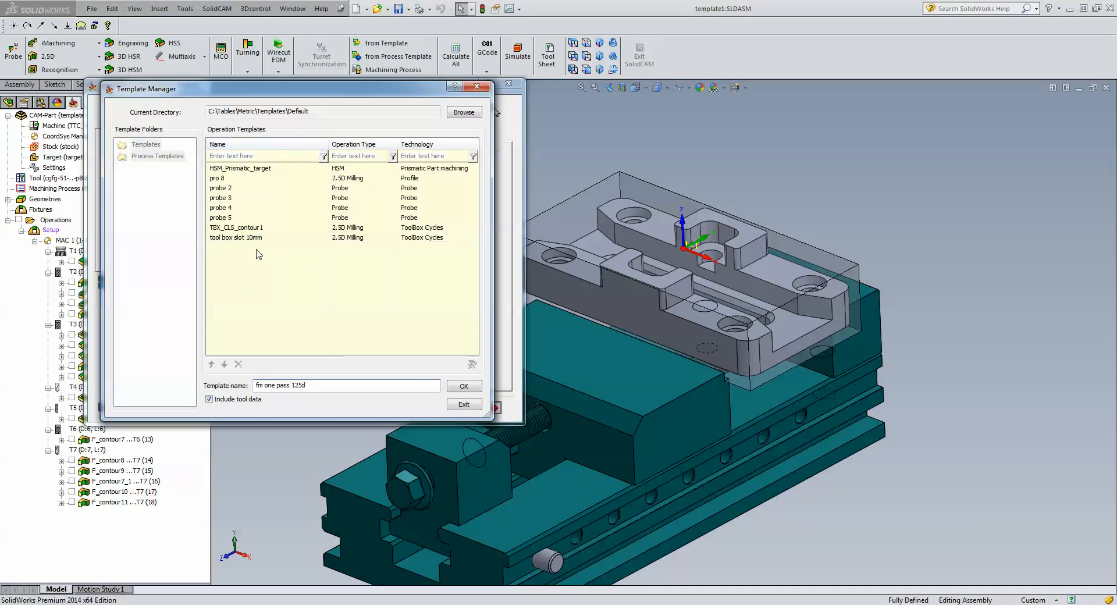
left_click(461, 387)
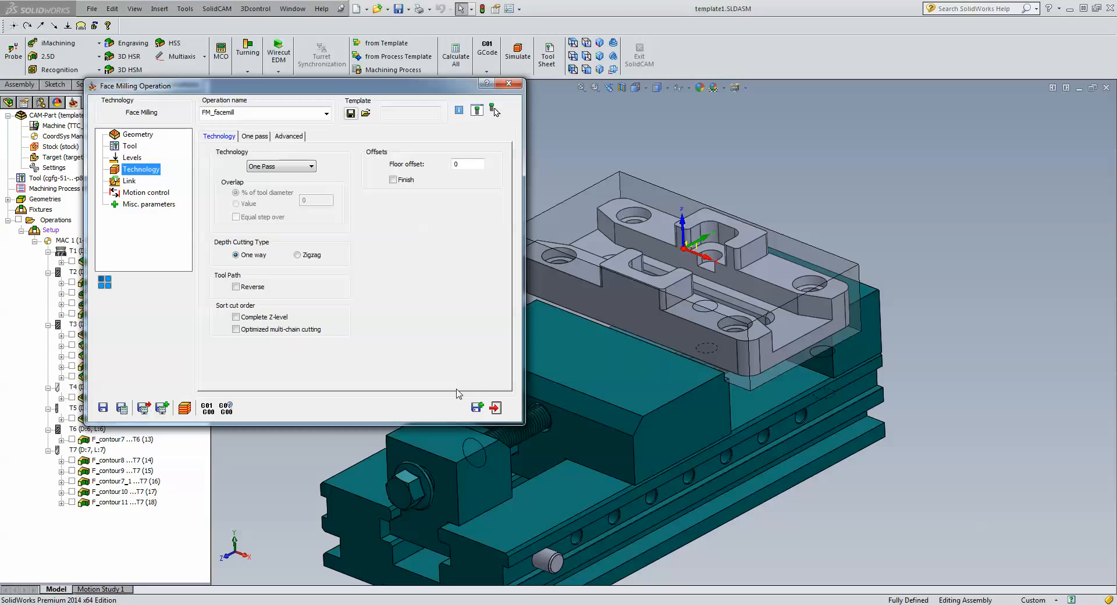
Save and close FM_facemill, then open the recent CAM-Part template2.PRT.
left_click(495, 408)
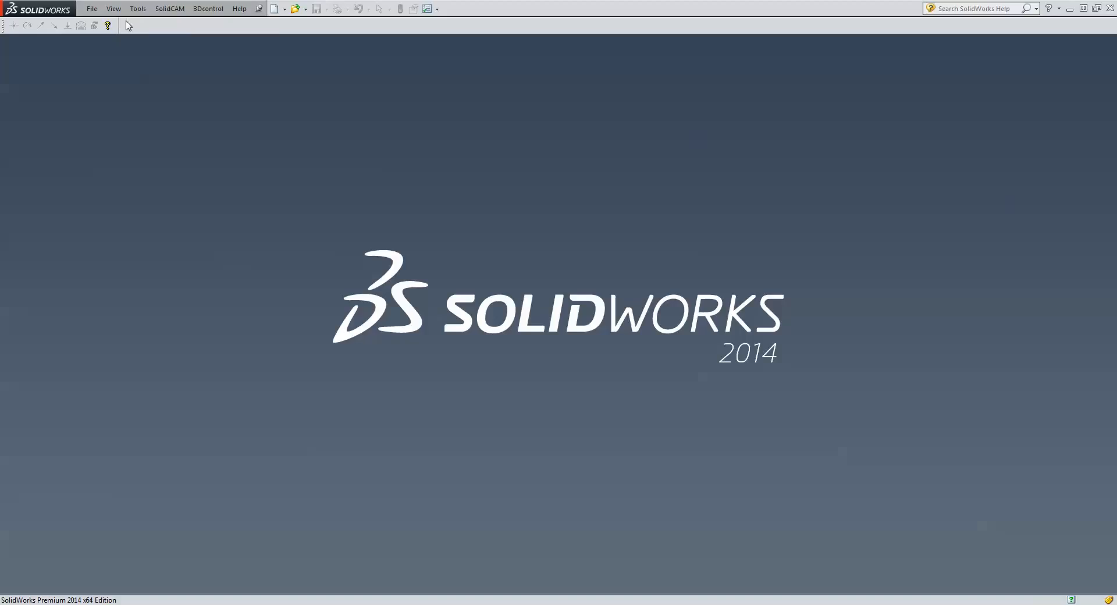
left_click(169, 9)
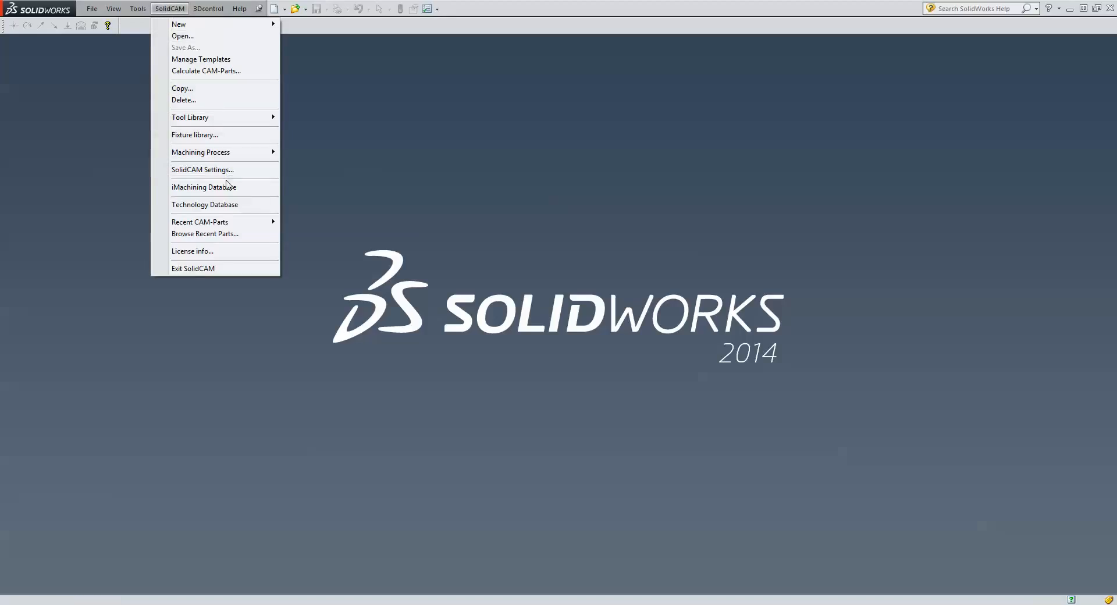
mouse_move(233, 223)
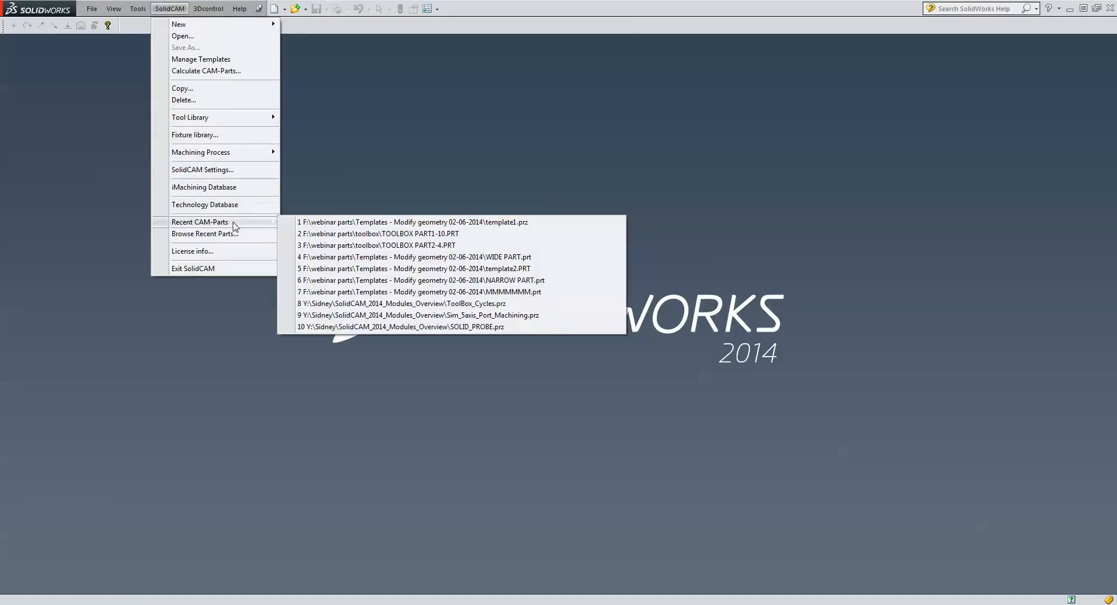
left_click(464, 270)
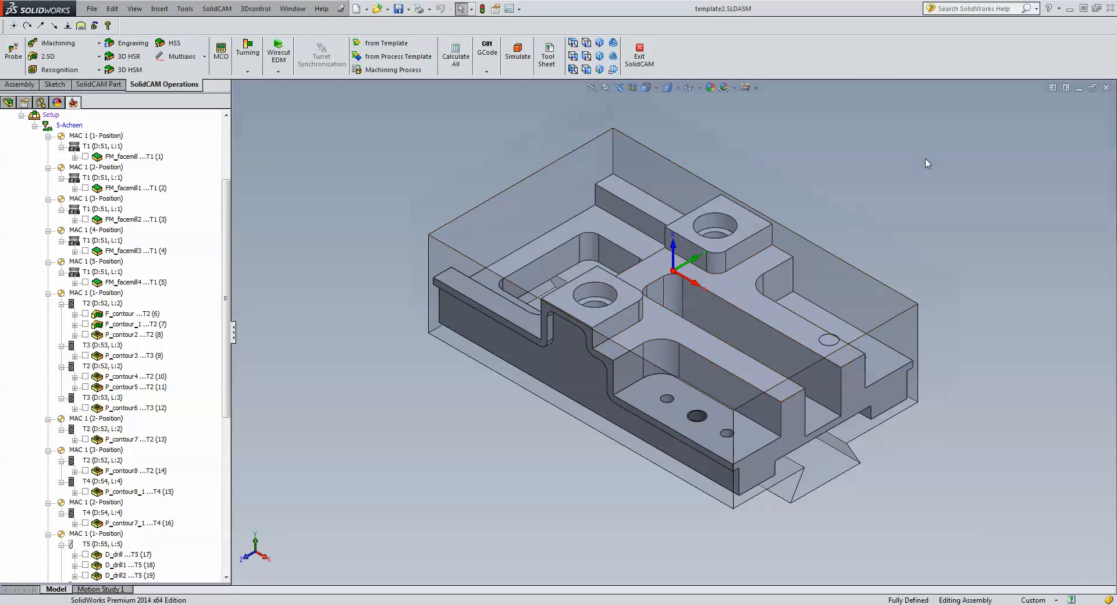
Check the wider stock's edge length and open template2's FM_facemill operation.
left_click(491, 201)
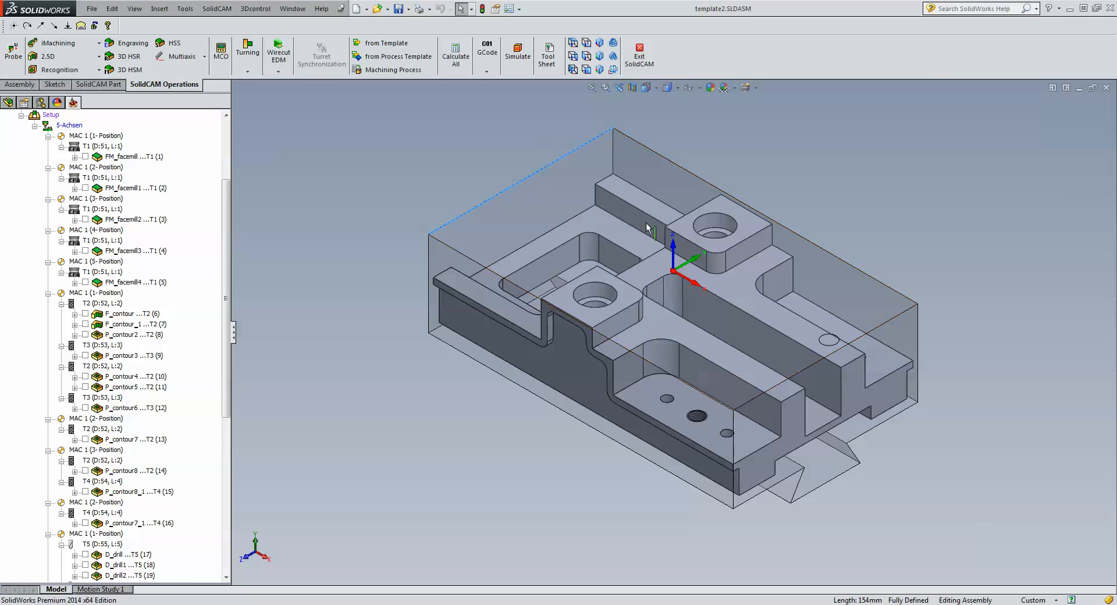
left_click(480, 142)
left_click(129, 157)
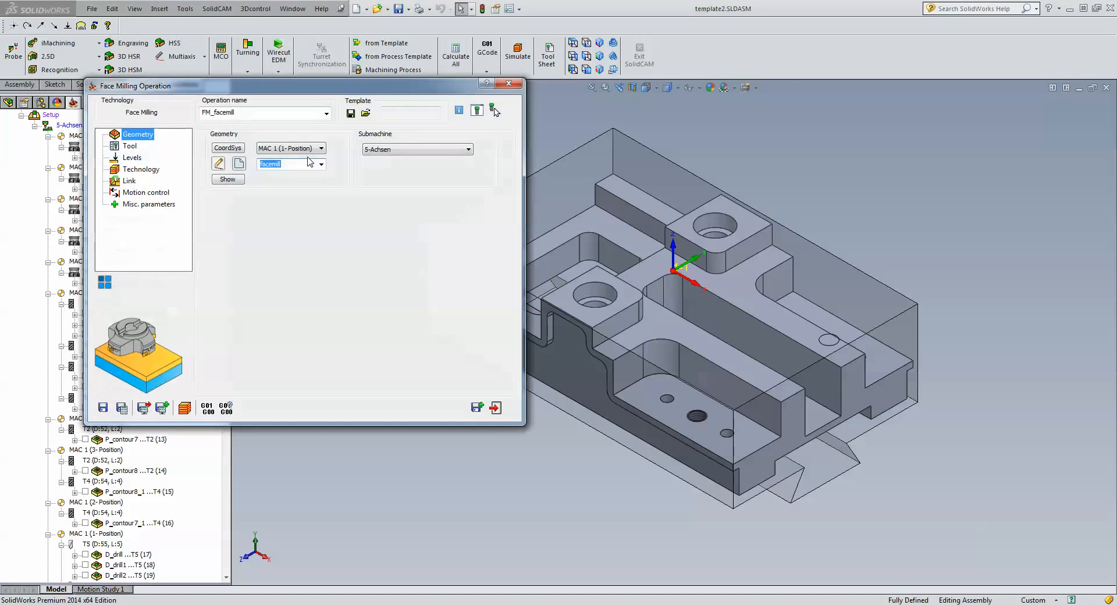
Review the 100 mm tool, levels and Hatch settings (zigzag, 0° angle), then recalculate the toolpath.
left_click(129, 149)
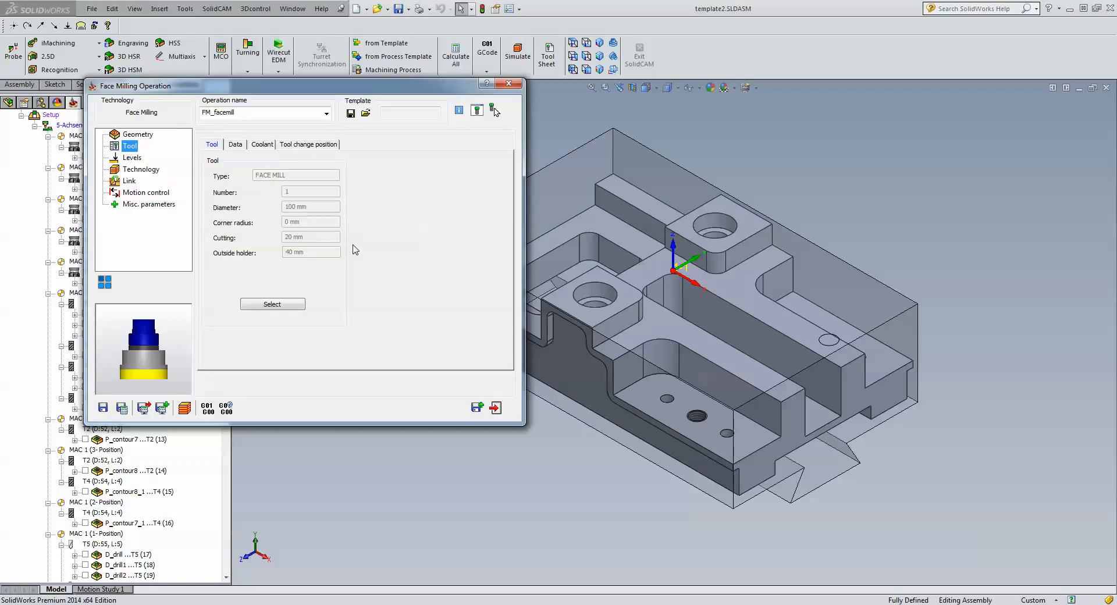
left_click(142, 158)
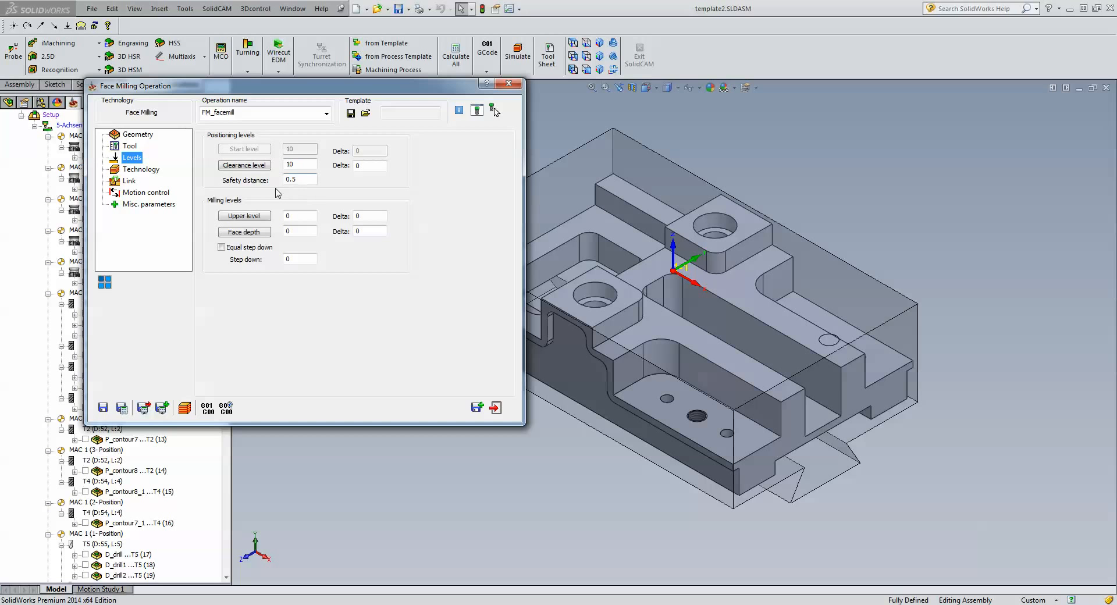
left_click(135, 169)
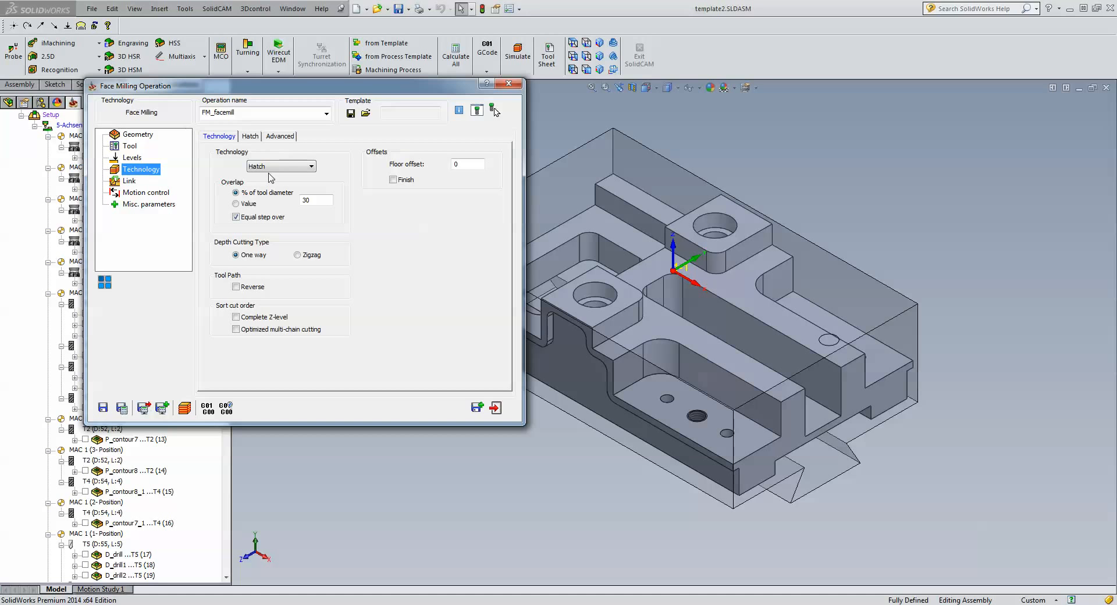
left_click(250, 136)
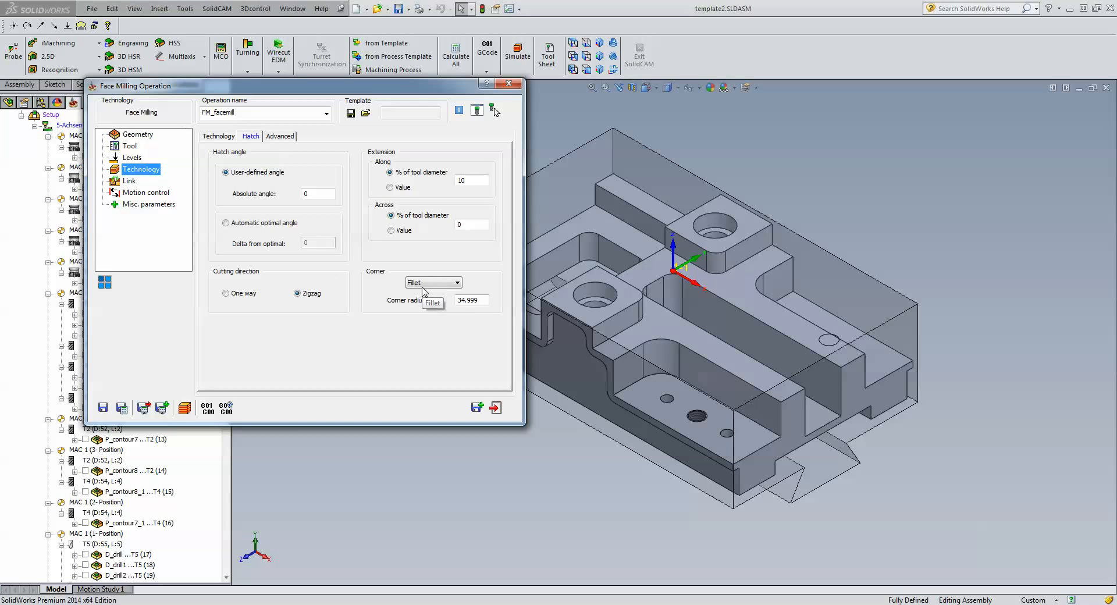
left_click(185, 409)
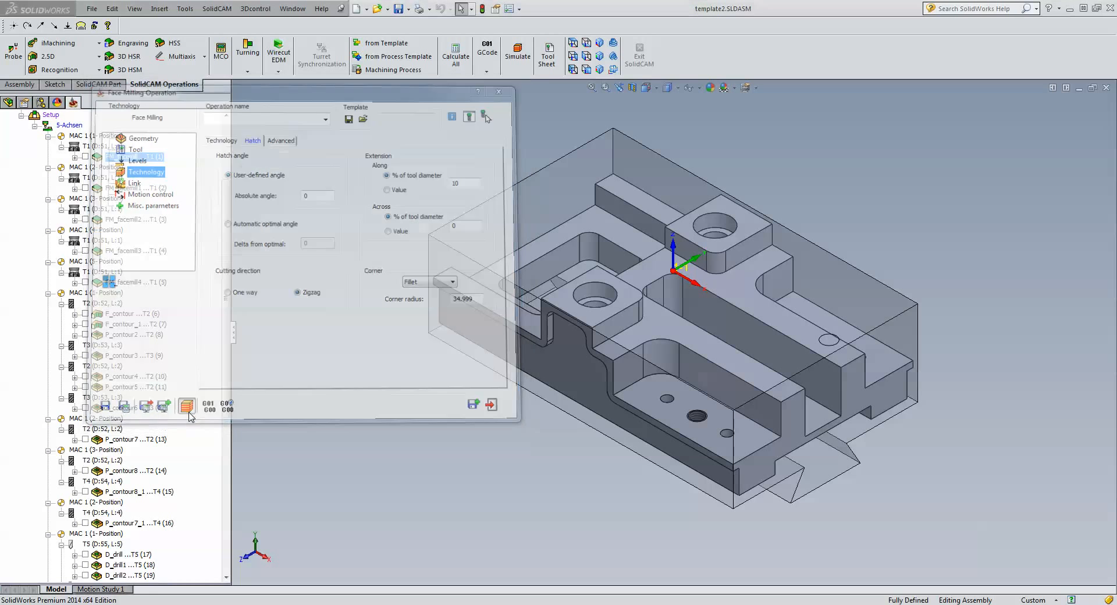
Play the hatch face-milling simulation in Host CAD and return to the operation.
left_click(213, 384)
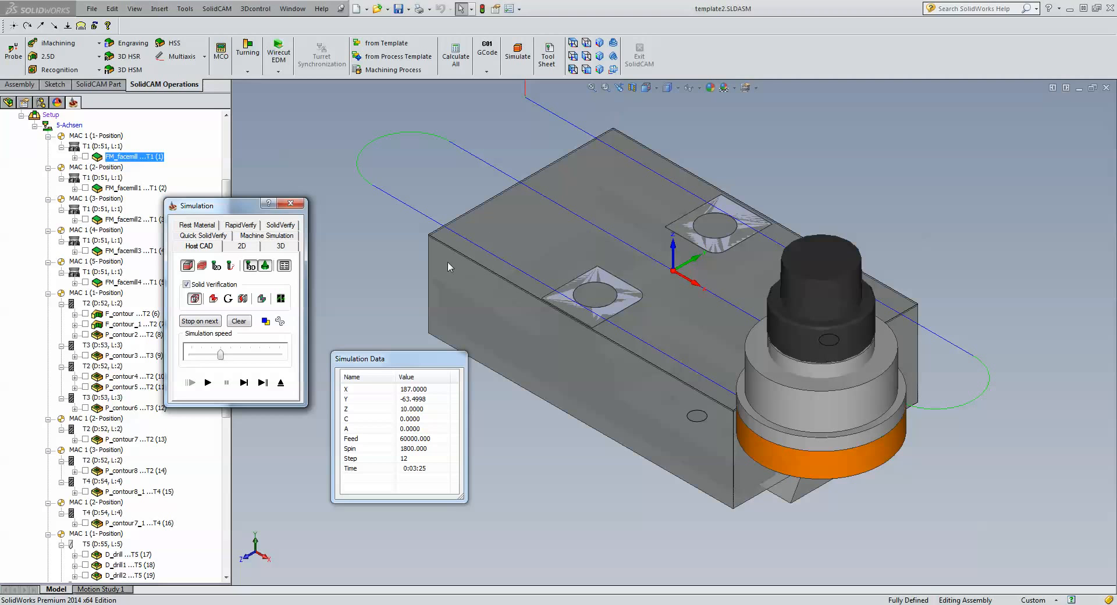
left_click(280, 384)
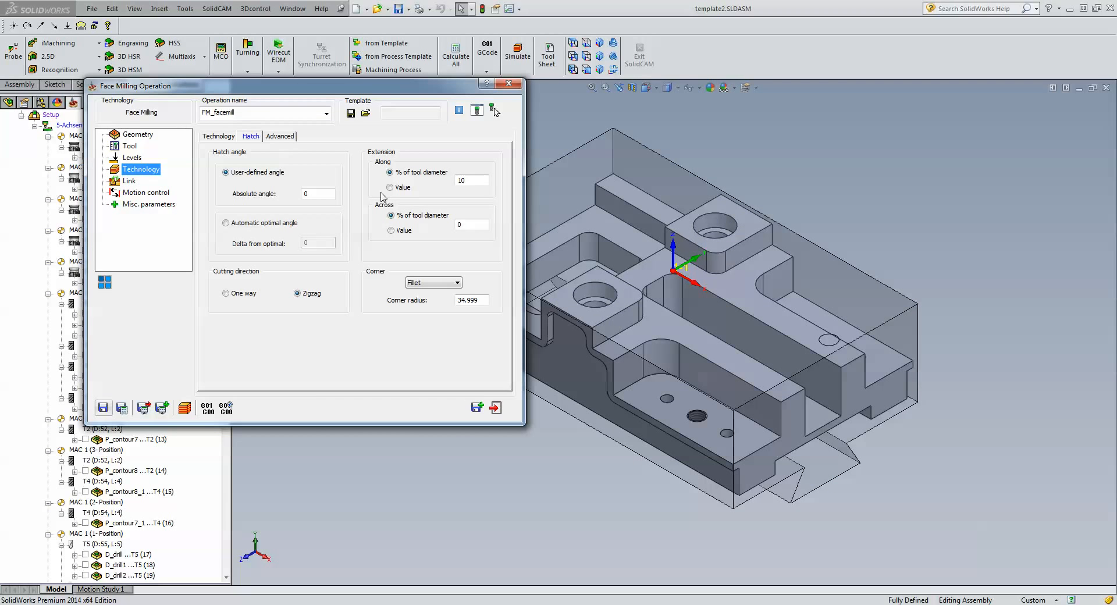
Save the hatch operation as template 'fm hatch 100d' with tool data included.
left_click(351, 113)
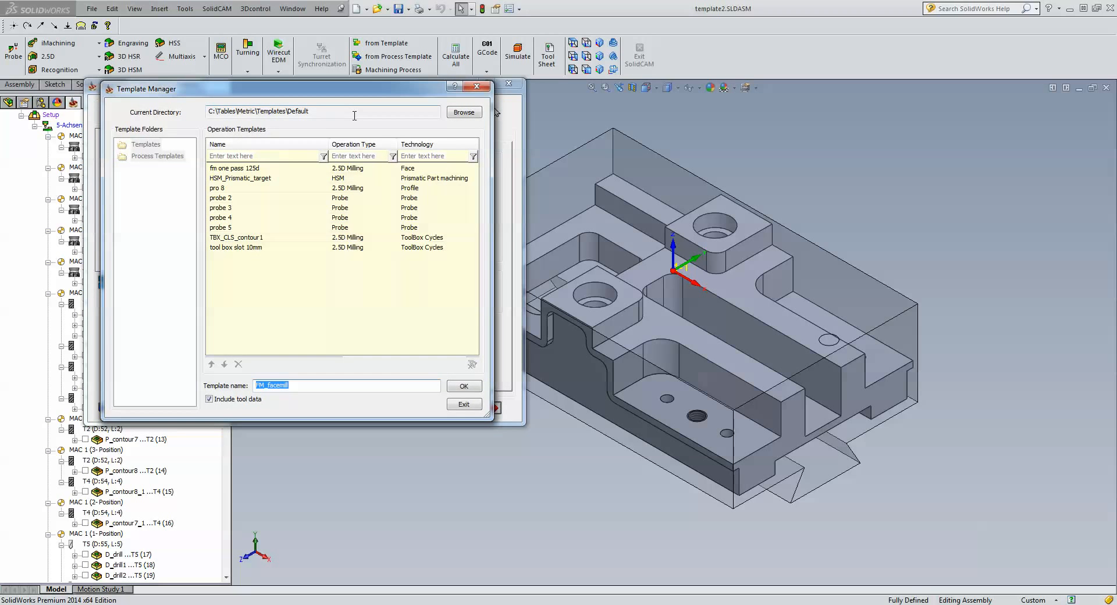
type("fm hatch 100d")
left_click(453, 389)
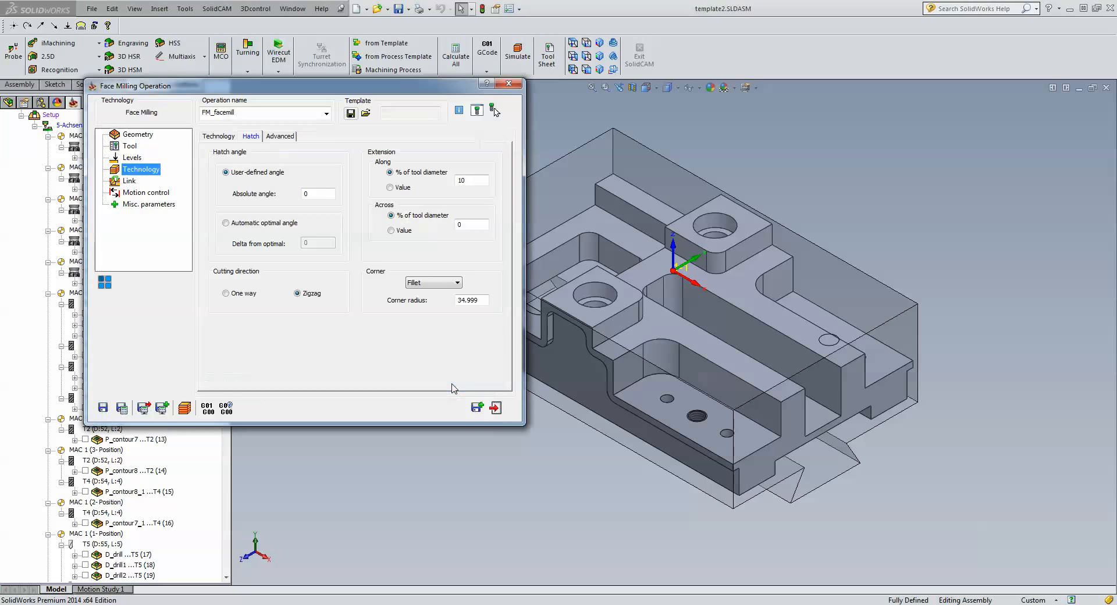
Save and exit FM_facemill and close the template2.SLDASM assembly.
left_click(498, 413)
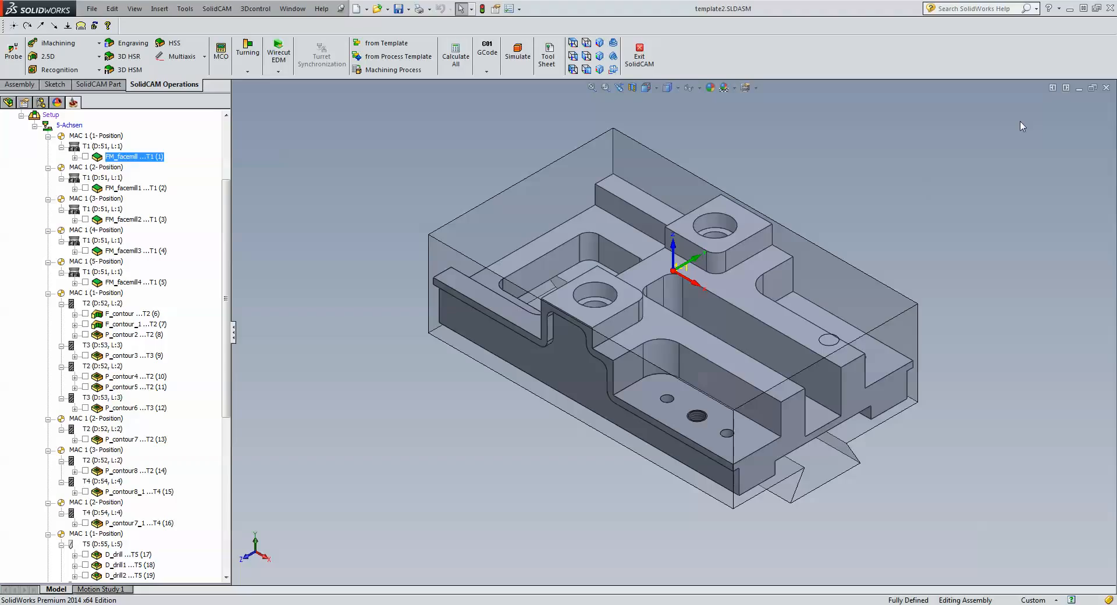
left_click(1107, 89)
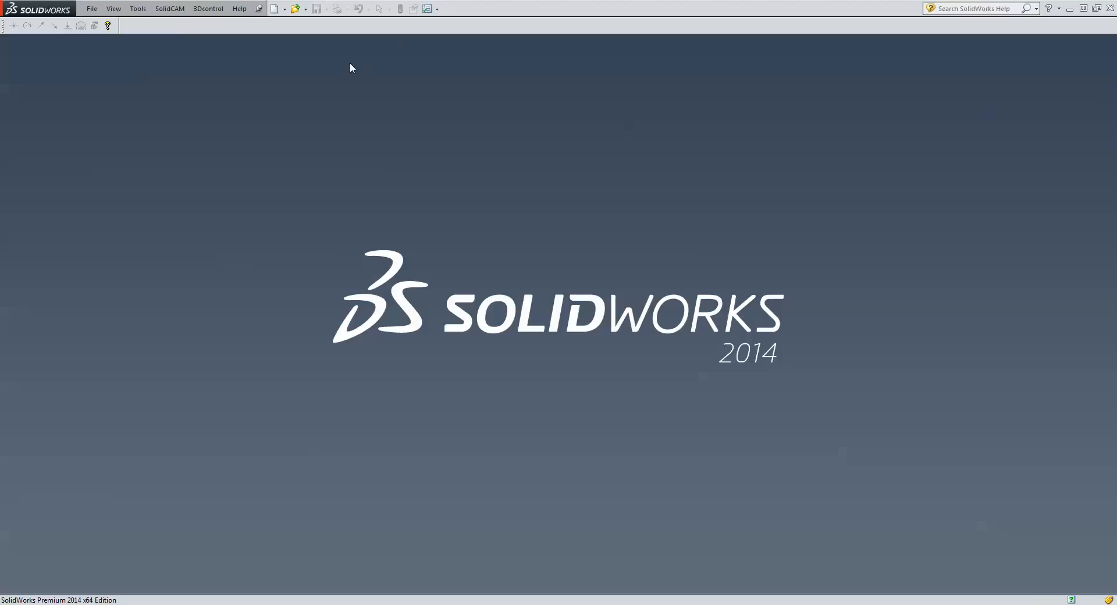
left_click(169, 8)
Open SolidCAM Settings' Template page, keep Face checked, and browse the default-template tabs.
left_click(221, 170)
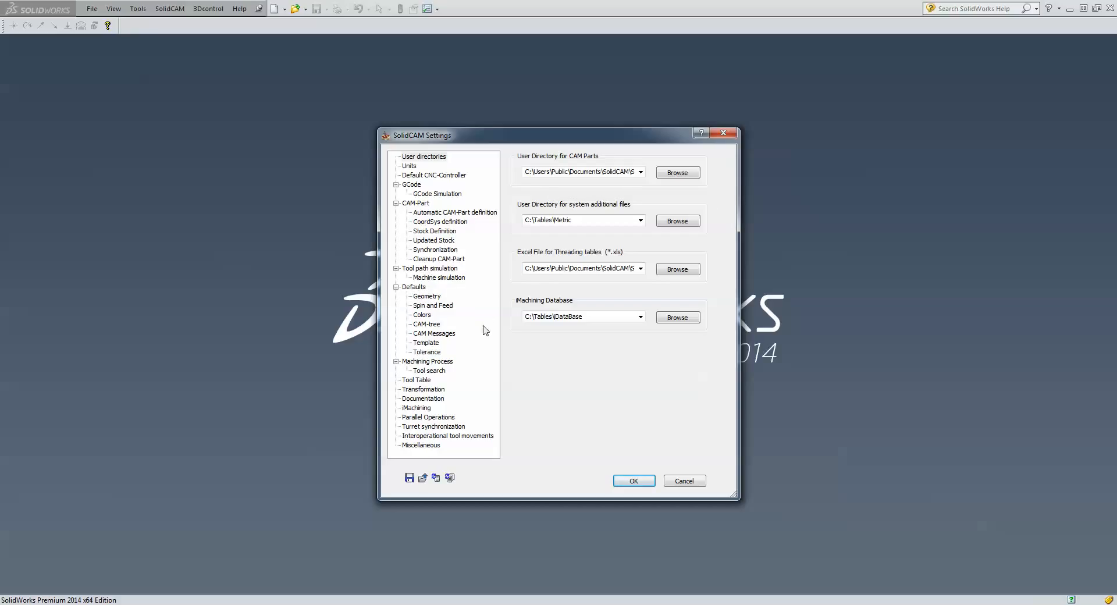
left_click(429, 344)
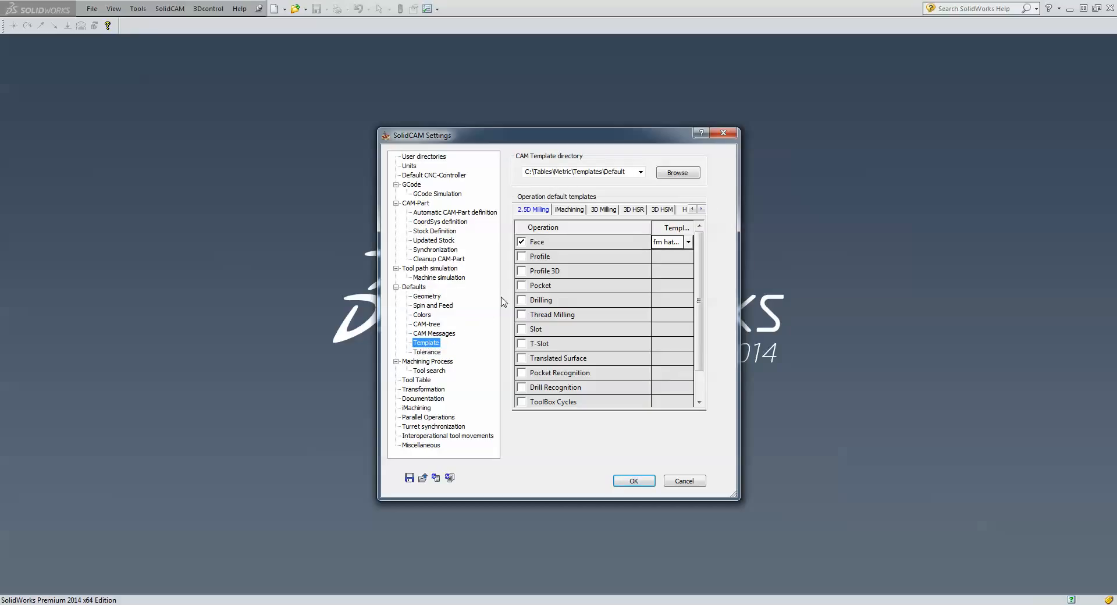
left_click(521, 242)
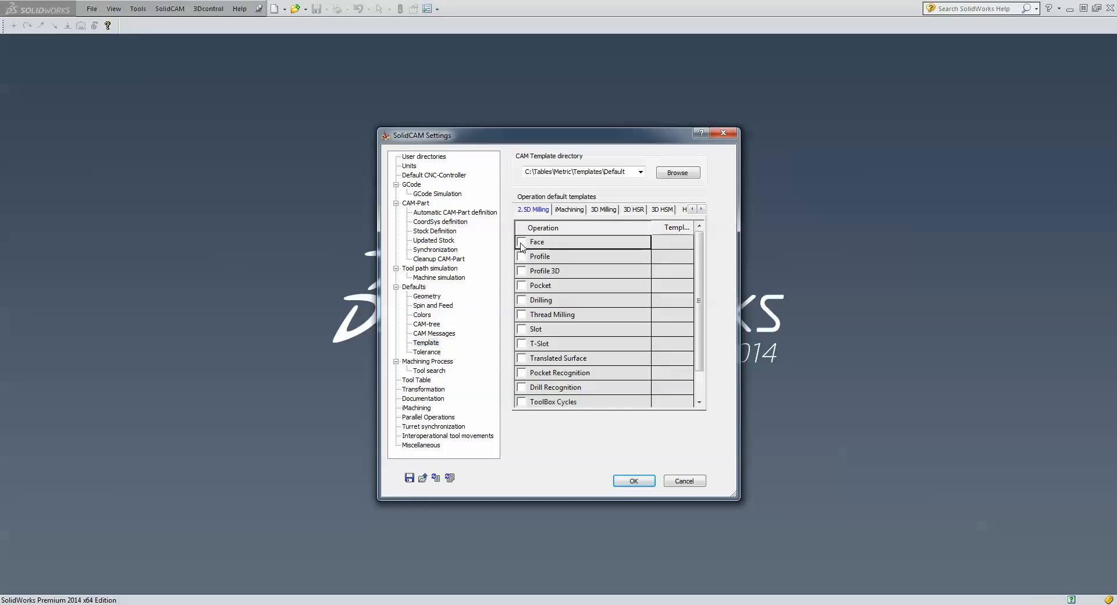
left_click(521, 242)
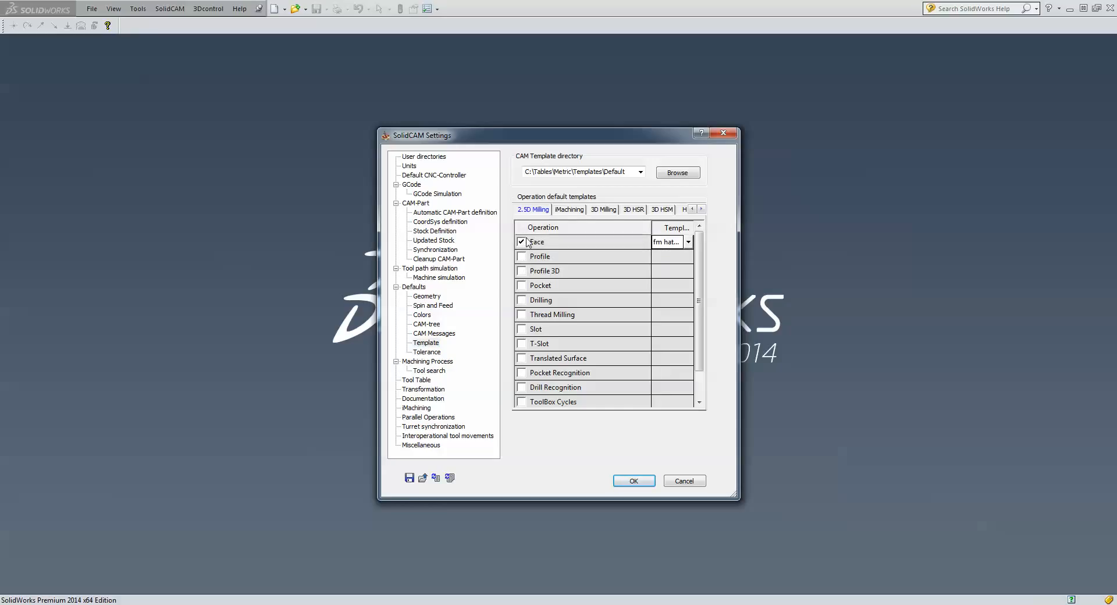
left_click(567, 211)
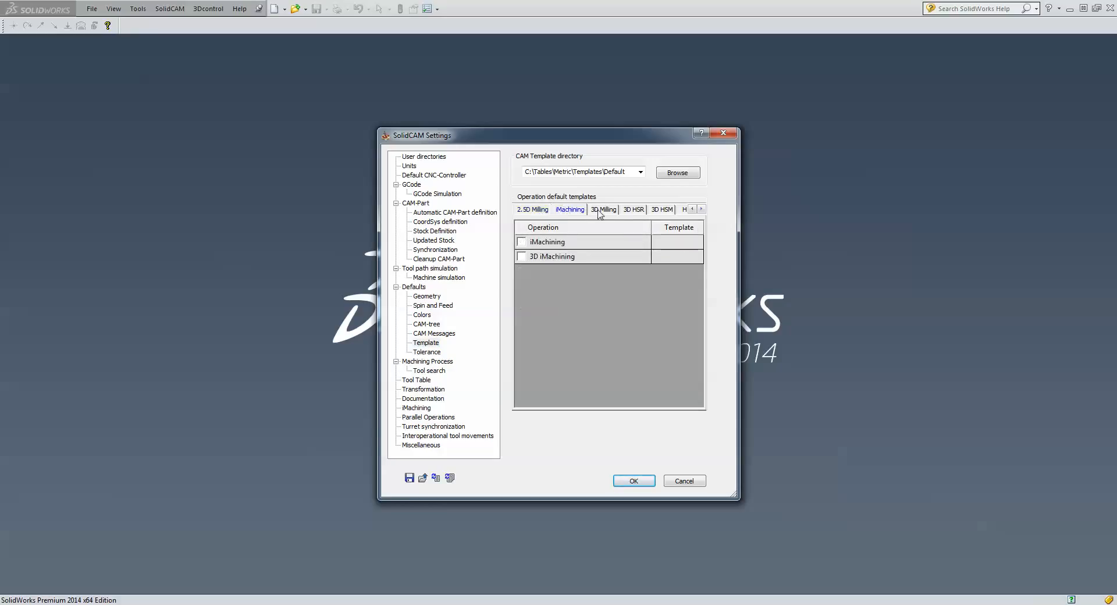
left_click(603, 210)
left_click(662, 210)
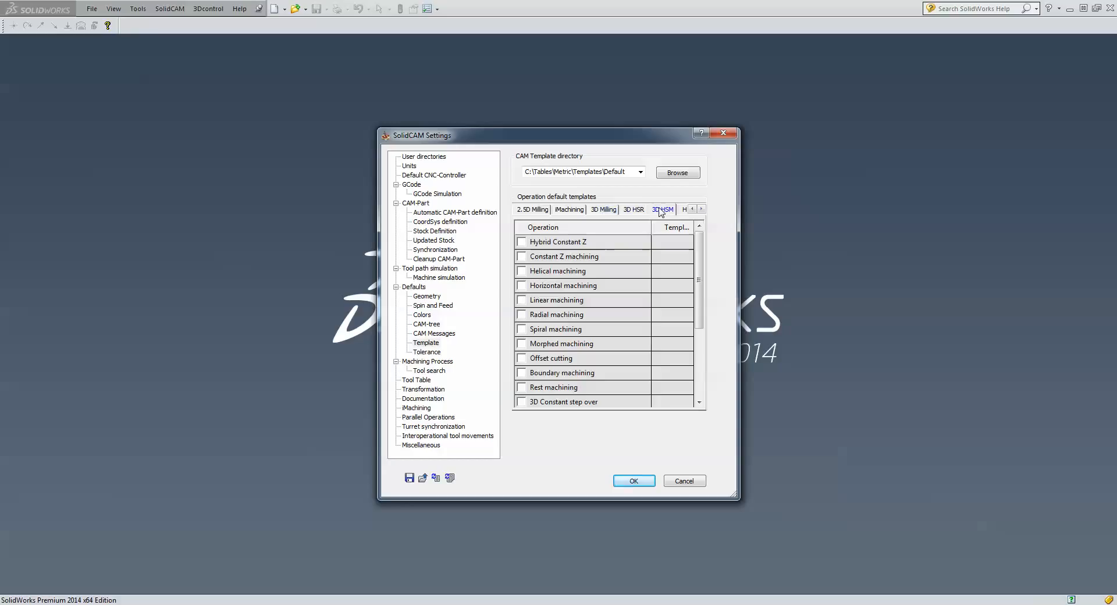
left_click(565, 213)
left_click(533, 212)
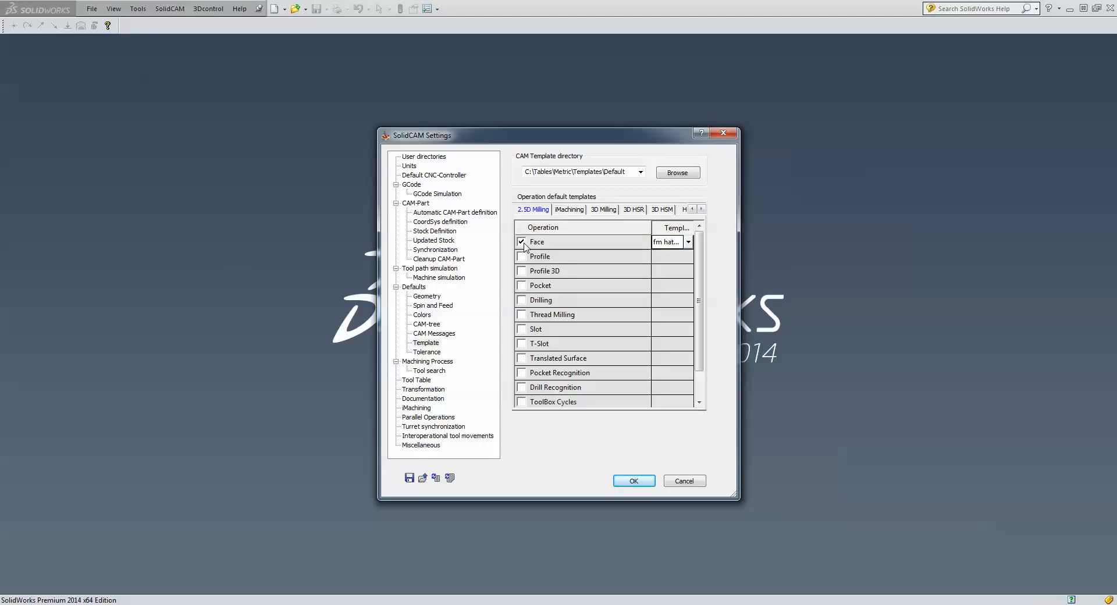
Set fm hatch 100d as the 2.5D Milling Face template and apply the settings.
left_click(686, 243)
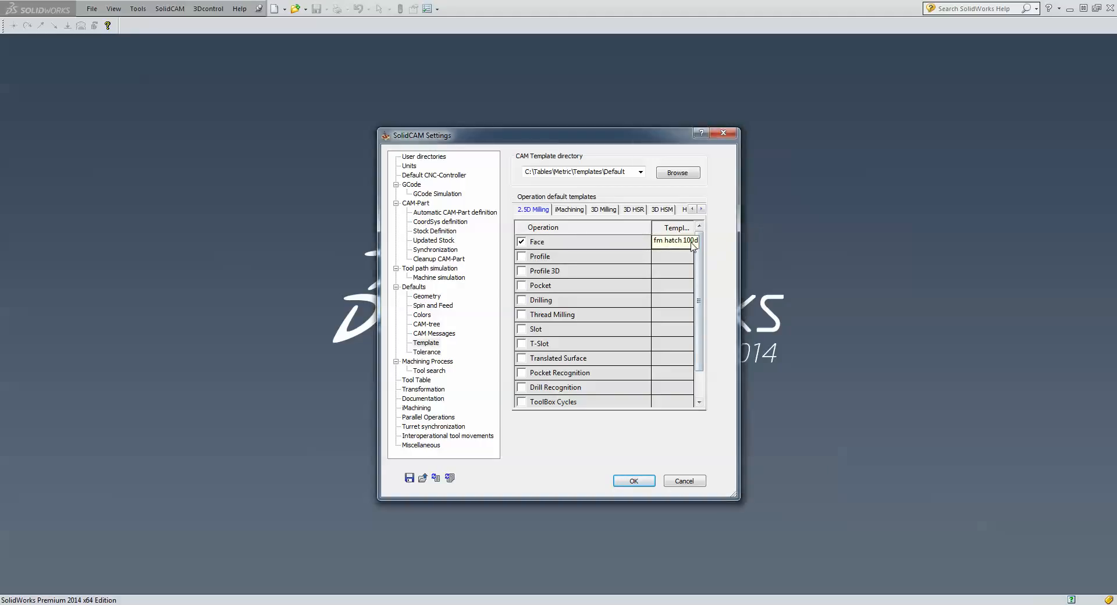
left_click(689, 242)
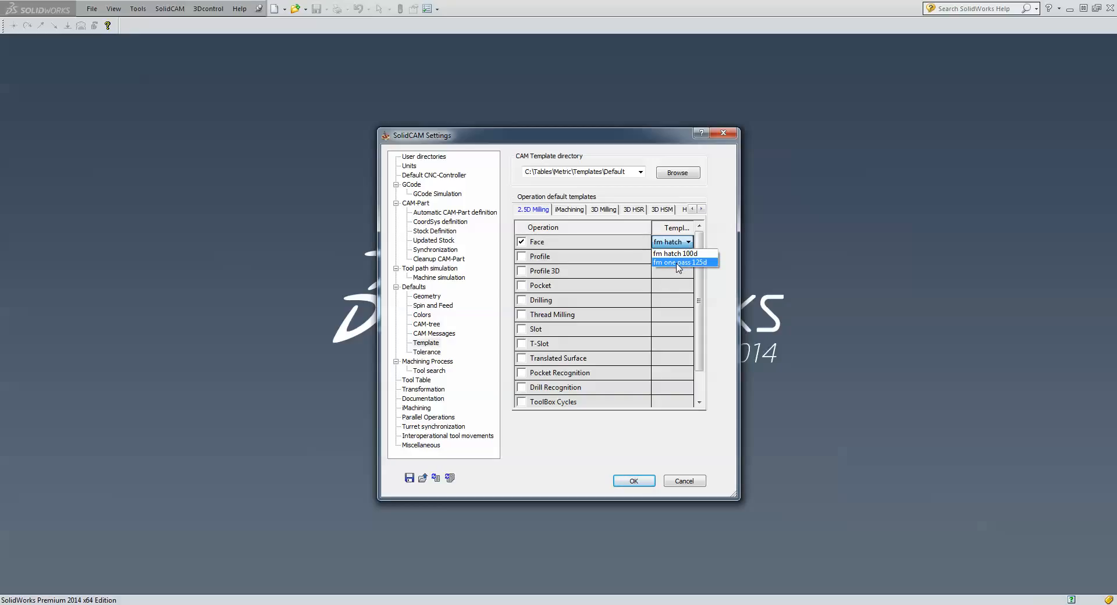
left_click(668, 273)
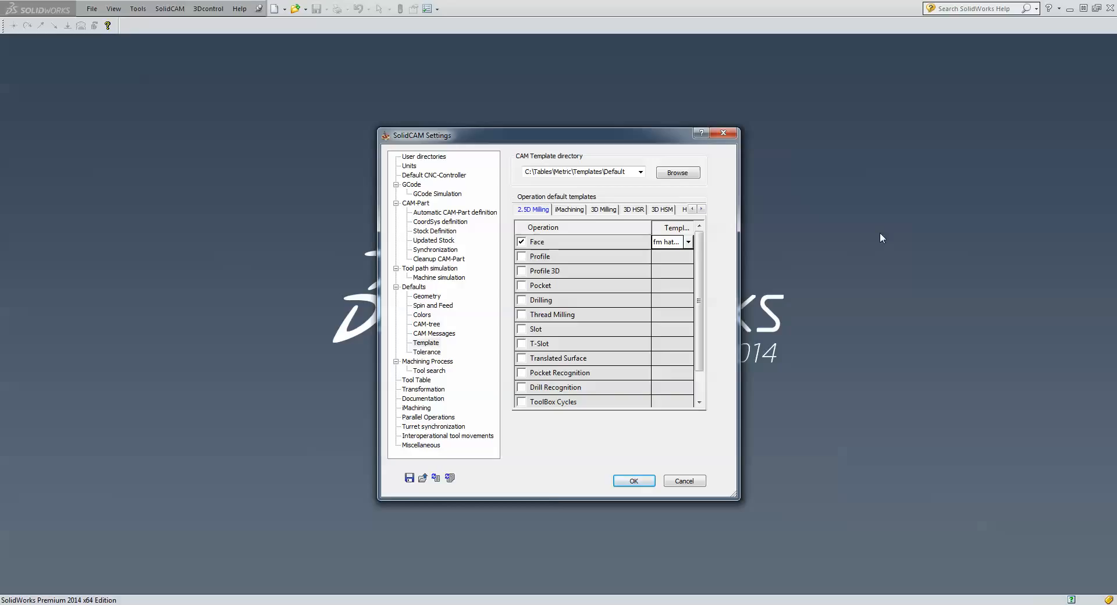
left_click(633, 482)
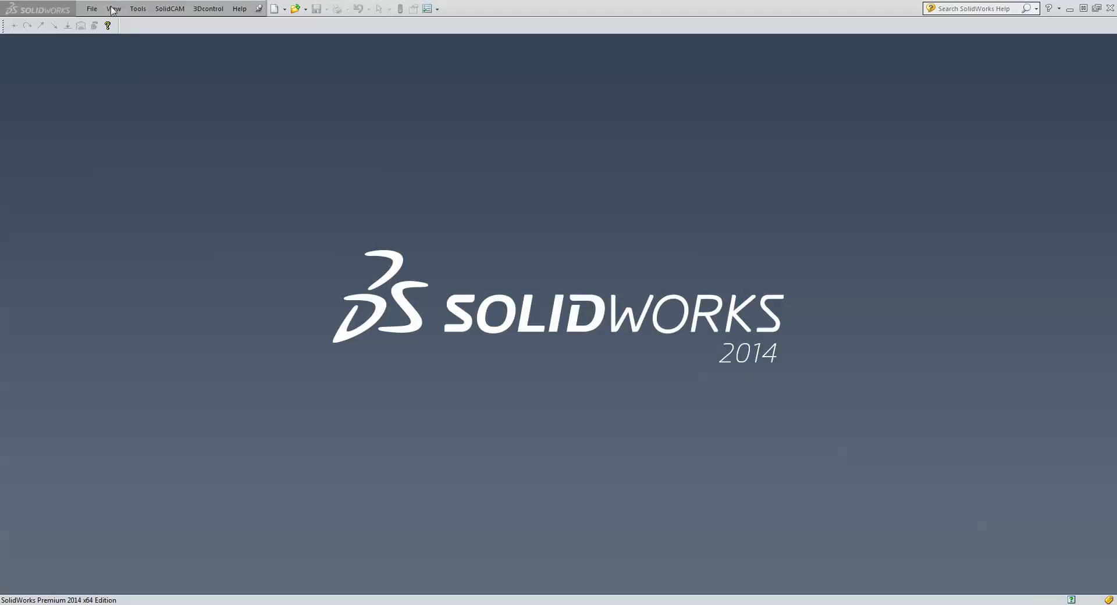
Open narrow part.SLDPRT and create milling CAM-Part narrow part-1 on the AWEA1000-FANUC machine.
left_click(93, 10)
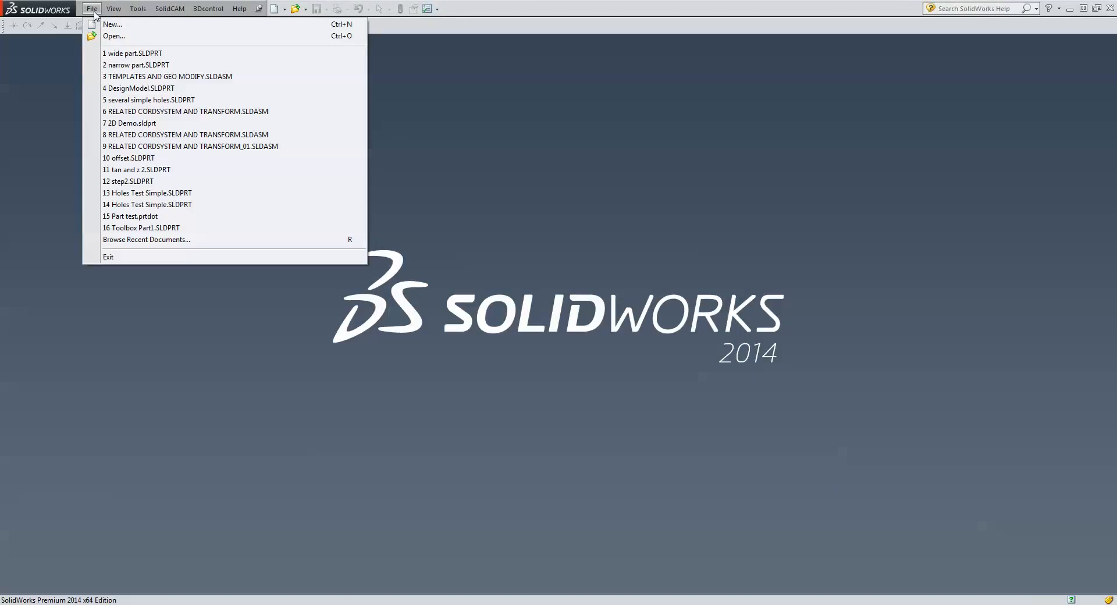
left_click(129, 65)
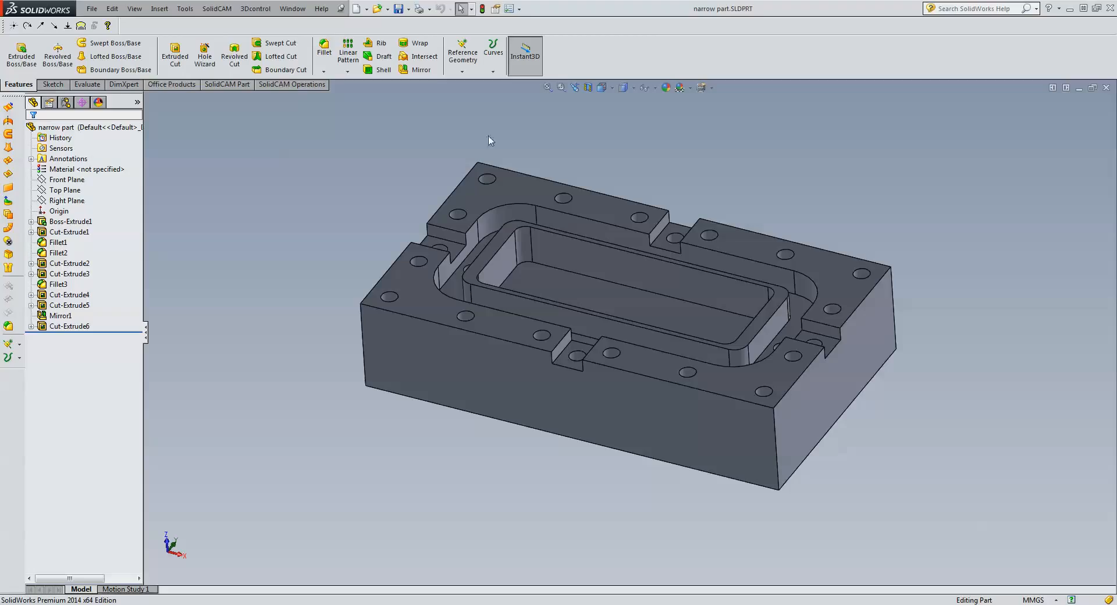
left_click(224, 9)
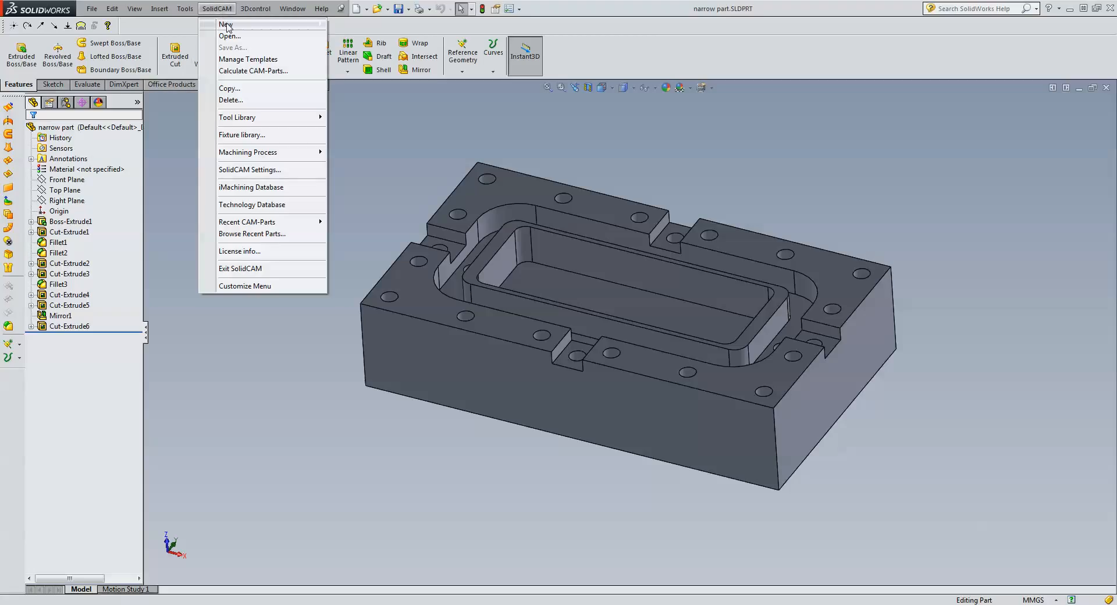
mouse_move(291, 25)
left_click(386, 25)
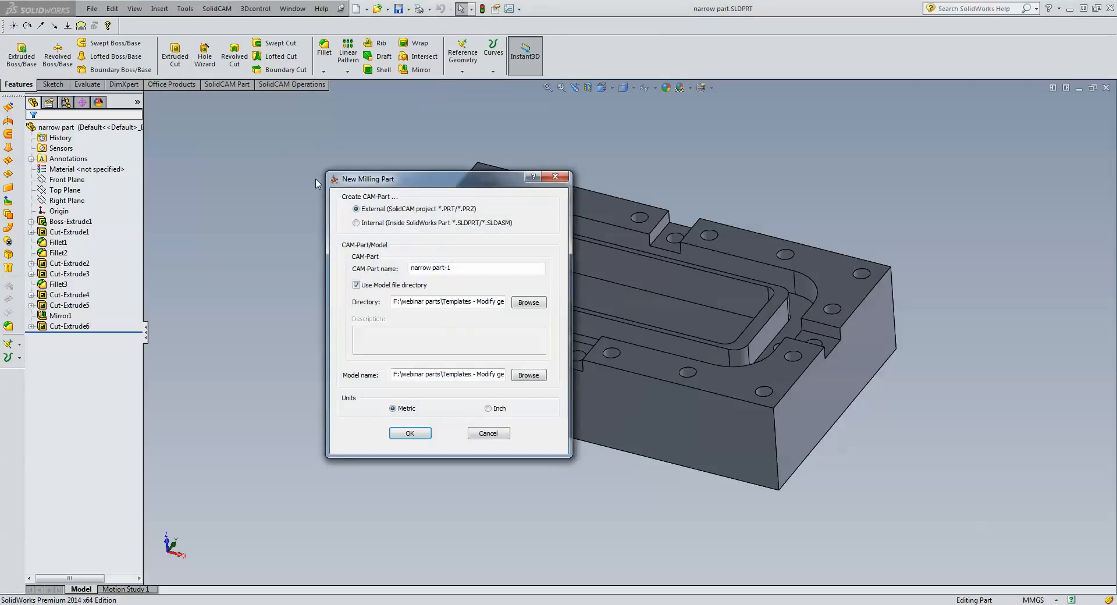
left_click(391, 434)
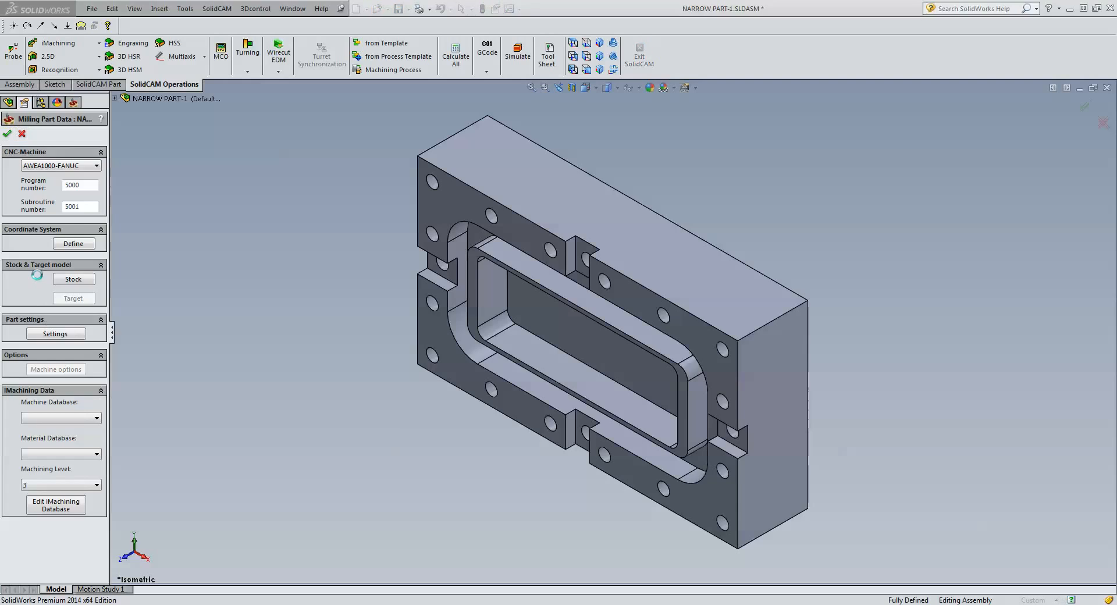
Place the machine coordinate system on the narrow part's top face and confirm the Milling Part Data.
left_click(64, 247)
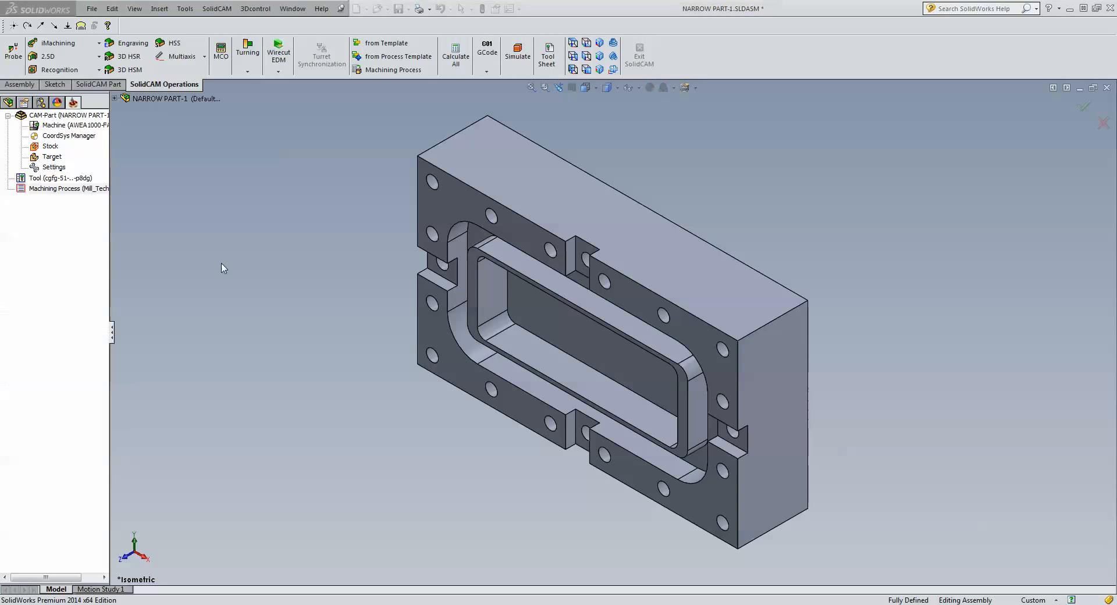
left_click(463, 205)
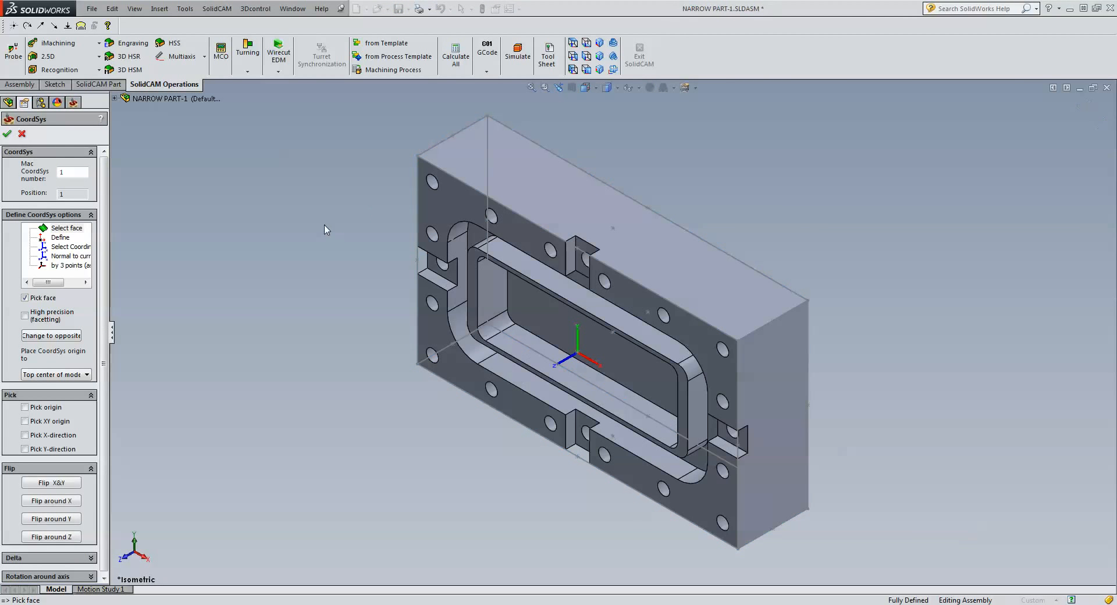
left_click(7, 133)
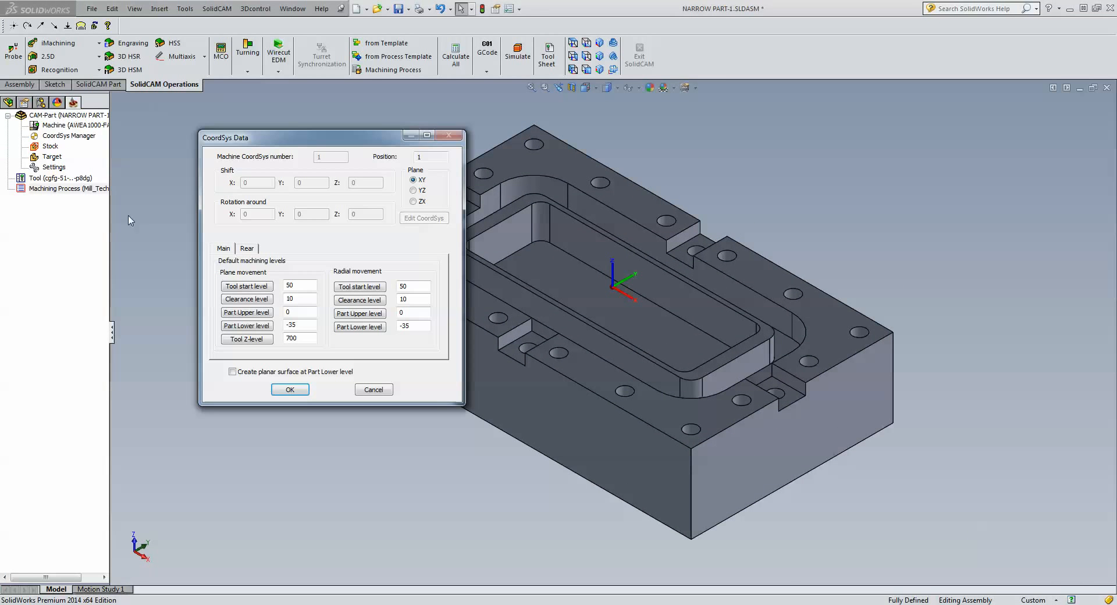
left_click(285, 389)
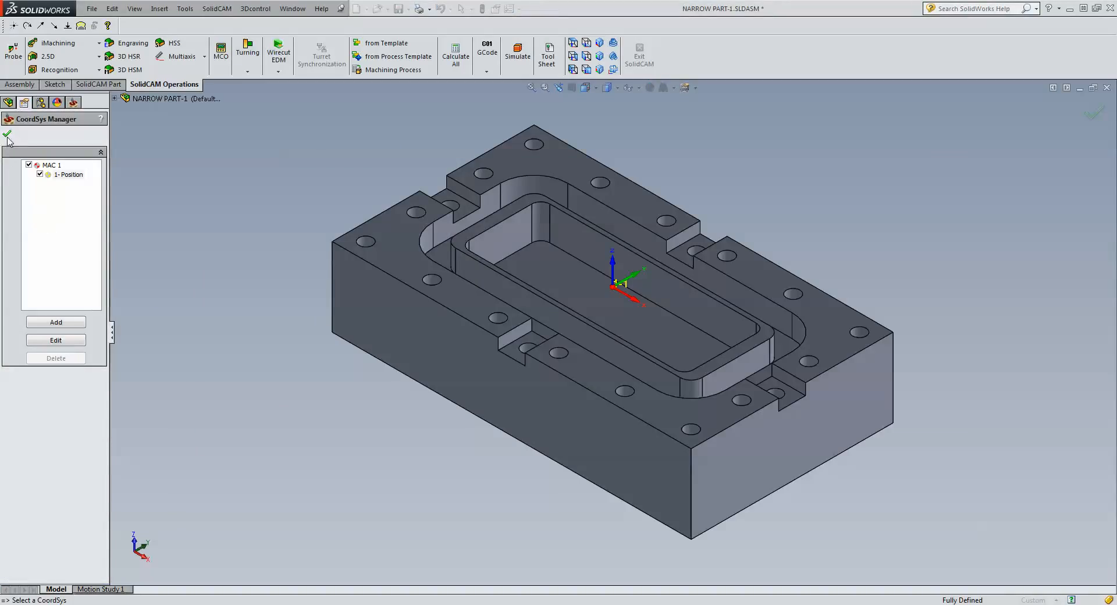
left_click(7, 133)
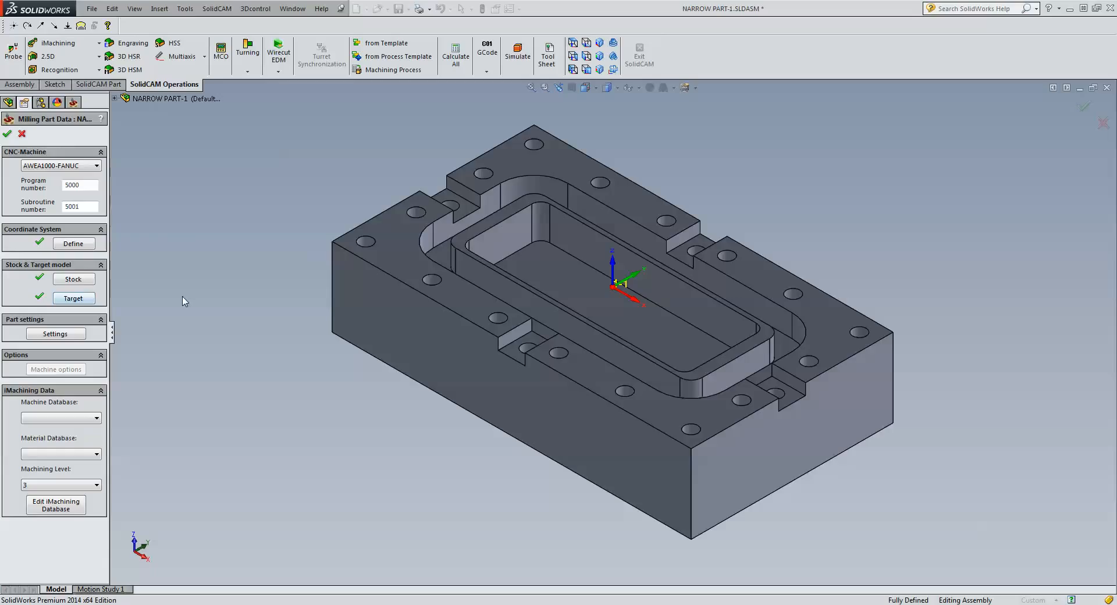
left_click(7, 134)
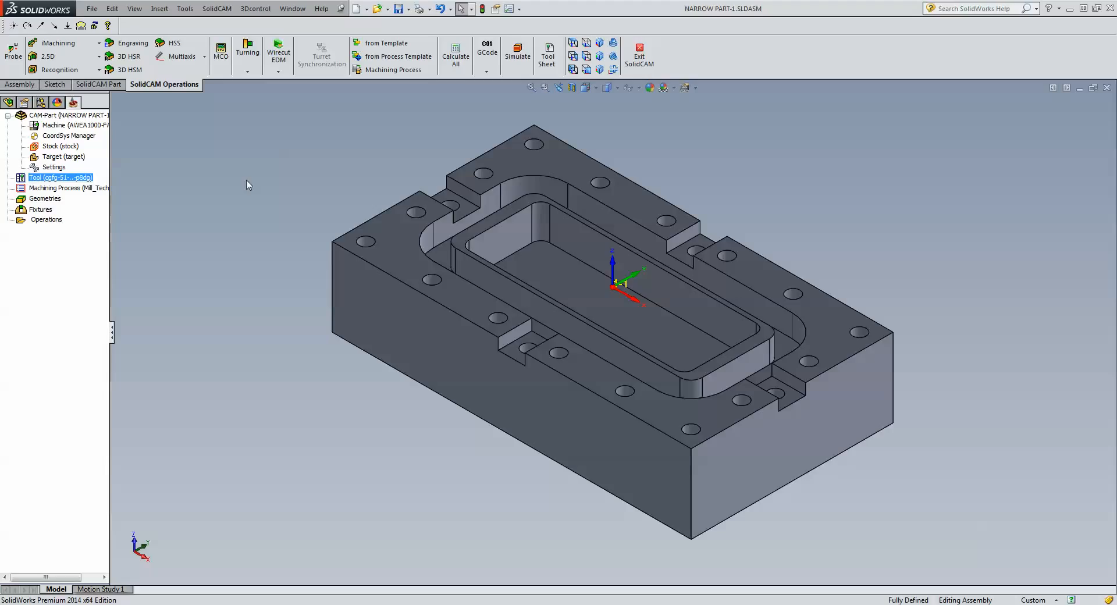
left_click(64, 57)
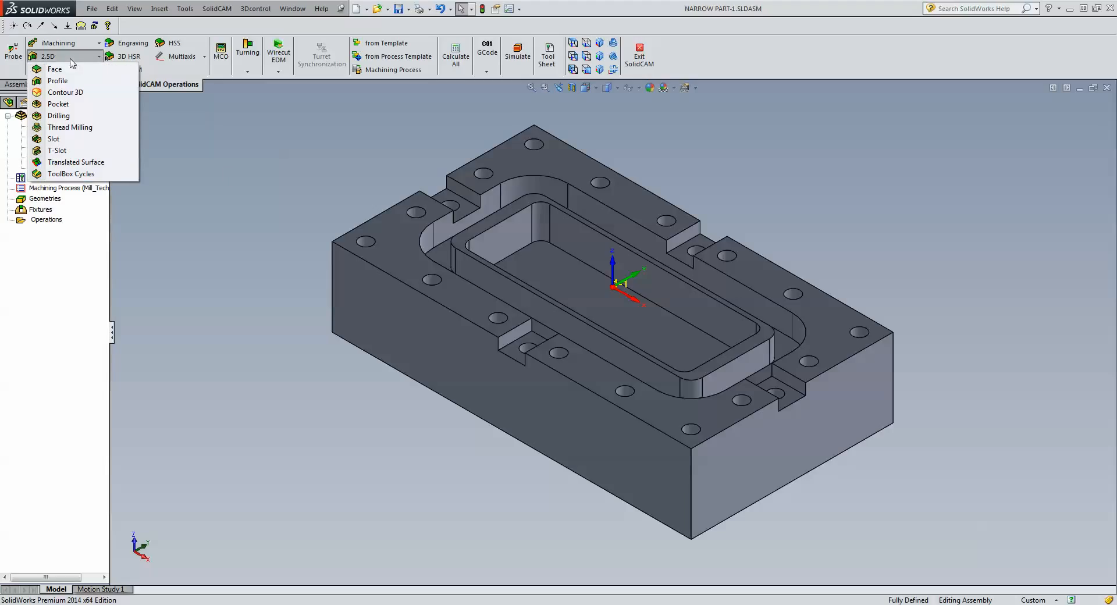
left_click(54, 69)
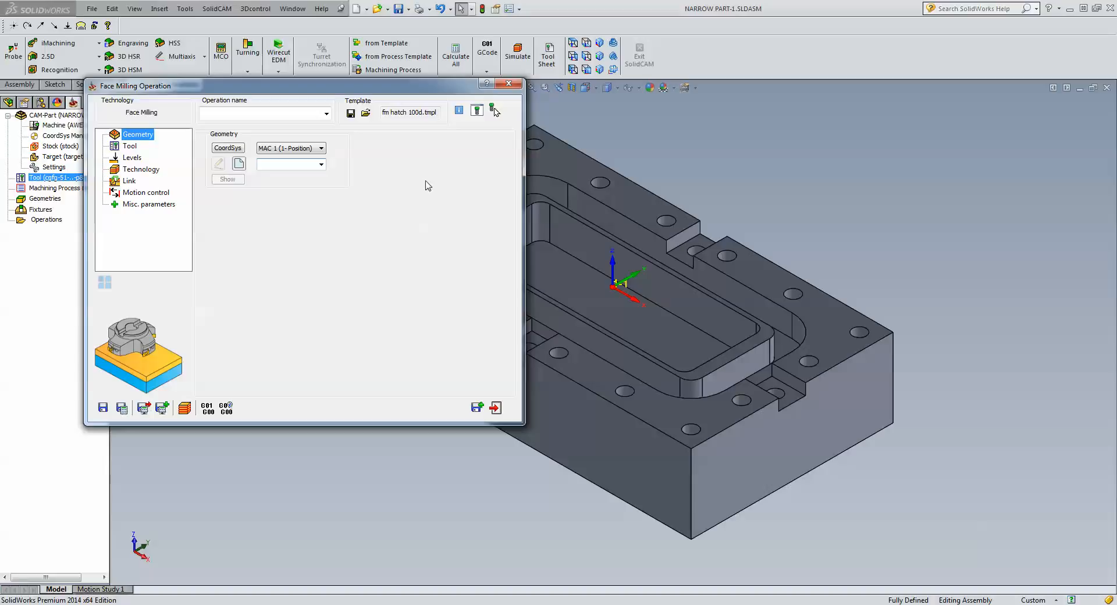
left_click(366, 113)
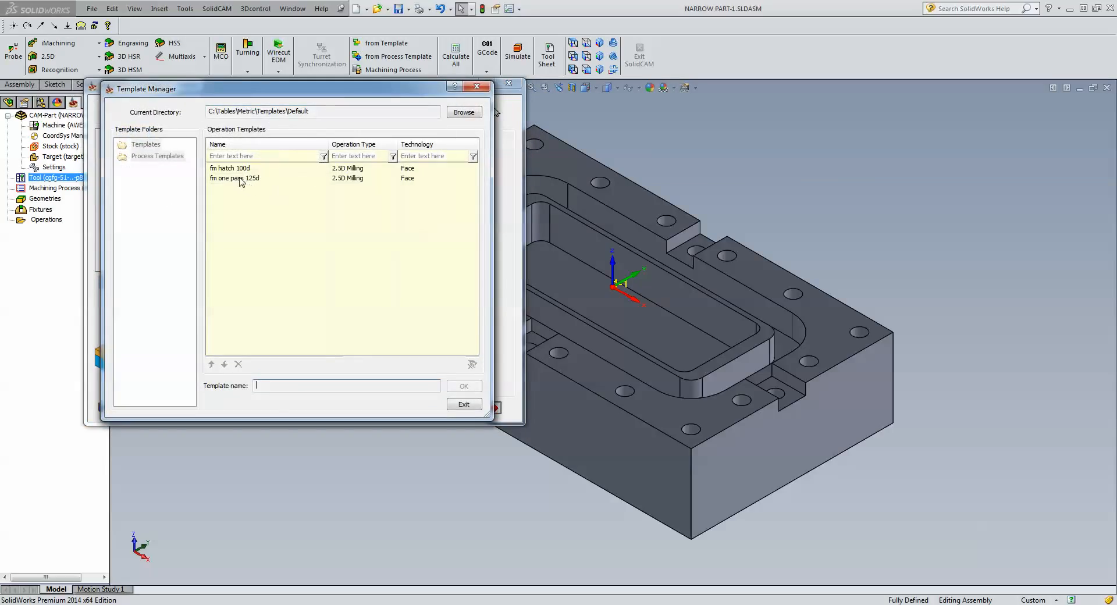
left_click(240, 179)
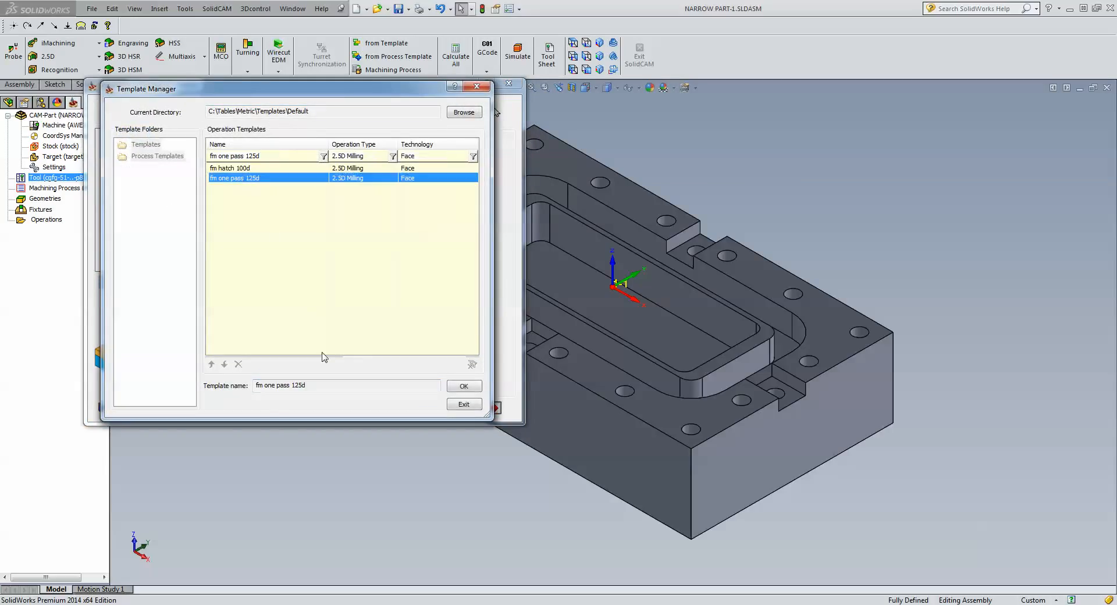
left_click(460, 404)
left_click(494, 407)
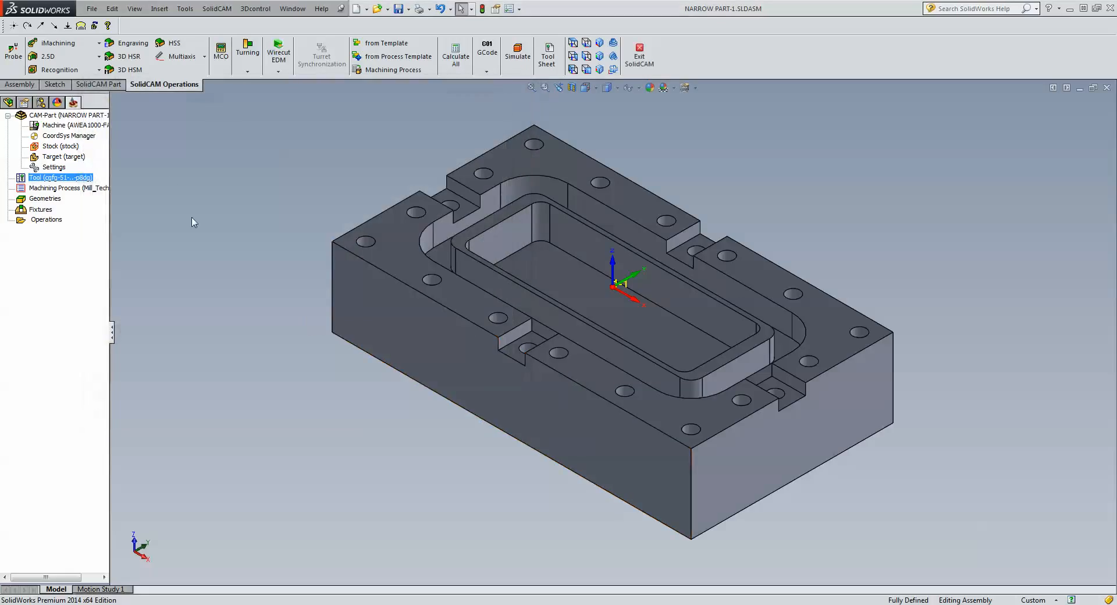
In Part Settings, assign fm one pass 125d as the Face operation template.
double_click(54, 168)
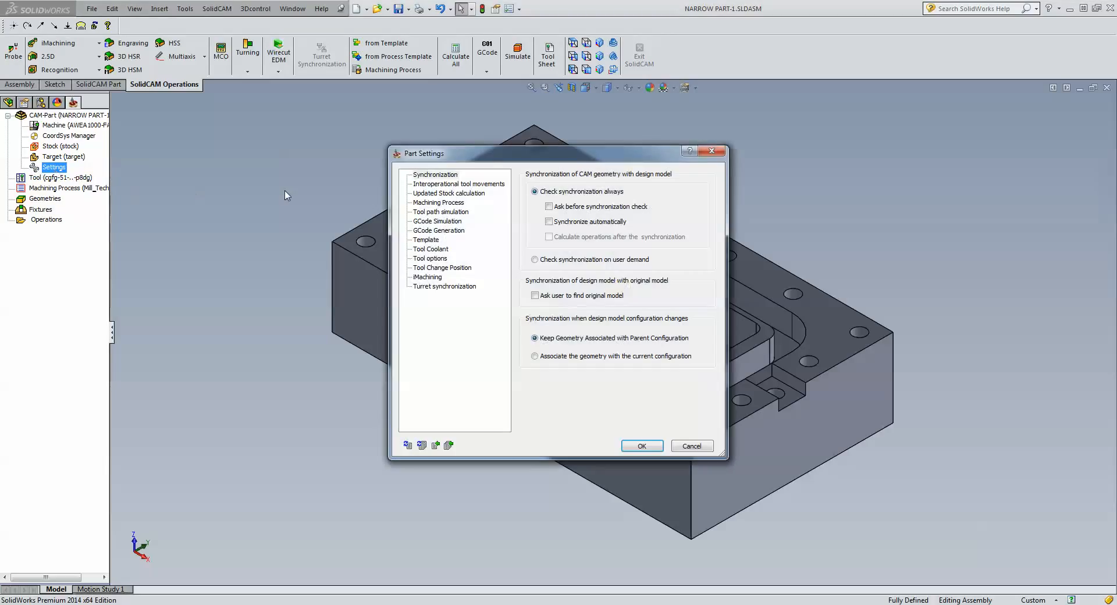
left_click(426, 239)
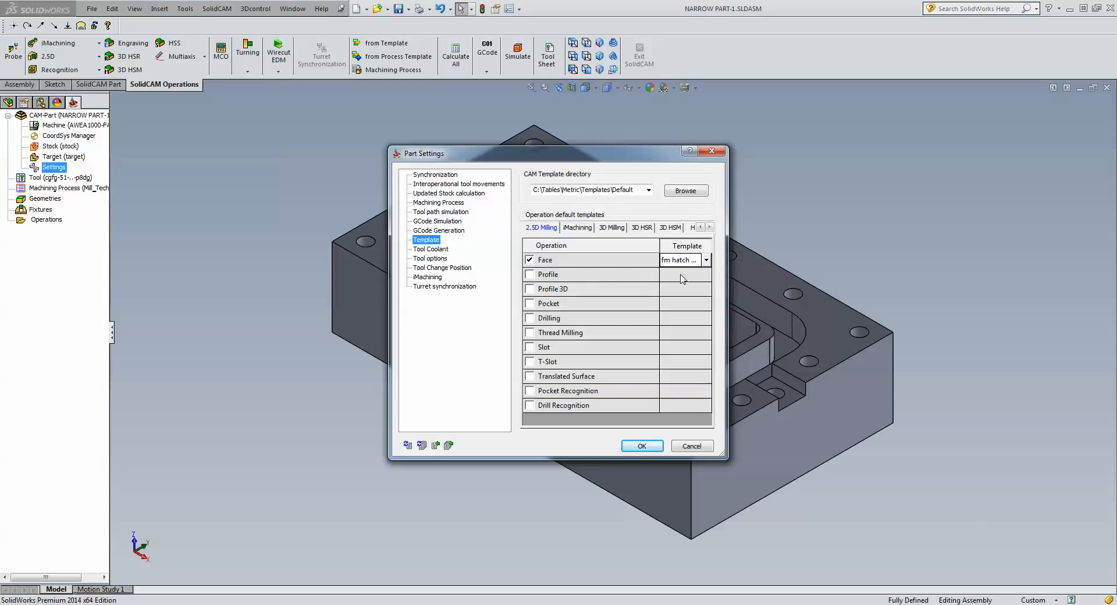
left_click(706, 260)
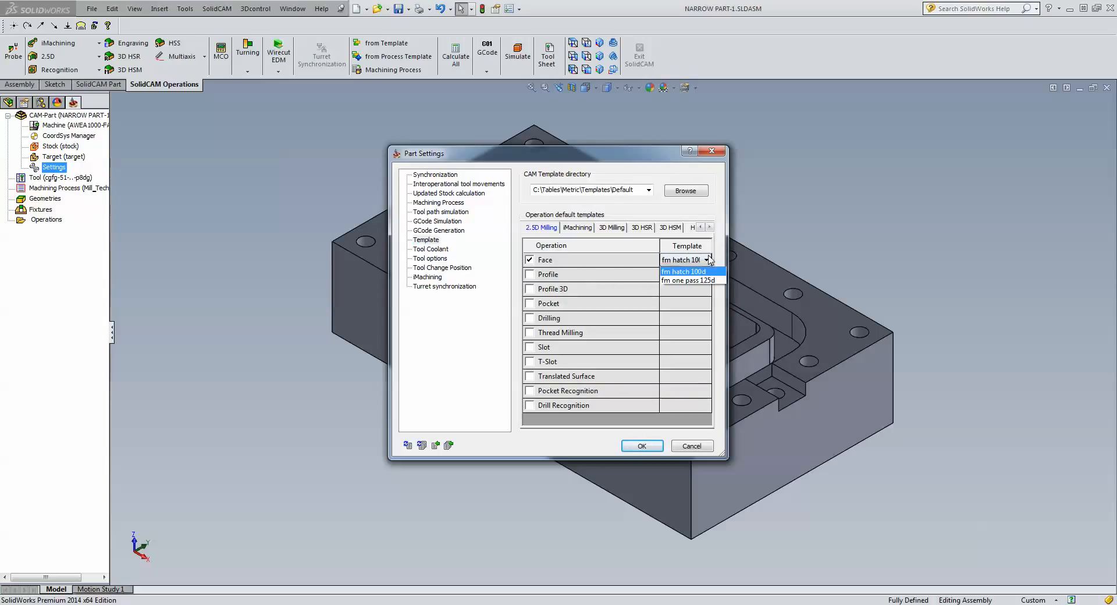
left_click(682, 280)
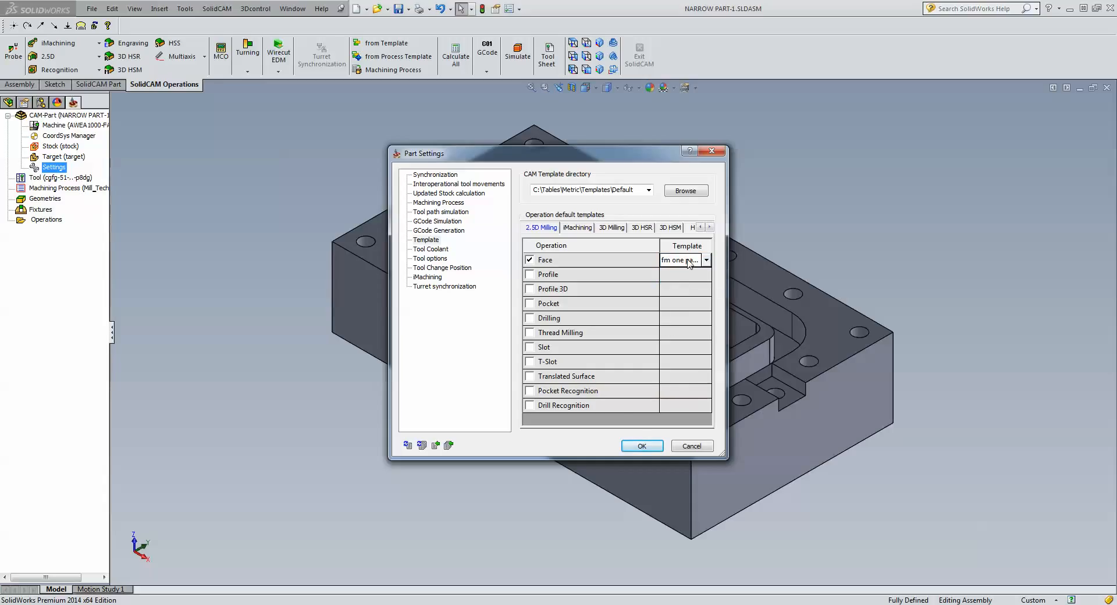
left_click(642, 452)
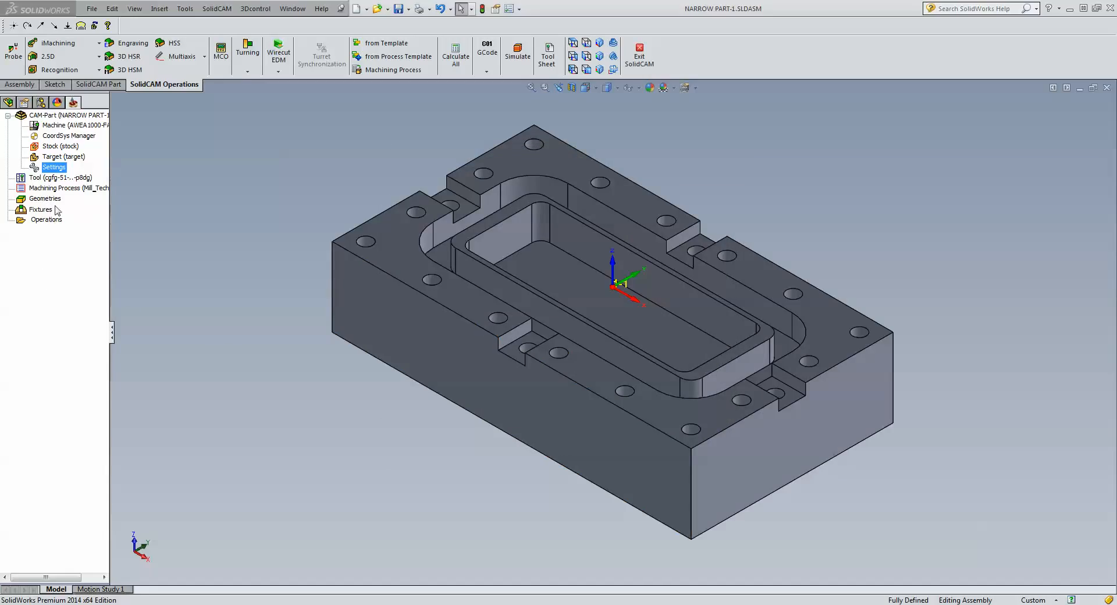
Start a 2.5D Face operation, review its tool, and set the Upper level to 0.
left_click(58, 57)
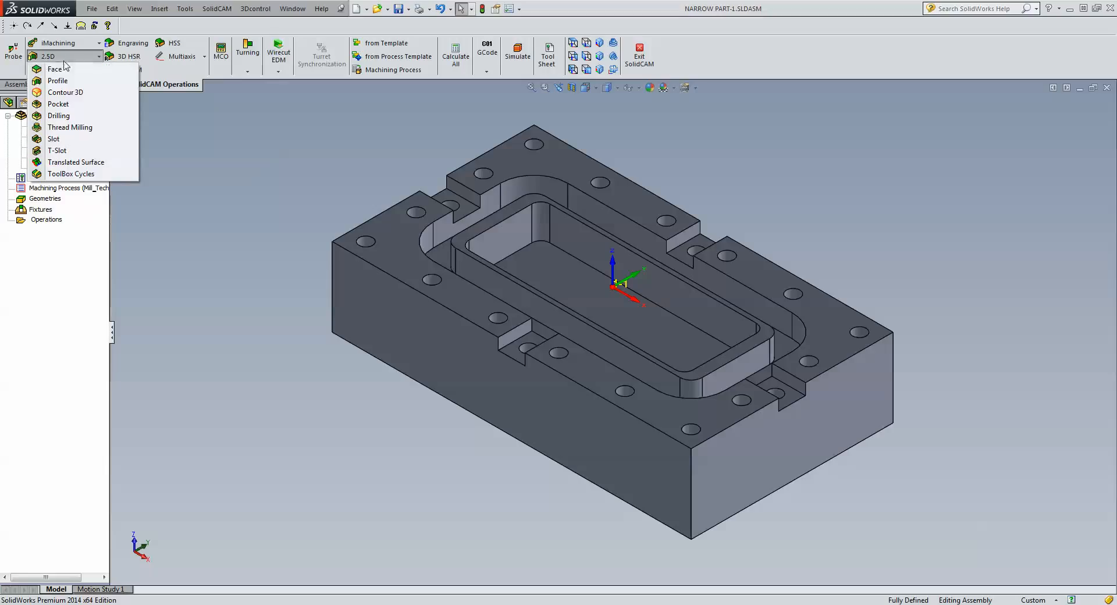
left_click(68, 72)
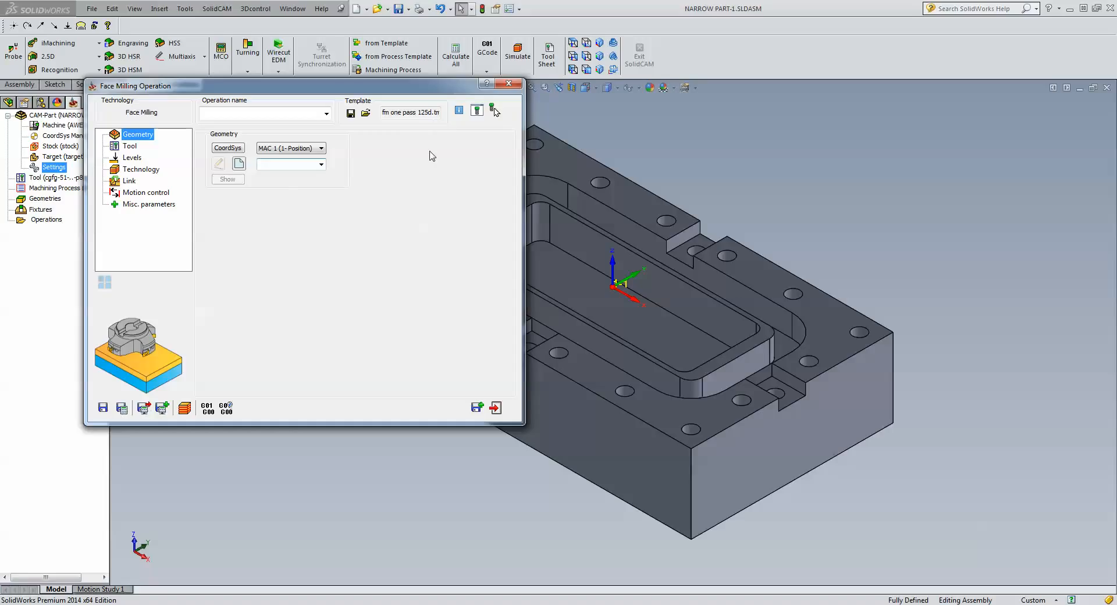
left_click(131, 146)
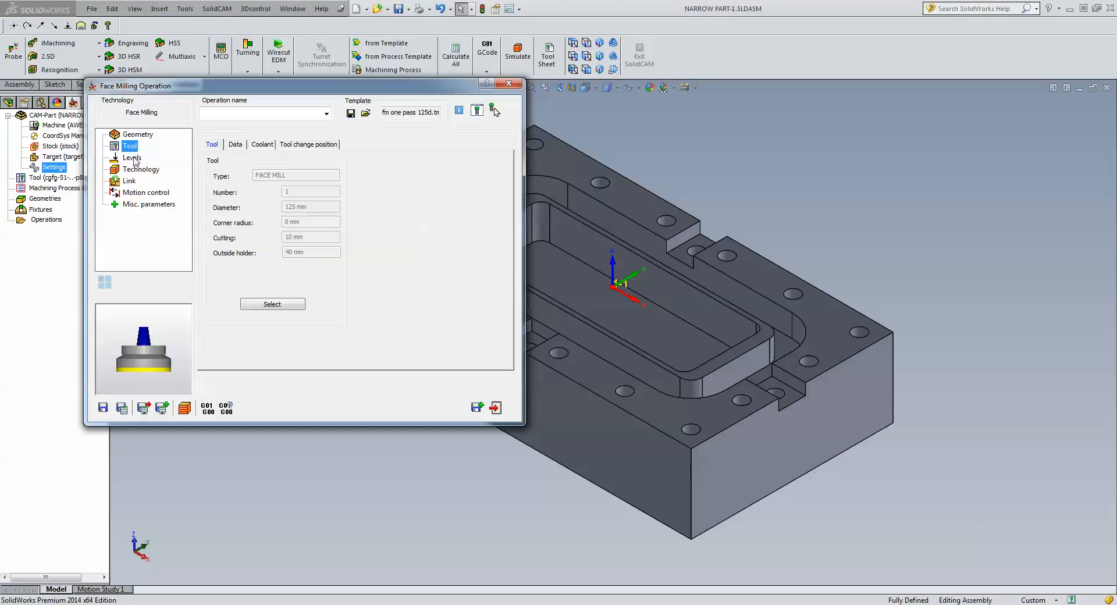
left_click(133, 158)
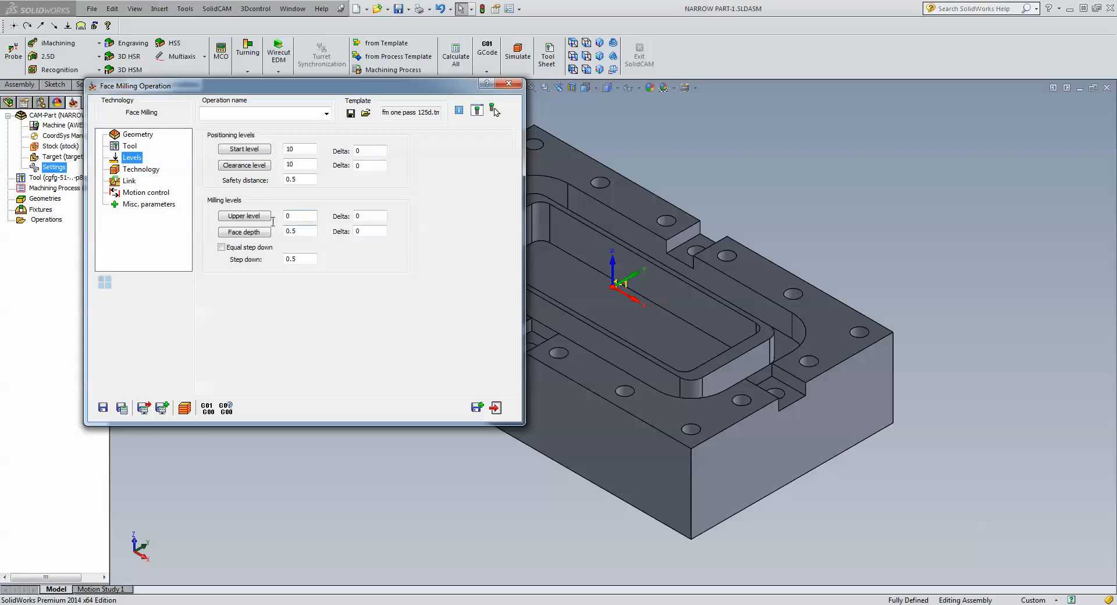
left_click(247, 219)
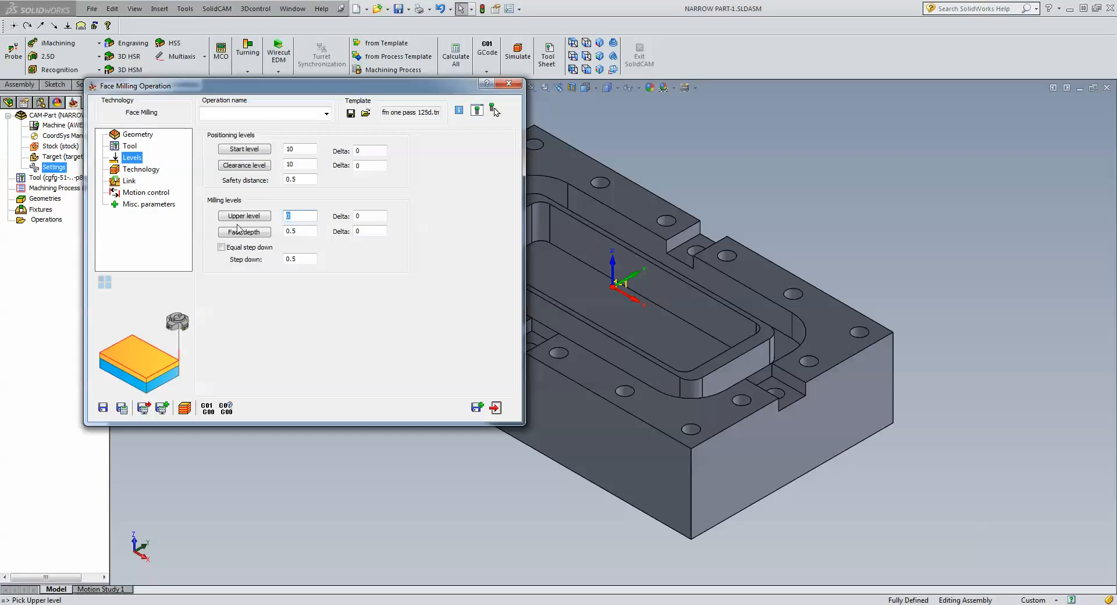
type("0.5")
left_click(136, 138)
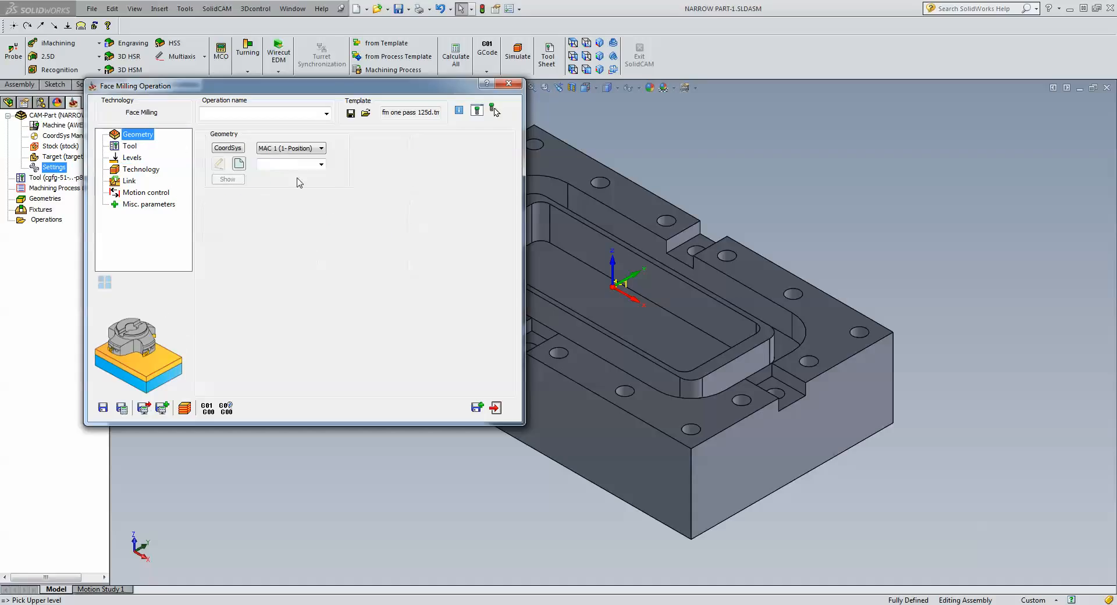
Create the facemill geometry using the target model as base geometry.
left_click(237, 164)
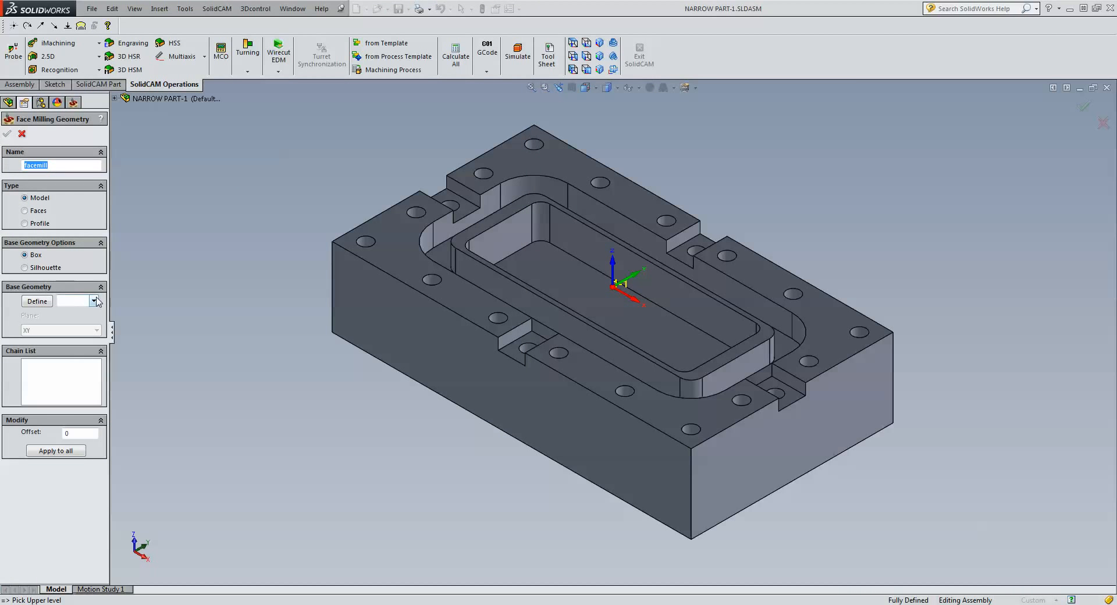
left_click(93, 301)
left_click(71, 312)
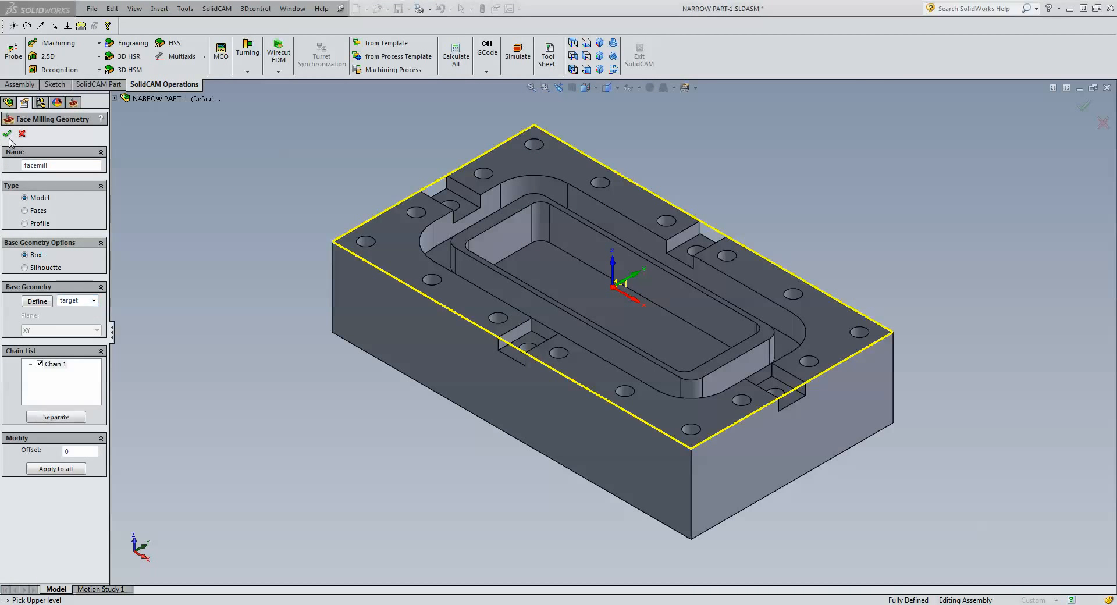
left_click(7, 134)
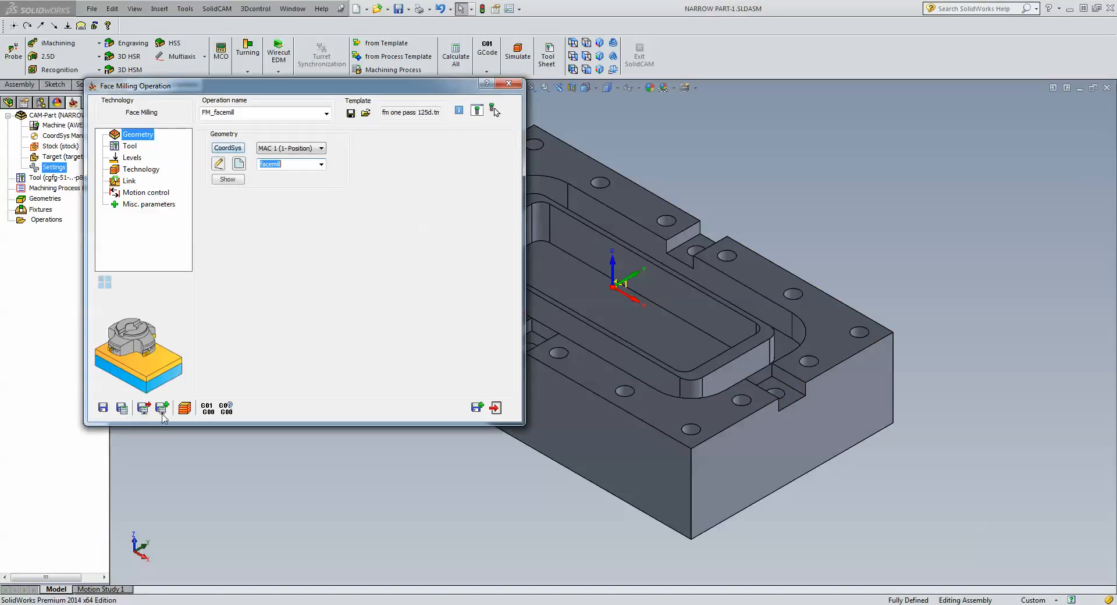
Save and calculate the FM_facemill toolpath, accept the upper level warning, and simulate it.
left_click(140, 169)
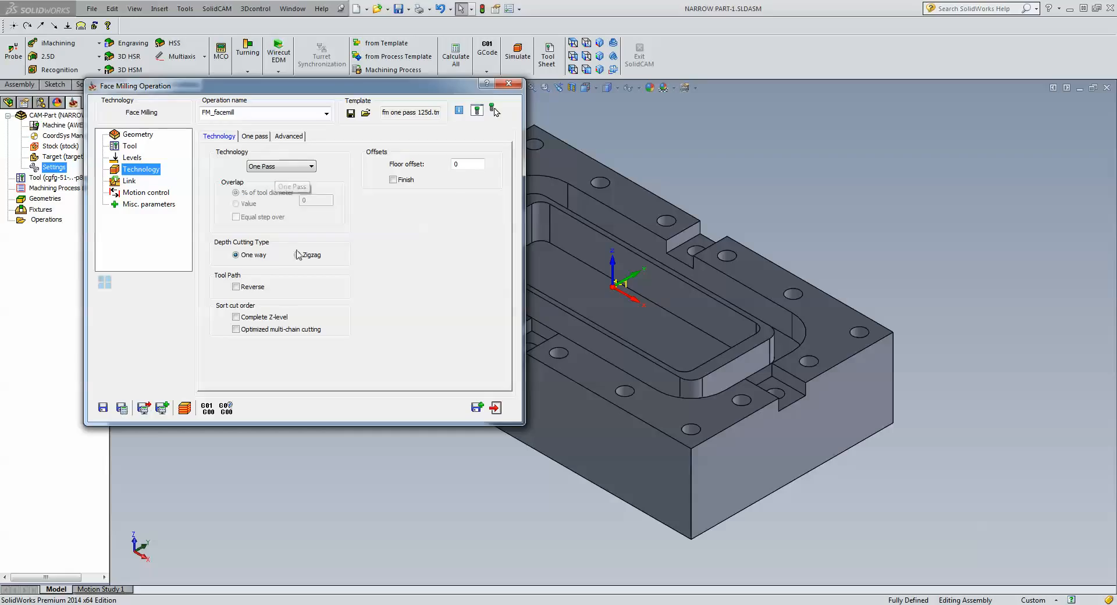
left_click(121, 408)
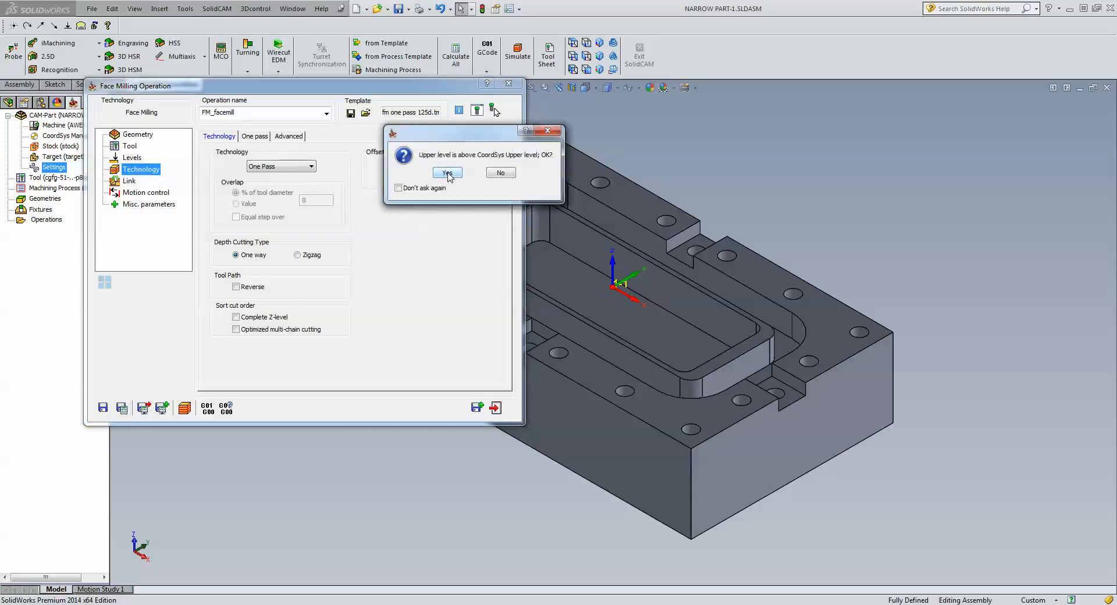
left_click(451, 174)
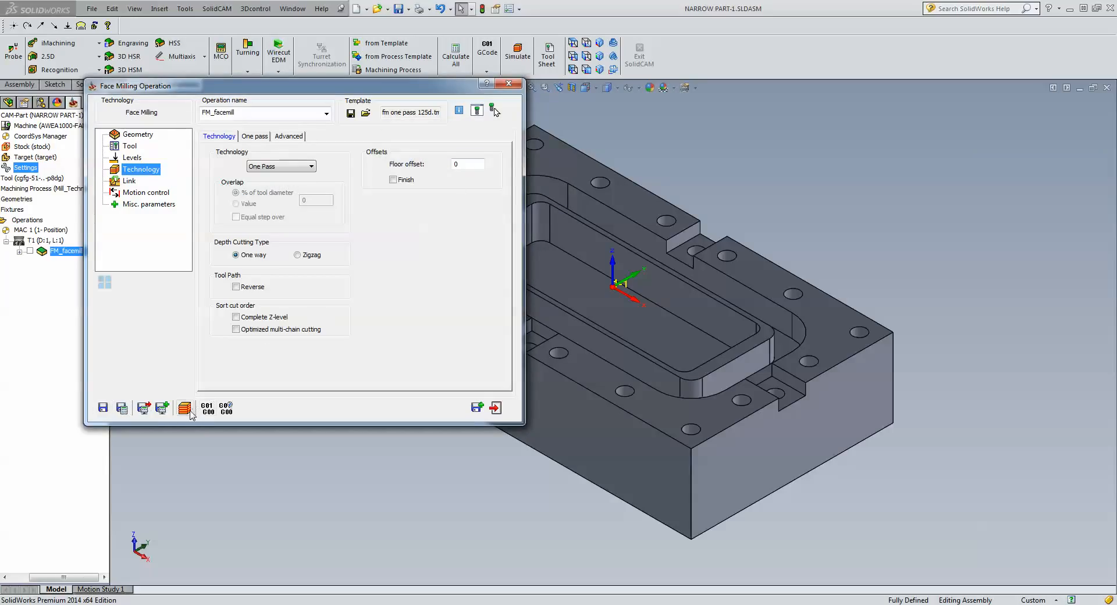
left_click(448, 173)
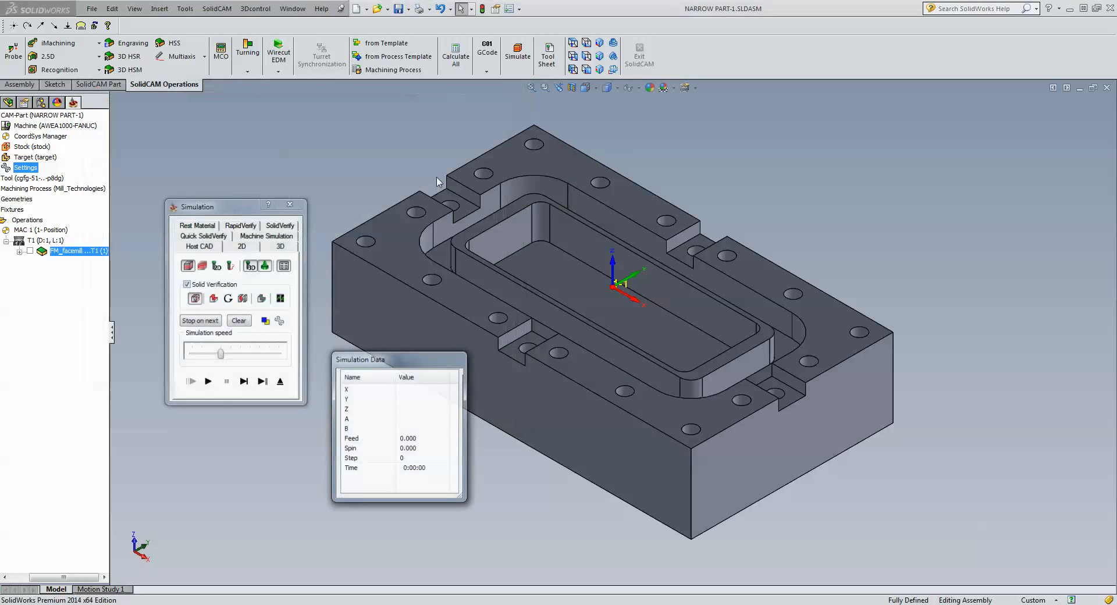
Single-step through the face milling simulation, exit it, and save FM_facemill.
left_click(245, 383)
left_click(245, 382)
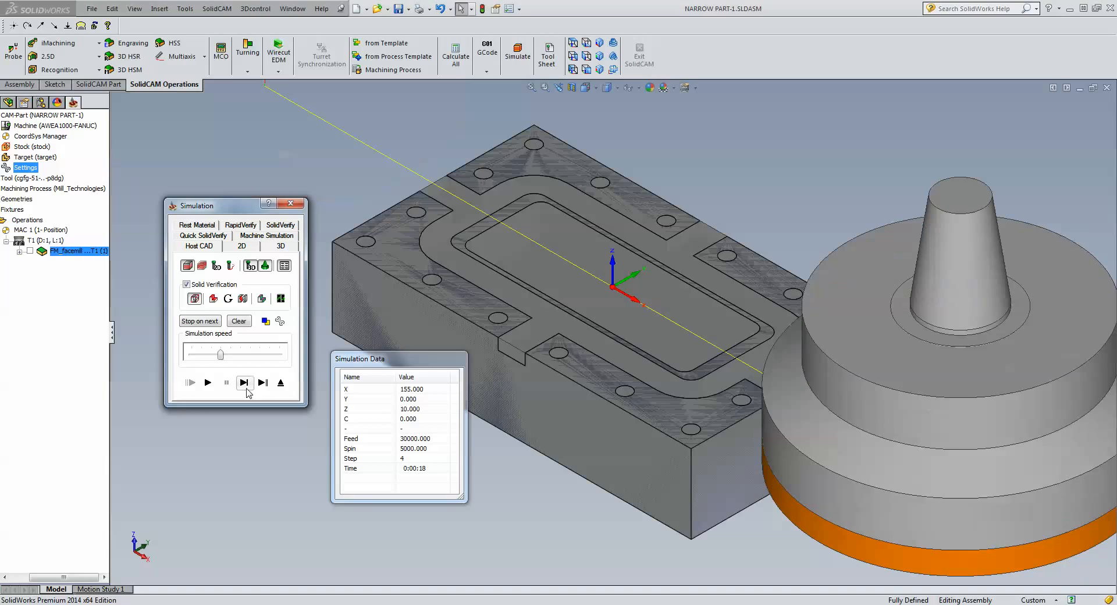
left_click(281, 384)
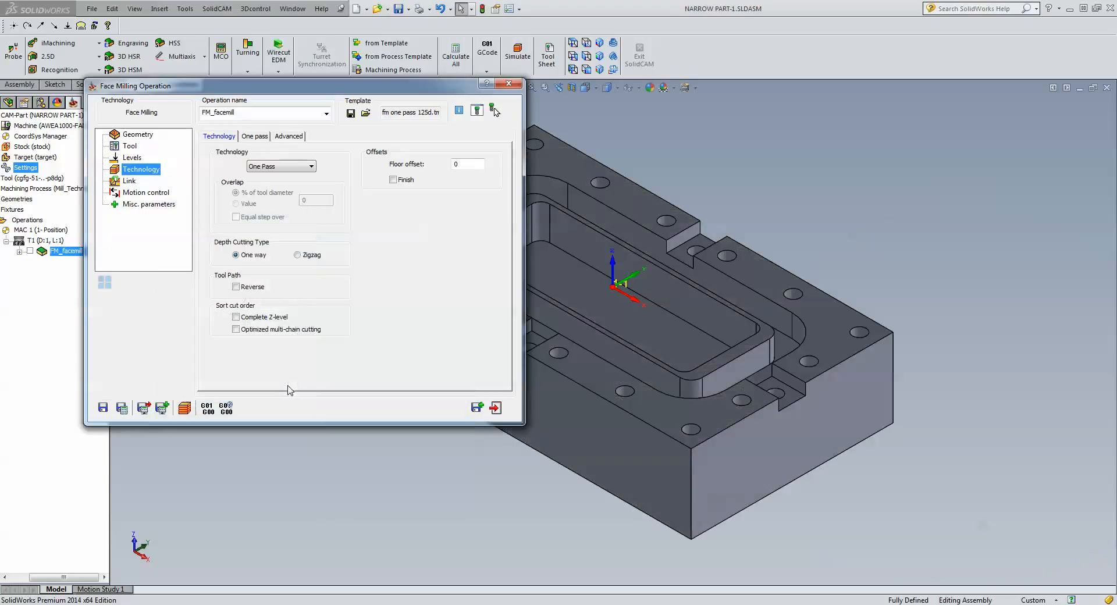
left_click(132, 158)
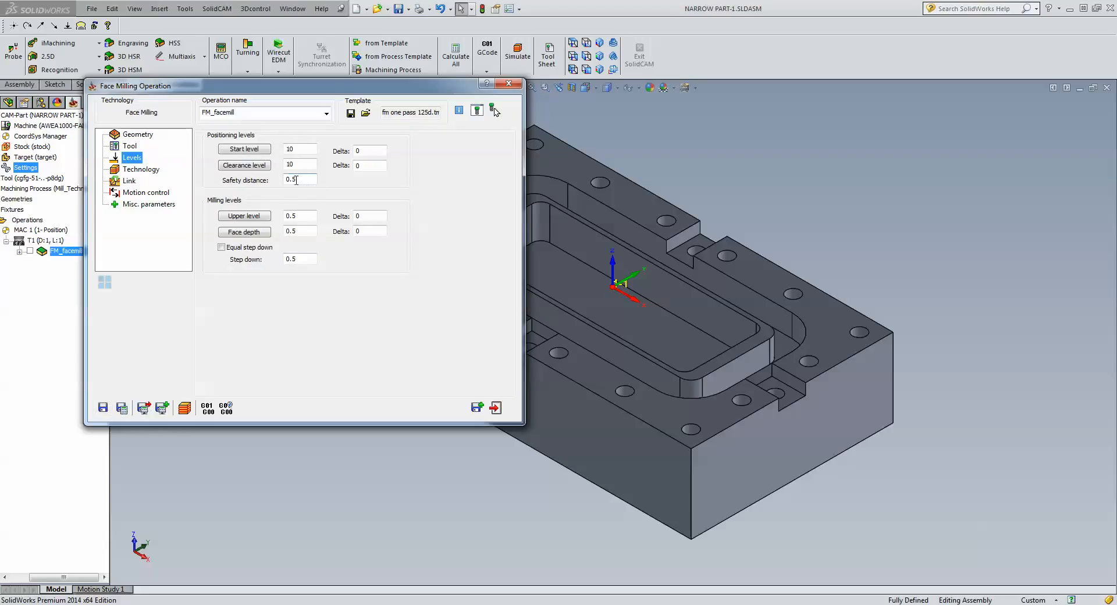
left_click(142, 170)
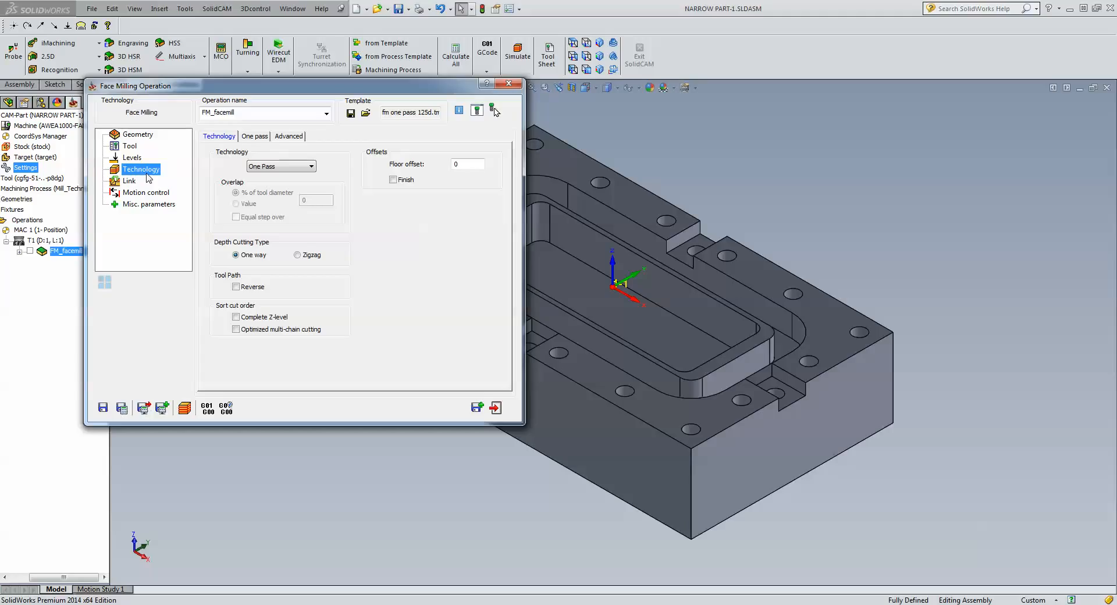
left_click(496, 408)
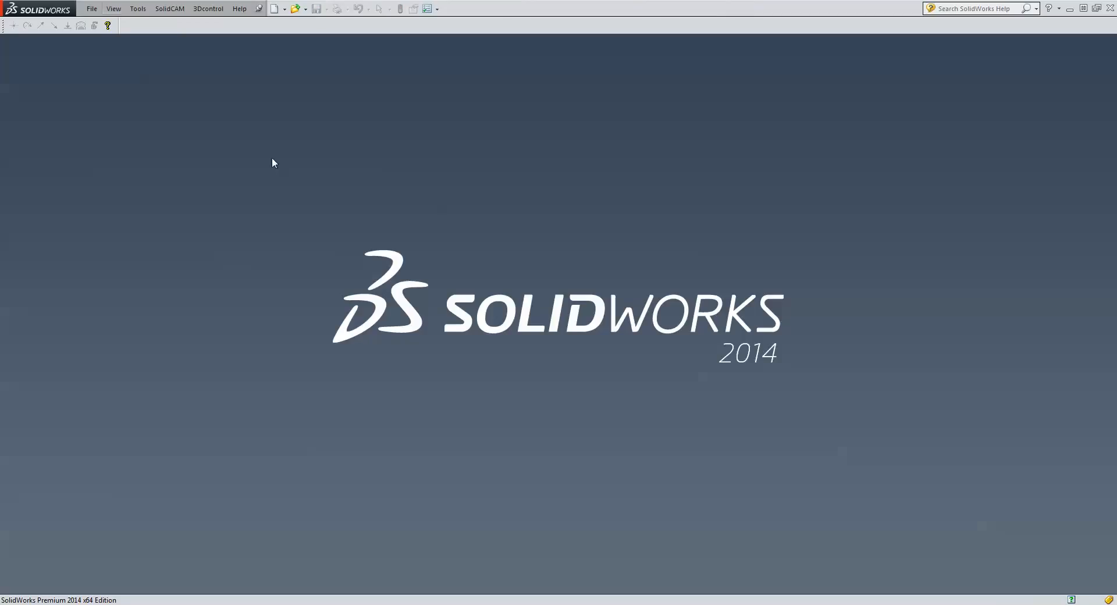
Open wide part.SLDPRT and create a new SolidCAM Milling CAM-Part for it.
left_click(93, 8)
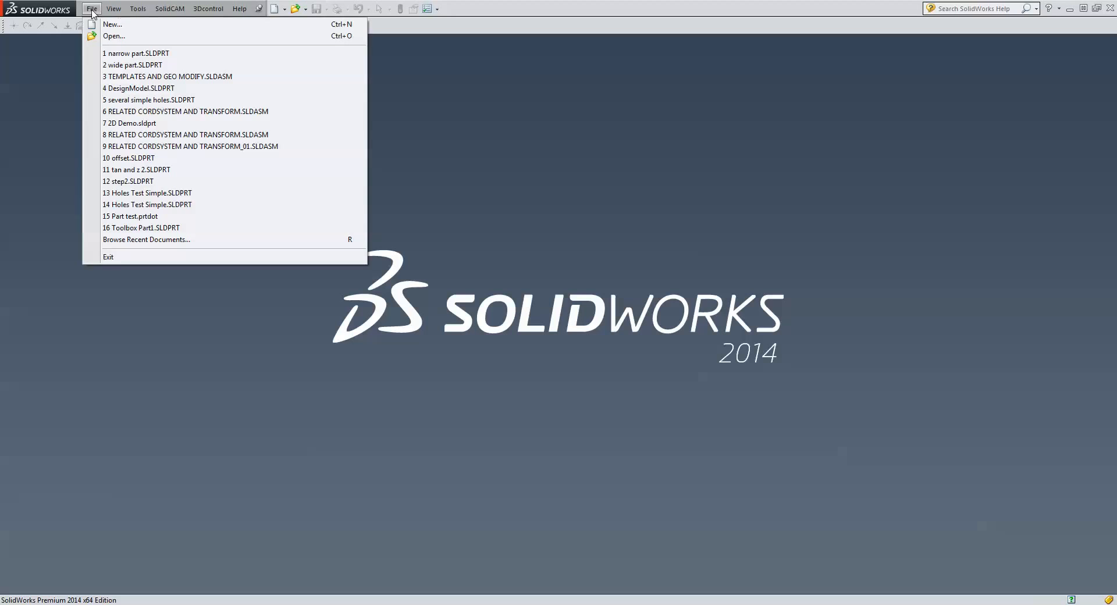
left_click(135, 64)
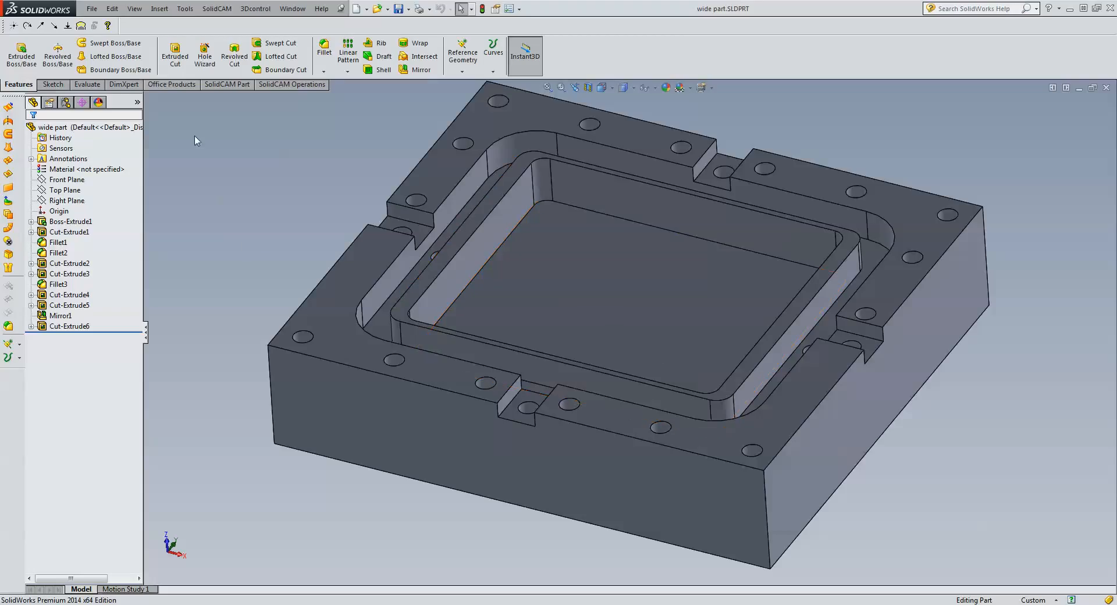
left_click(210, 10)
mouse_move(222, 26)
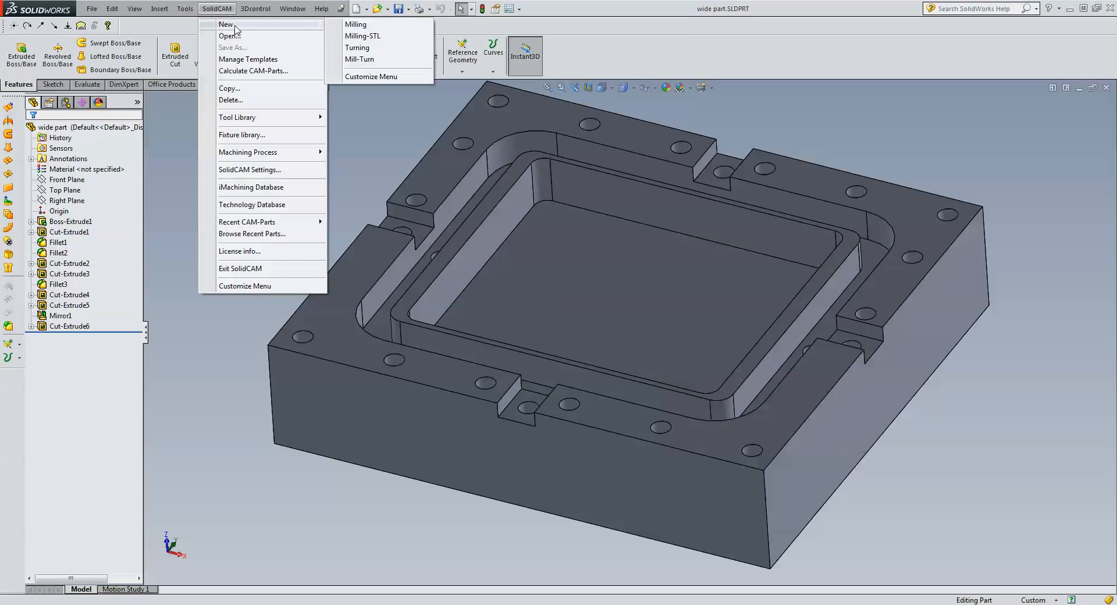
left_click(373, 26)
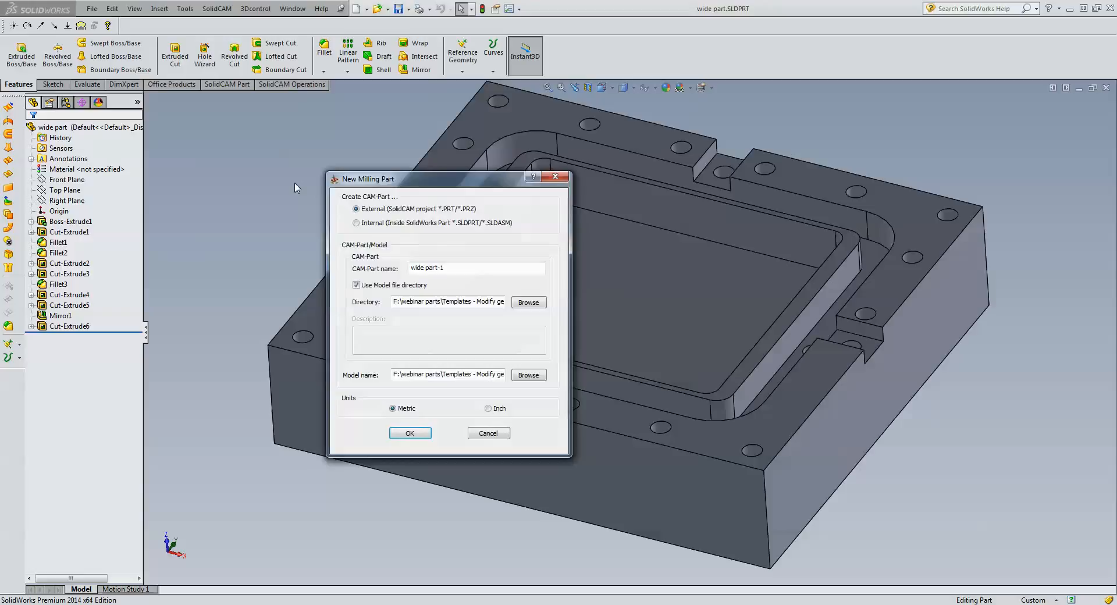
left_click(410, 432)
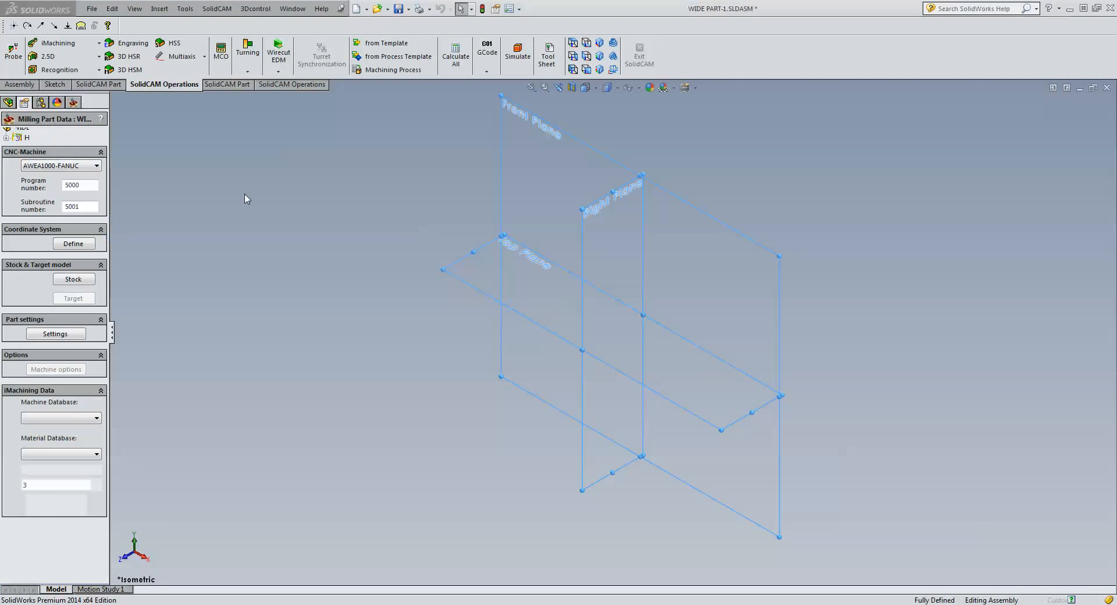
Define the machine coordinate system on the picked face of the wide part.
left_click(87, 244)
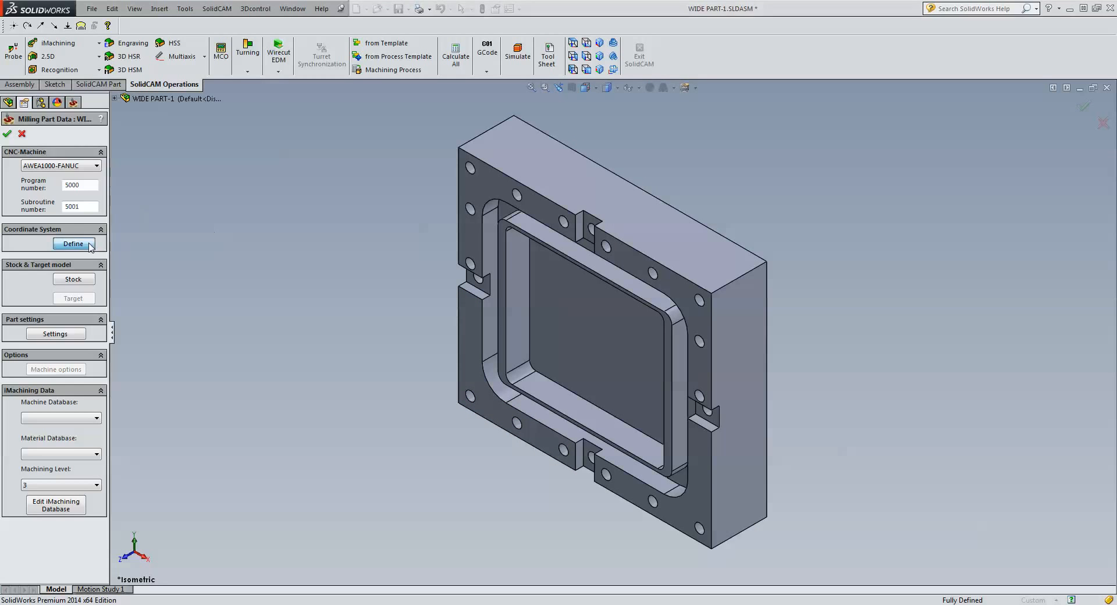
left_click(571, 343)
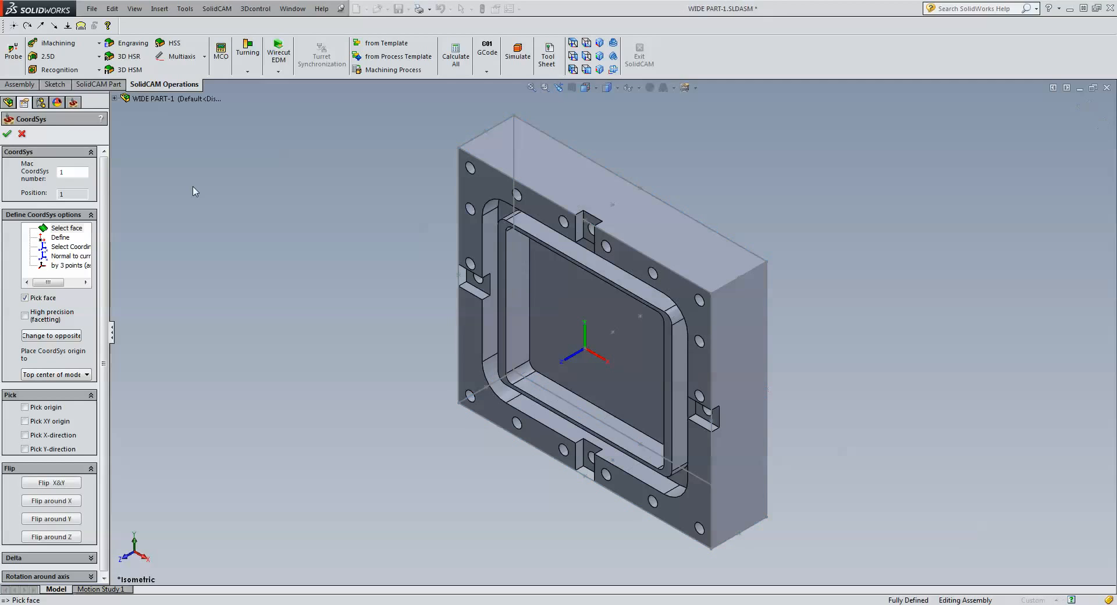
left_click(7, 133)
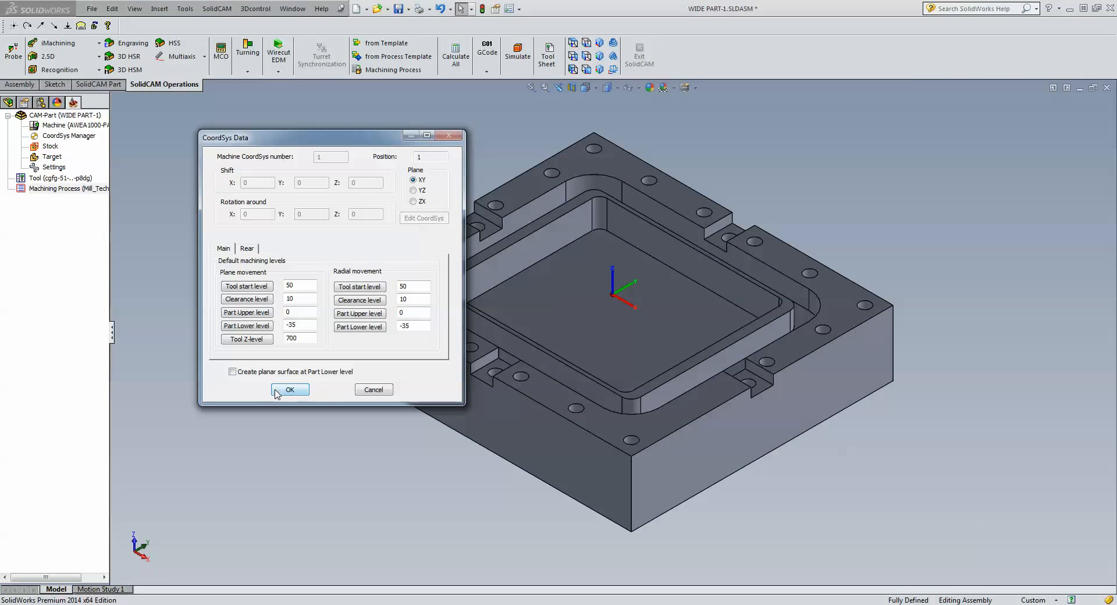
left_click(277, 392)
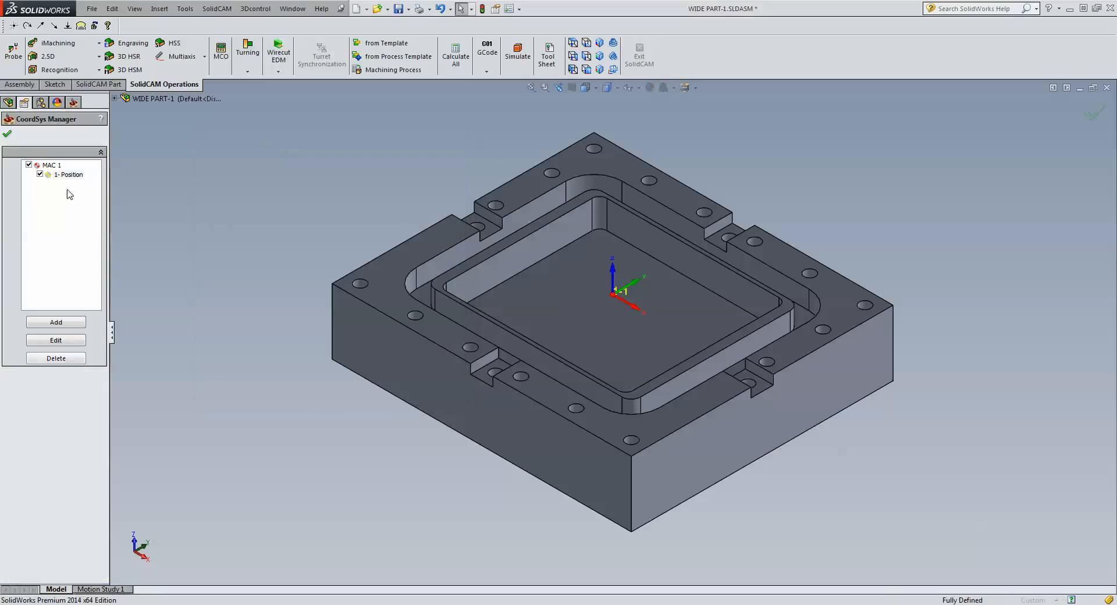
left_click(8, 135)
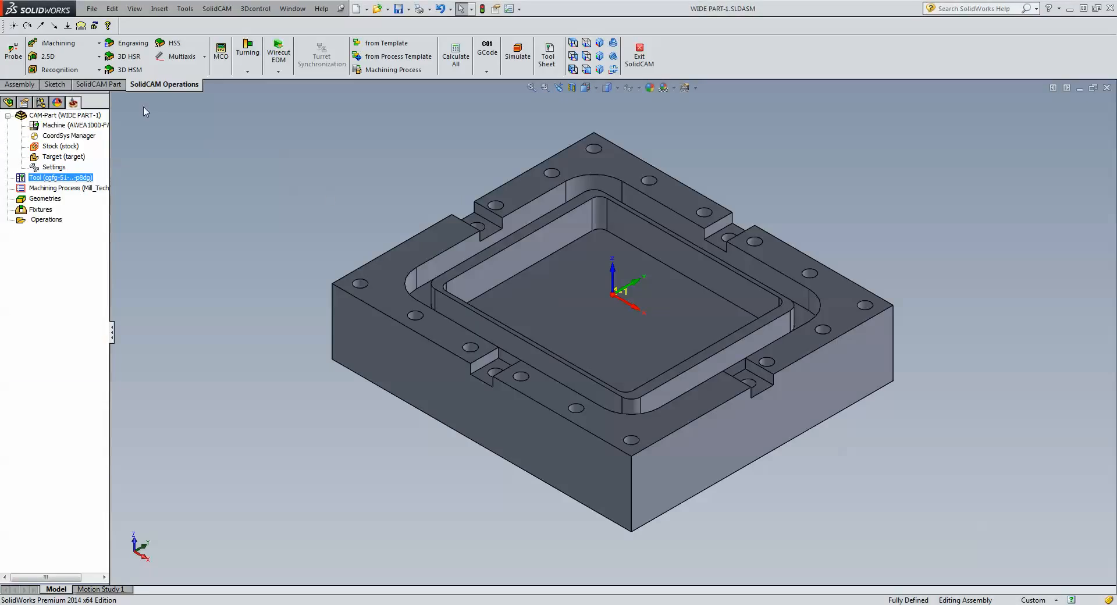
Start a new 2.5D Face operation and review its 100 mm face mill.
left_click(67, 56)
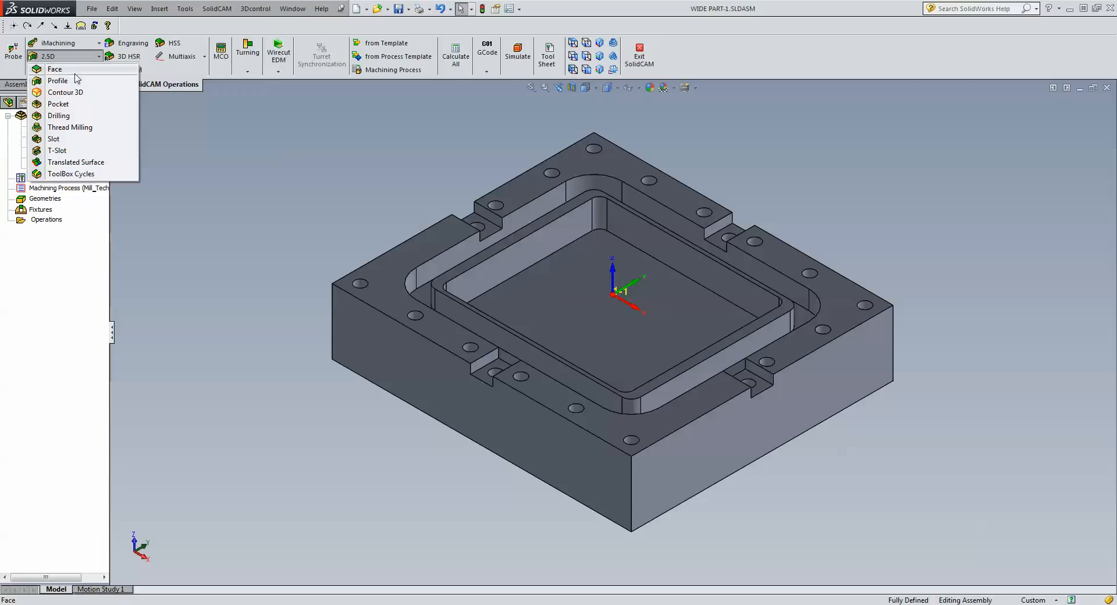
left_click(75, 80)
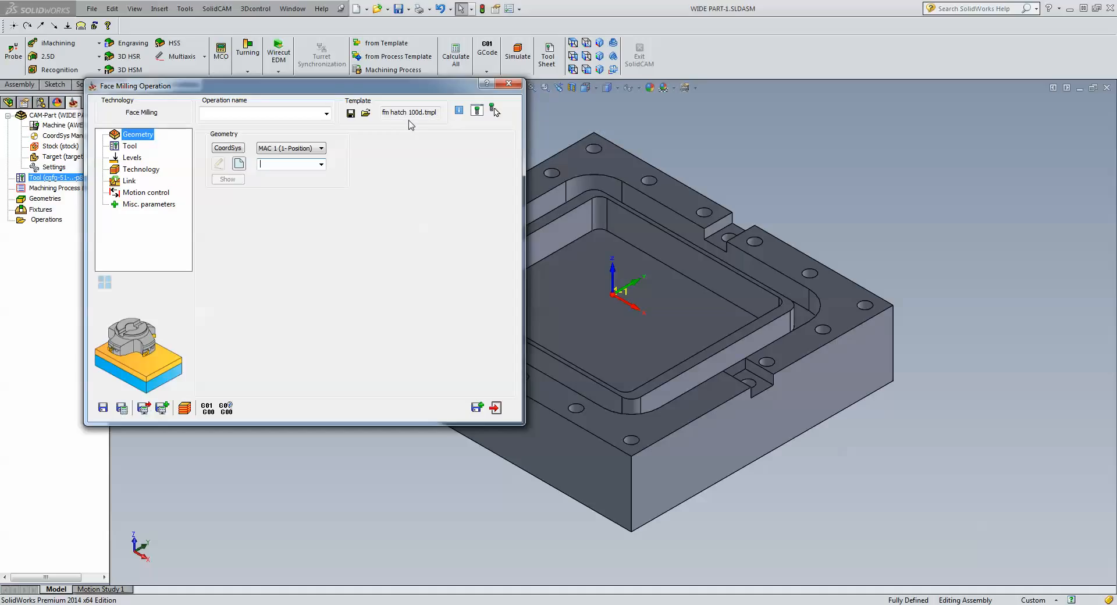
left_click(130, 146)
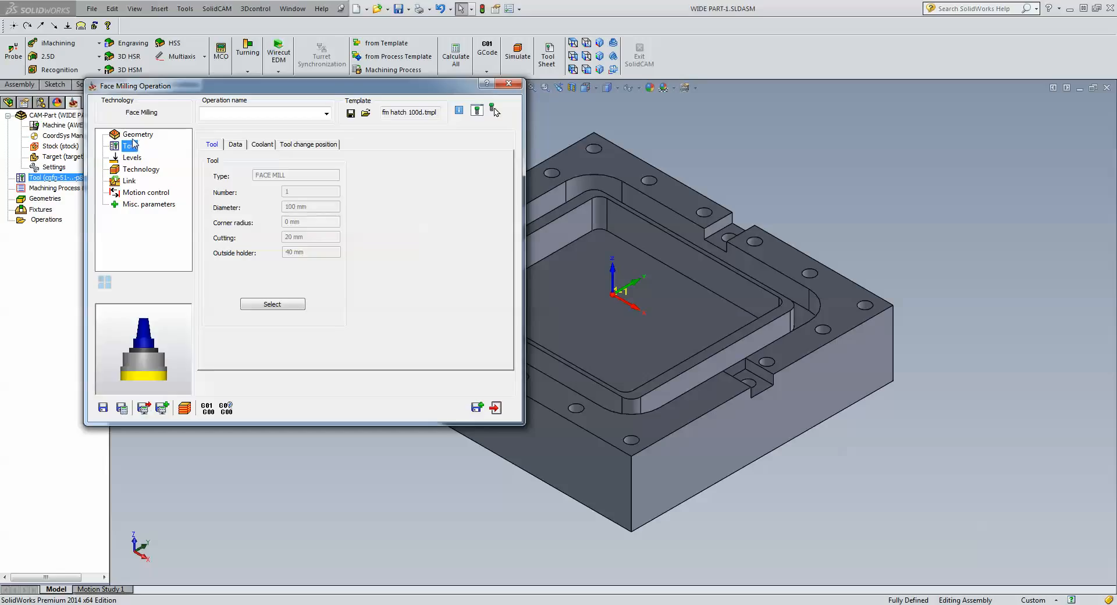
left_click(133, 136)
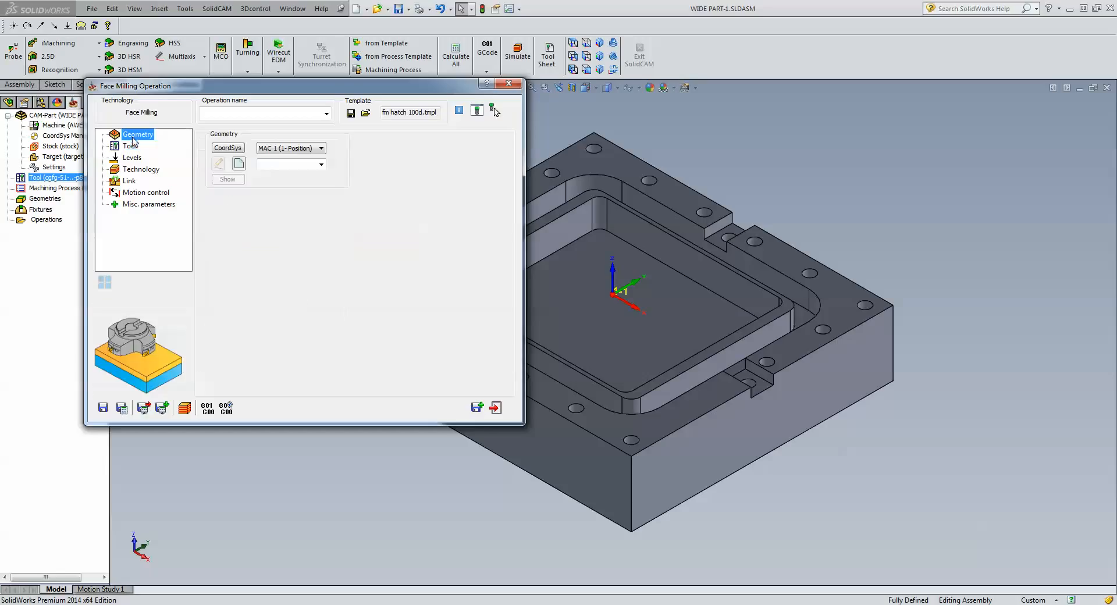
Create the face milling geometry based on the target.
left_click(239, 164)
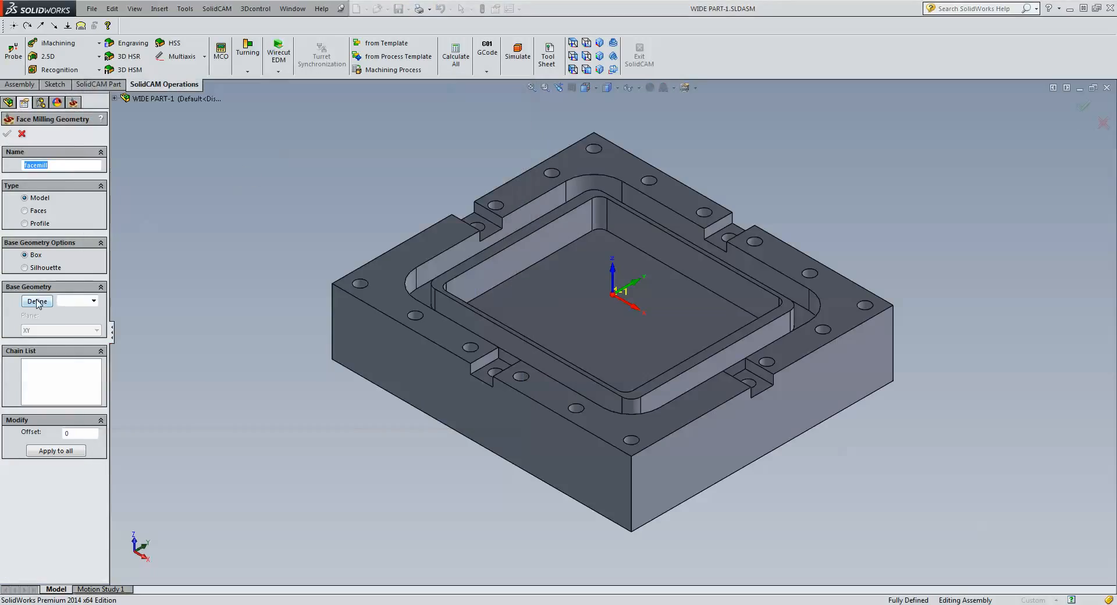
left_click(93, 300)
left_click(92, 312)
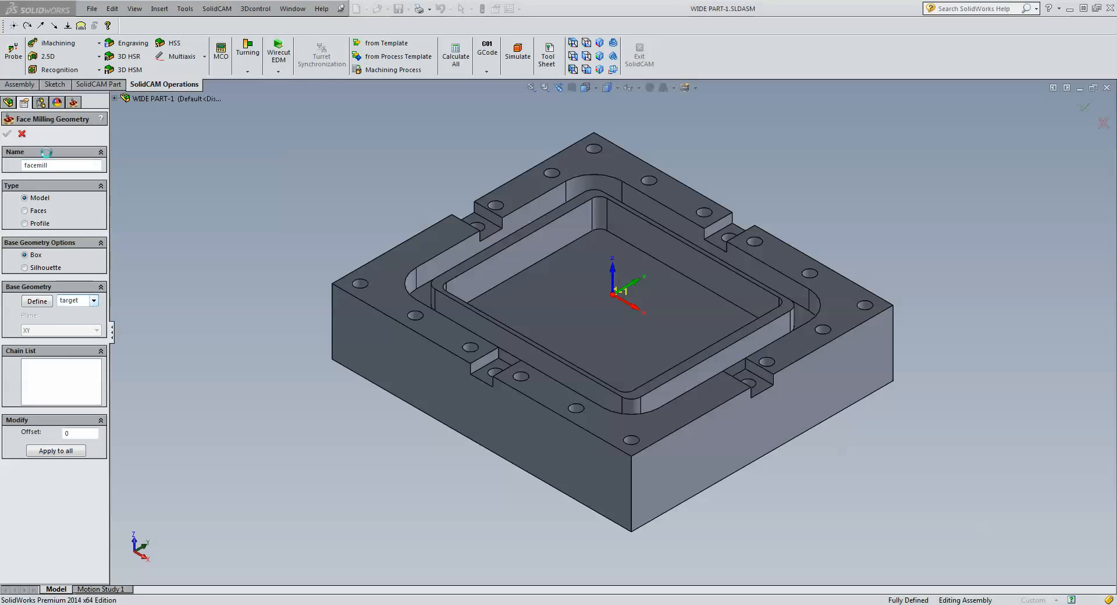
left_click(7, 133)
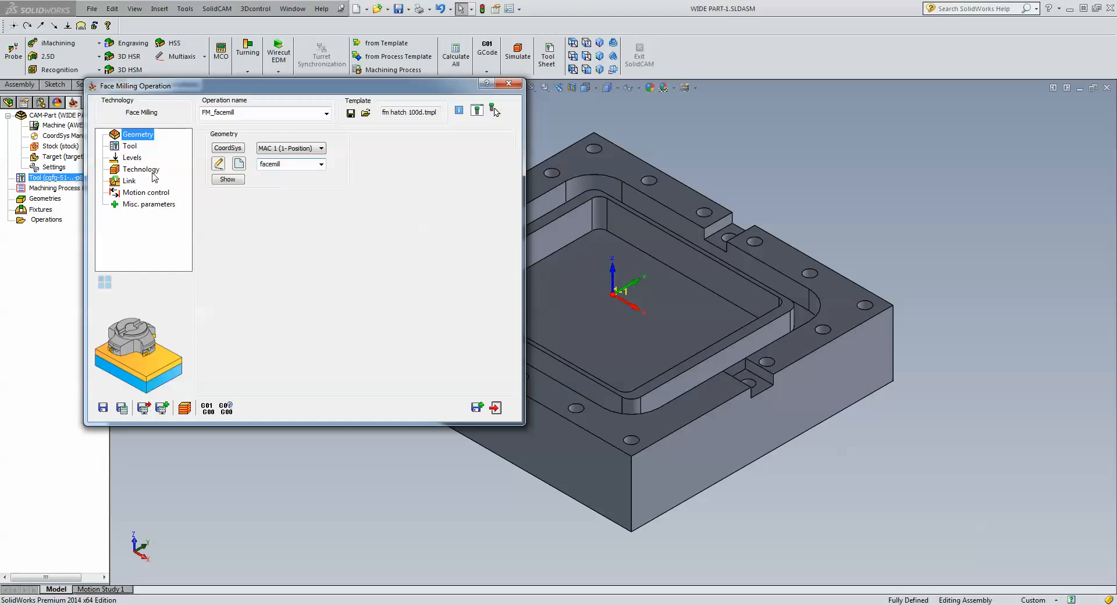
Check levels and Hatch technology, save and calculate FM_facemill, and open its simulation.
left_click(143, 170)
left_click(133, 158)
left_click(141, 169)
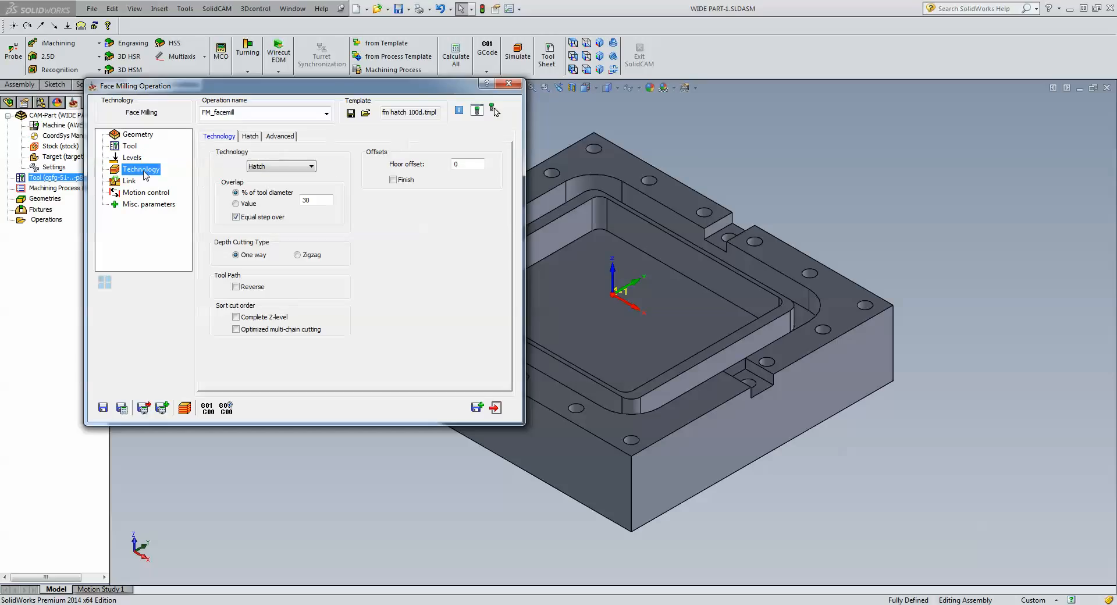
left_click(122, 412)
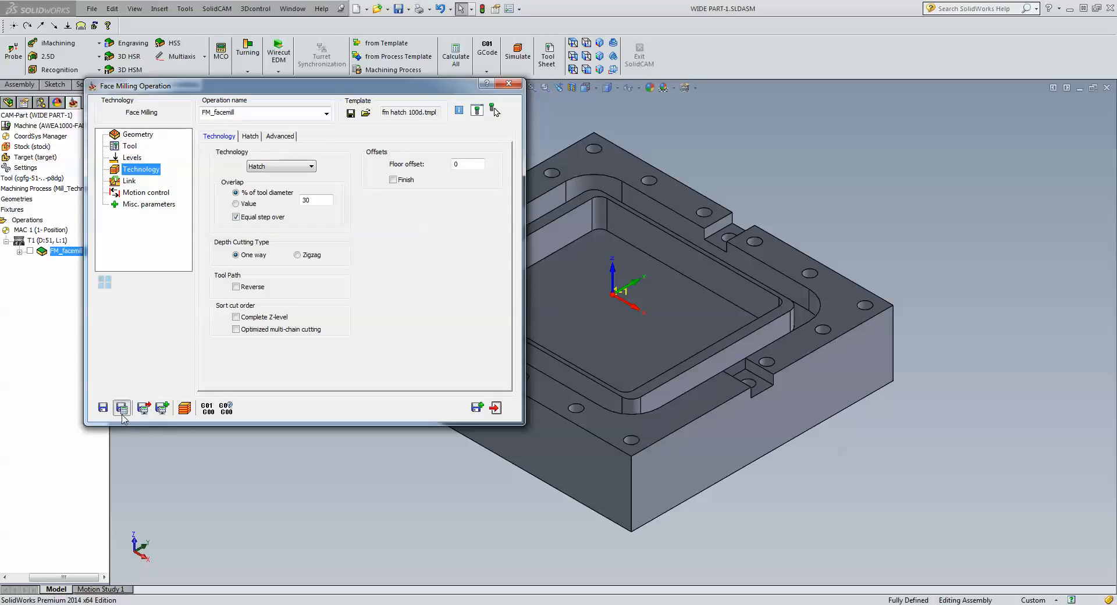
left_click(185, 408)
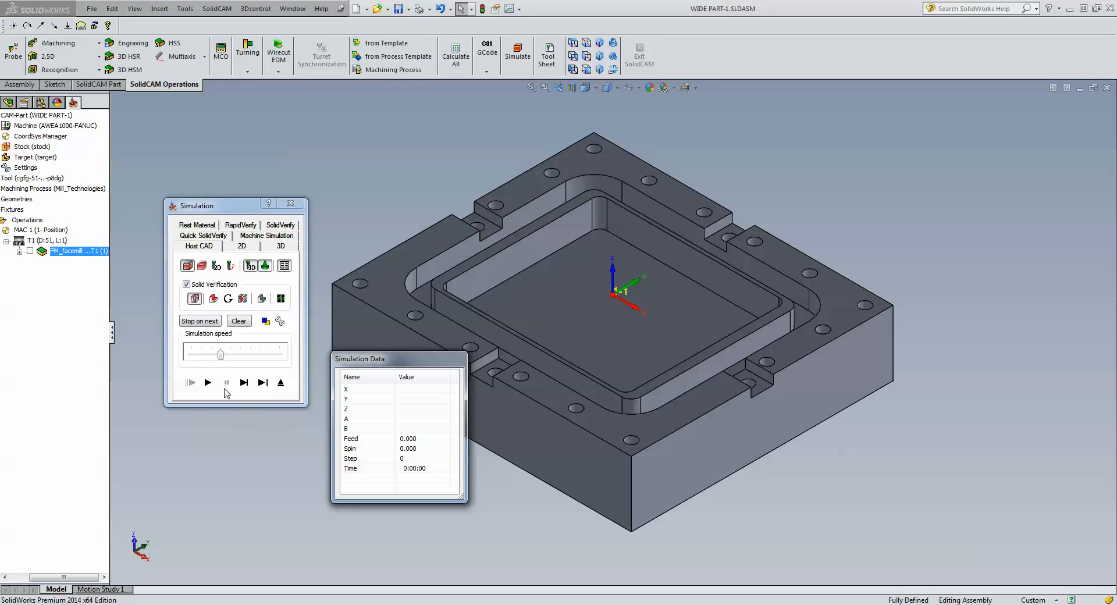
Step through and play the face-milling simulation, exit, and save FM_facemill.
left_click(243, 383)
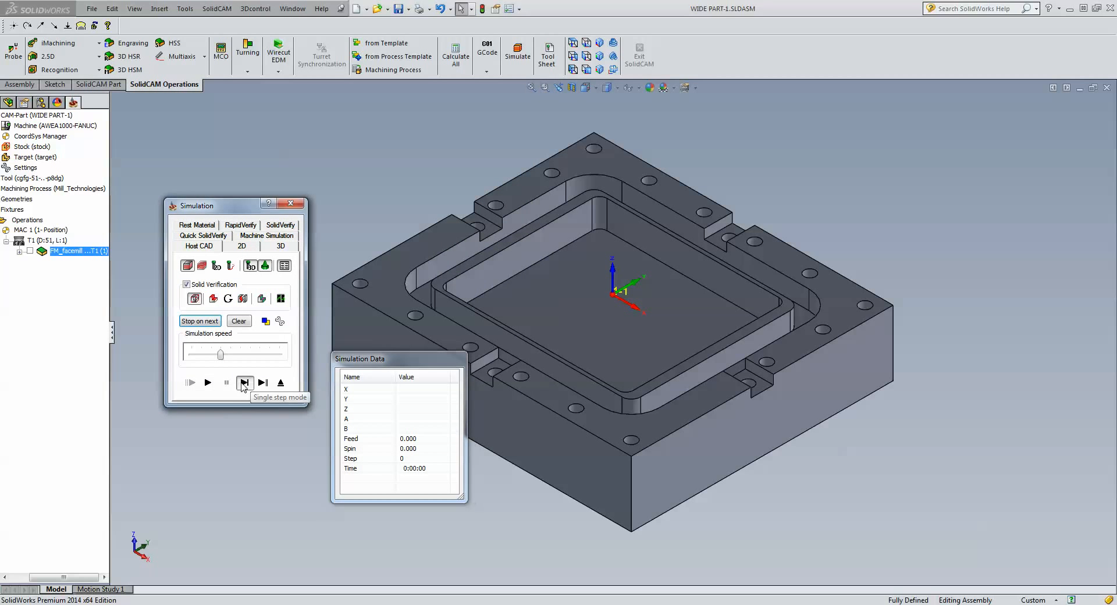
left_click(244, 383)
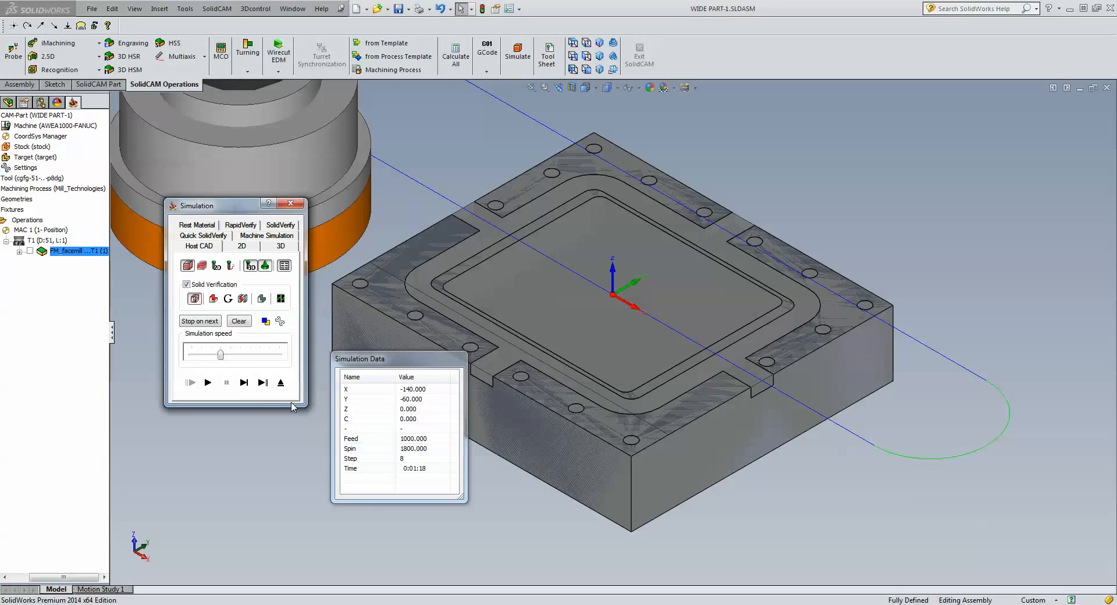
left_click(208, 383)
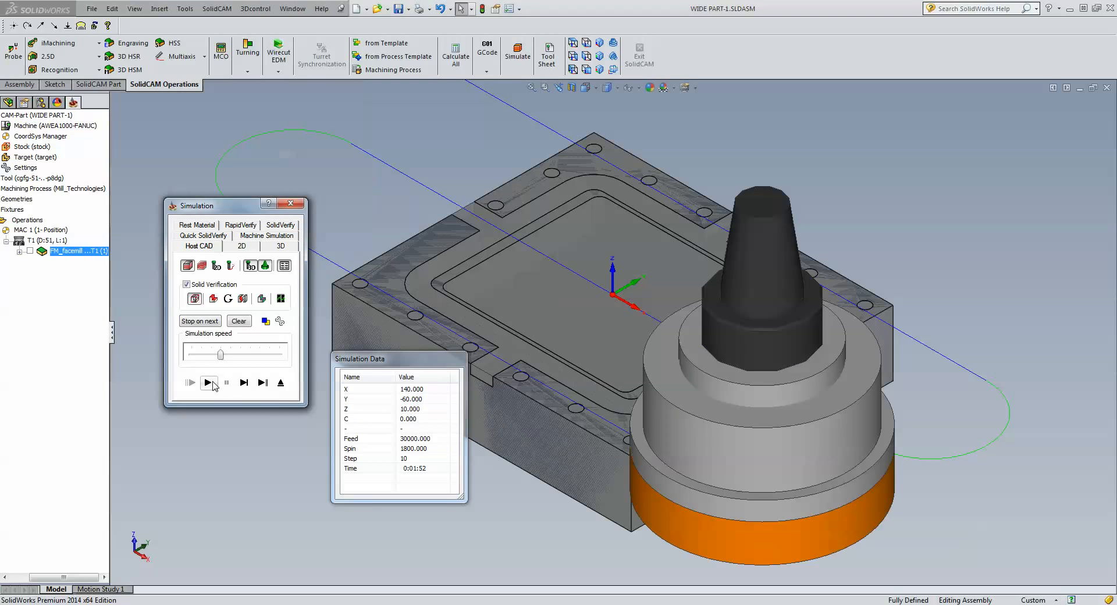
left_click(280, 383)
left_click(496, 408)
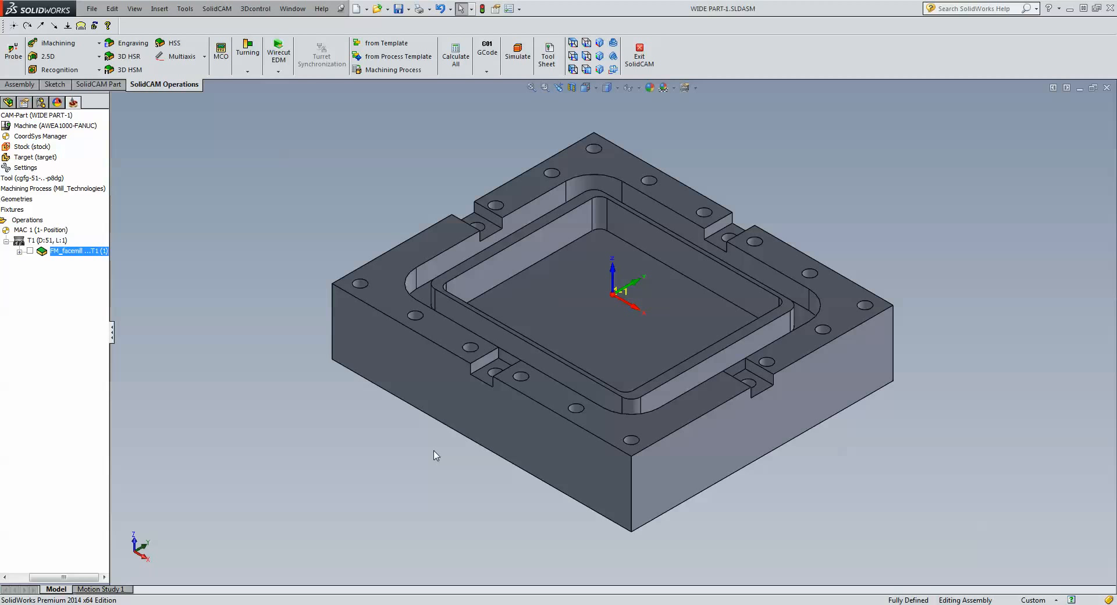
mouse_move(434, 455)
middle_mouse_down()
mouse_move(728, 317)
mouse_move(951, 258)
middle_mouse_up()
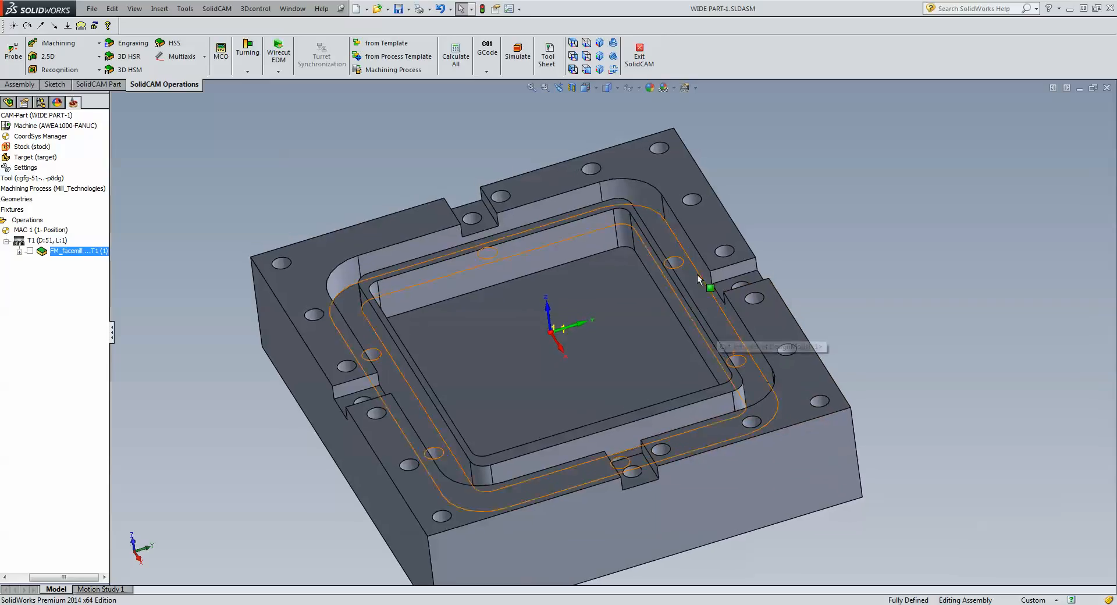
left_click(431, 438)
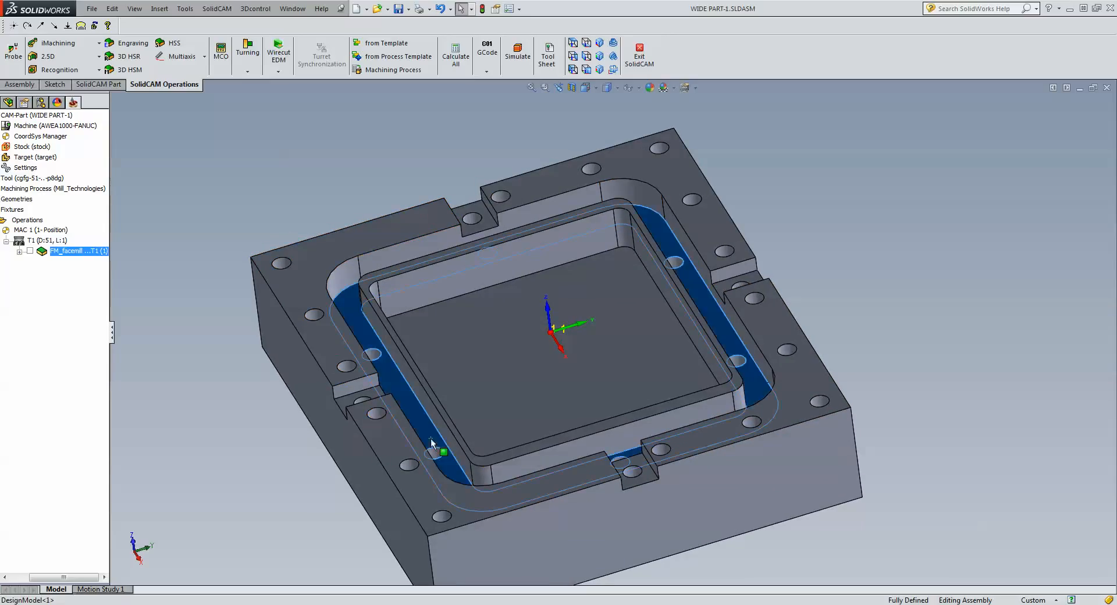
left_click(1027, 179)
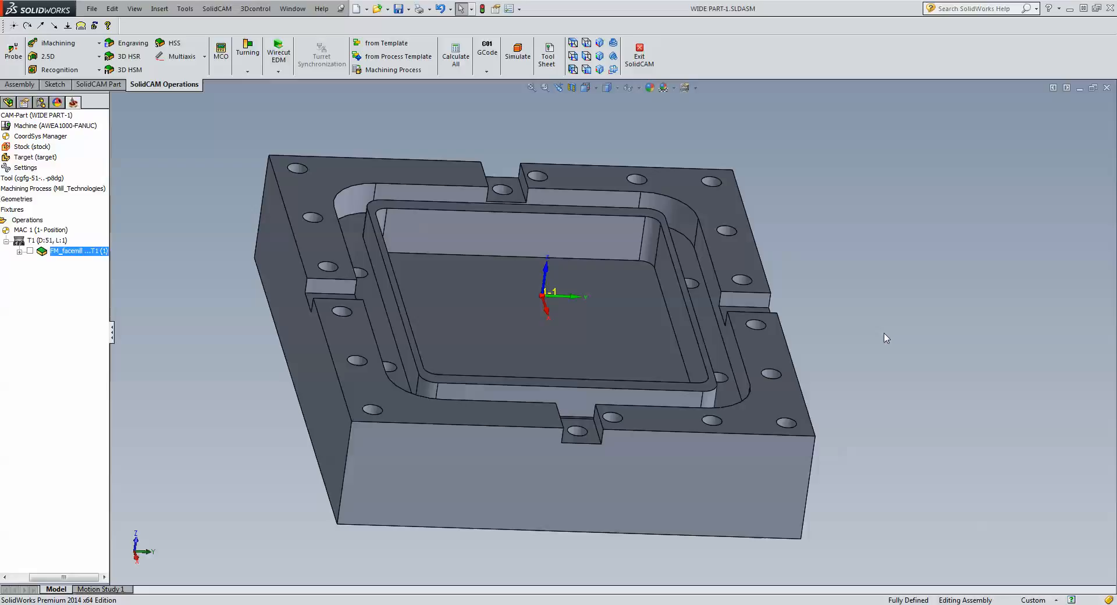
left_click(738, 361)
middle_click_drag(864, 361, 692, 349)
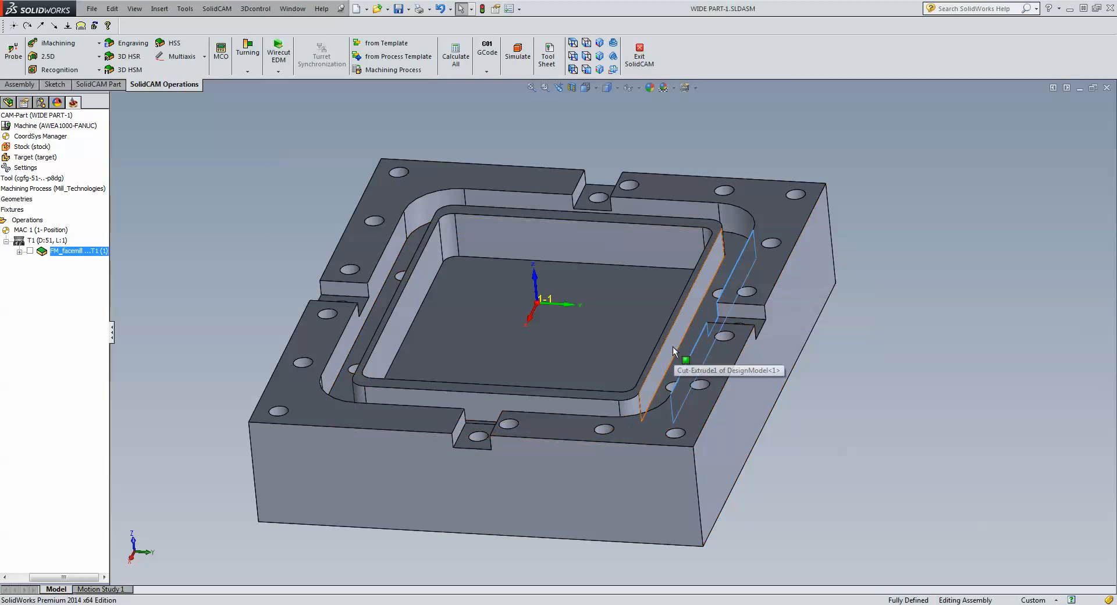
left_click(673, 347)
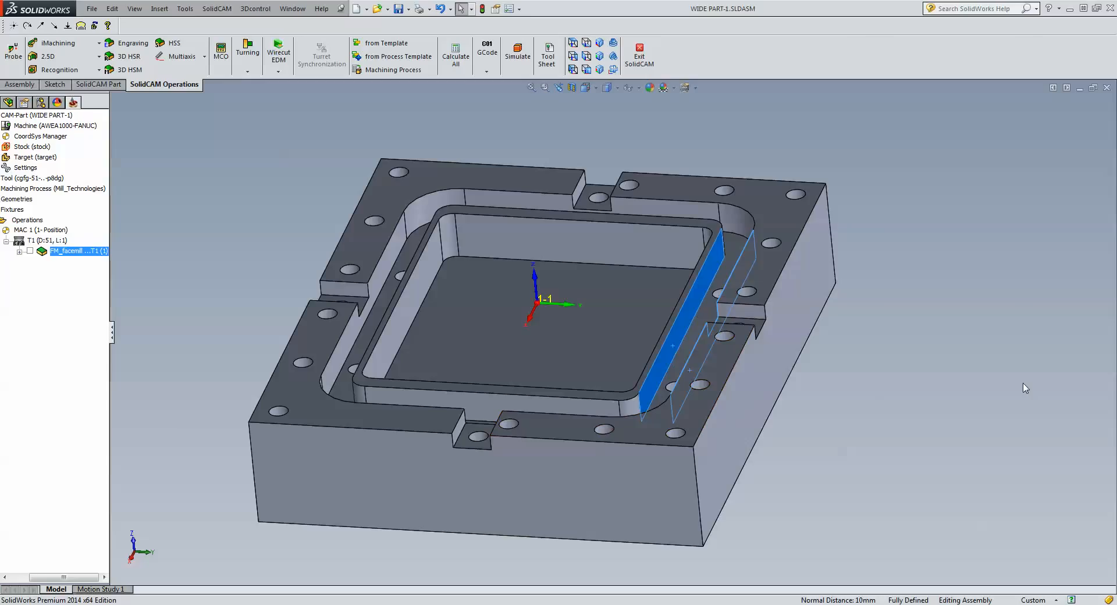
key("Escape")
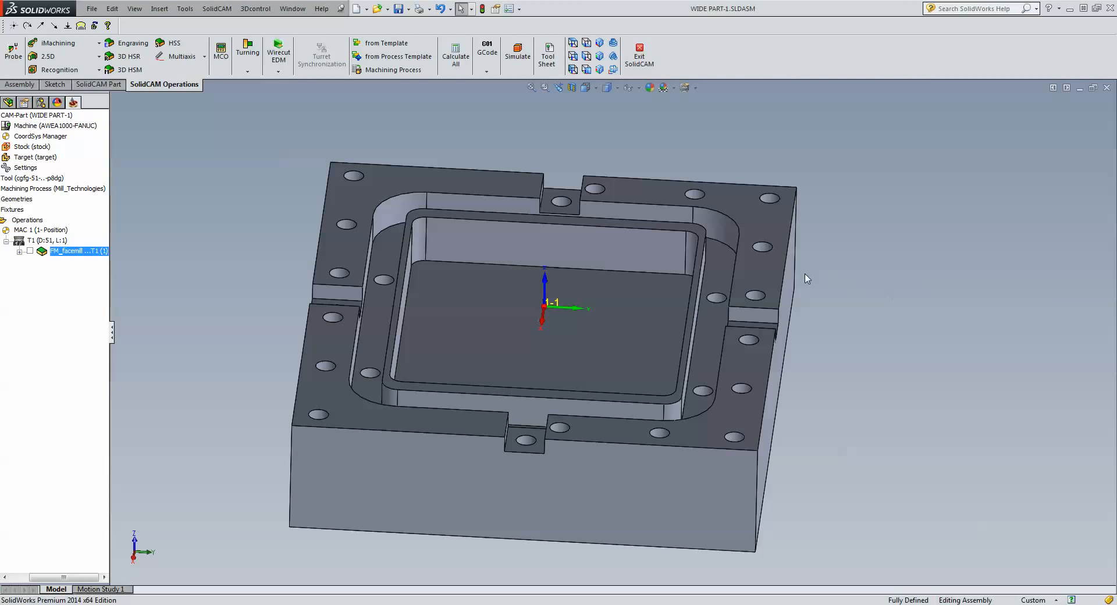
left_click(775, 271)
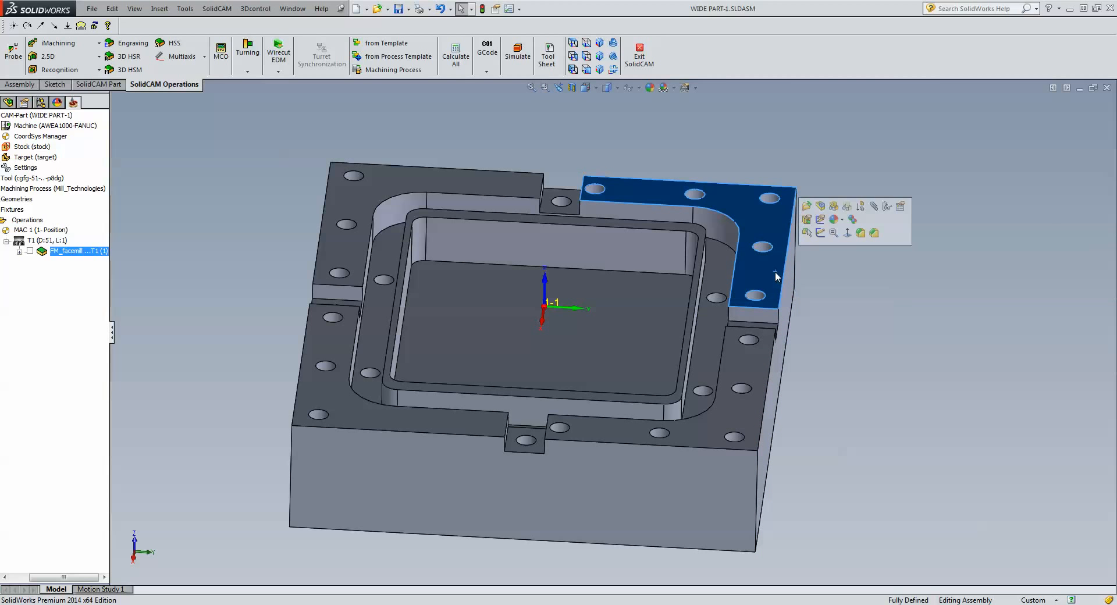
Open a sketch on the top face and select the pocket's top edge loop via Select Tangency.
left_click(820, 233)
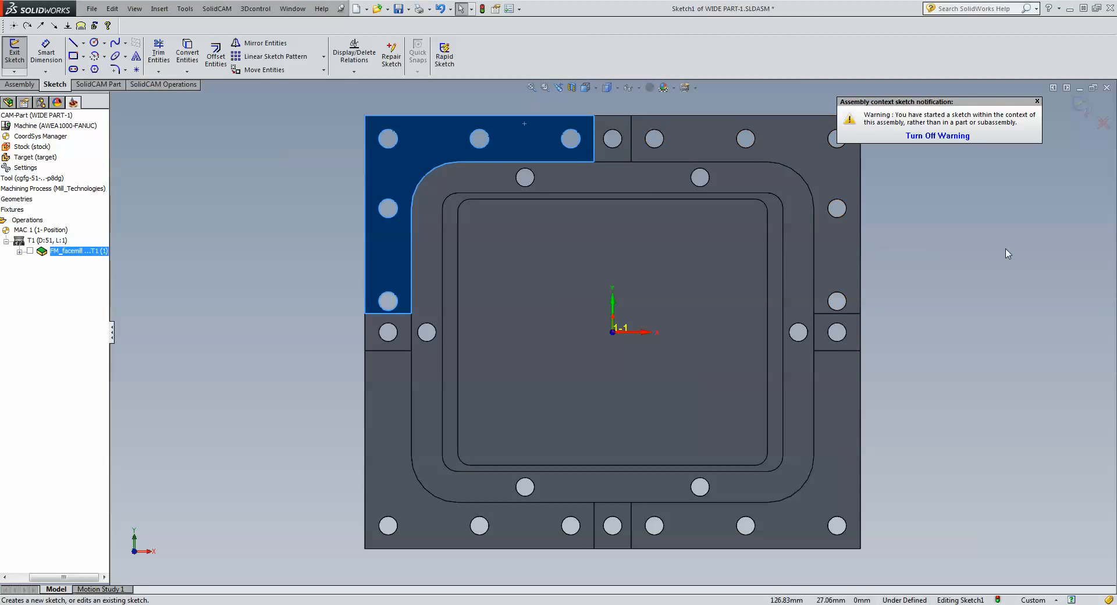
left_click(1033, 295)
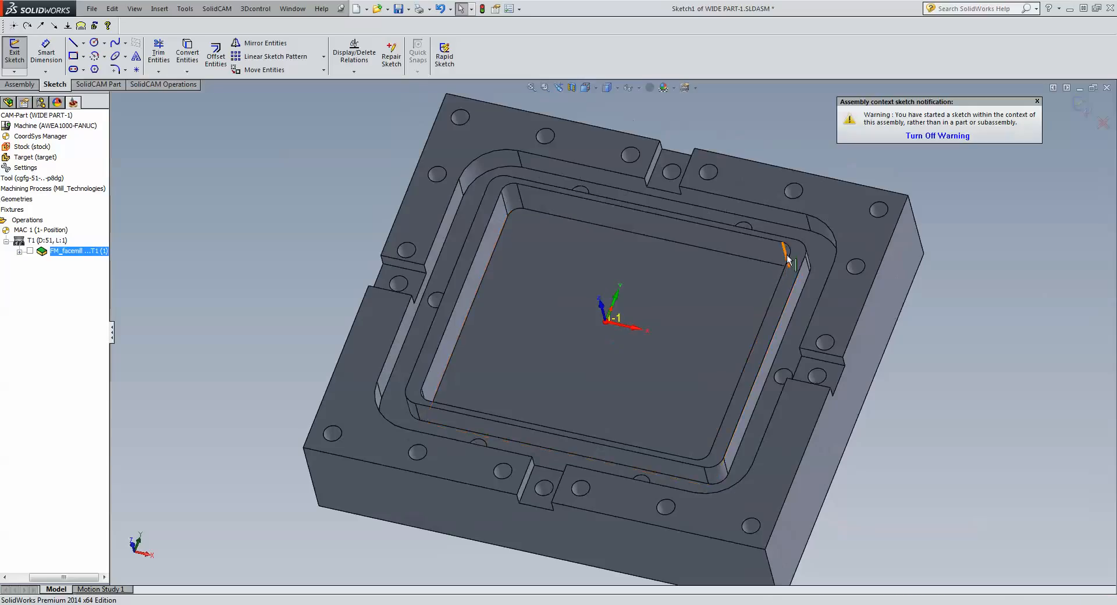
left_click(798, 231)
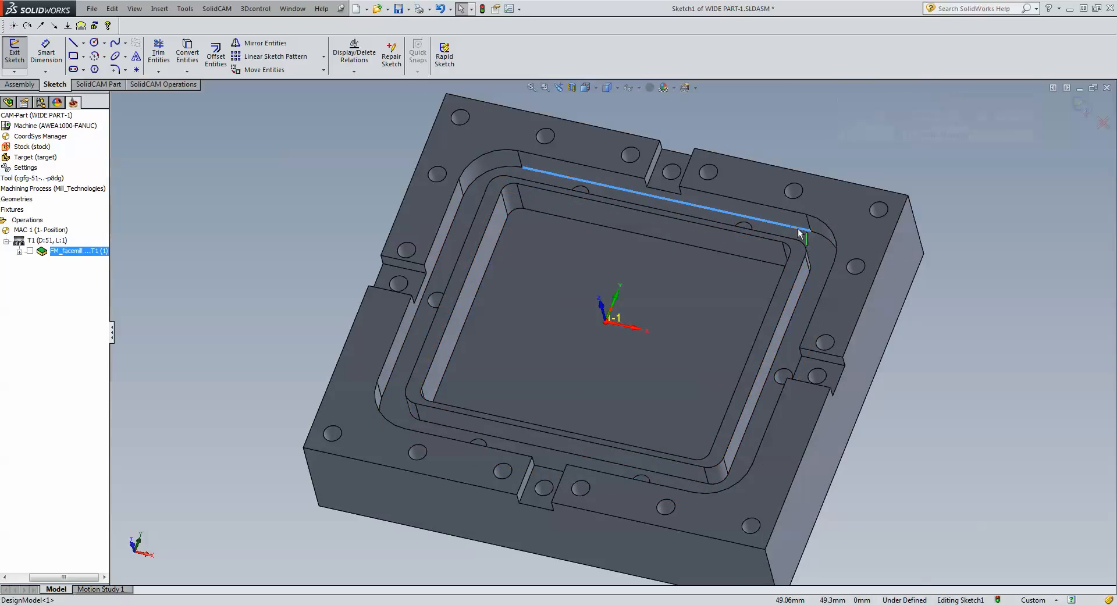
right_click(799, 232)
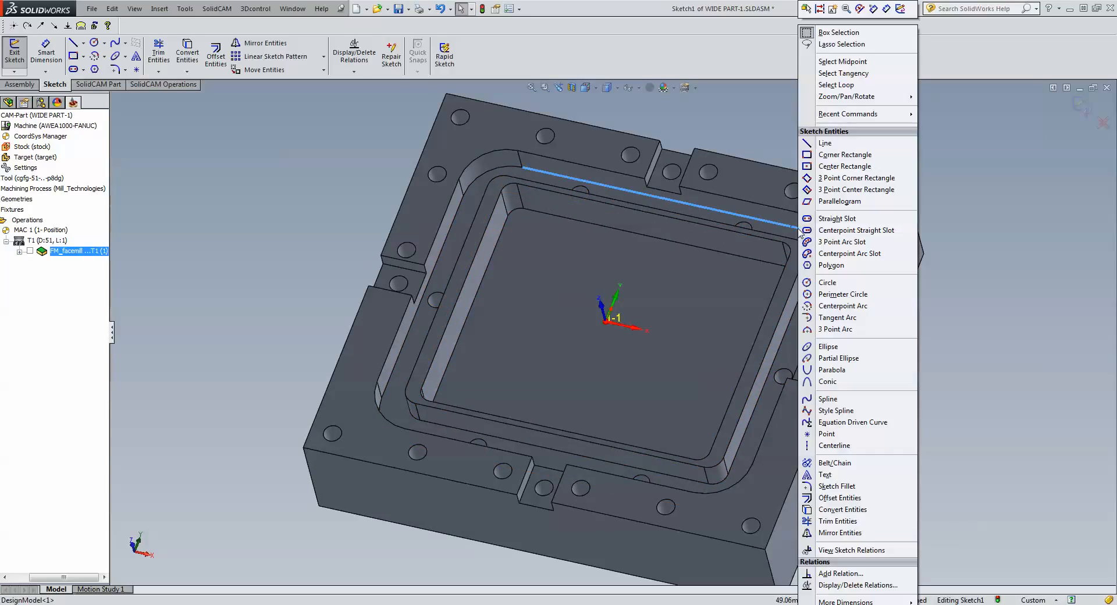
left_click(846, 74)
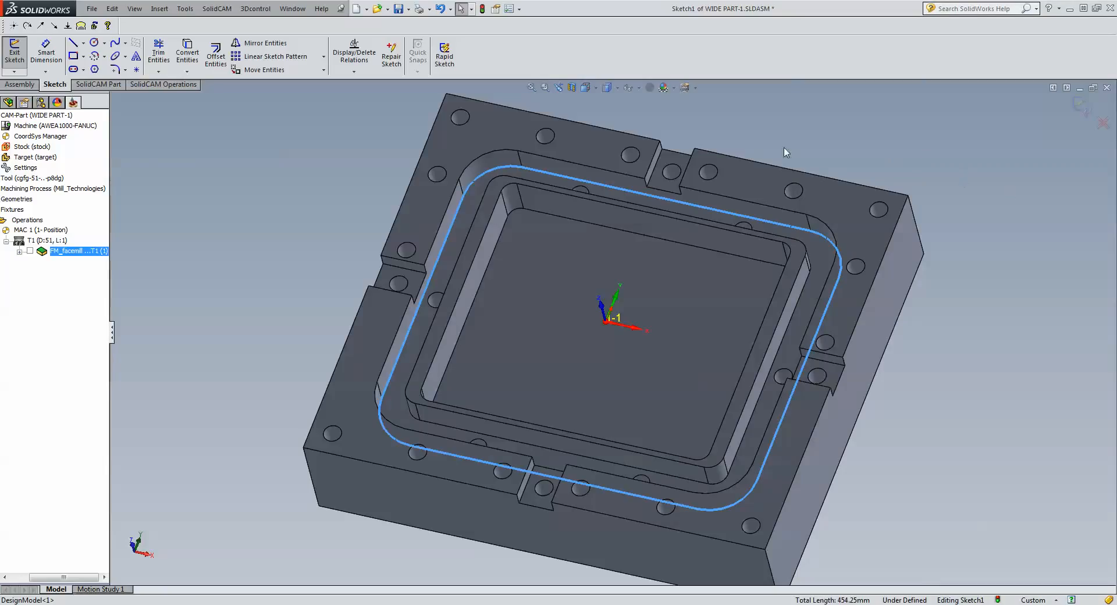
Try the Normal To view orientation, then cancel it.
left_click(607, 87)
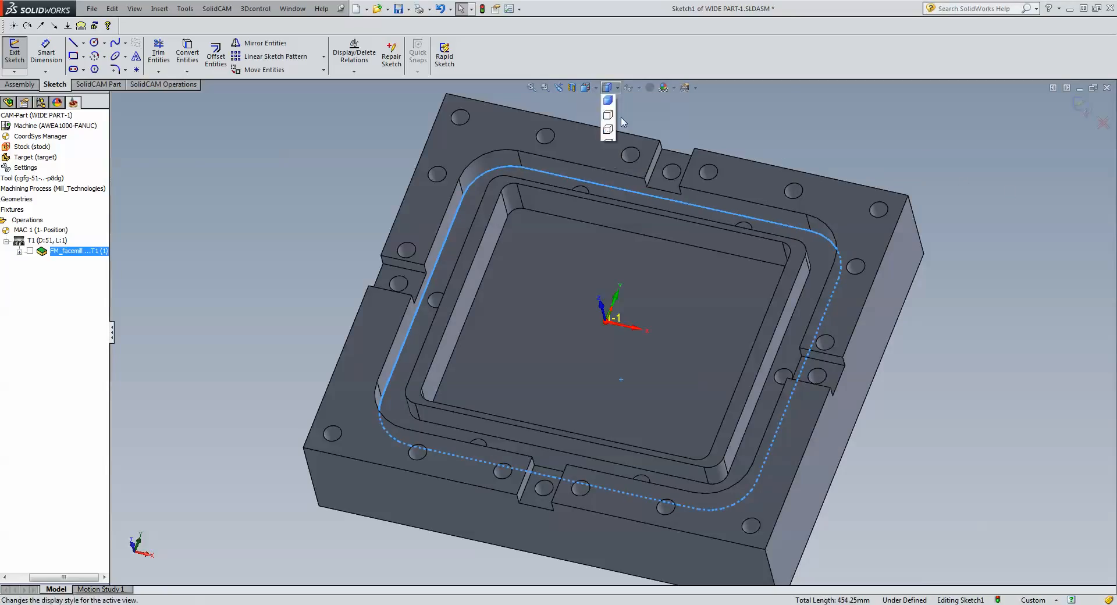
left_click(585, 87)
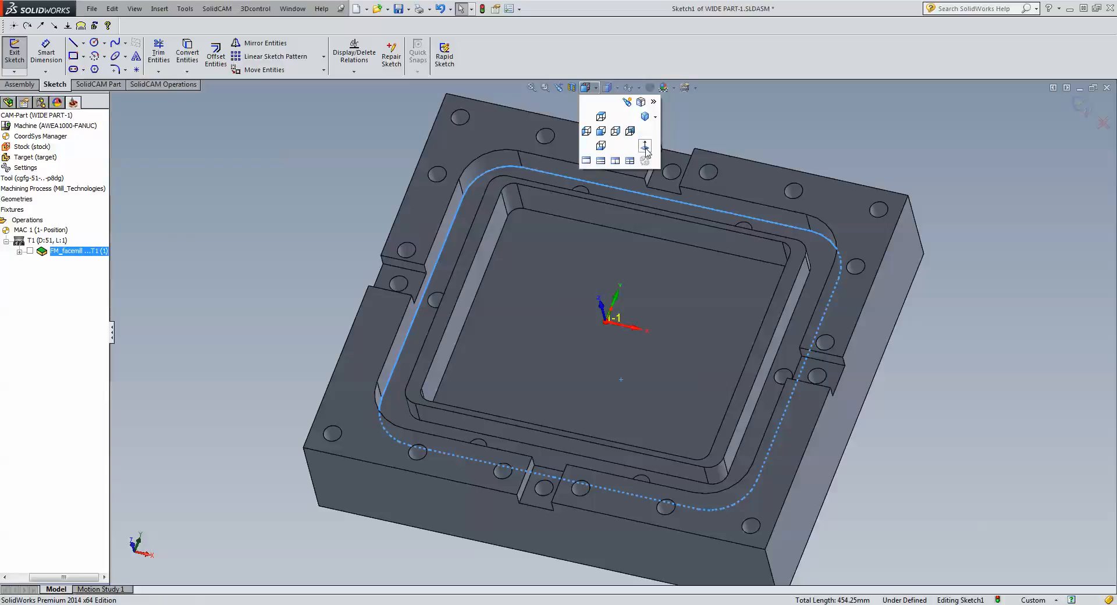
left_click(645, 148)
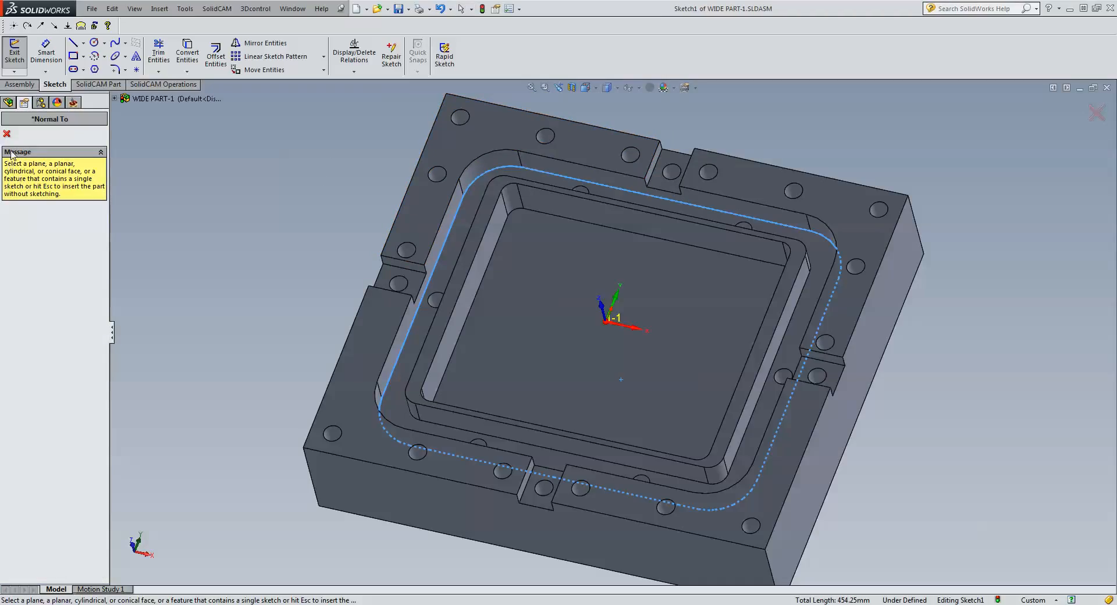
left_click(7, 134)
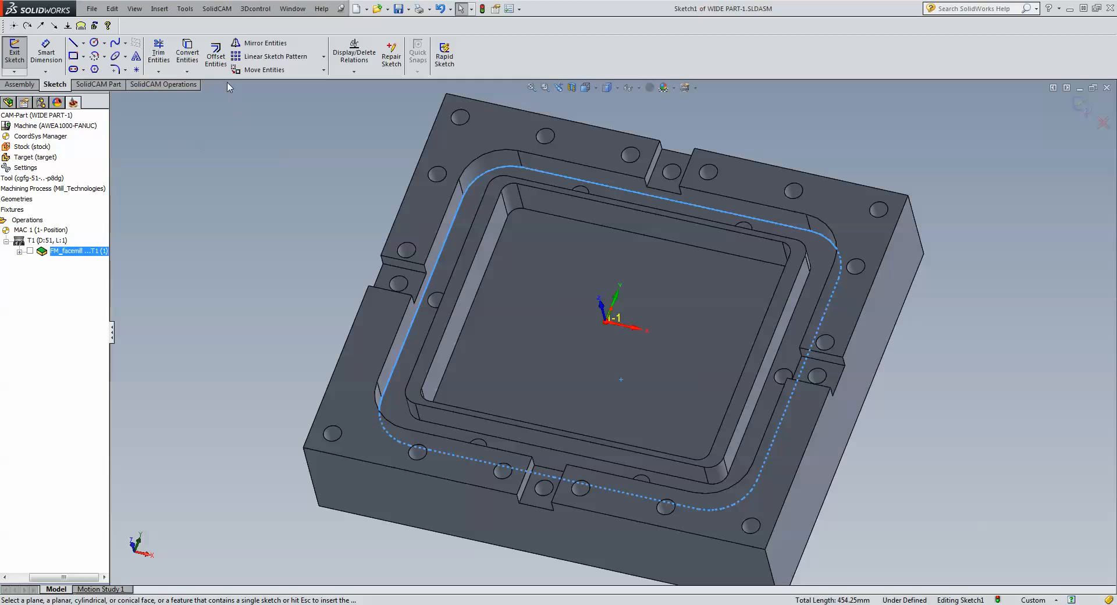
Offset the selected edge loop 5 mm inward with Reverse checked.
left_click(216, 57)
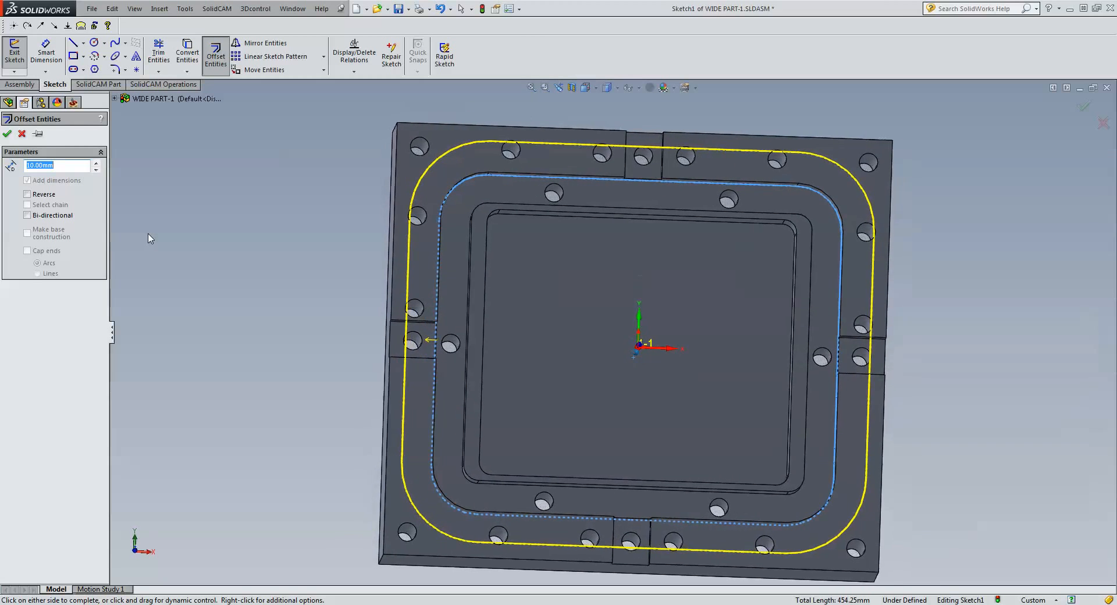
left_click(28, 194)
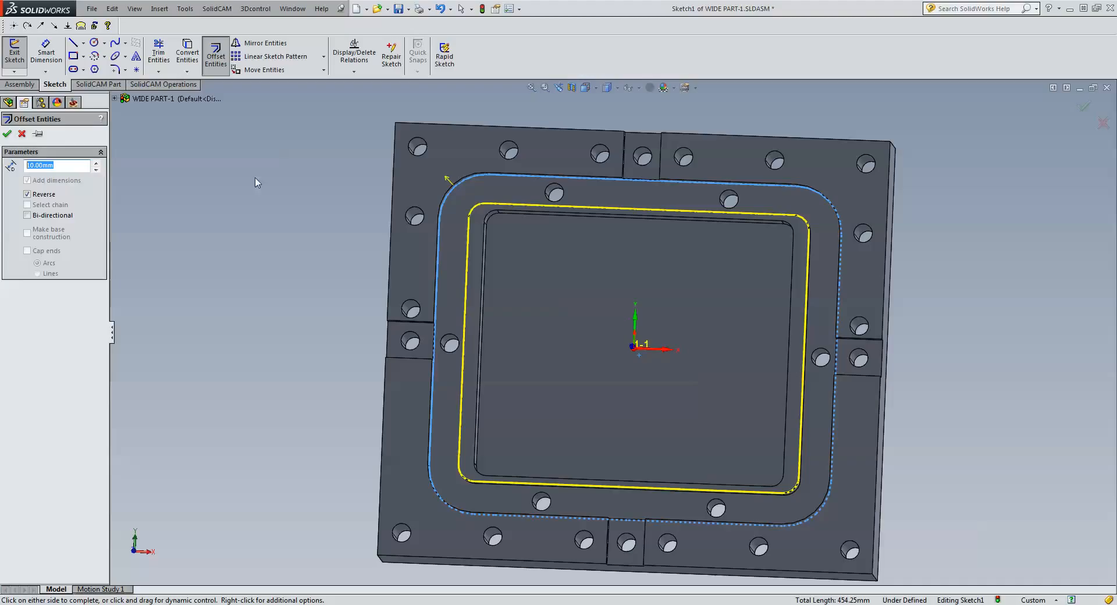
type("5")
key("Return")
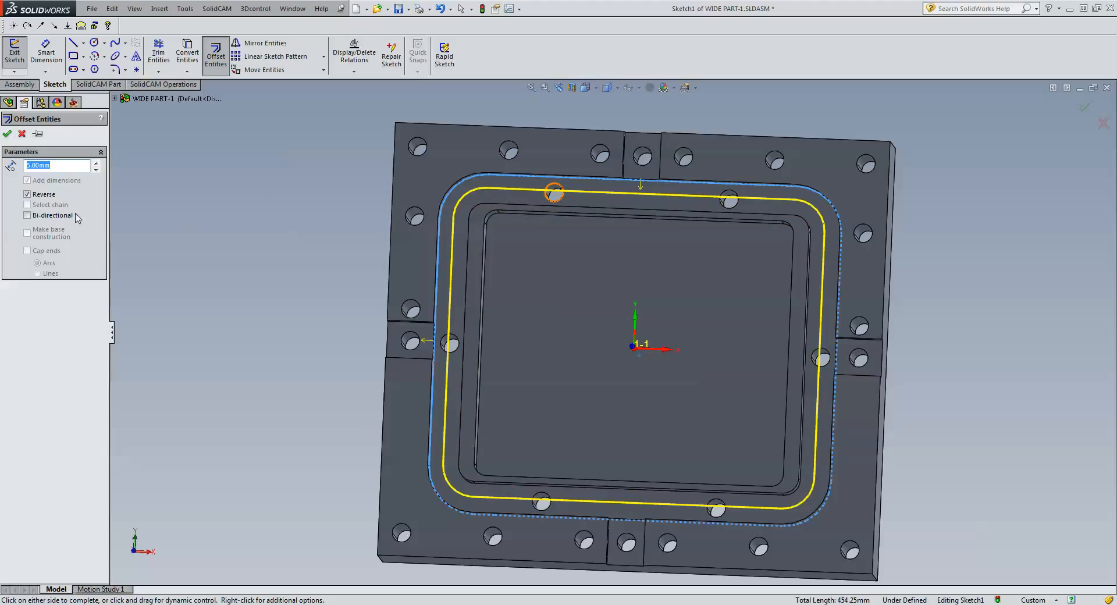
left_click(7, 133)
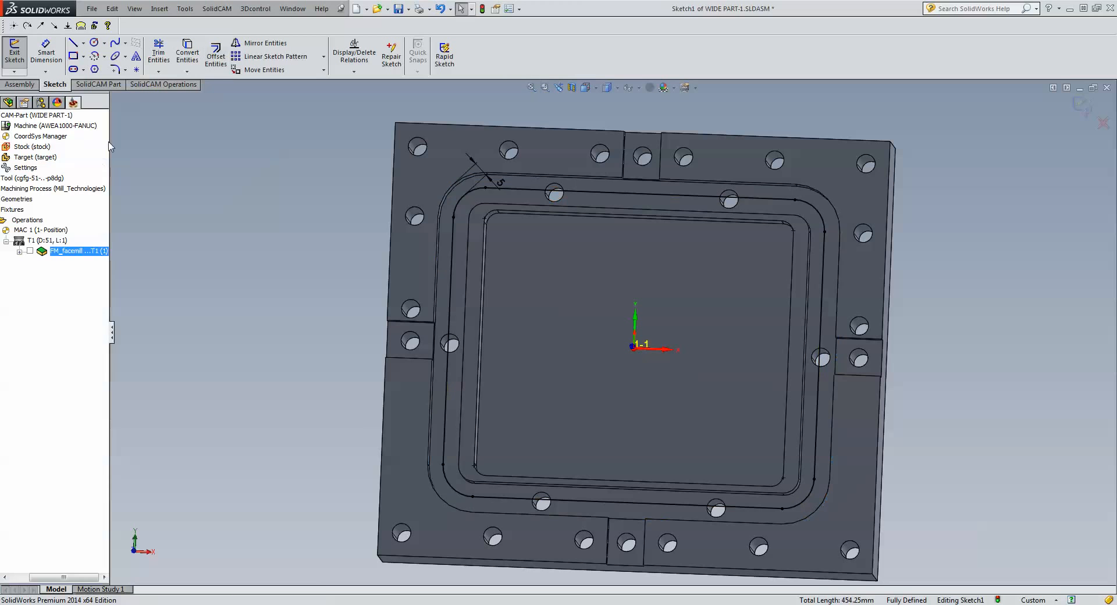
Start Profile operation F_contour with the chained offset sketch loop as its geometry.
left_click(1082, 106)
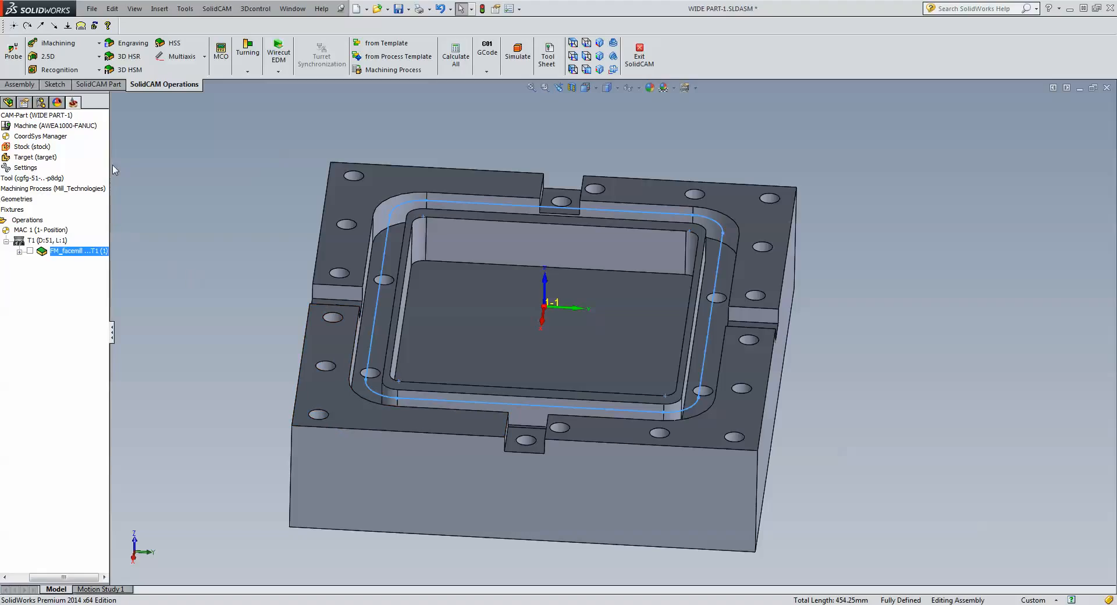
left_click(82, 58)
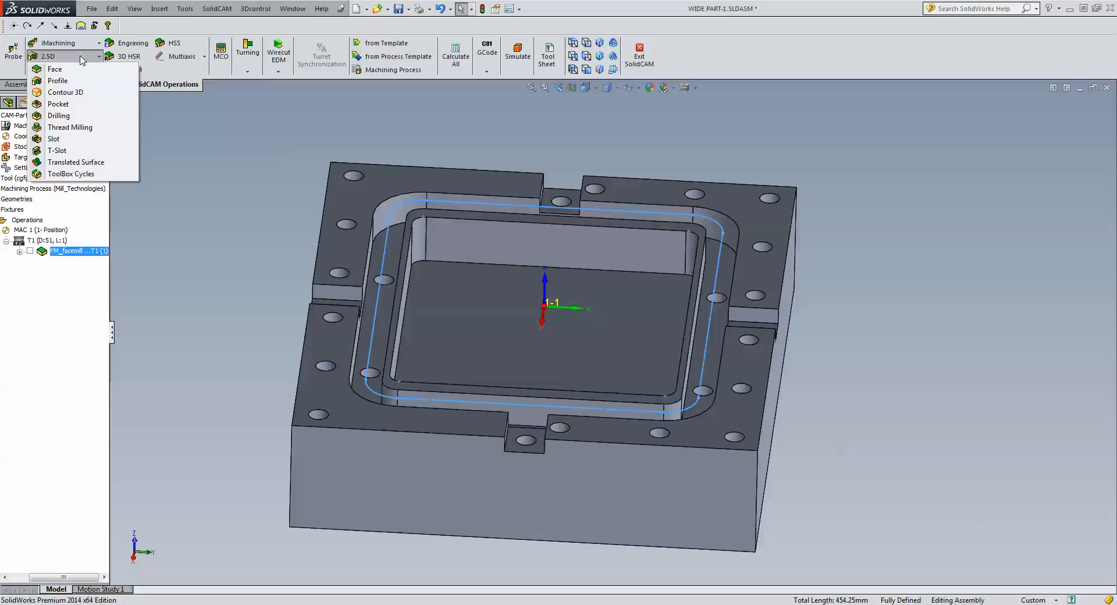
left_click(58, 82)
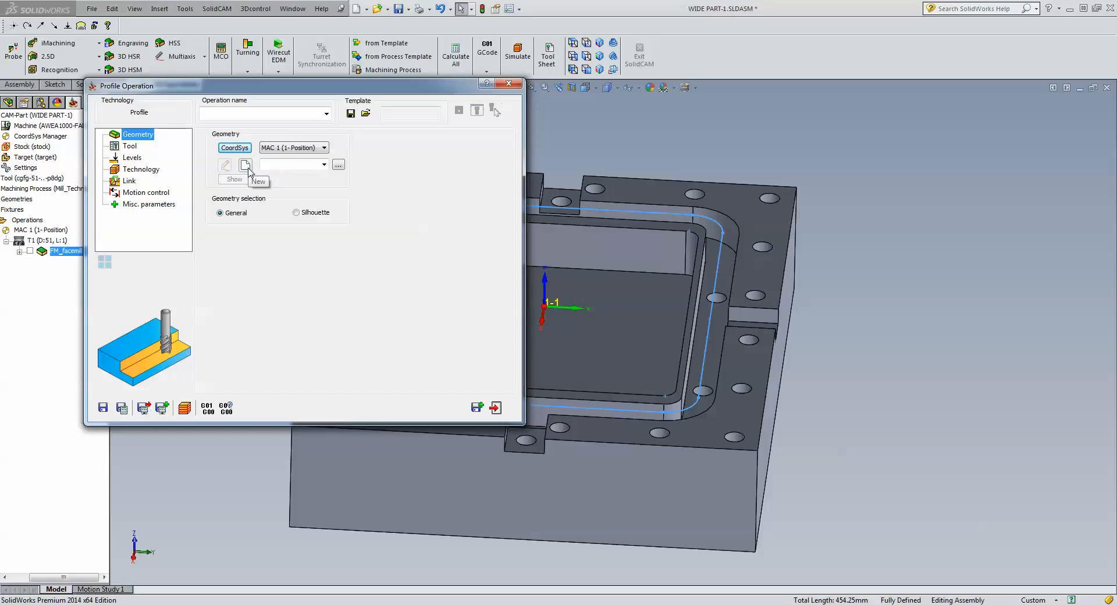
left_click(245, 165)
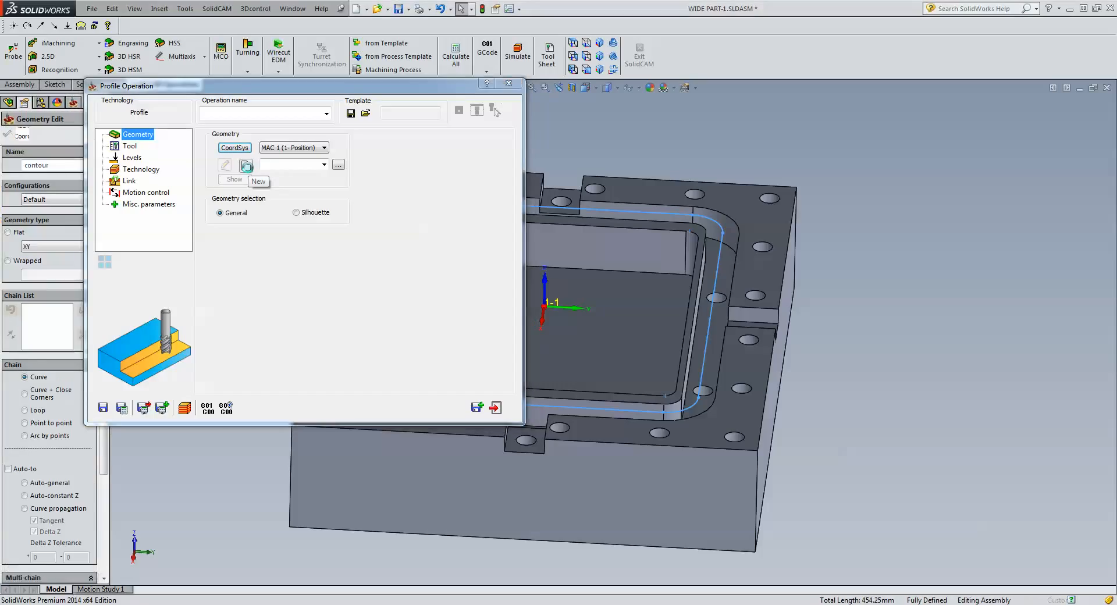
left_click(704, 366)
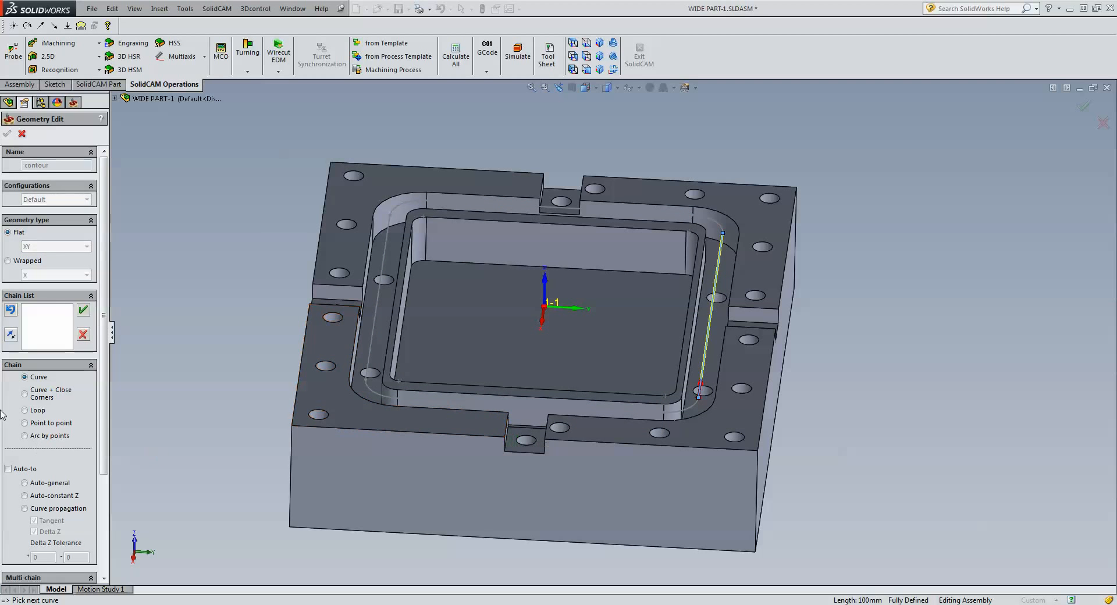
left_click(24, 496)
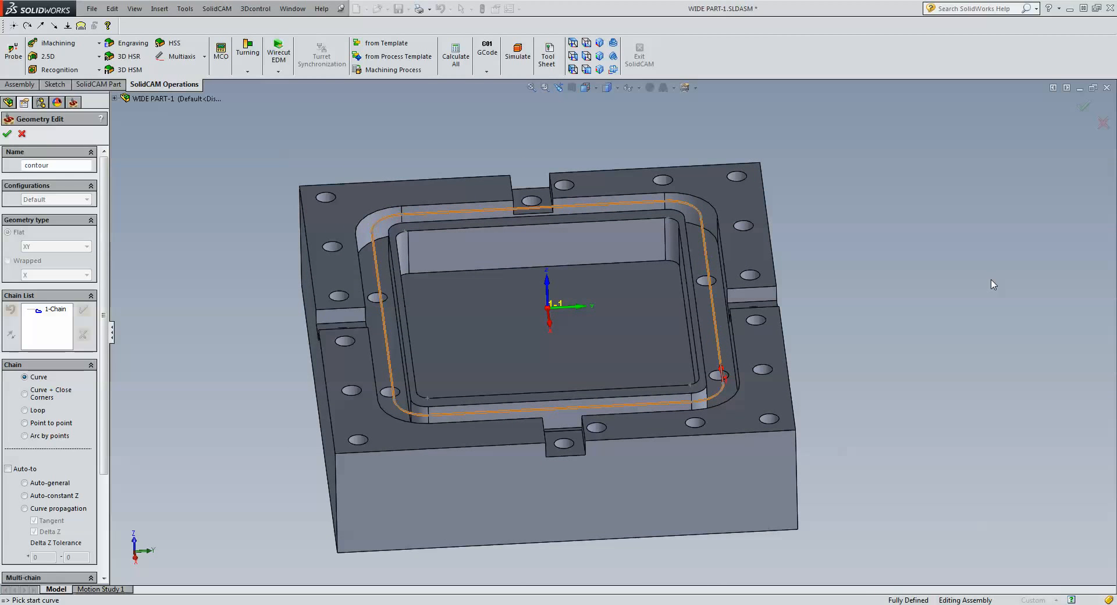
left_click(7, 133)
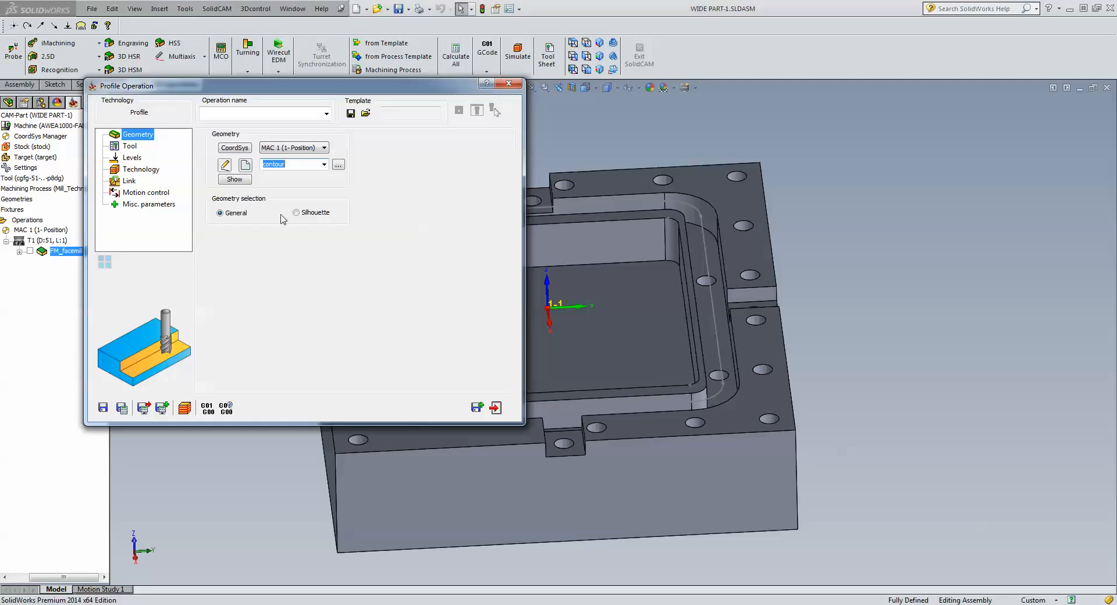
left_click(131, 147)
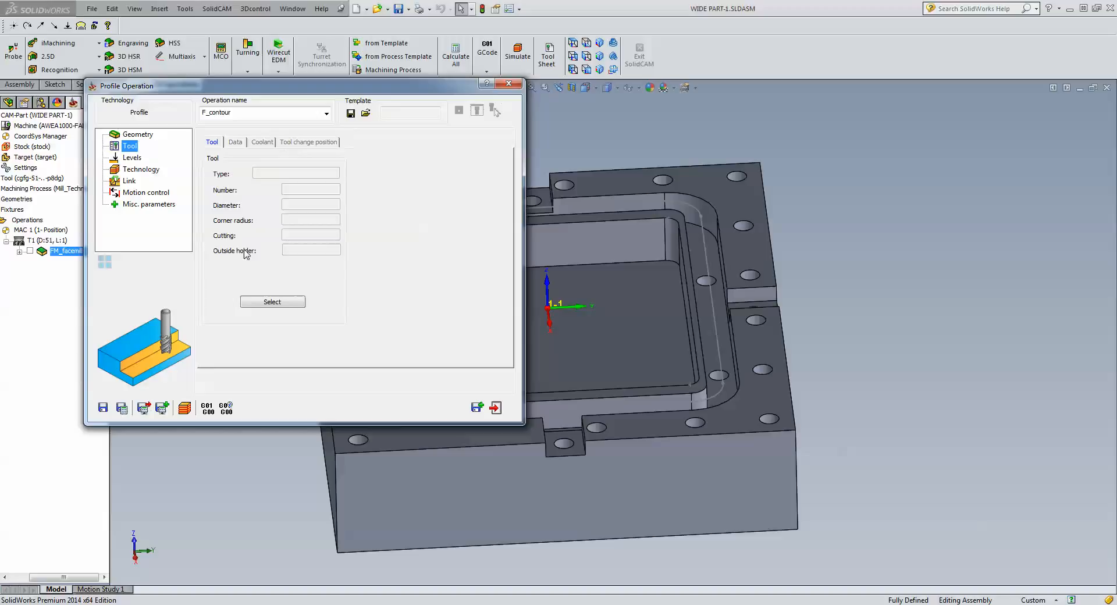
Add a new 8 mm end mill as tool 2 and assign it to F_contour.
left_click(276, 303)
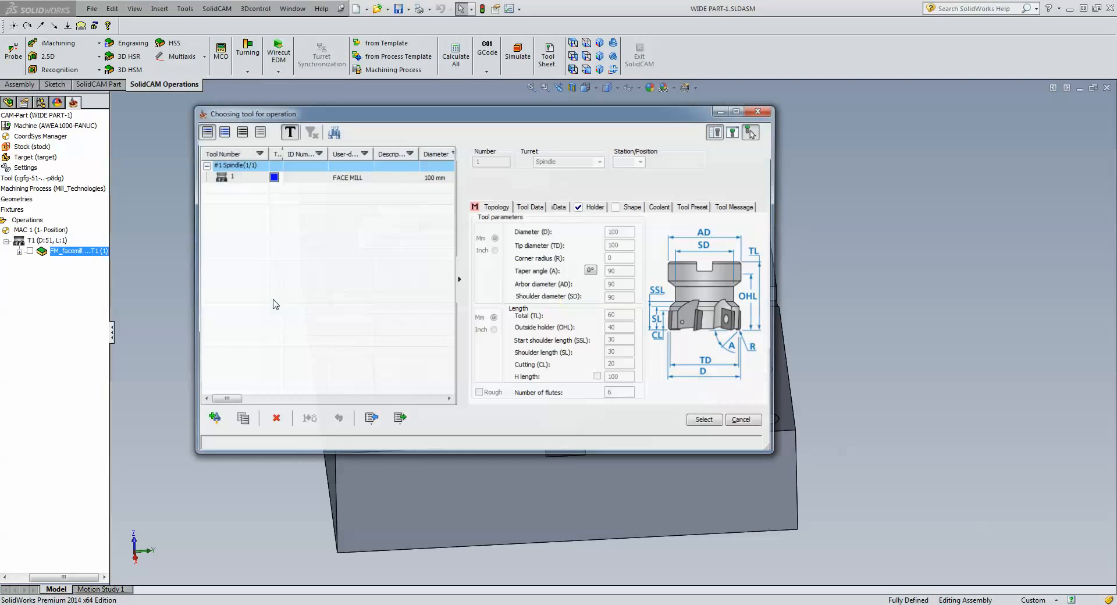
left_click(210, 419)
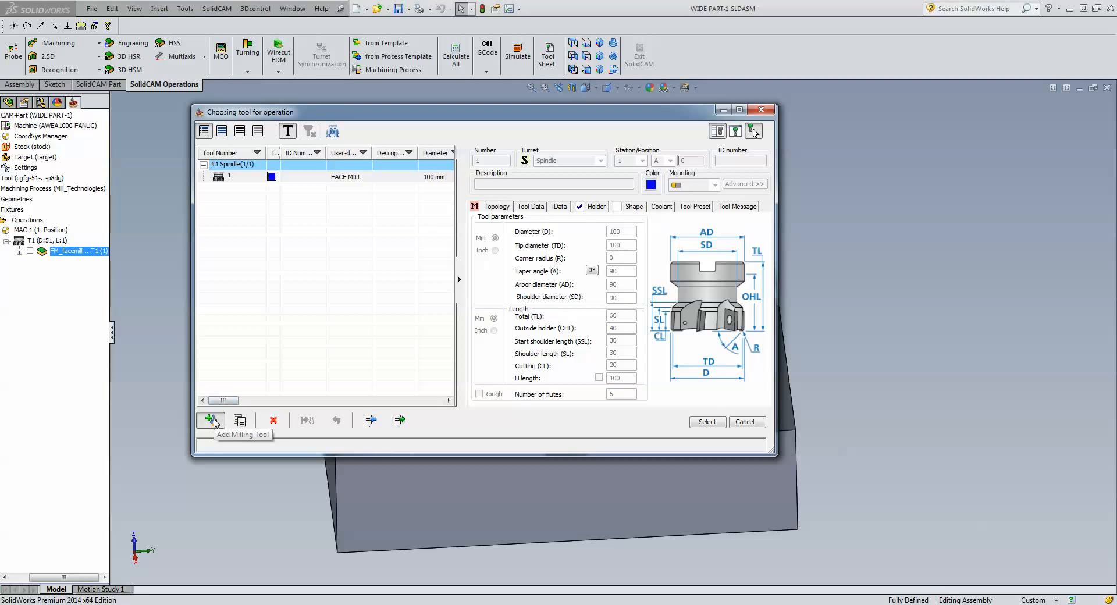
left_click(494, 194)
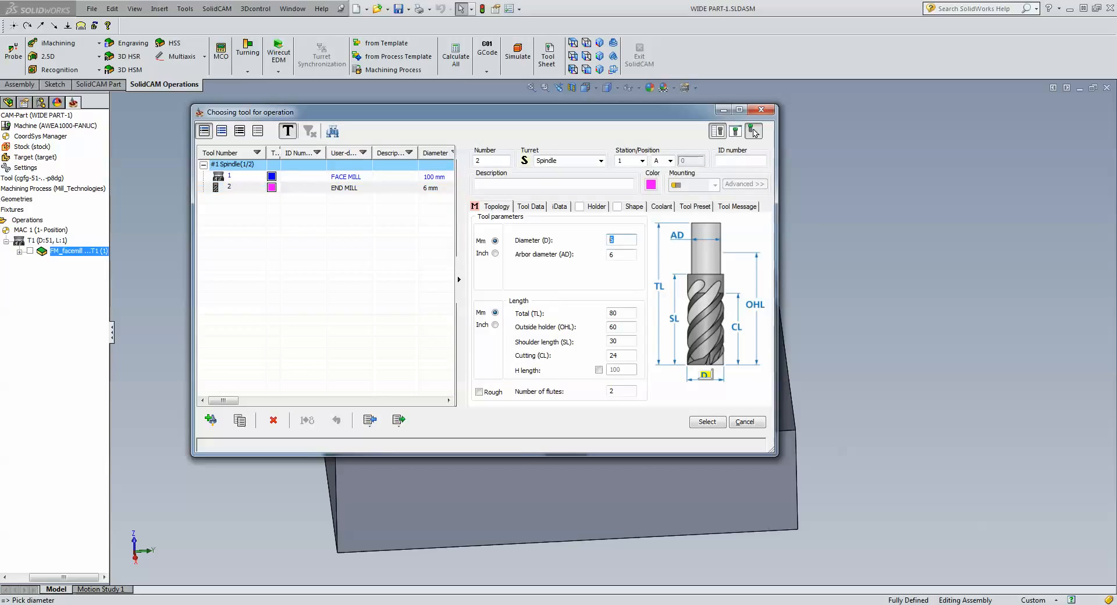
key("Tab")
key("Caps_Lock")
key("Caps_Lock")
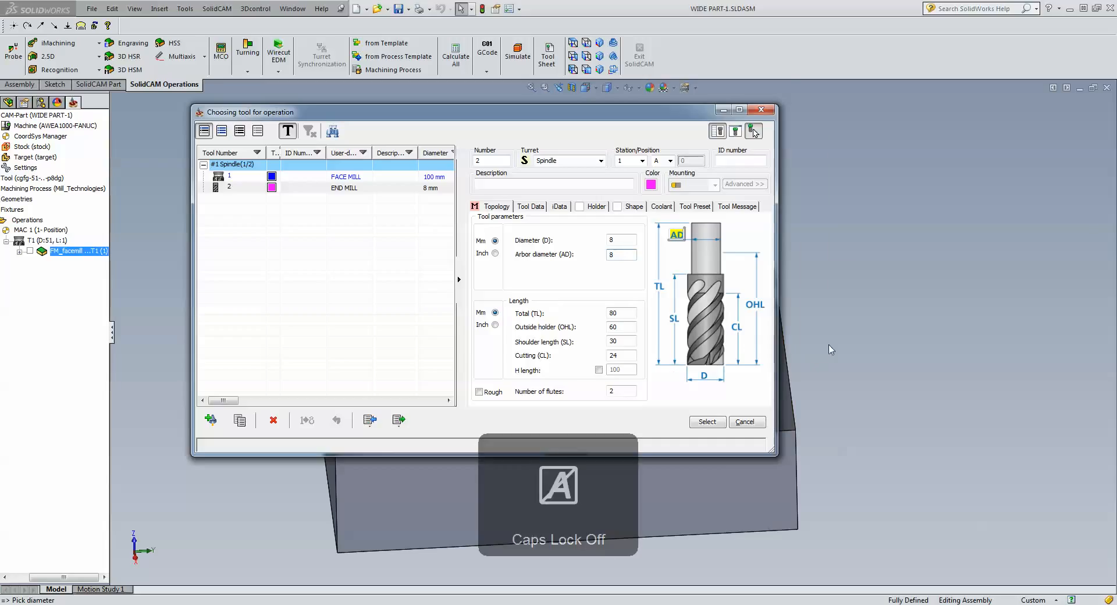
left_click(708, 422)
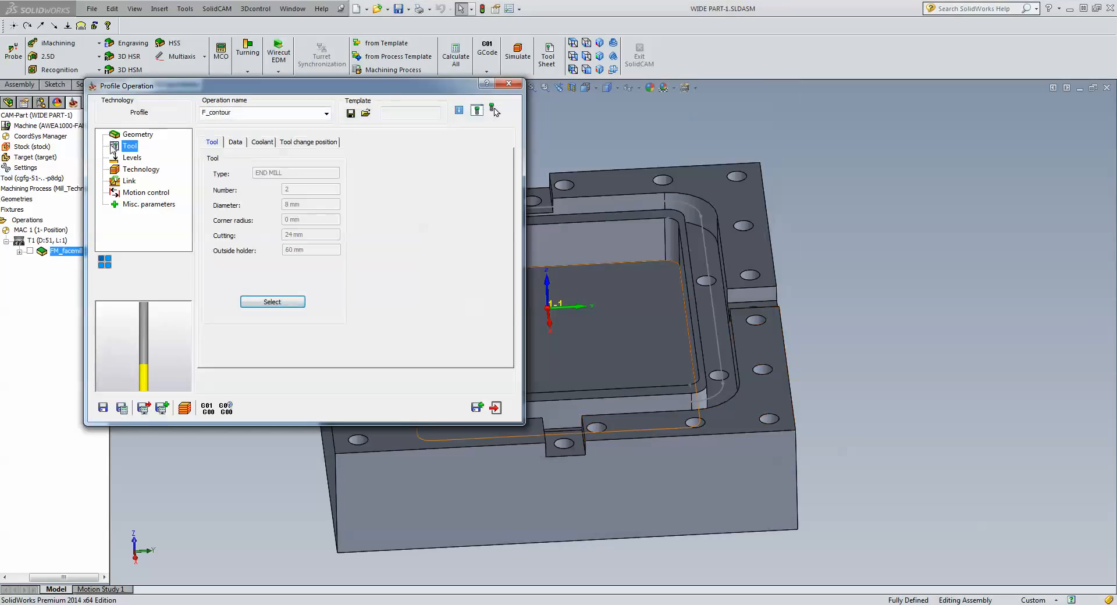
Take the upper level from the part's top face and the profile depth from the pocket wall.
left_click(141, 160)
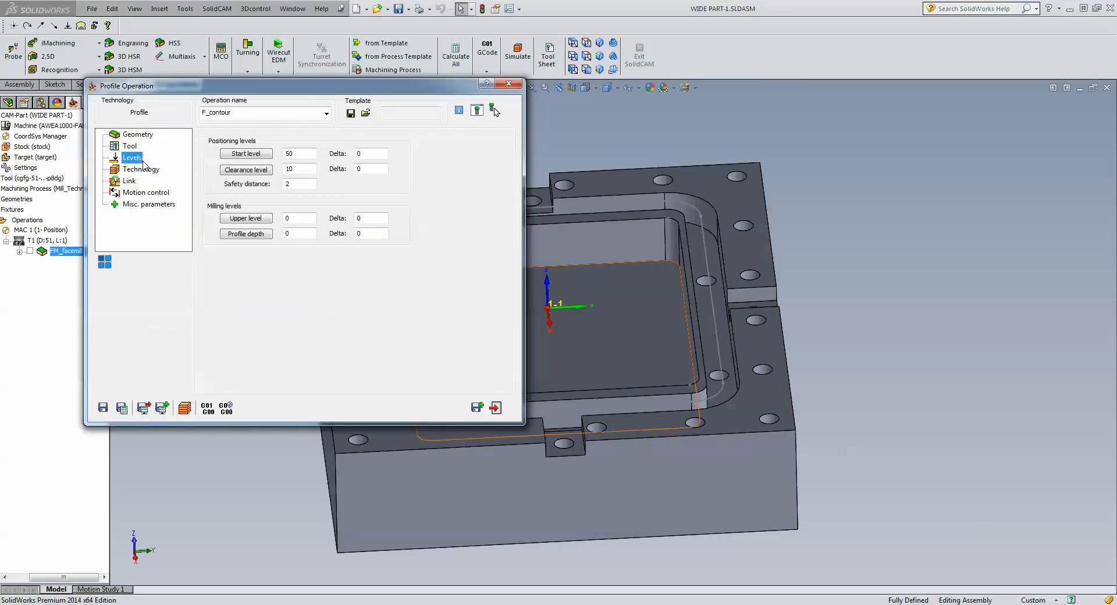
left_click(269, 218)
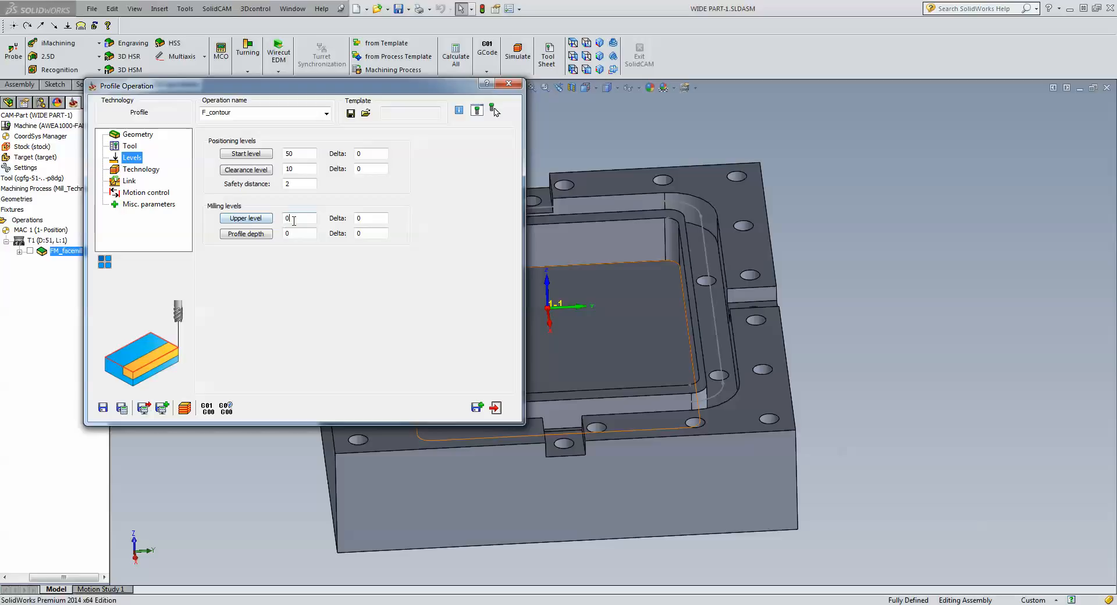
left_click(716, 194)
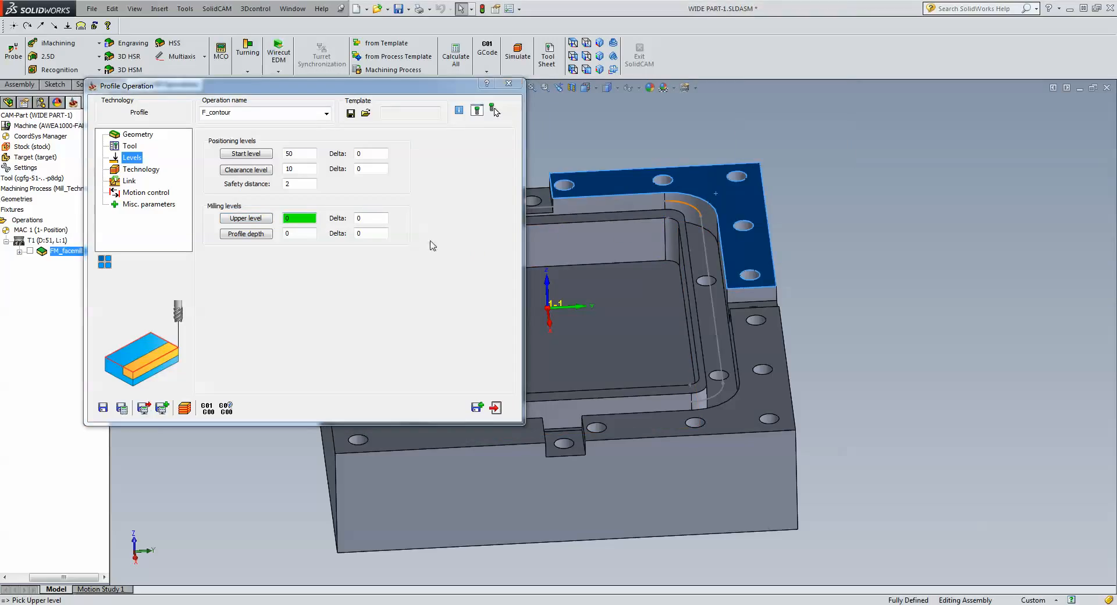
left_click(303, 233)
left_click(697, 256)
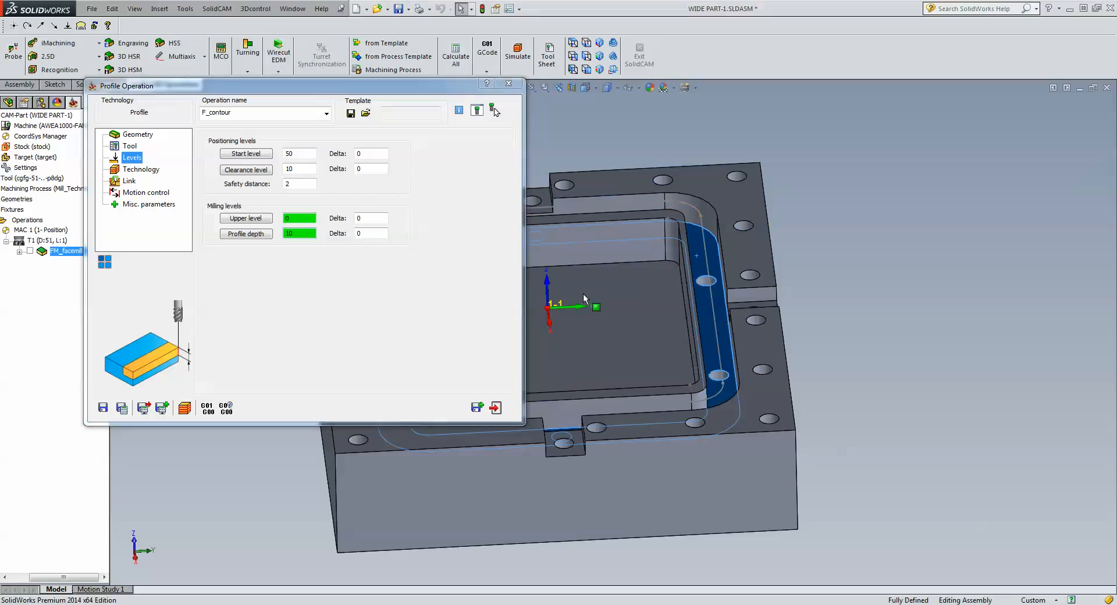
Set tool side Center, Helical depth type with 3 mm step-down, then save and calculate.
left_click(141, 169)
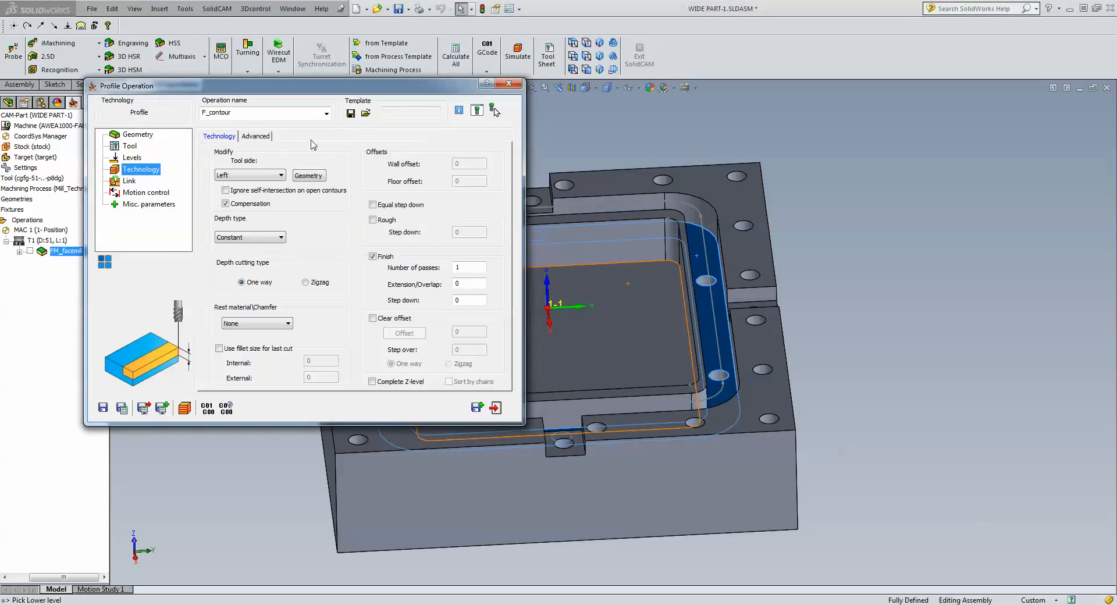
left_click(245, 177)
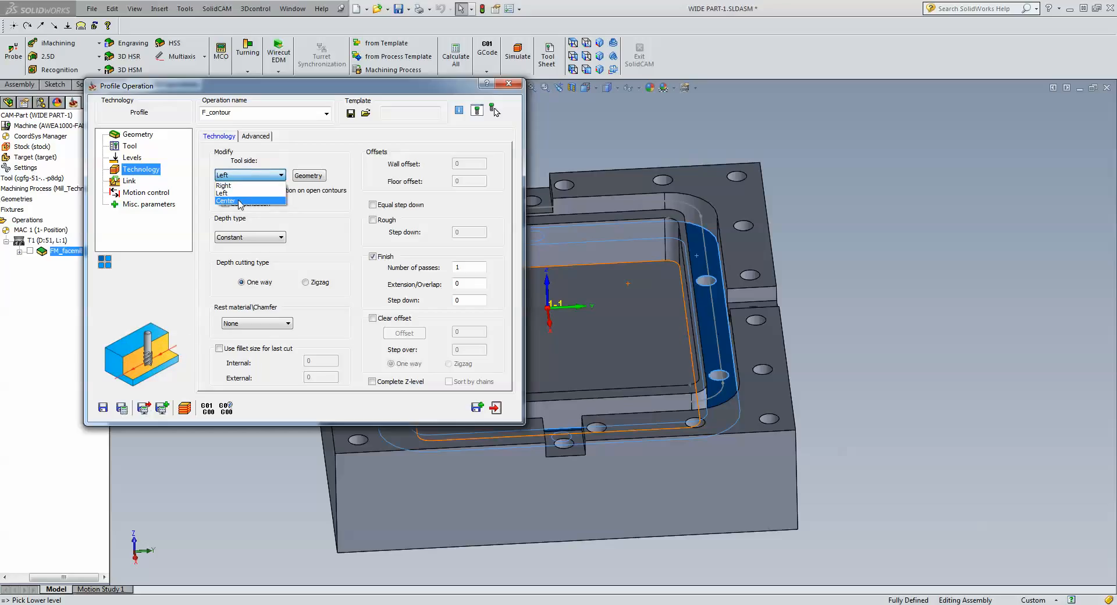
left_click(240, 201)
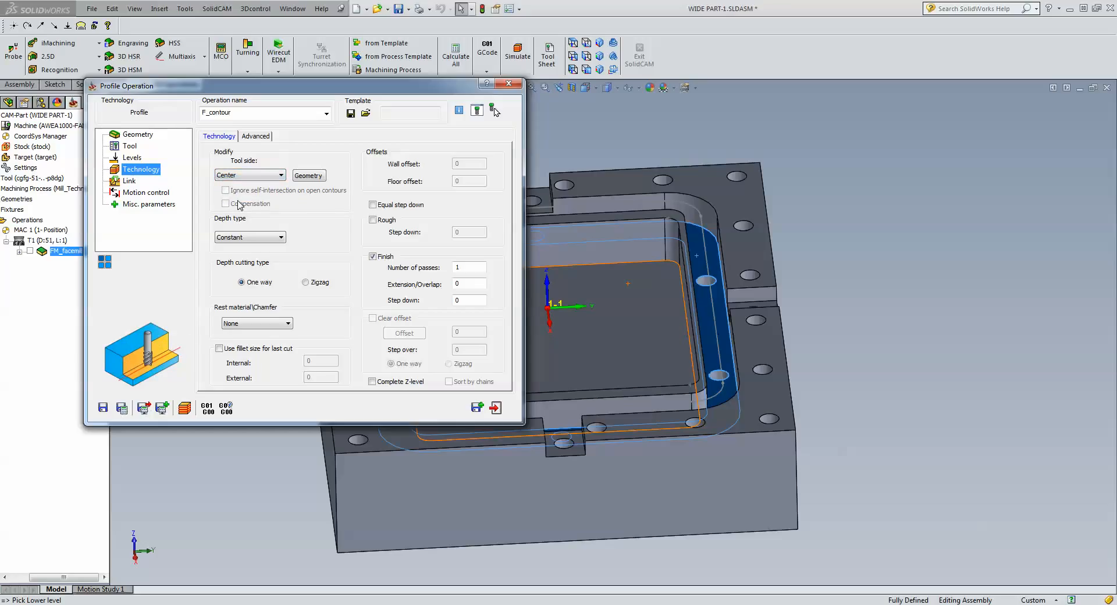
left_click(247, 236)
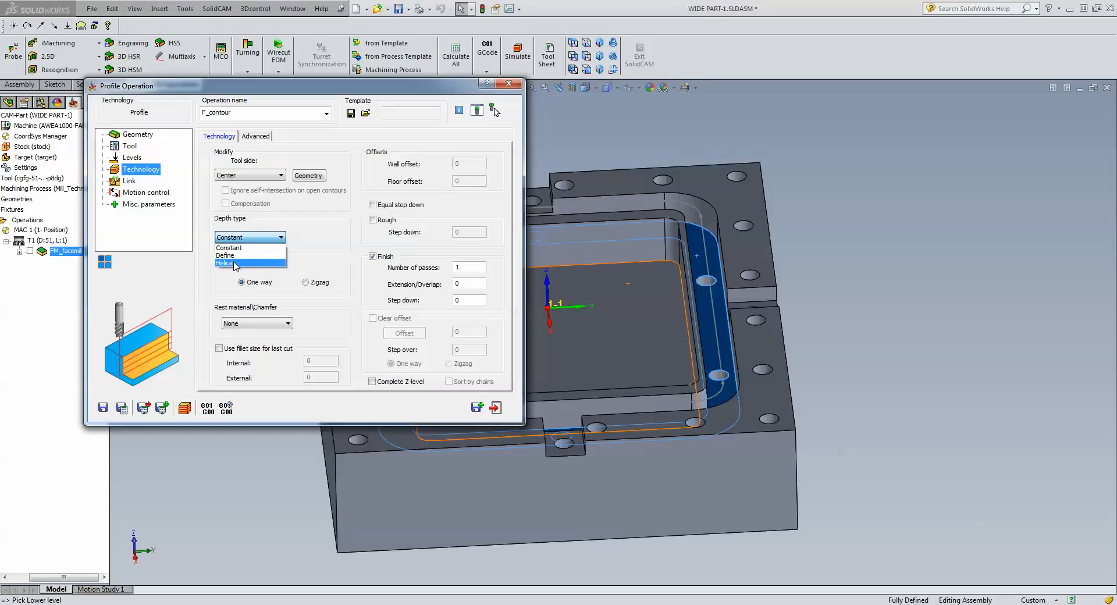
left_click(235, 263)
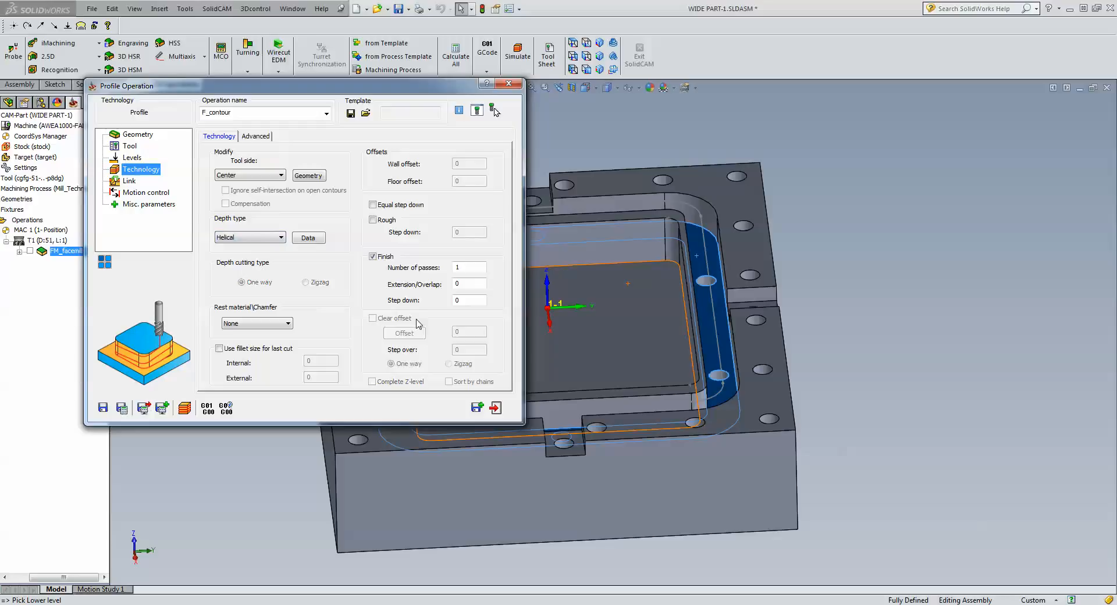
left_click(467, 301)
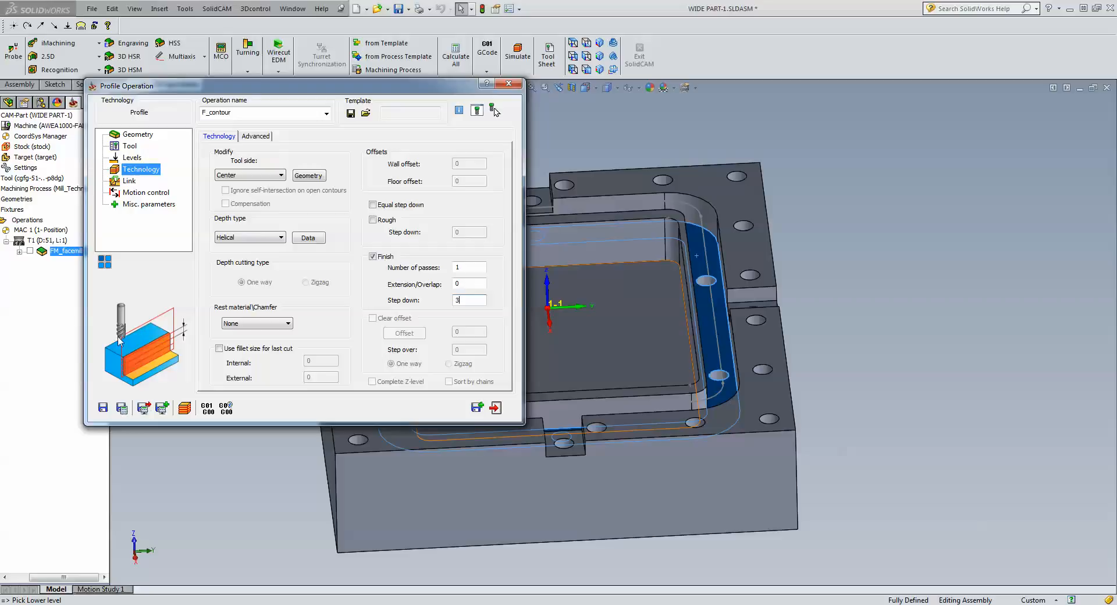
left_click(122, 408)
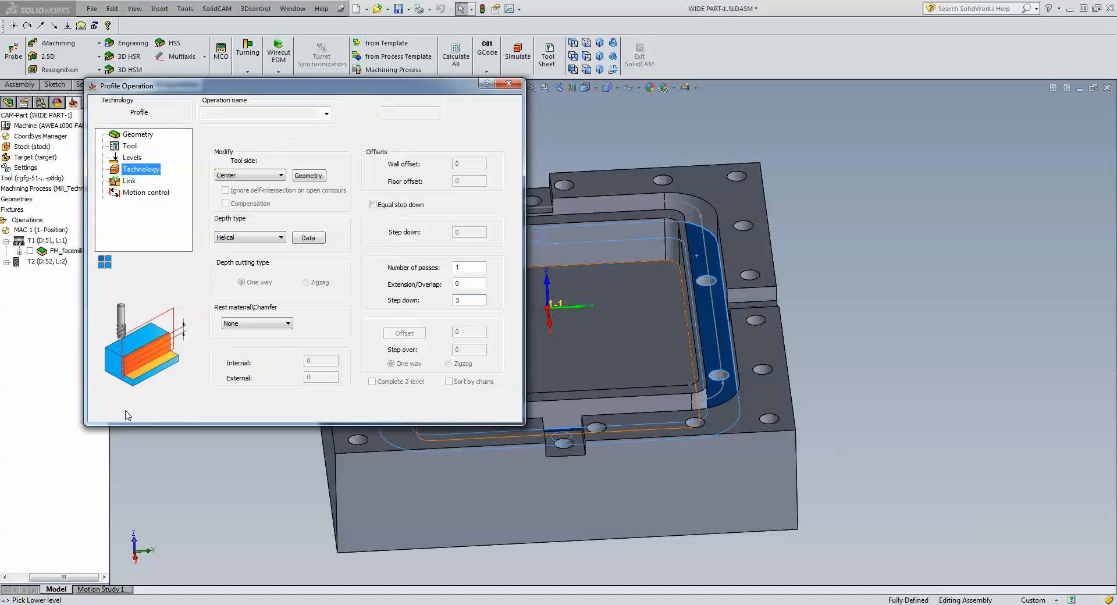
Open the F_contour simulation, step once, and move the readout and controls aside.
left_click(184, 408)
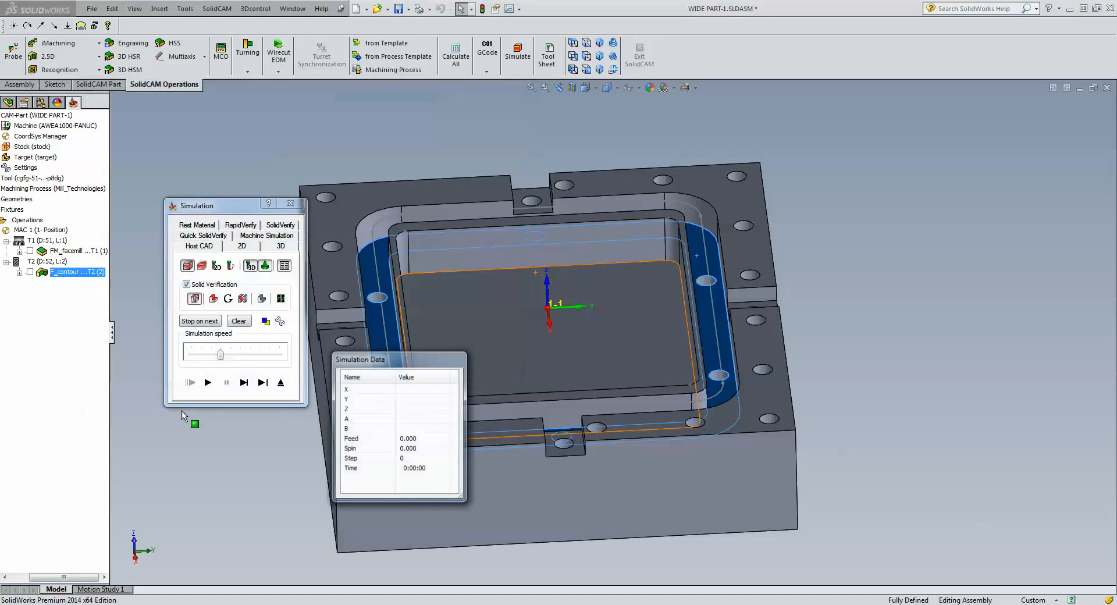
left_click(244, 383)
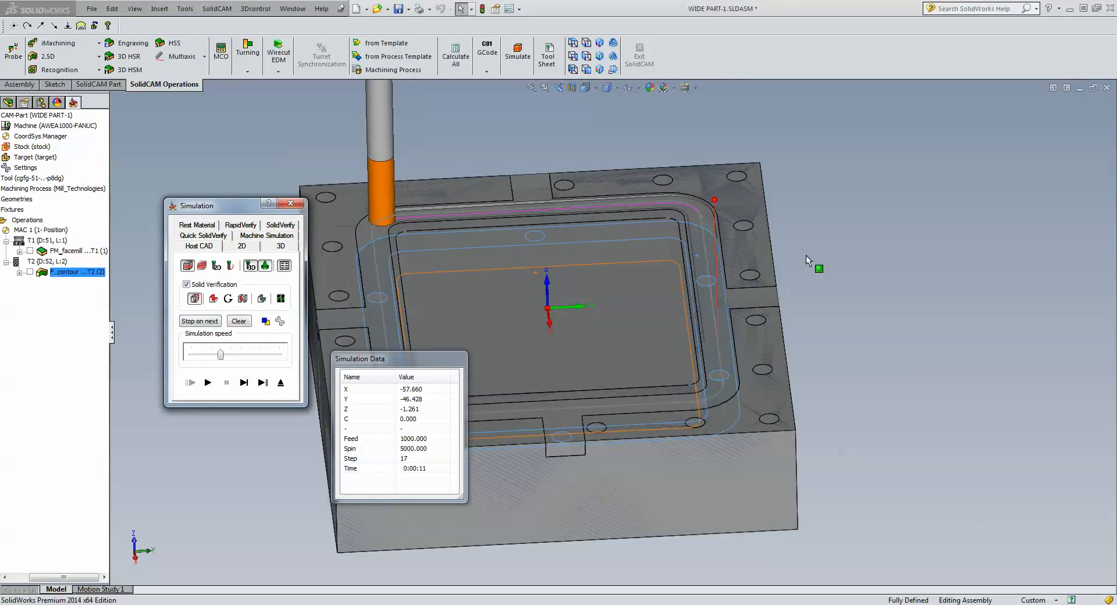
scroll(830, 243, "down", 5)
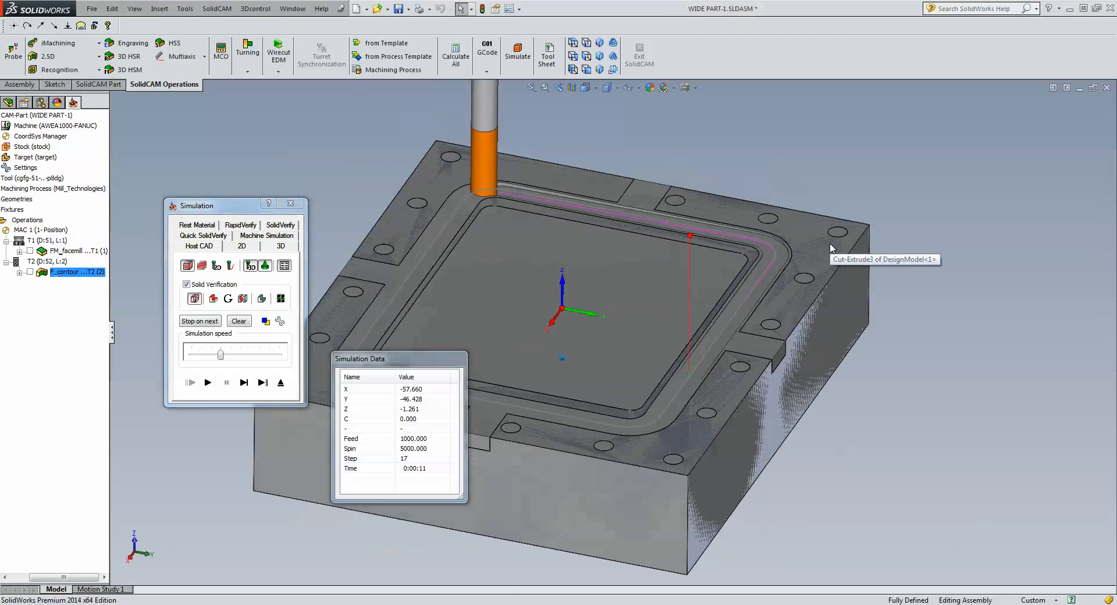
scroll(831, 247, "down", 3)
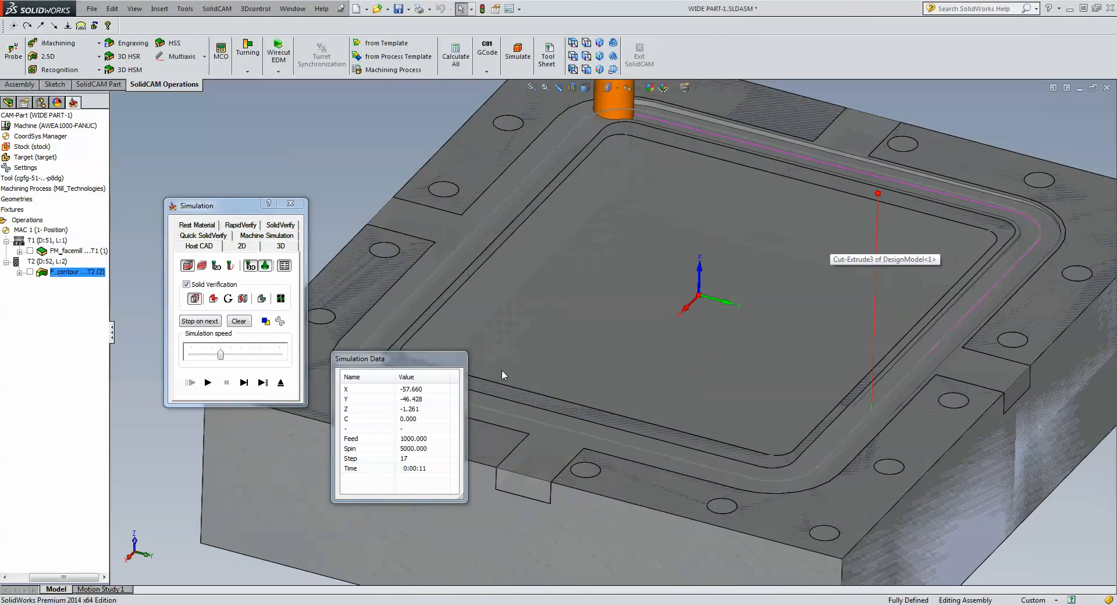
left_click_drag(395, 354, 394, 429)
left_click(258, 426)
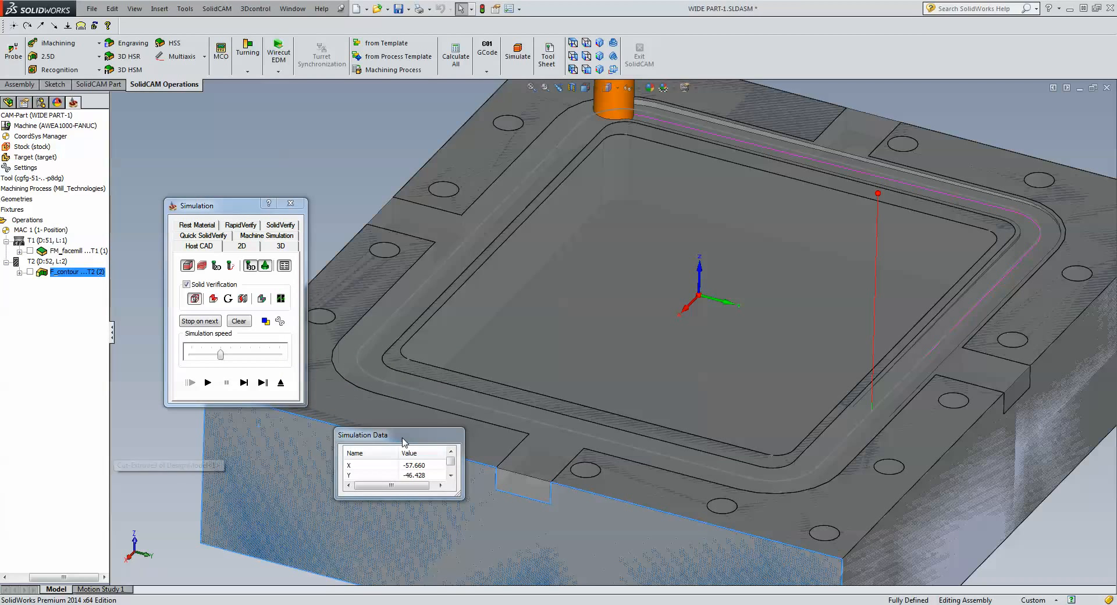
left_click_drag(403, 435, 10, 467)
left_click_drag(221, 206, 121, 72)
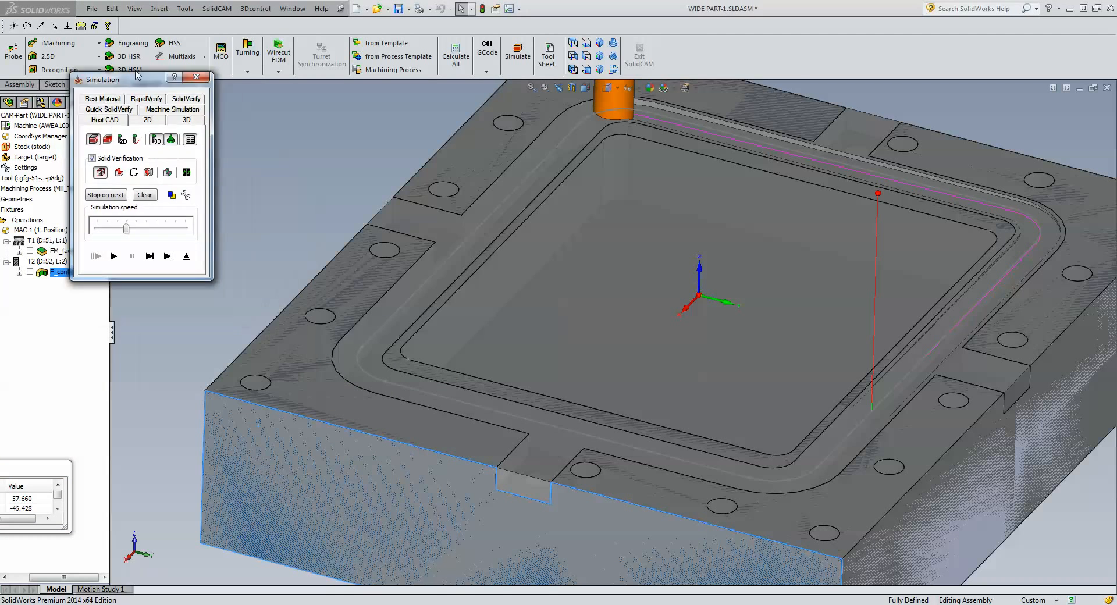
Step the tool along the toolpath, play it around the pocket, and exit the simulation.
left_click(144, 252)
left_click(143, 251)
left_click(144, 251)
left_click(143, 251)
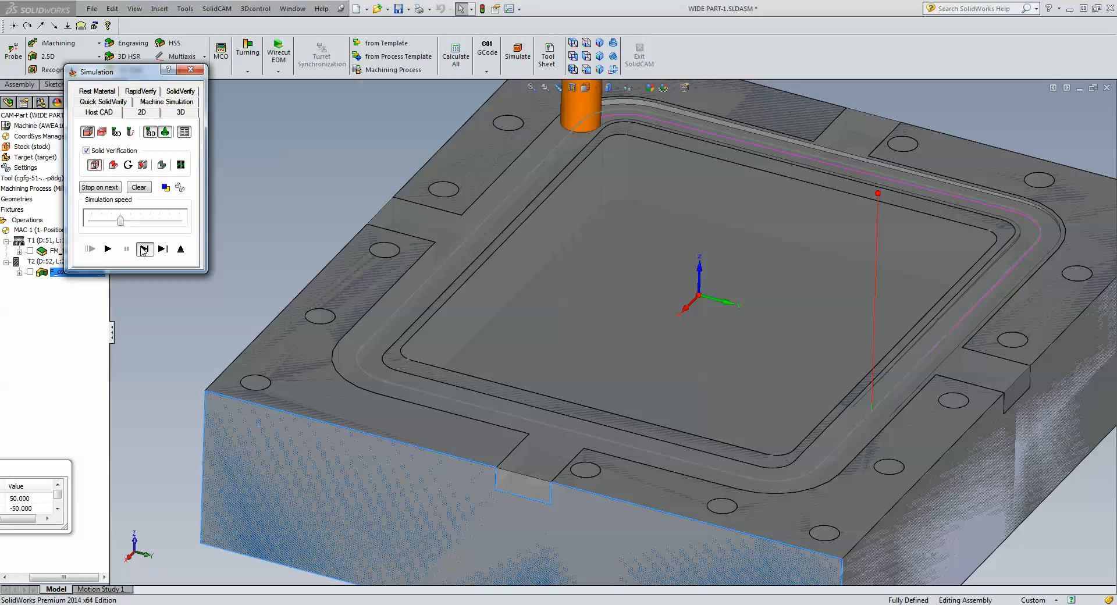
left_click(143, 251)
left_click(143, 252)
left_click(143, 251)
left_click(143, 251)
left_click(142, 248)
left_click(141, 247)
left_click(142, 248)
left_click(142, 248)
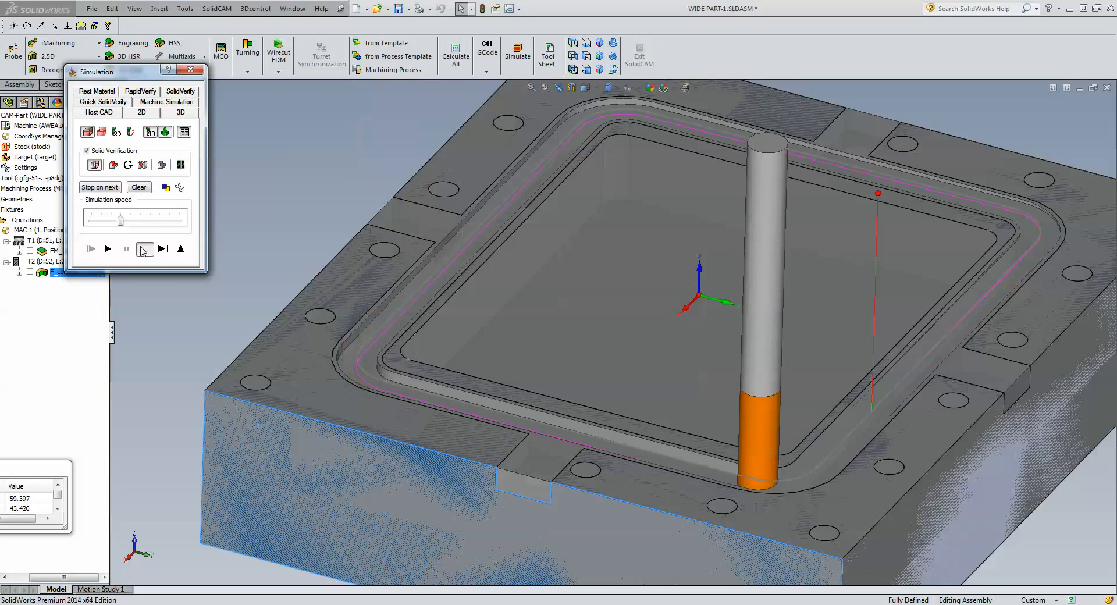
left_click(141, 247)
left_click(140, 248)
left_click(140, 248)
left_click(139, 248)
left_click(108, 249)
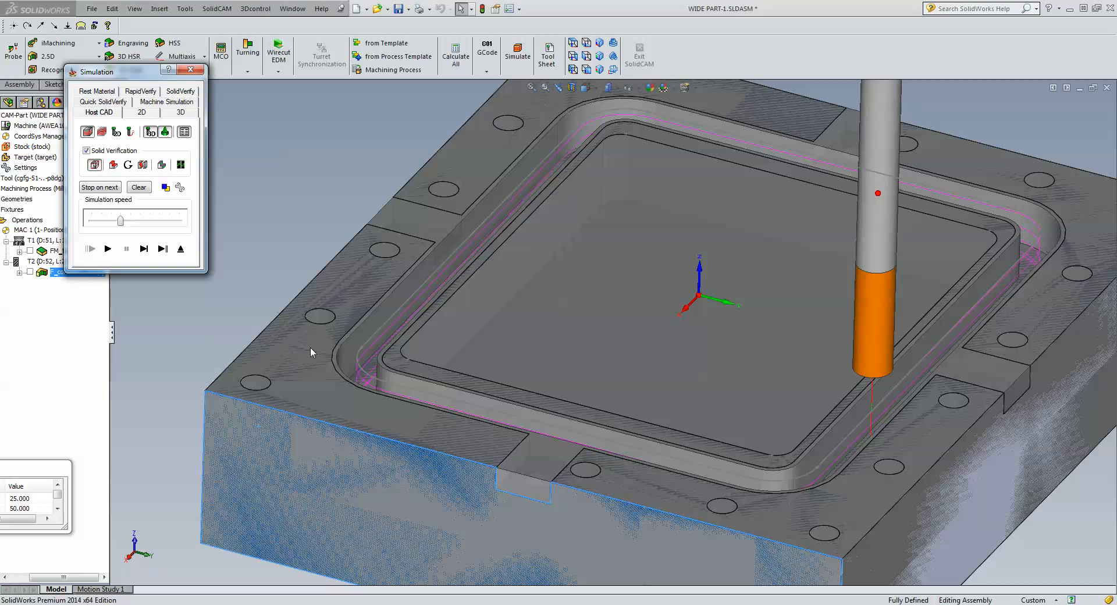
left_click(181, 249)
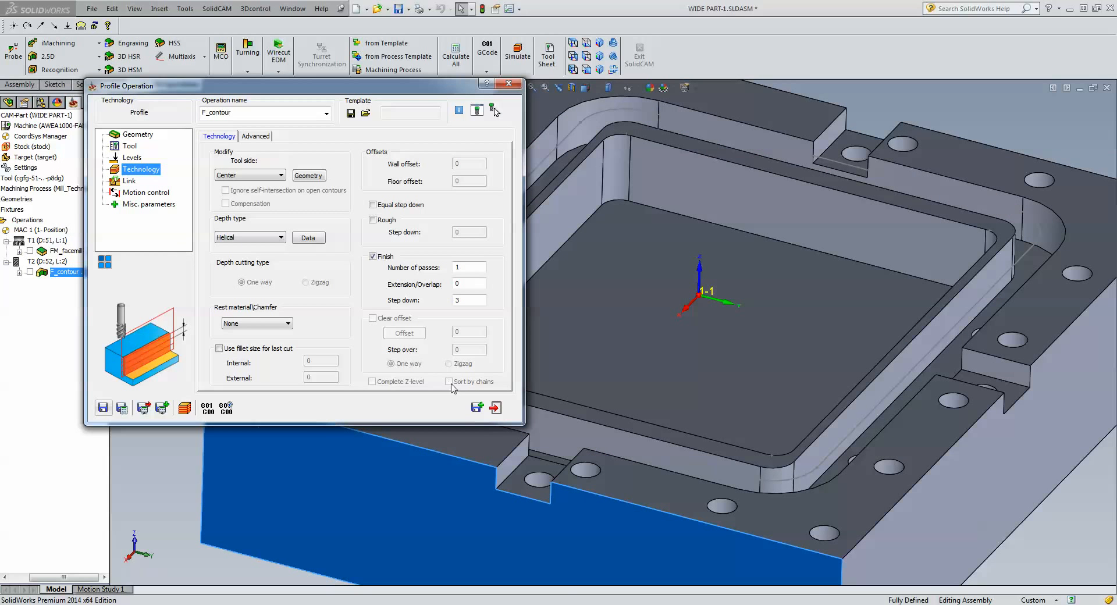
Build geometry contour1 from two closed chains: the pocket edge and the outer slot edge.
left_click(476, 407)
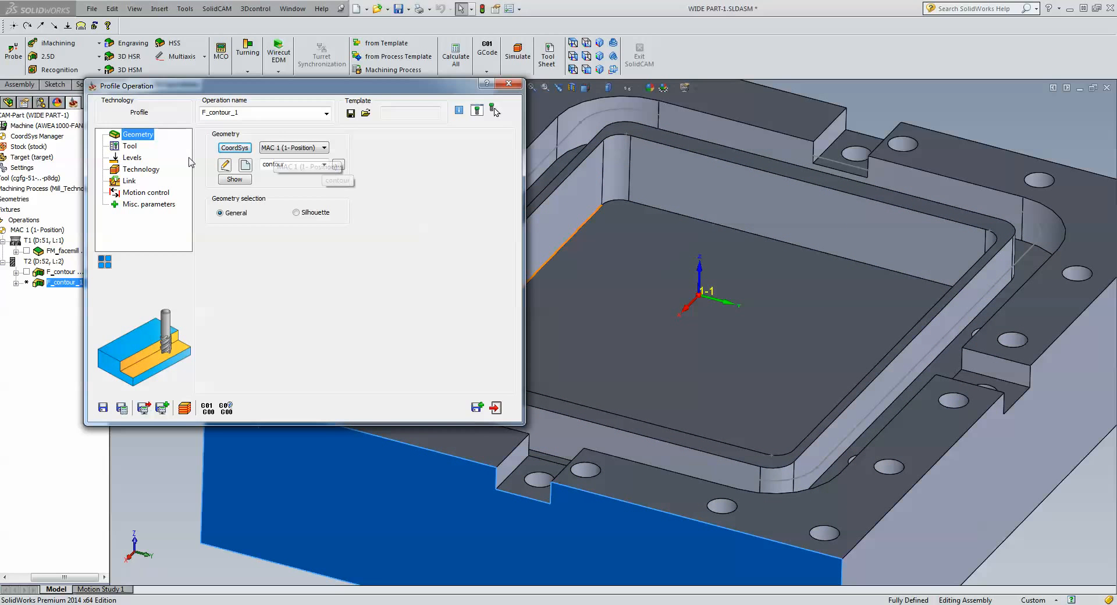
left_click(245, 165)
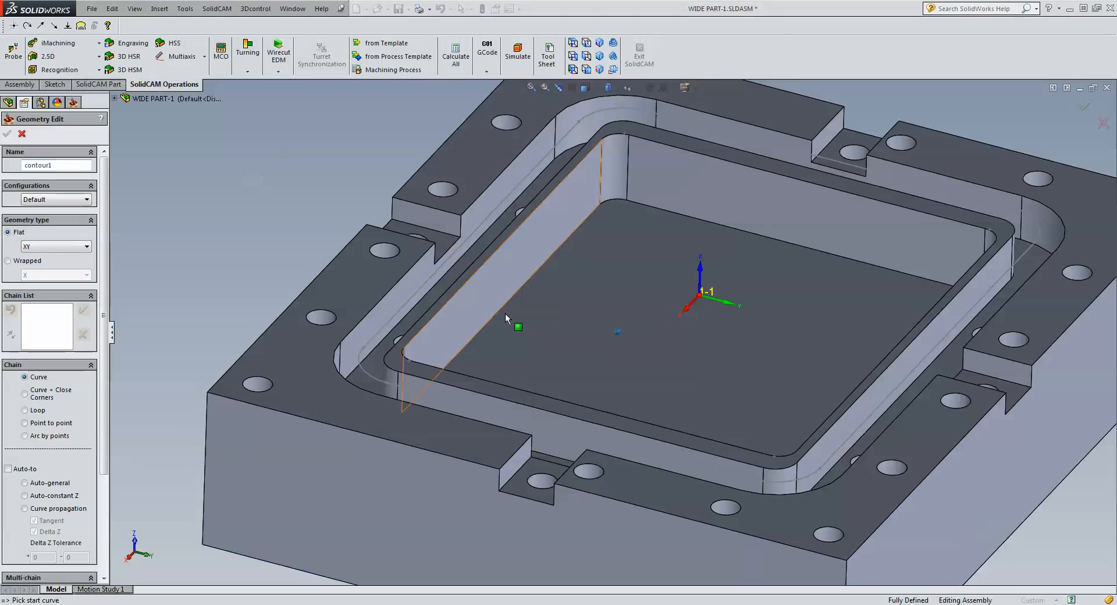
middle_click_drag(508, 319, 998, 476)
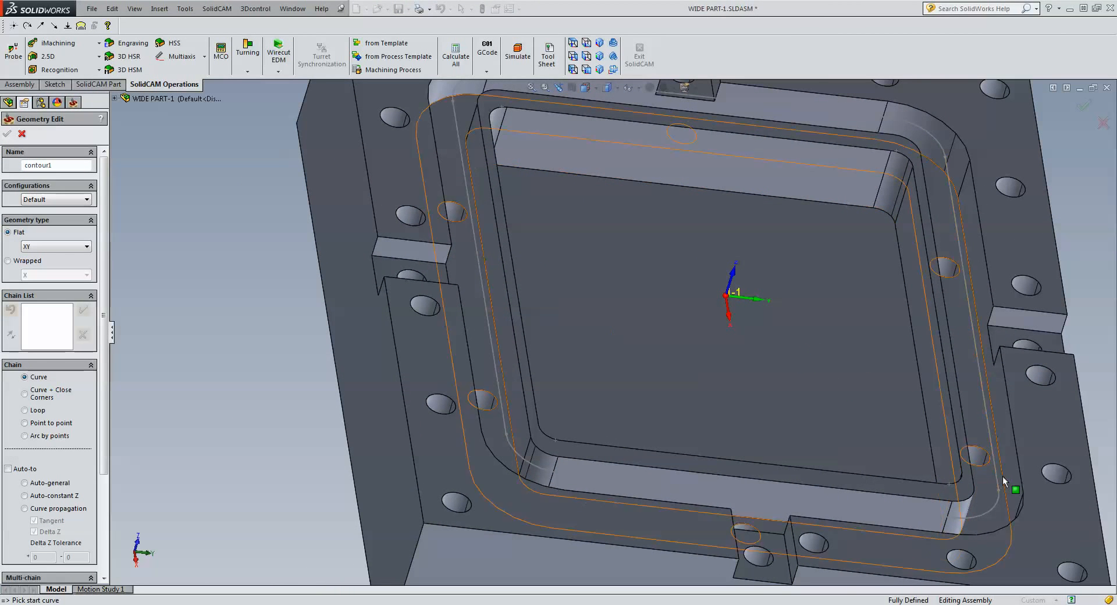
left_click(1003, 480)
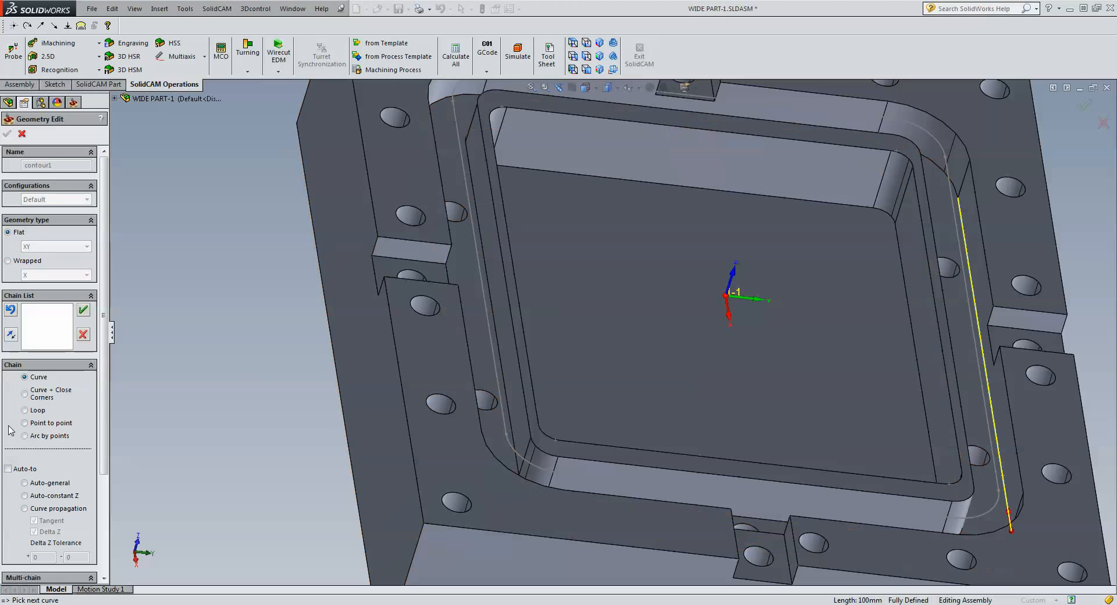
left_click(30, 498)
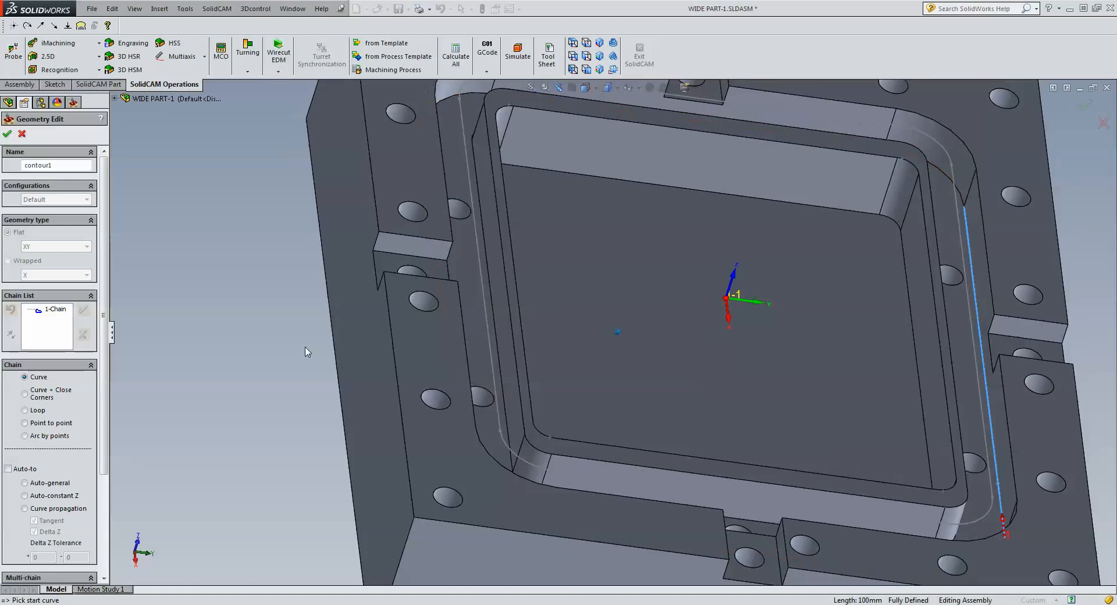
middle_click_drag(983, 349, 997, 267)
left_click(997, 267)
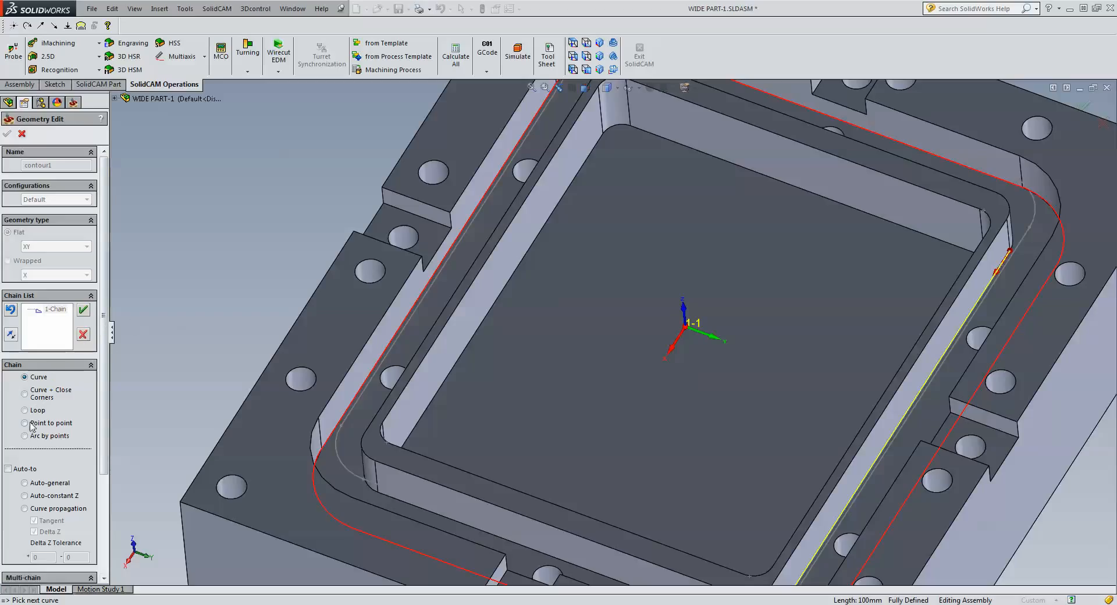
left_click(25, 496)
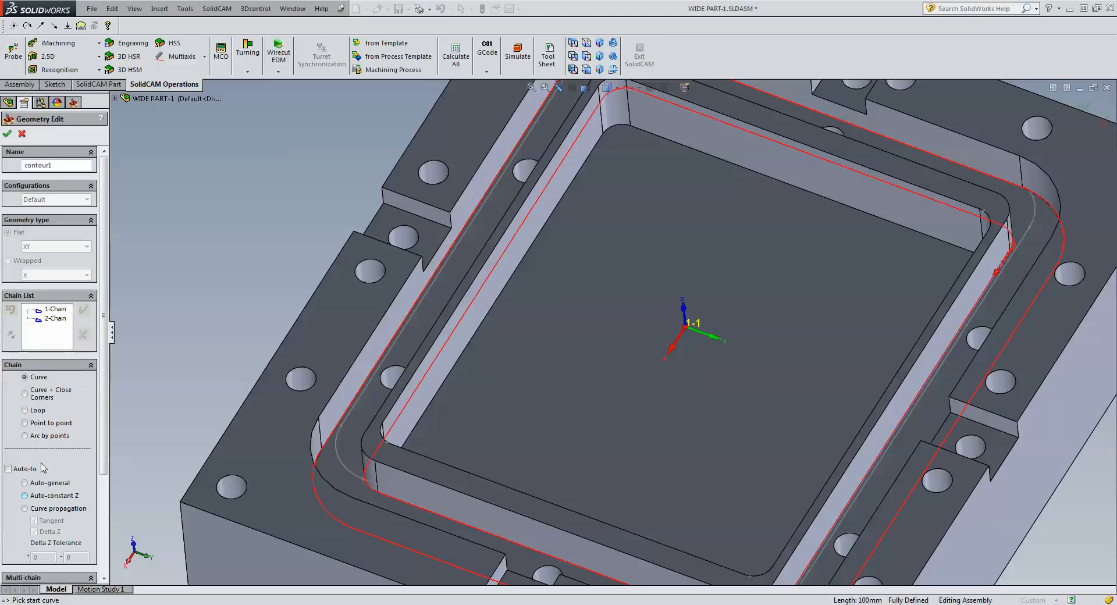
left_click(7, 134)
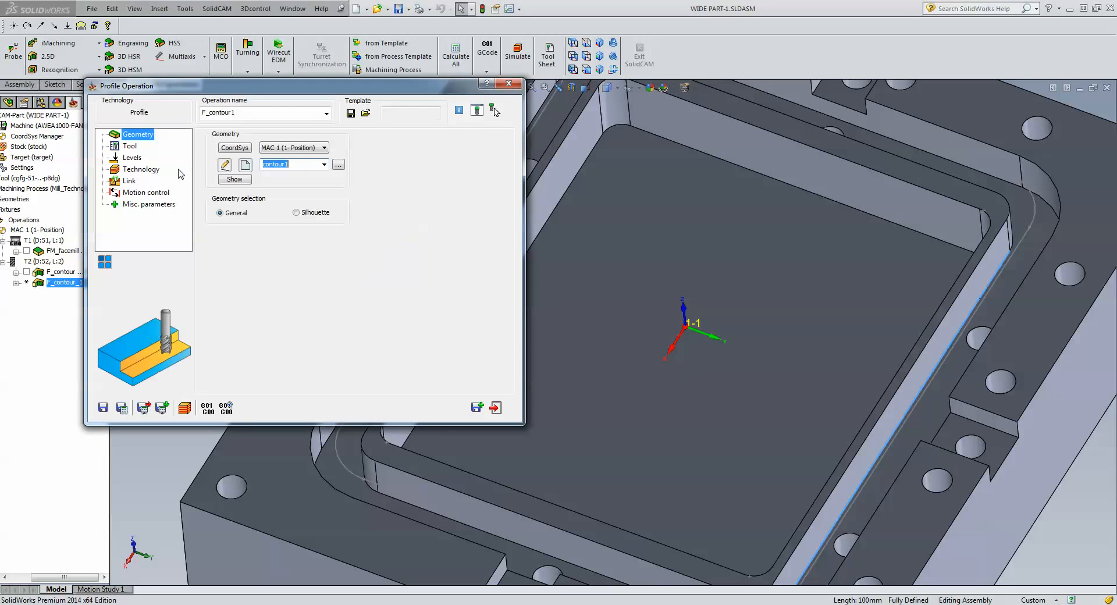
Set the profile depth to -10 by picking the slot floor.
left_click(140, 159)
left_click(246, 234)
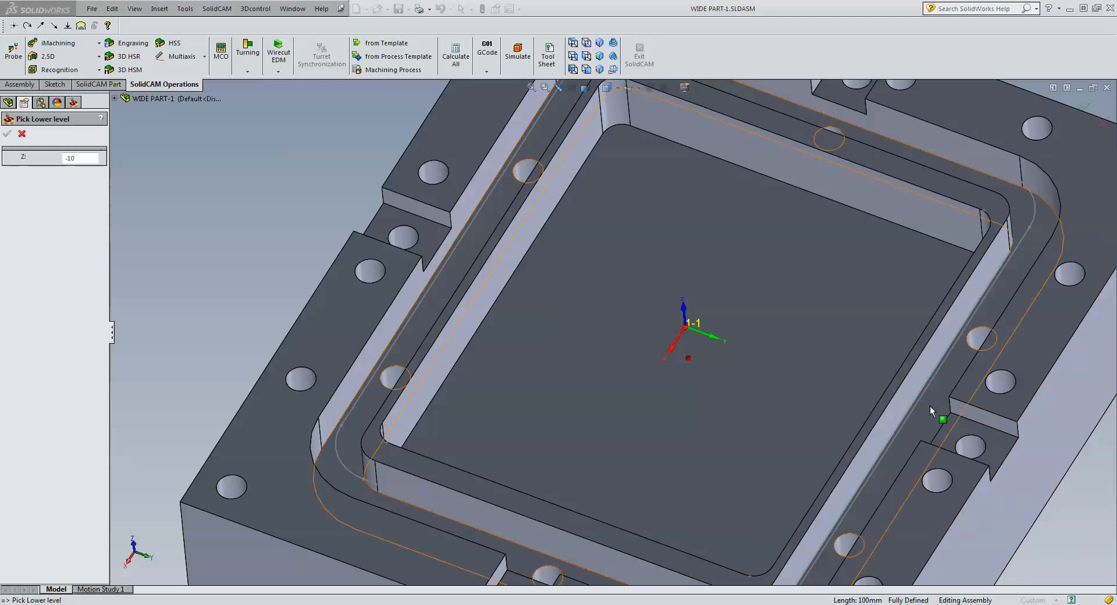
left_click(930, 407)
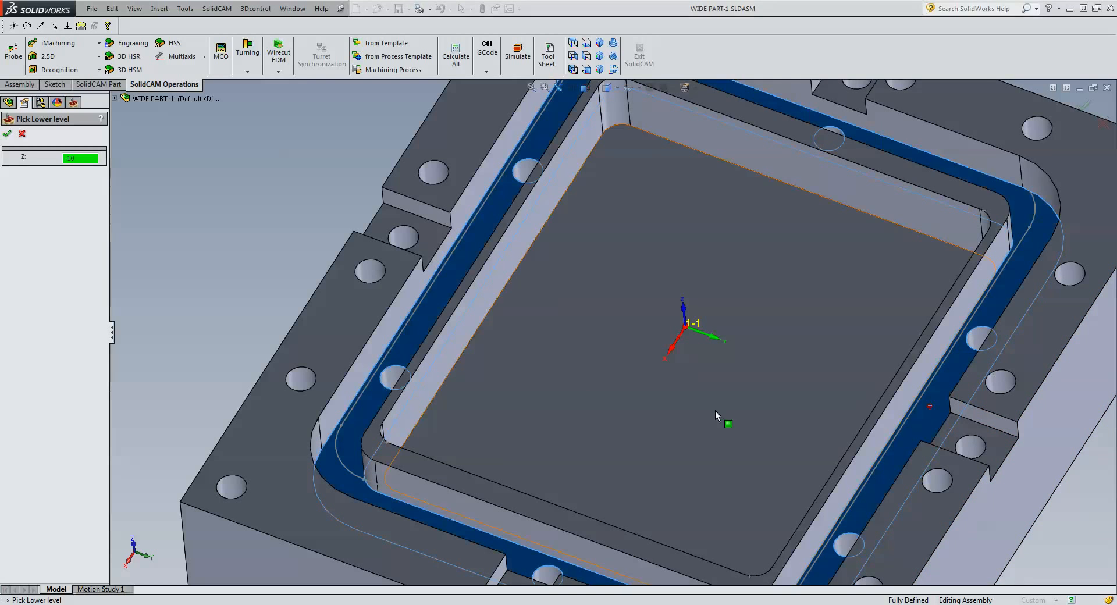
left_click(7, 135)
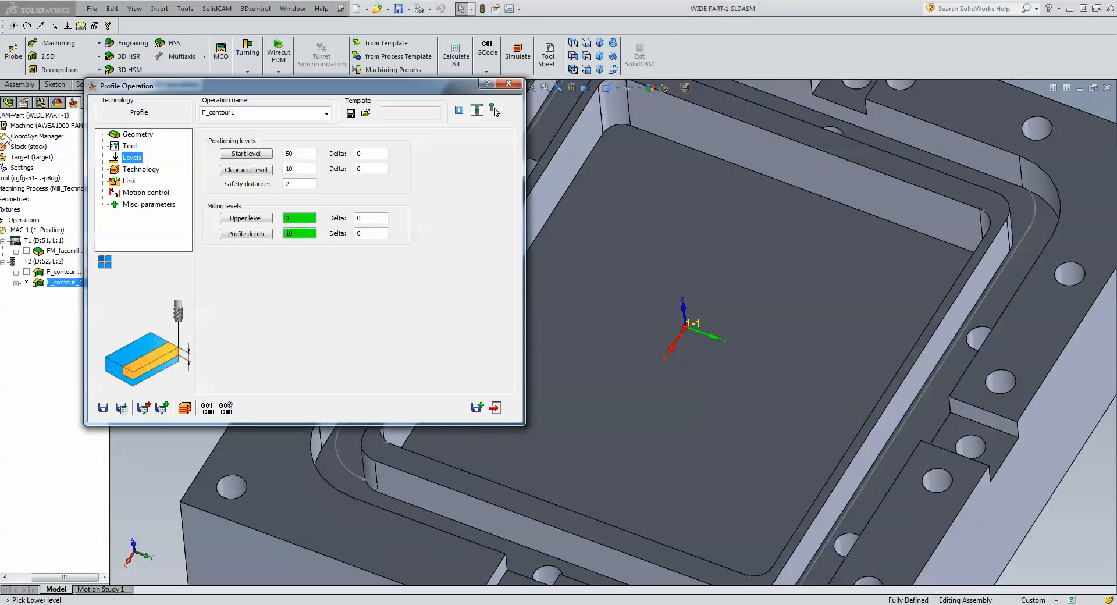
Set tool side Left, Constant depth type and step down 5.
left_click(138, 170)
left_click(238, 174)
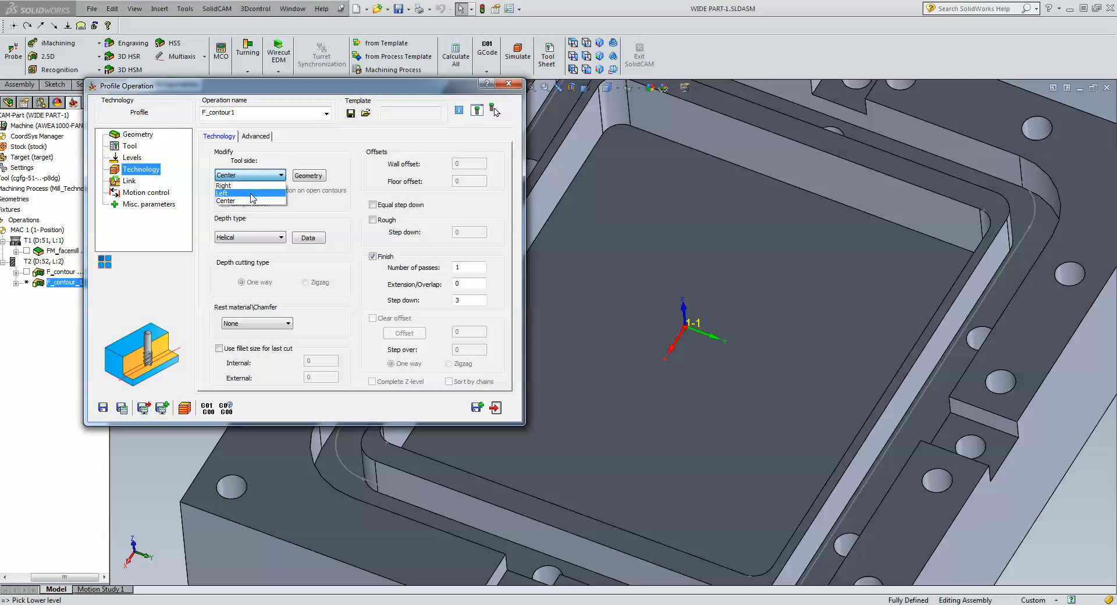
left_click(251, 193)
left_click(258, 238)
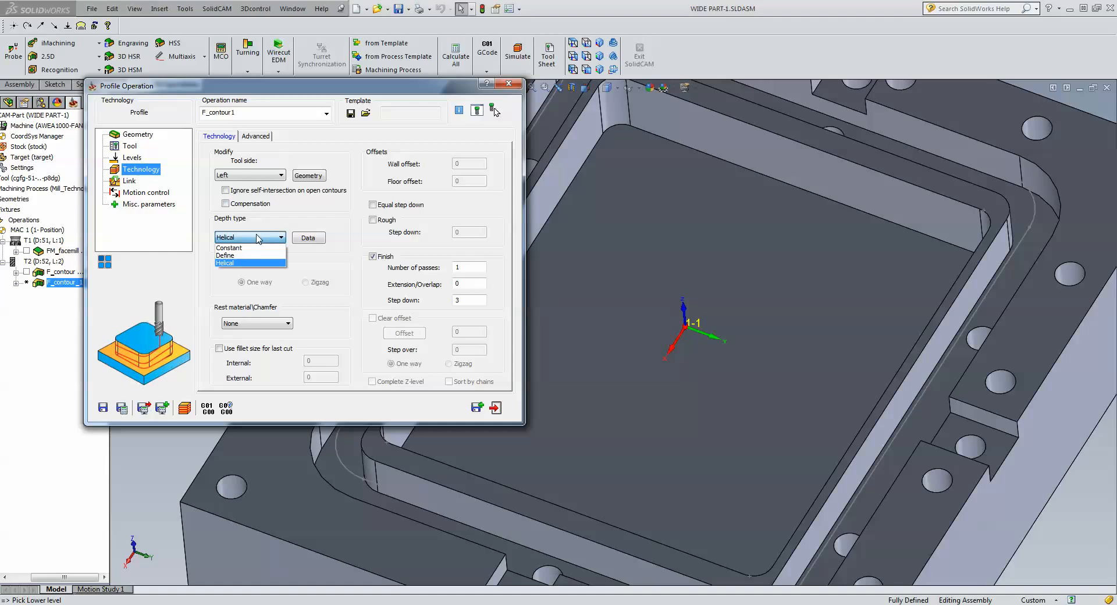
left_click(244, 248)
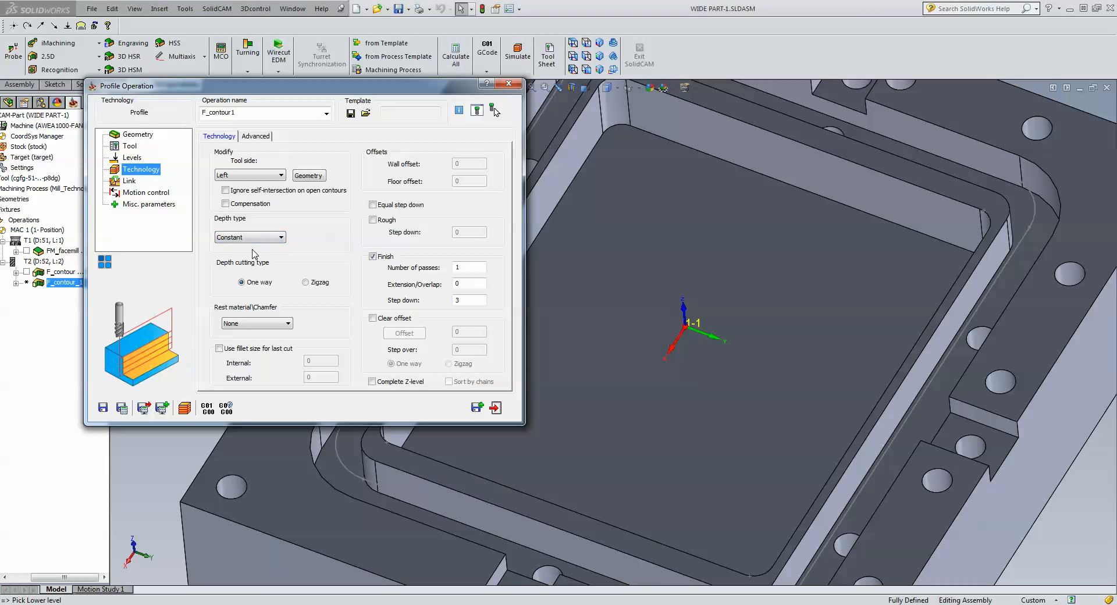
double_click(474, 302)
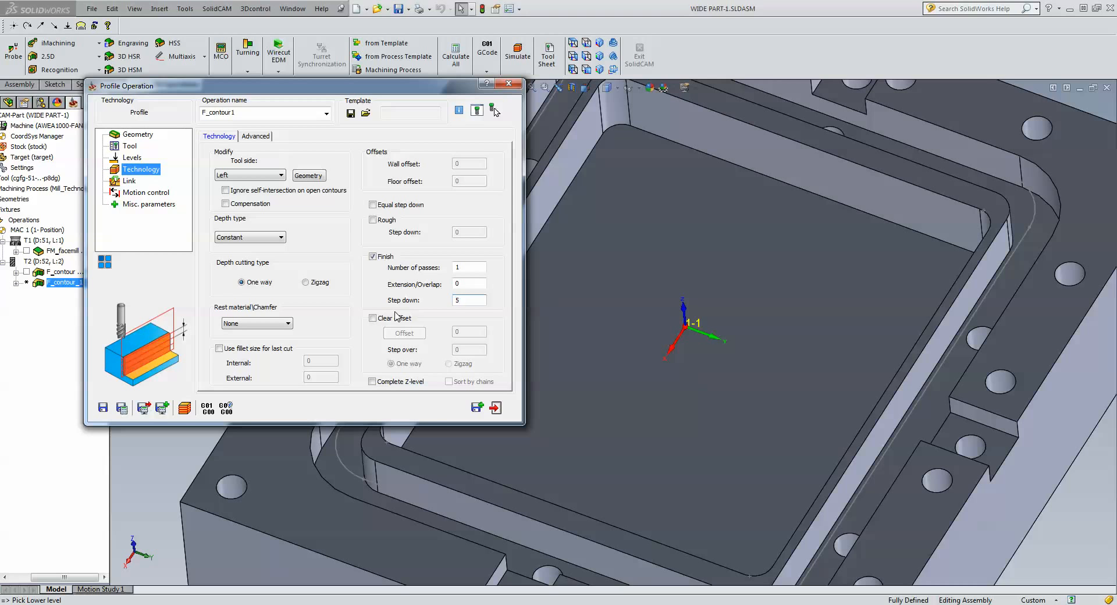
left_click(134, 183)
Use an Arc lead-in of radius 1 with lead-out same as lead-in, then save and calculate.
left_click(249, 240)
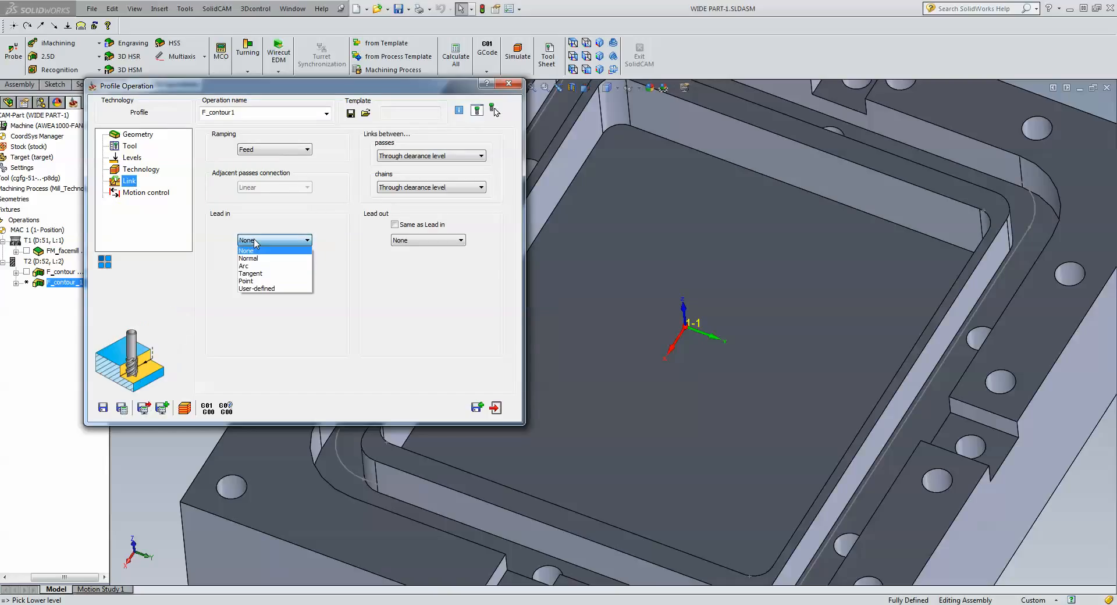
left_click(258, 266)
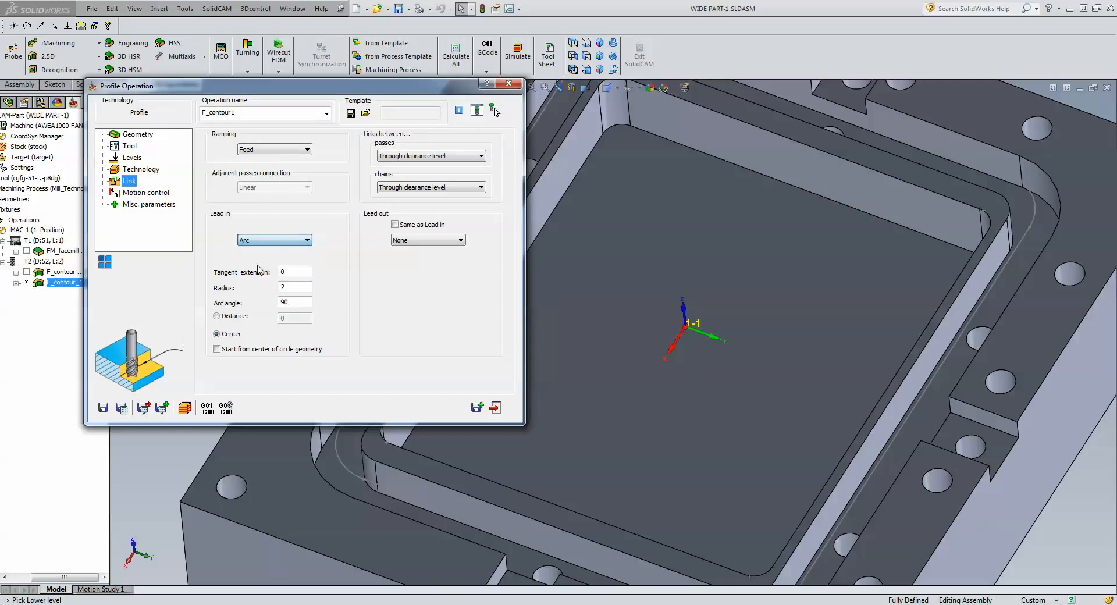
left_click(395, 225)
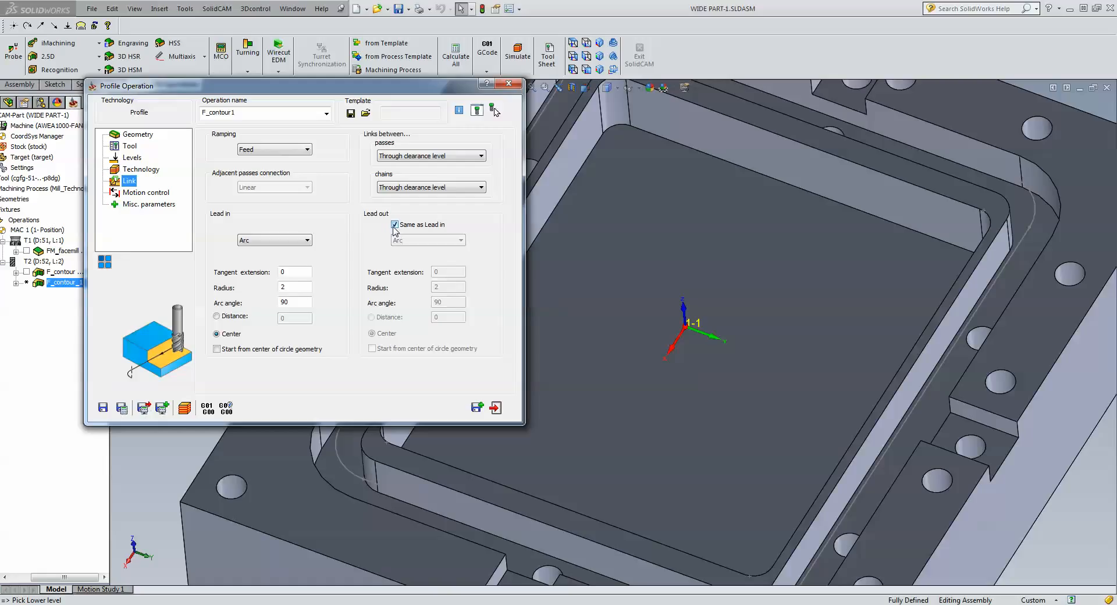
double_click(295, 286)
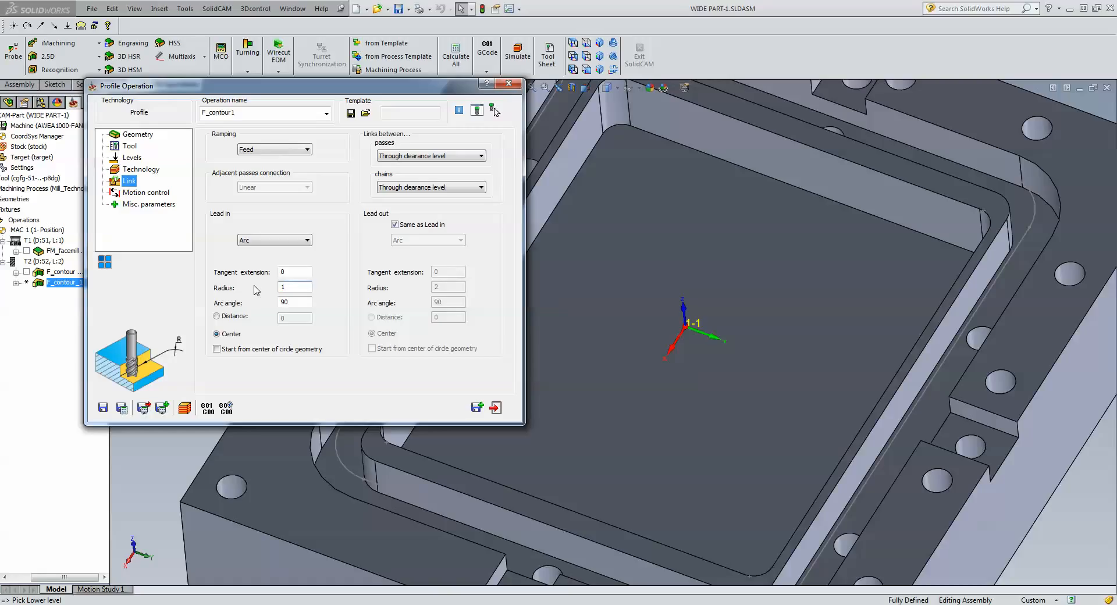
left_click(129, 408)
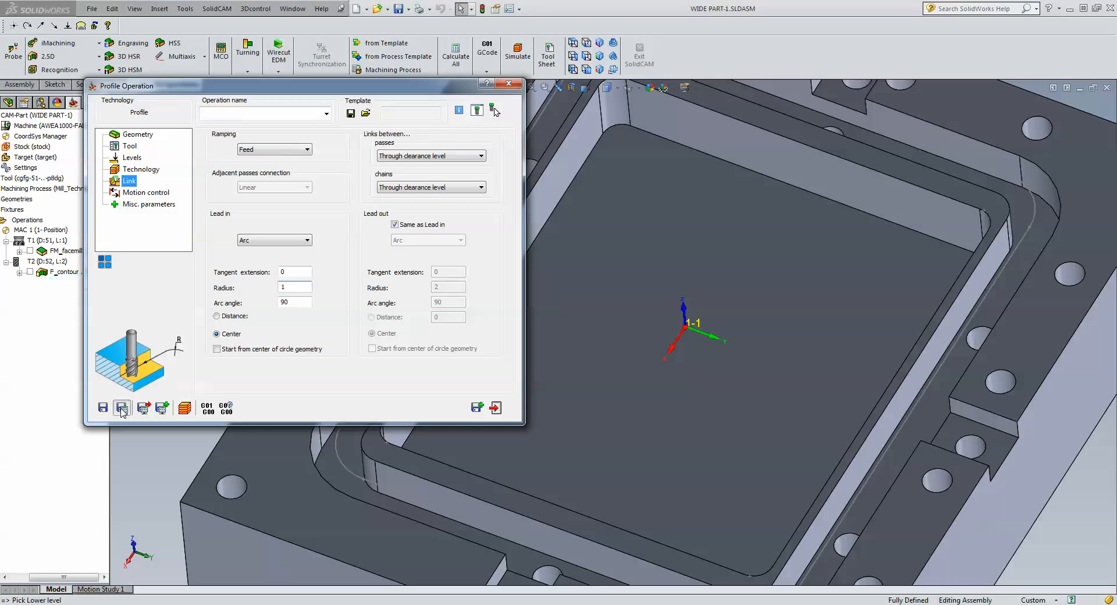
Step through the F_contour1 toolpath simulation, exit it, and close the operation's settings.
left_click(185, 407)
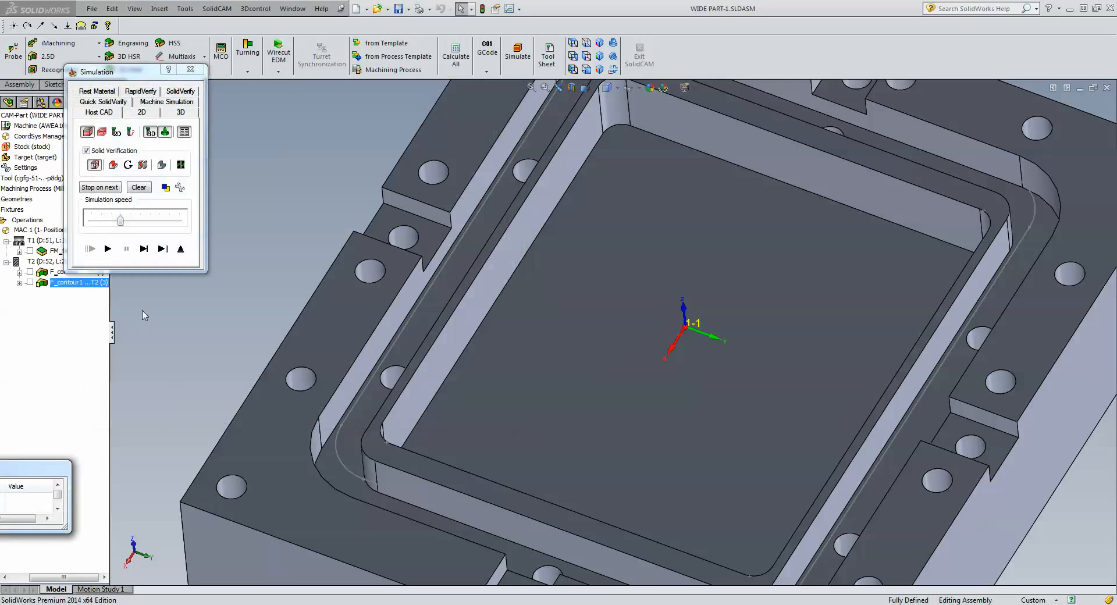
left_click(144, 249)
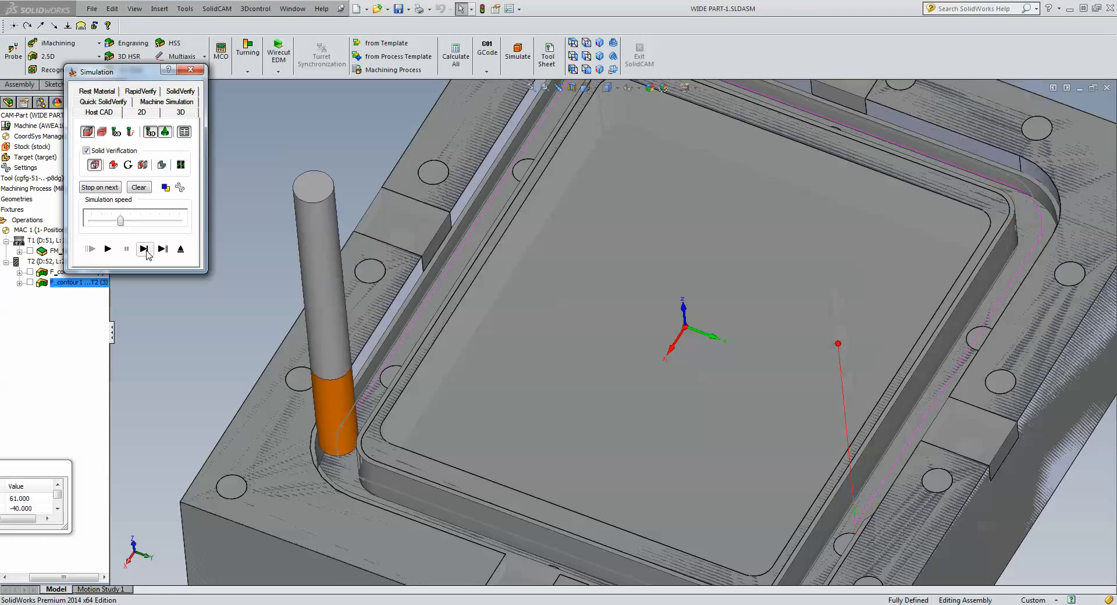
left_click(182, 250)
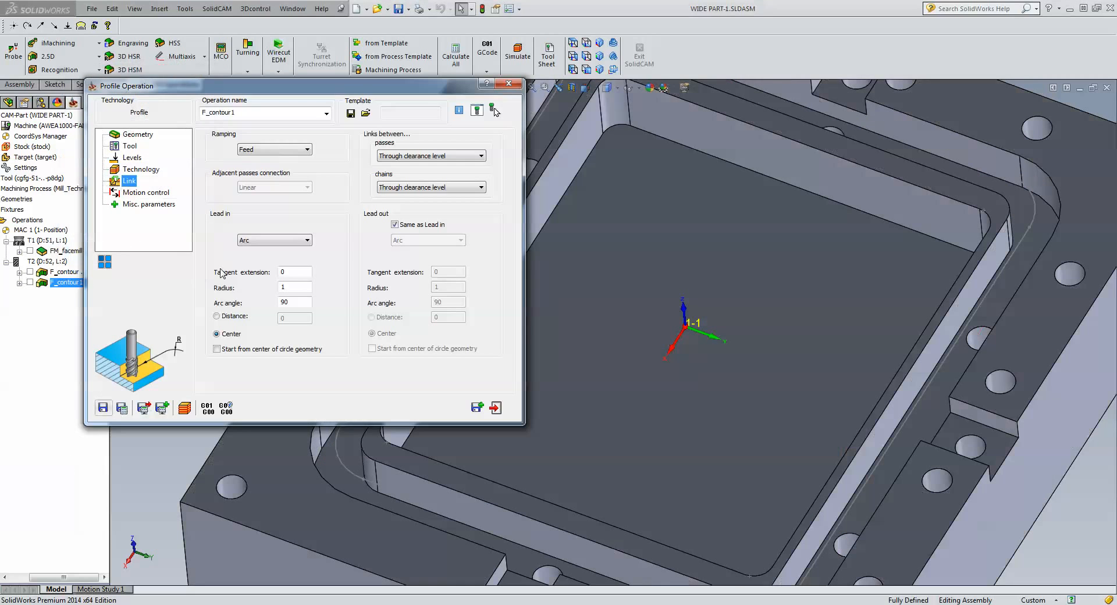
left_click(496, 409)
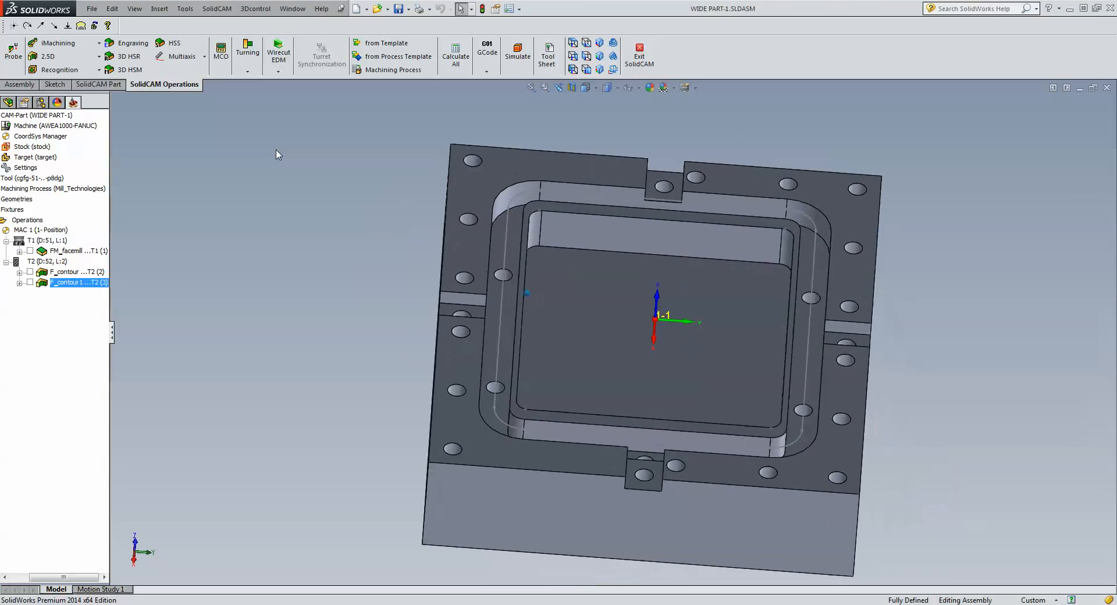
Select both F_contour operations in the CAM tree and suppress them.
left_click(76, 272, "ctrl")
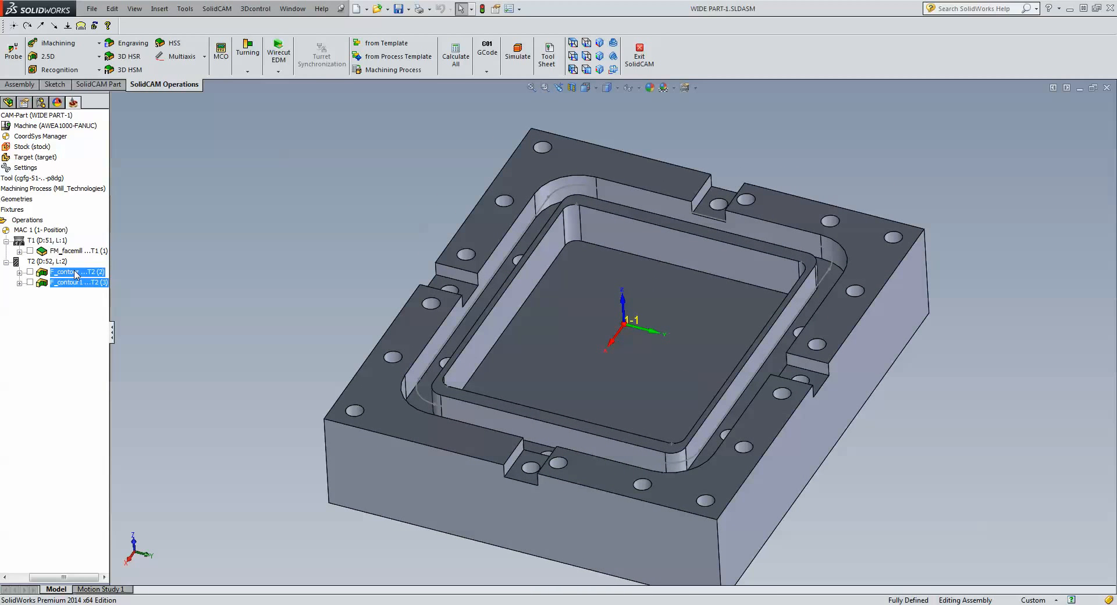
right_click(76, 272)
left_click(28, 220)
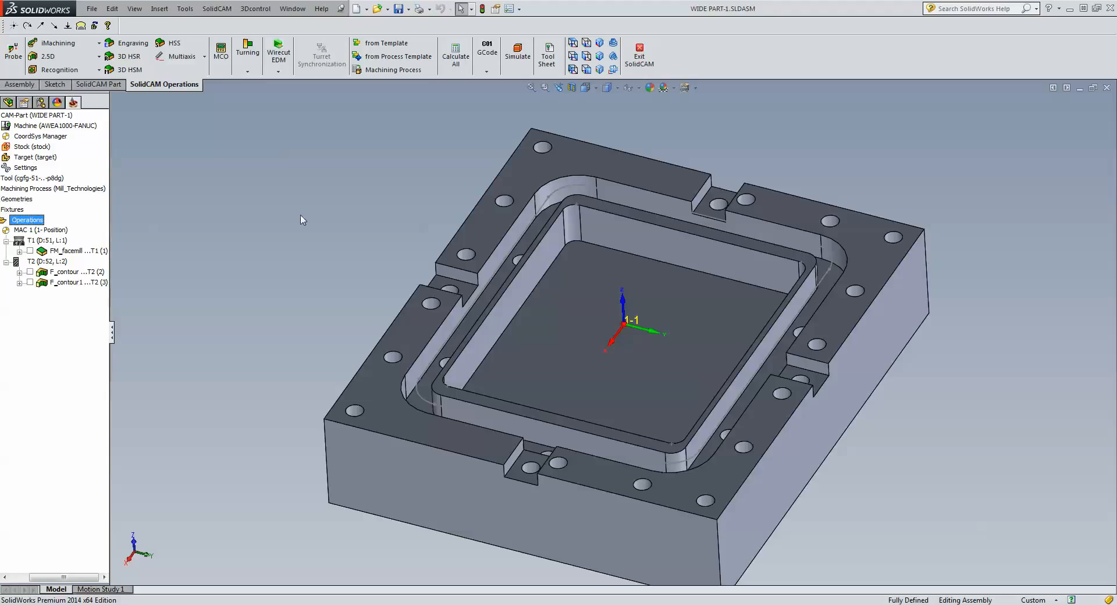
left_click(68, 273)
left_click(70, 284, "ctrl")
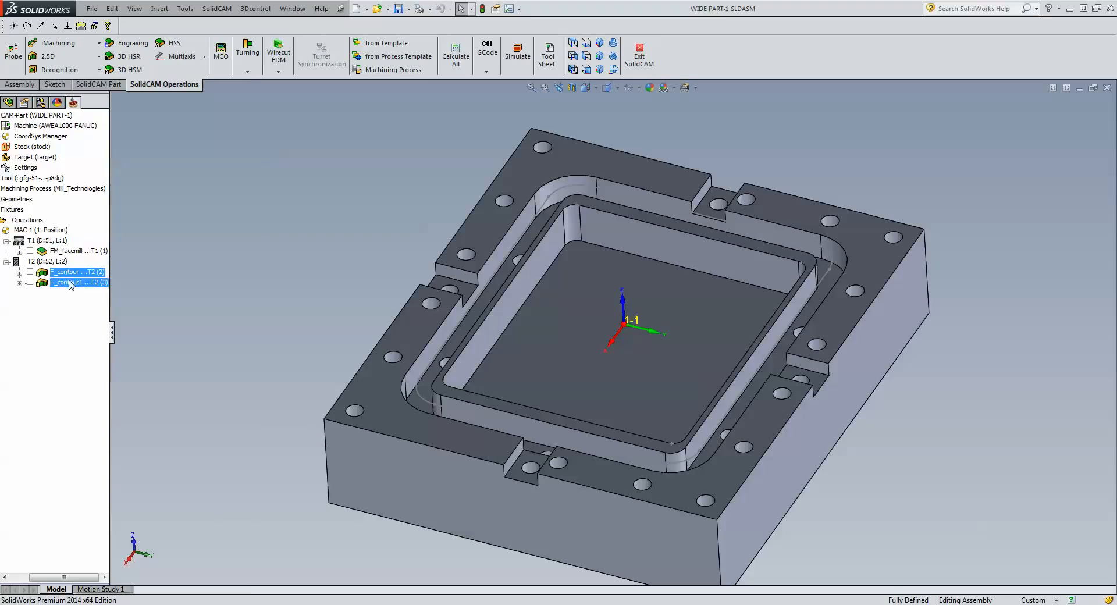
right_click(72, 285)
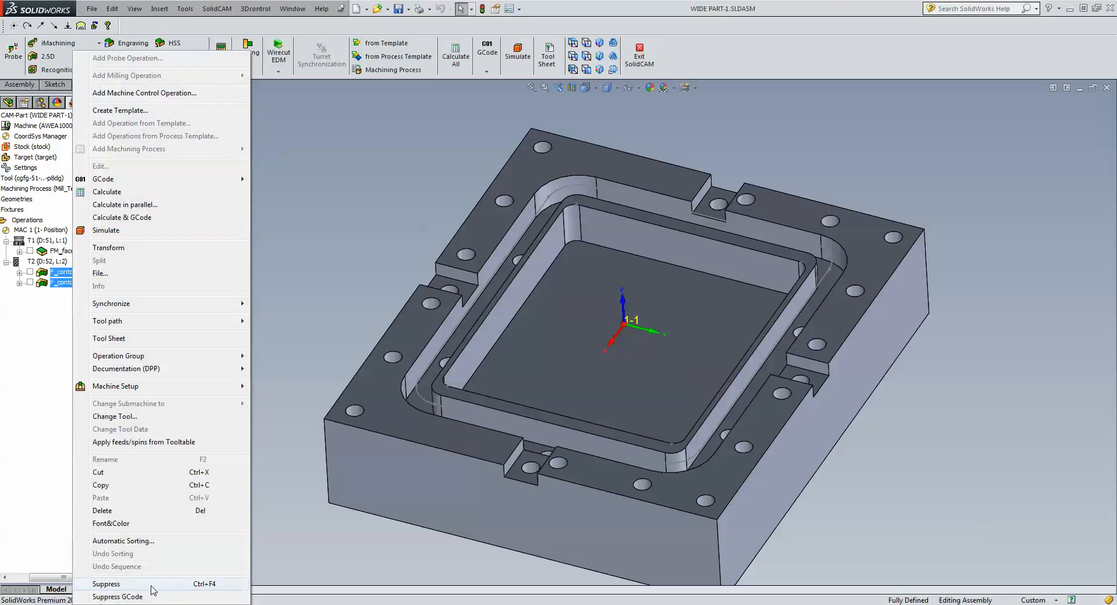
left_click(152, 585)
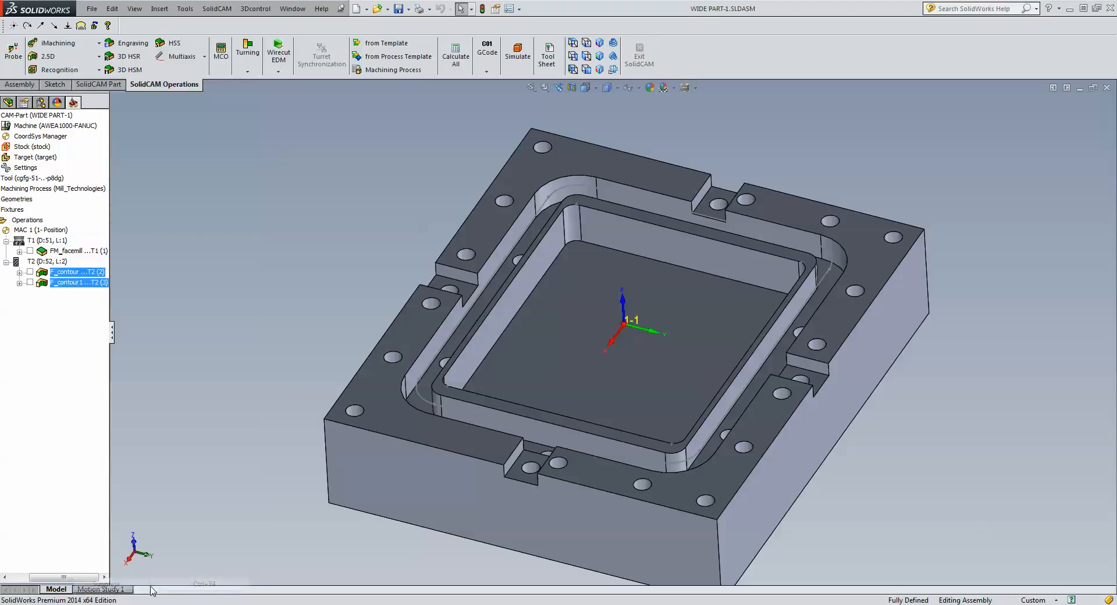
Select the Operations node and bring up the 2.5D milling operations list.
left_click(66, 252)
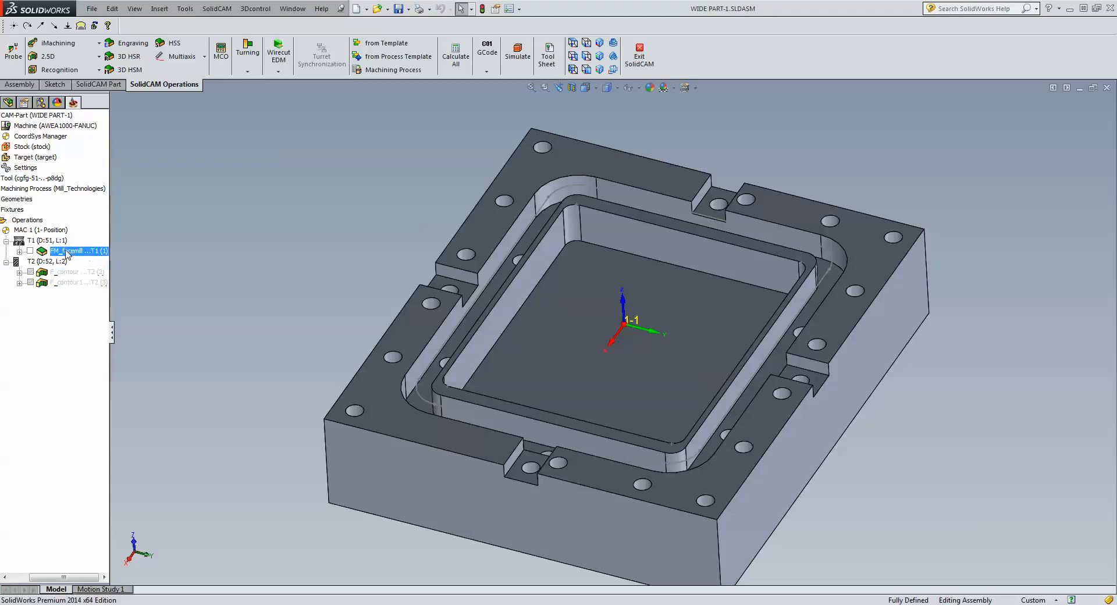
left_click(35, 222)
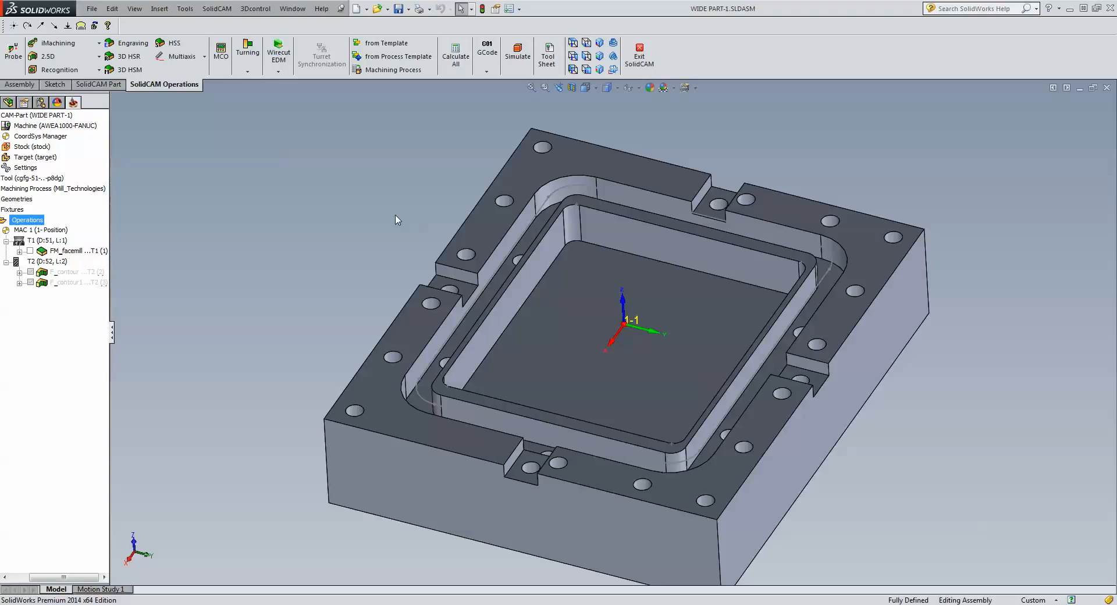
right_click(607, 198)
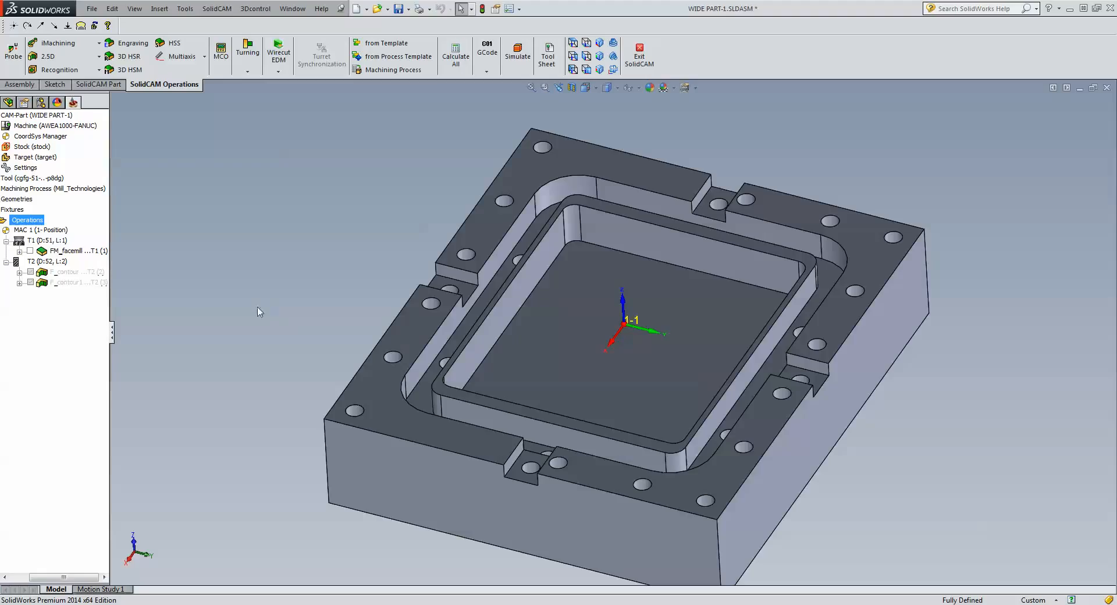
left_click(68, 58)
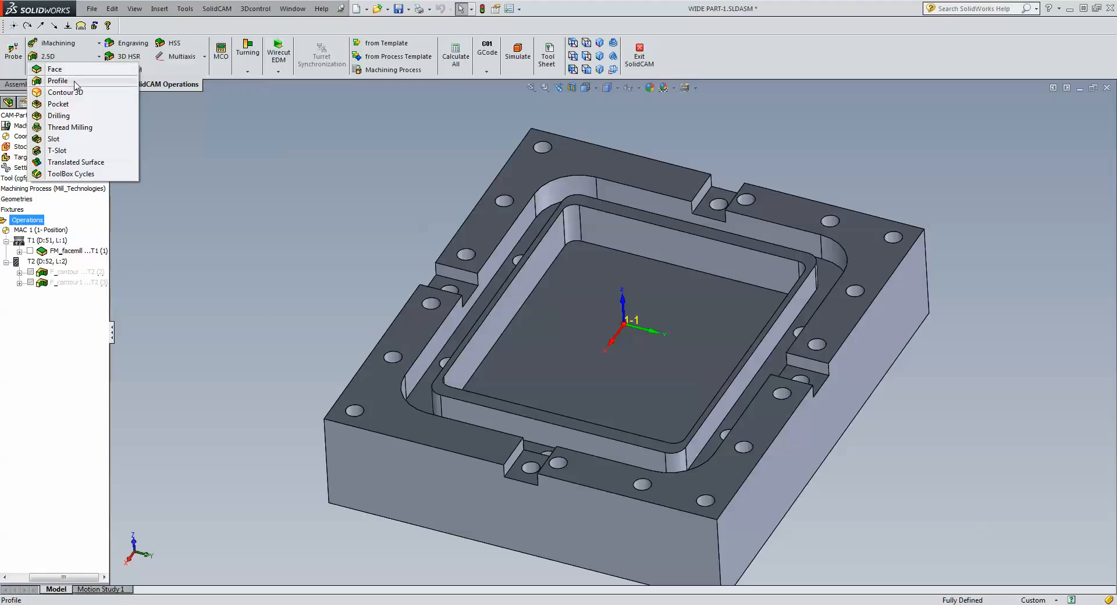
Create Profile operation F_contour1_1 on geometry contour1 with the 8 mm end mill, tool 2.
left_click(59, 81)
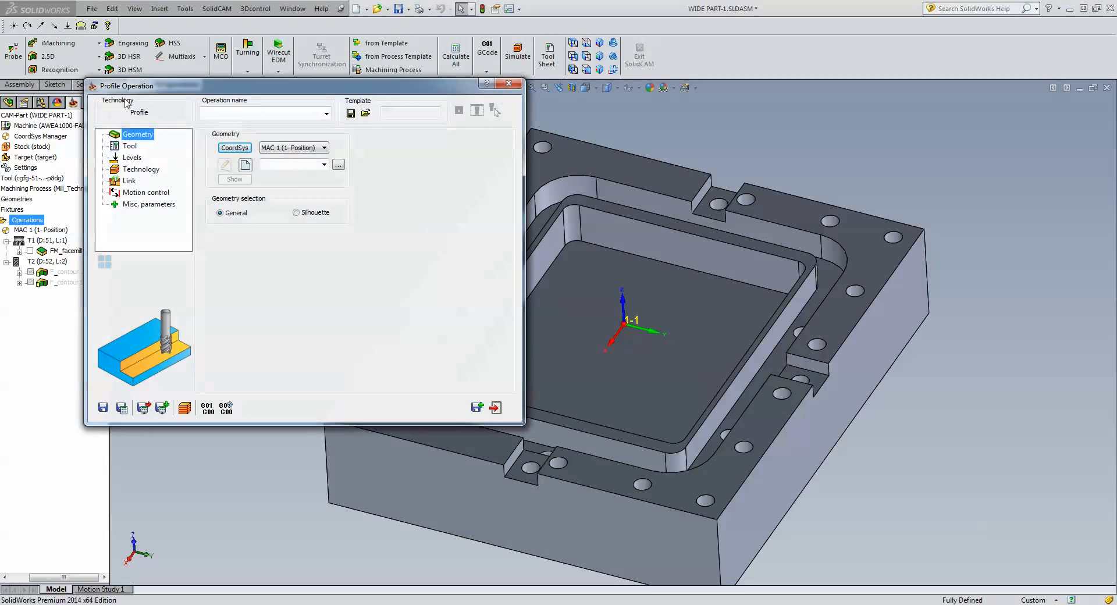
left_click(324, 166)
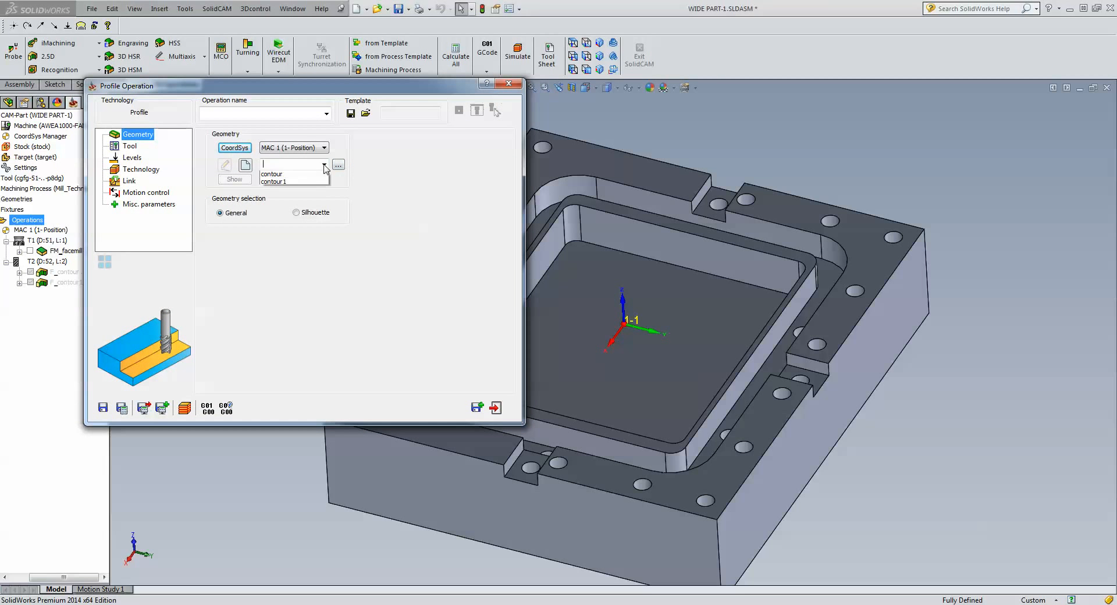
left_click(294, 183)
left_click(234, 179)
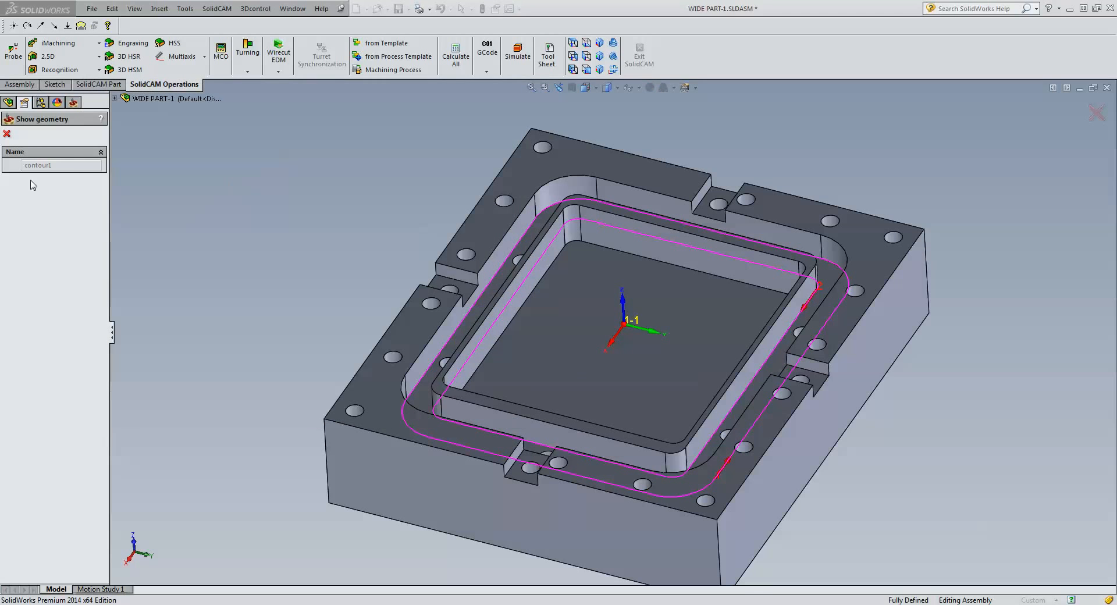
left_click(7, 133)
left_click(131, 146)
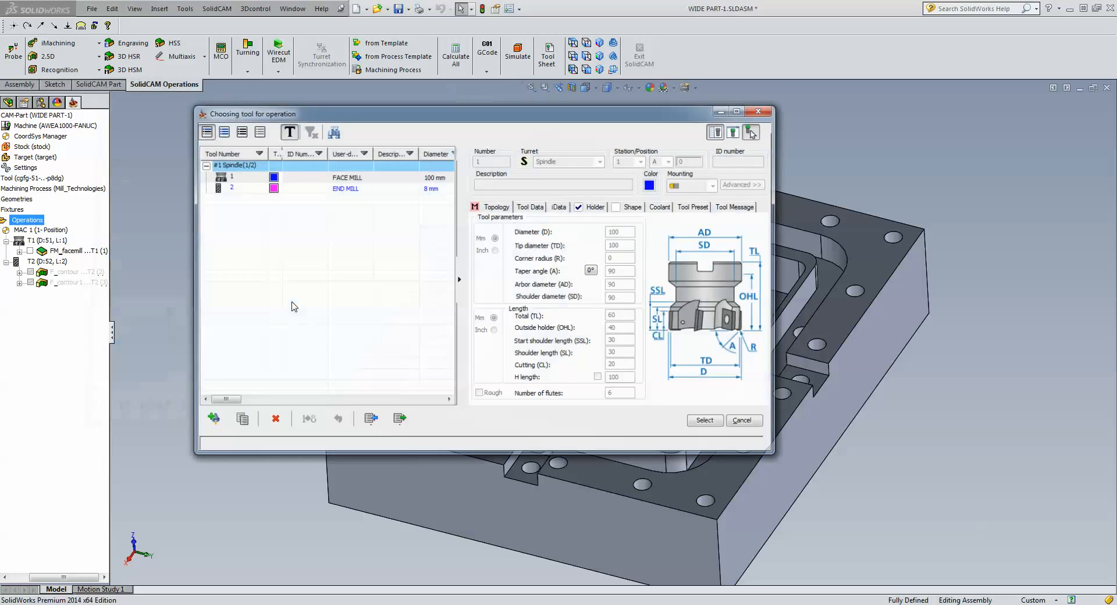
left_click(341, 187)
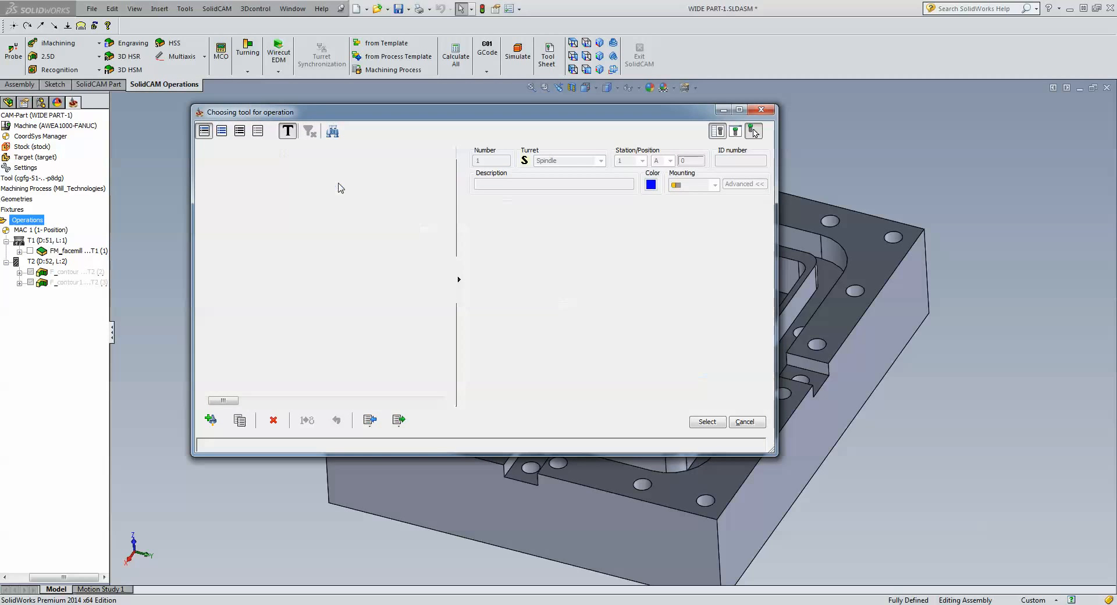
left_click(715, 427)
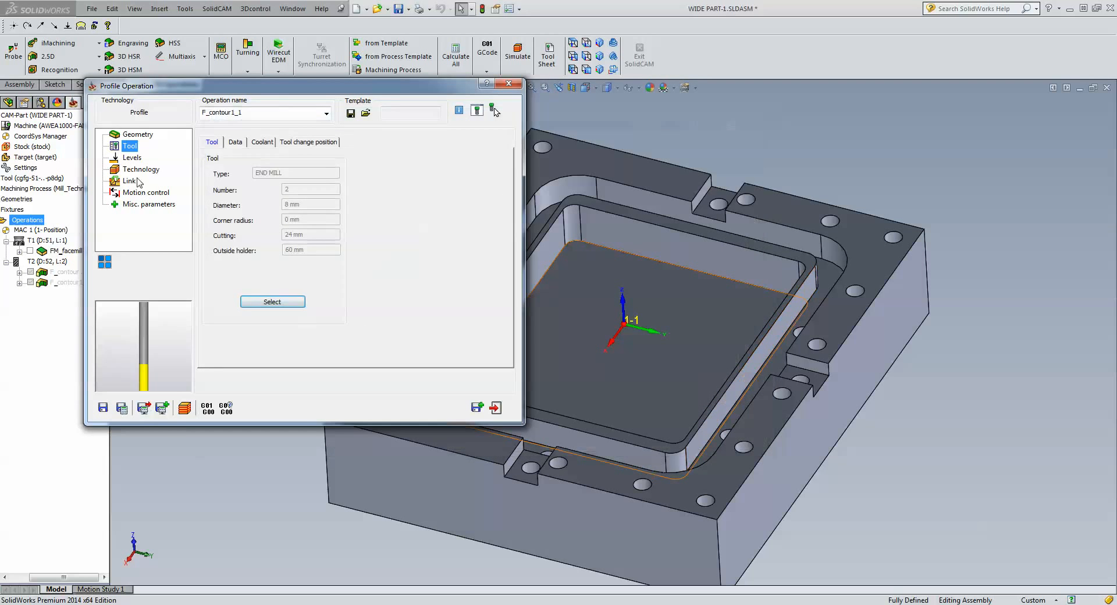
Set the profile depth on the Levels page by picking the pocket wall.
left_click(131, 161)
left_click(307, 233)
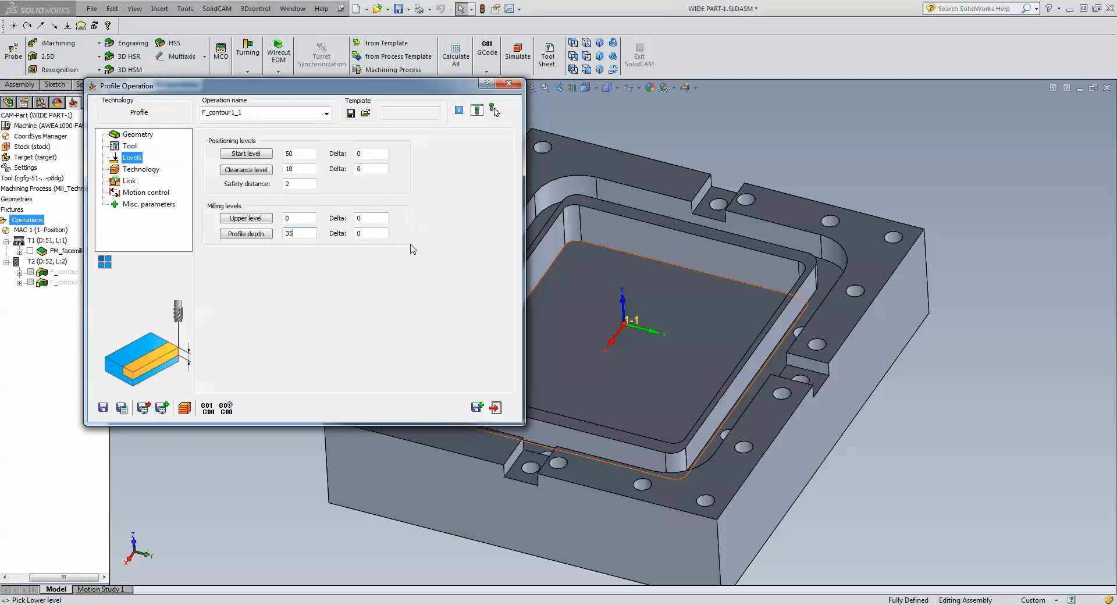
left_click(821, 288)
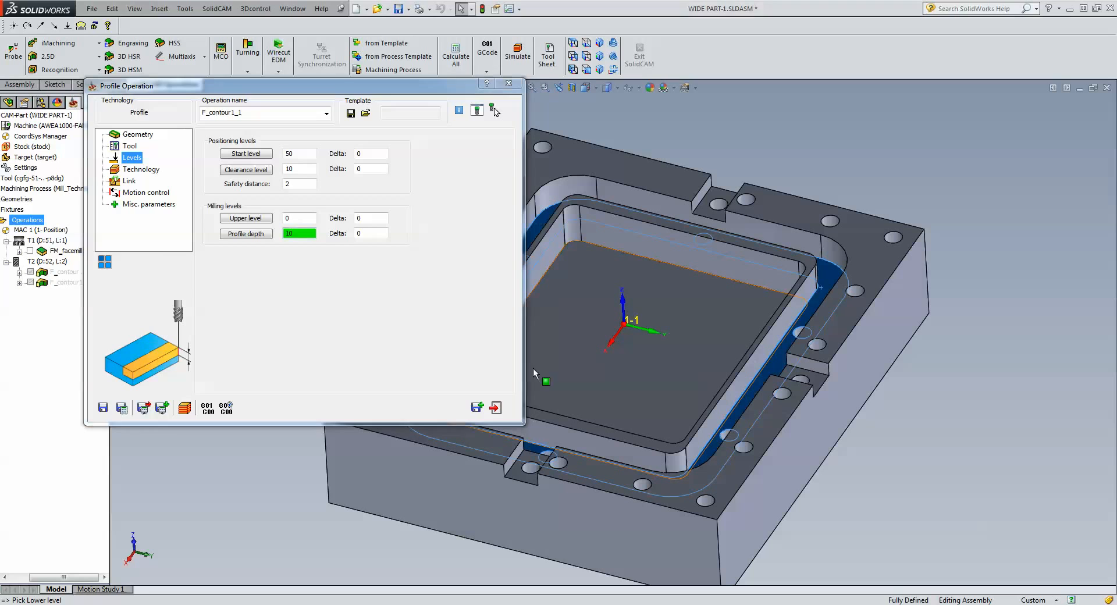
Switch to a top view and bring up the profile's chain geometry from Technology.
left_click(133, 172)
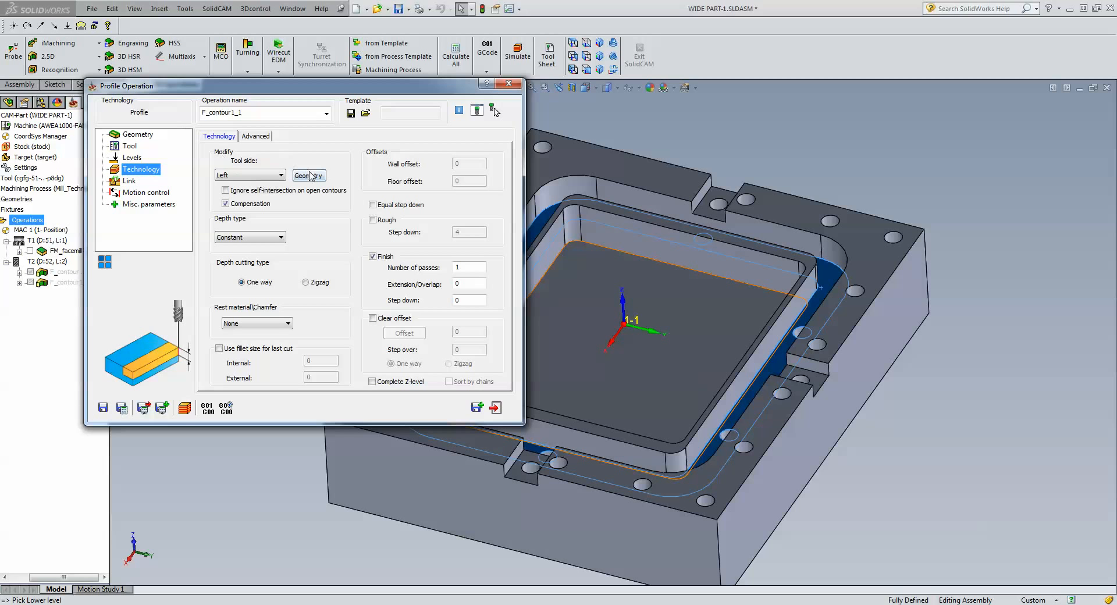
left_click(573, 43)
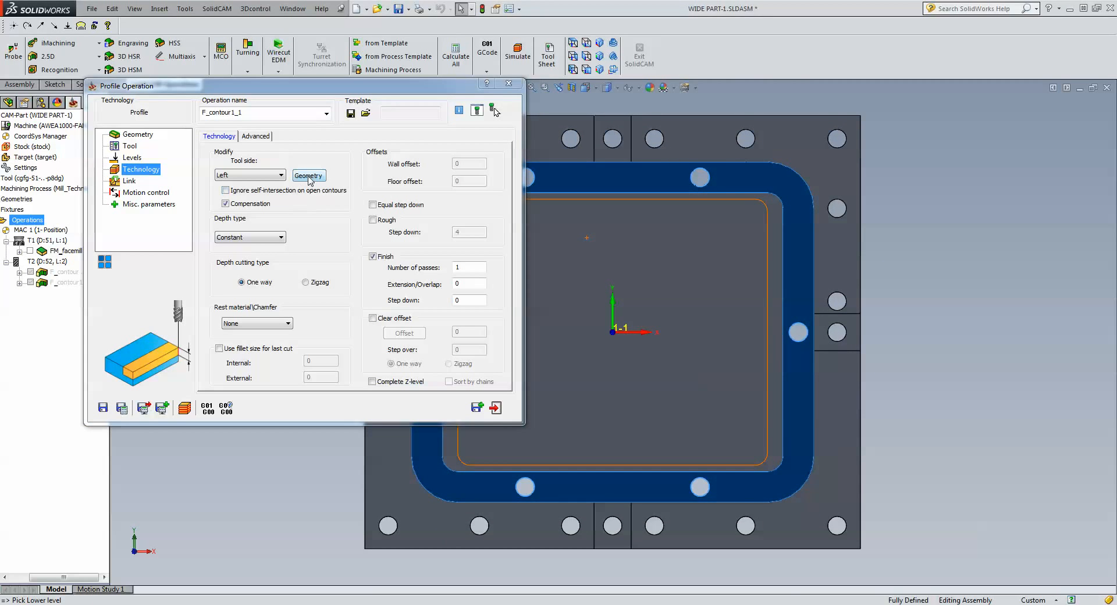
left_click(309, 176)
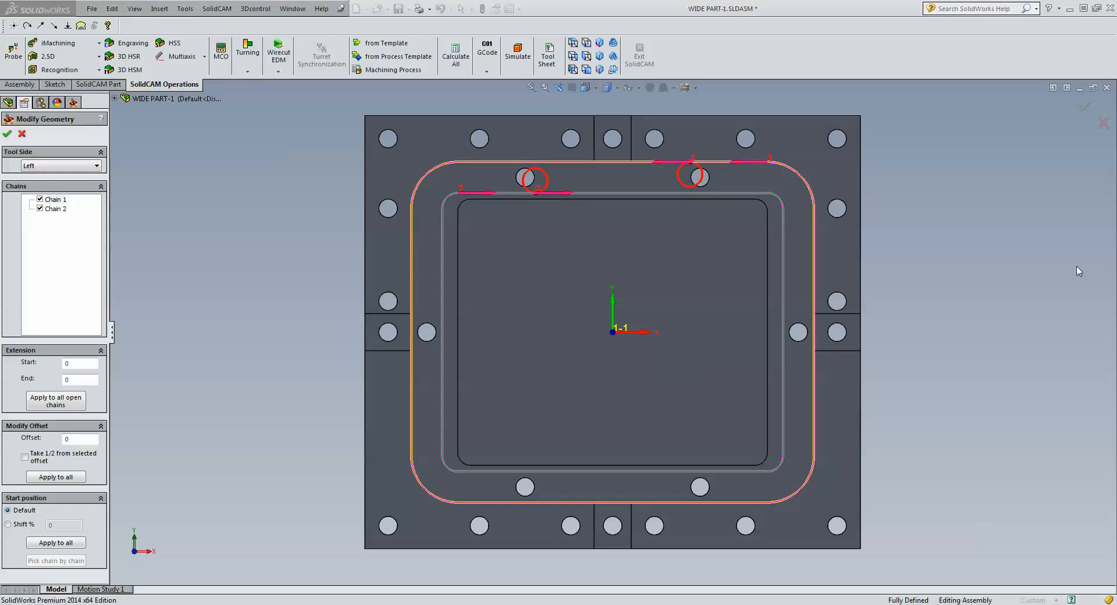
Exclude Chain 2 and set Chain 1's tool side to Center.
left_click(40, 208)
left_click(78, 232)
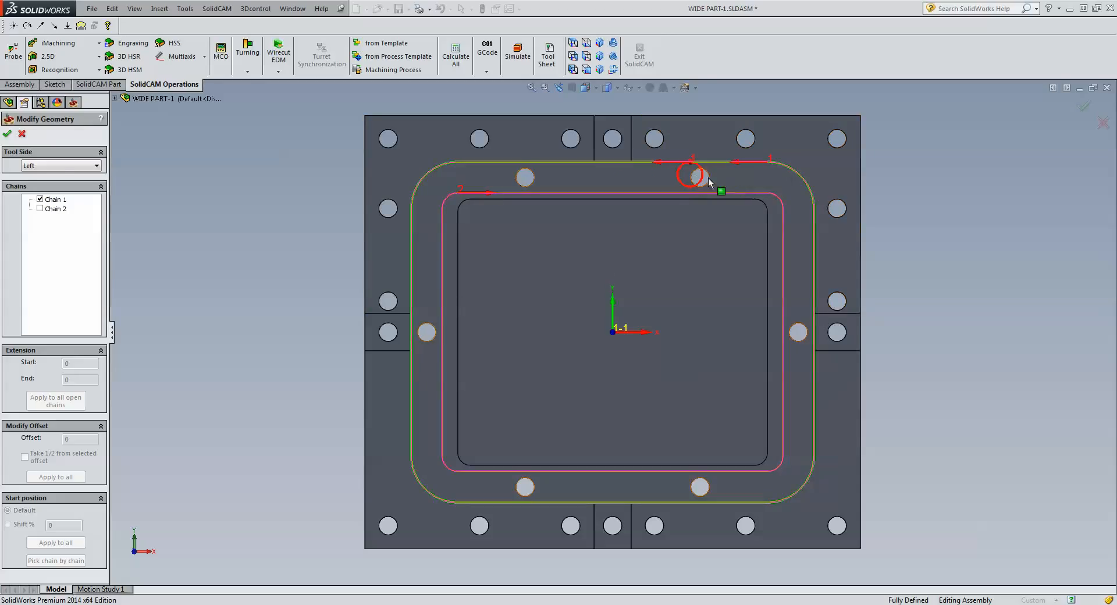
left_click(62, 166)
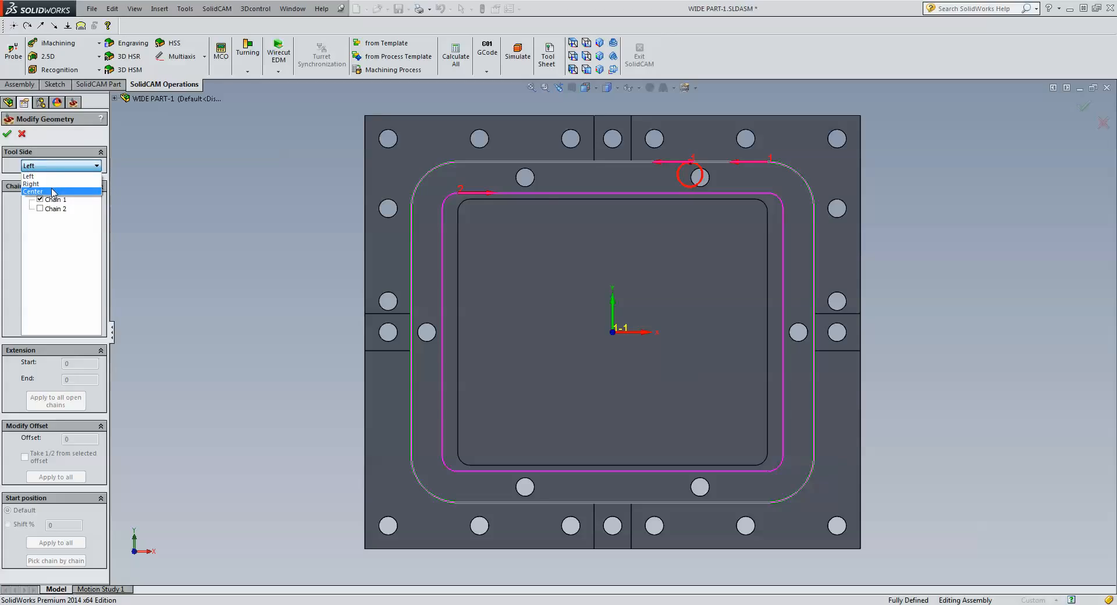
left_click(52, 191)
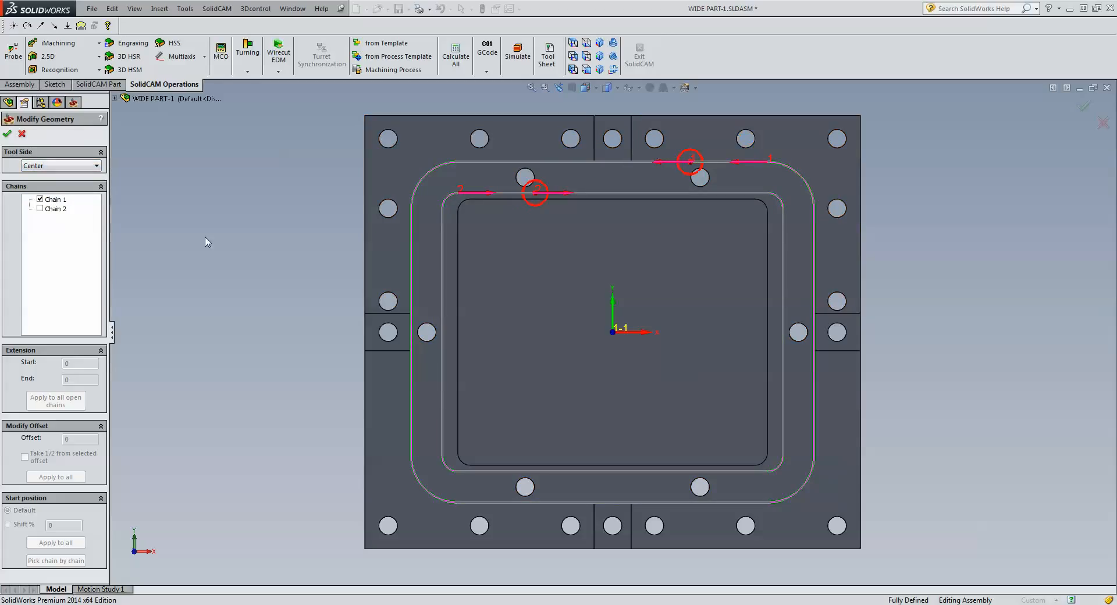
left_click(55, 200)
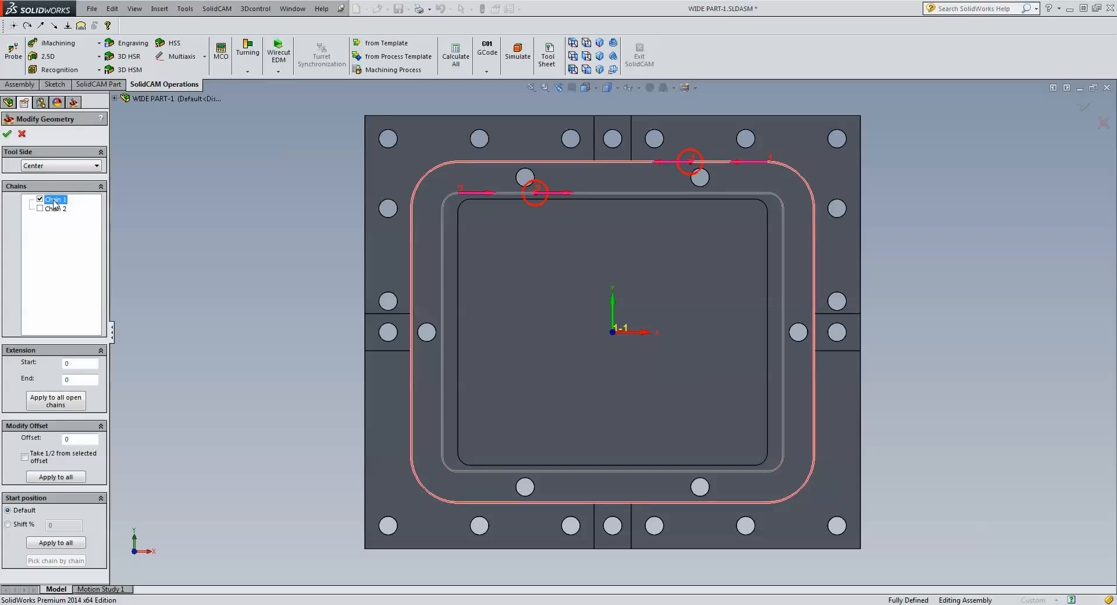
left_click(185, 222)
Give Chain 1 a -5 offset from a picked edge with half taken, and accept.
left_click(58, 200)
left_click(25, 457)
left_click(635, 191)
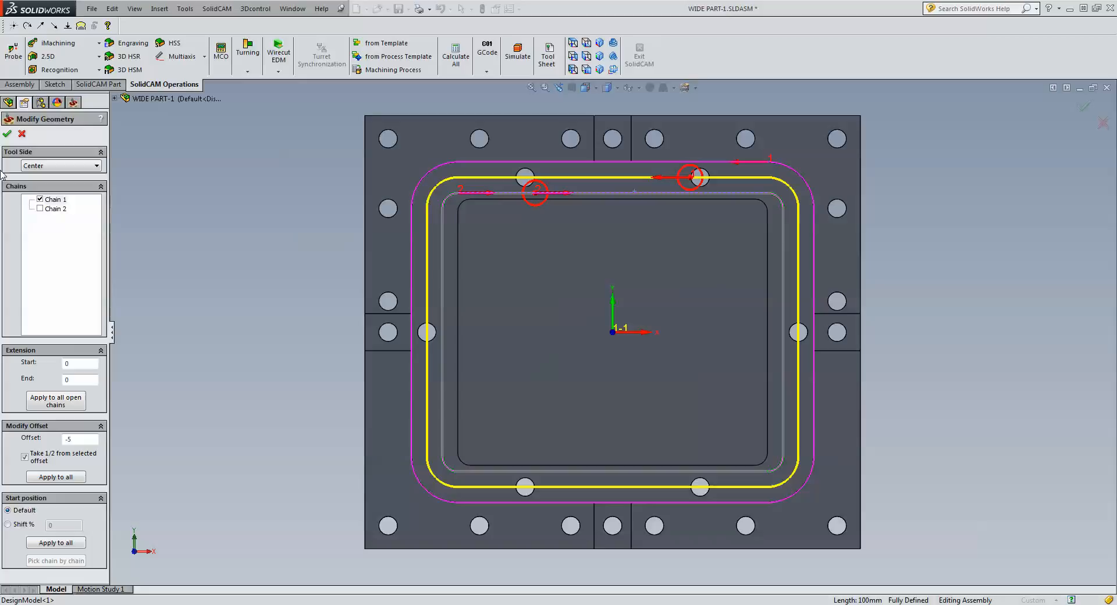
left_click(7, 134)
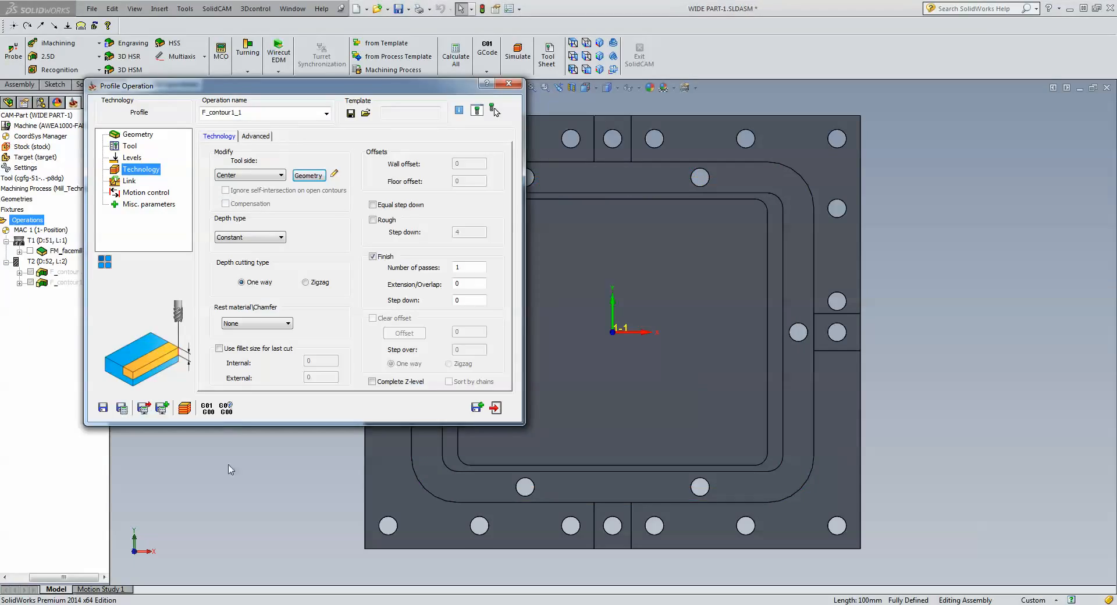
Set Helical depth type with finish step down 3, save and calculate, then simulate.
left_click(238, 238)
left_click(238, 263)
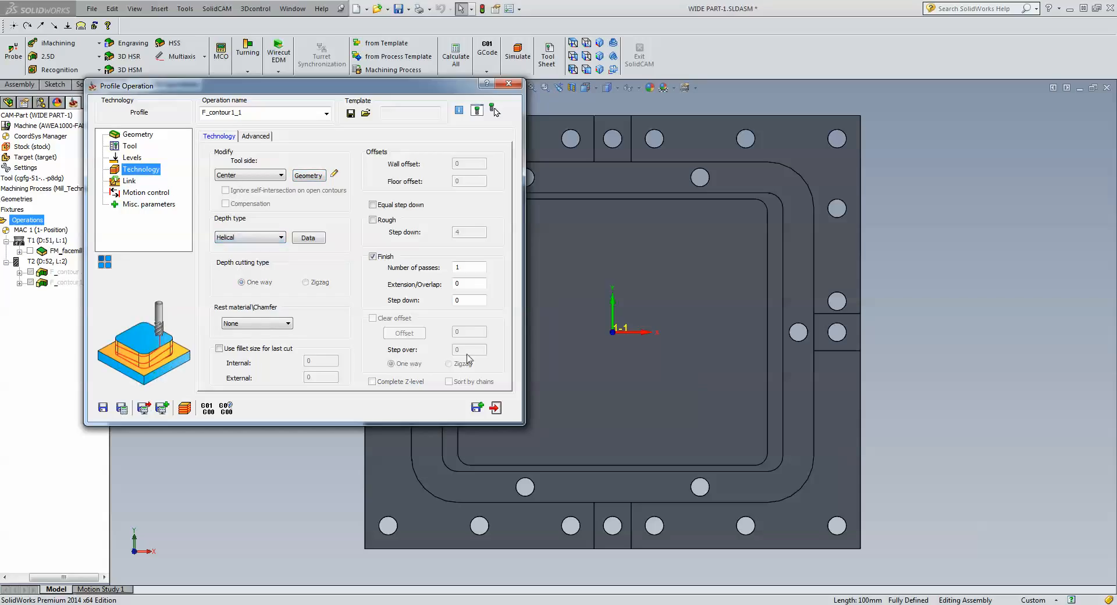
left_click(469, 299)
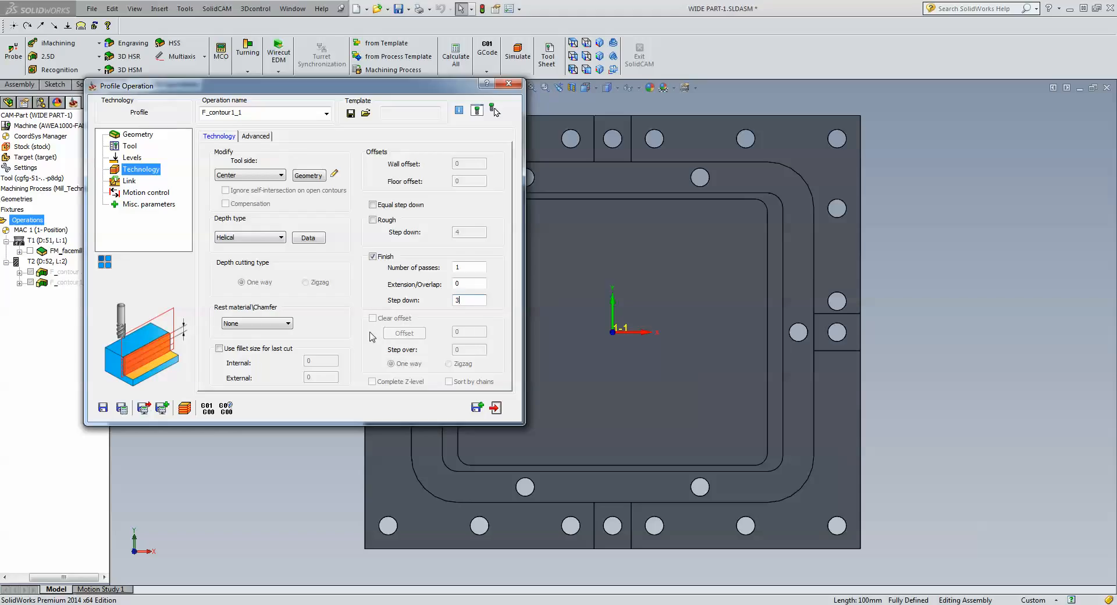
left_click(122, 409)
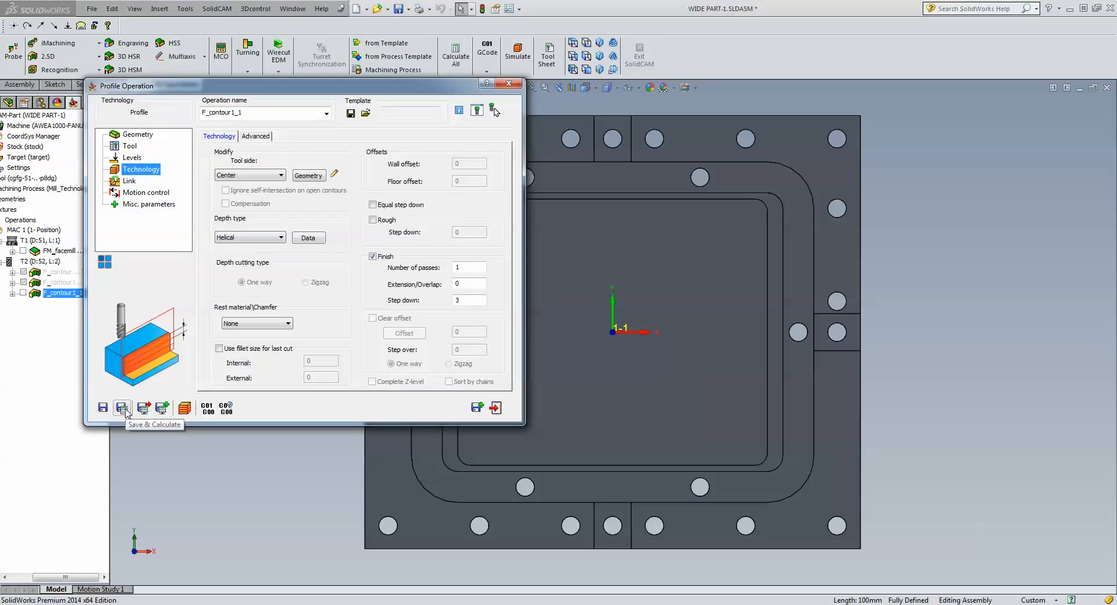
left_click(183, 409)
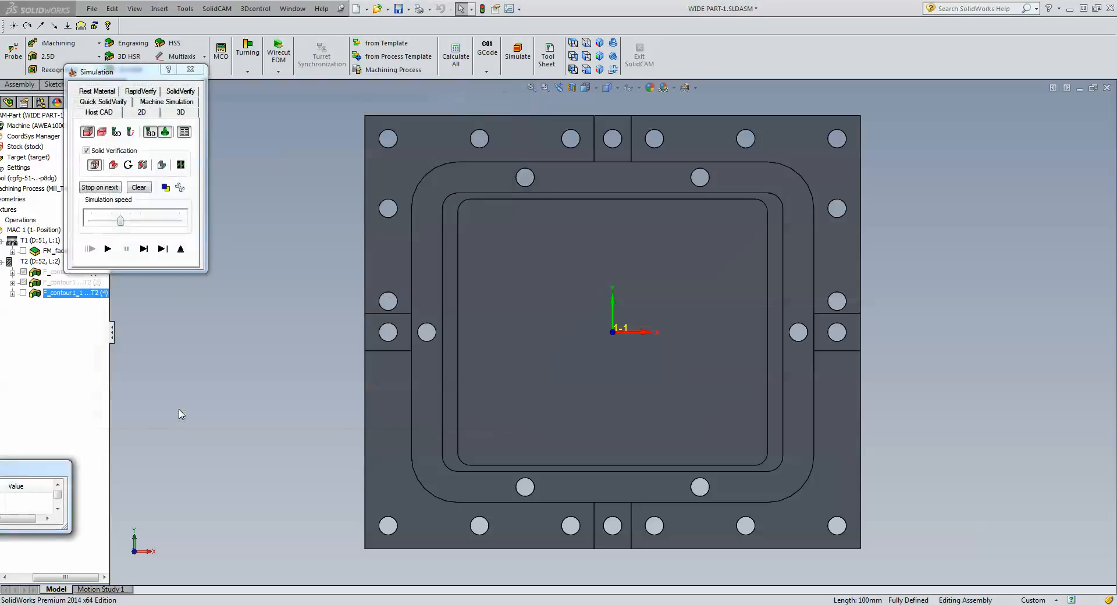
Step and play the helical profile toolpath simulation from an angled view, then exit it.
left_click(144, 249)
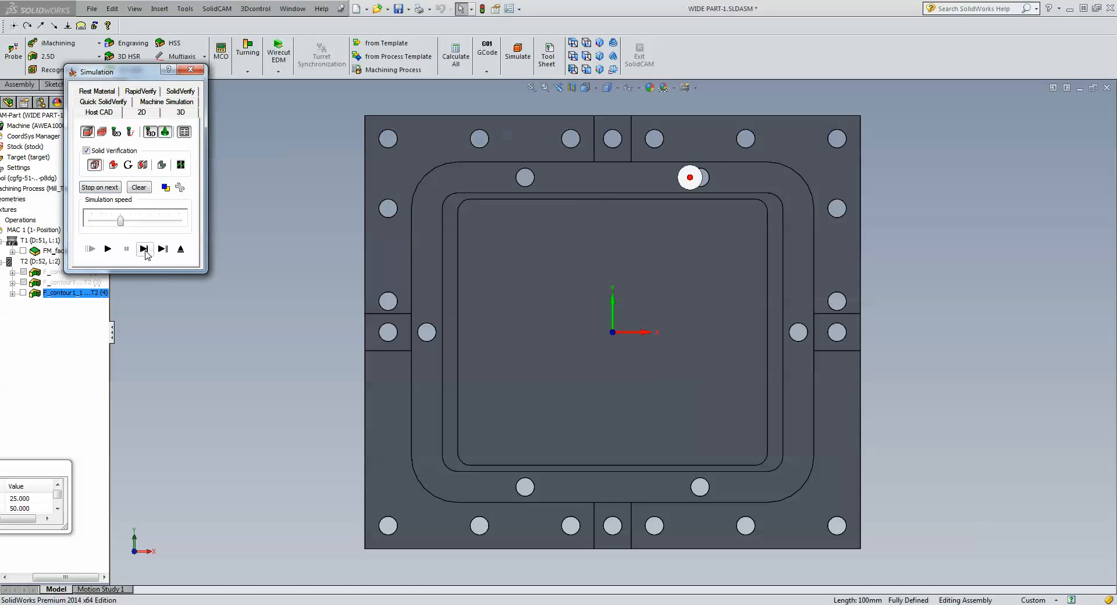
left_click(145, 248)
left_click(215, 341)
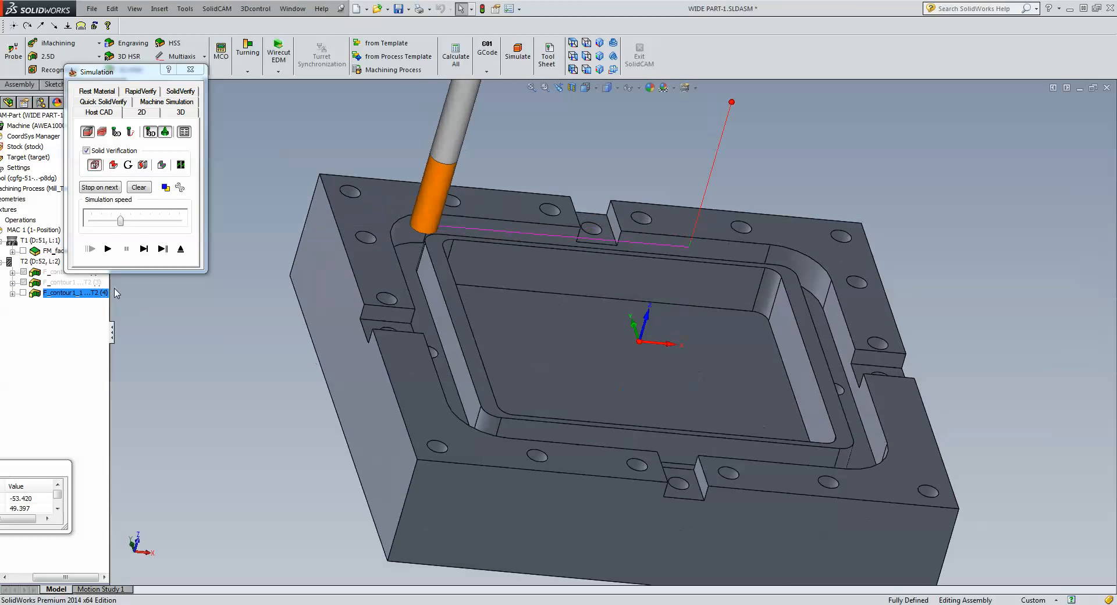
left_click(107, 249)
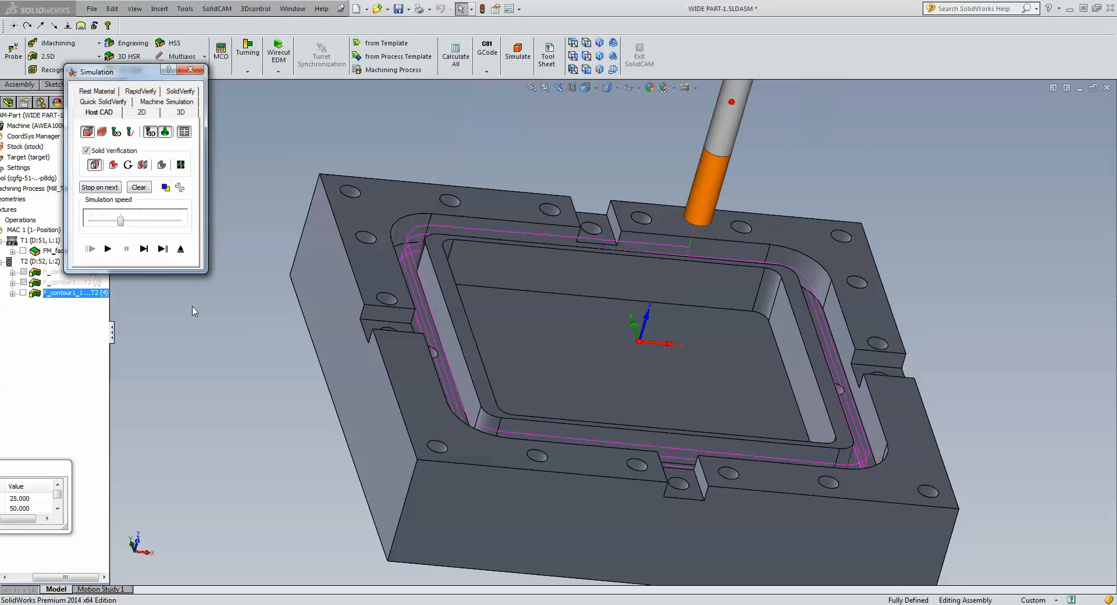
left_click(180, 248)
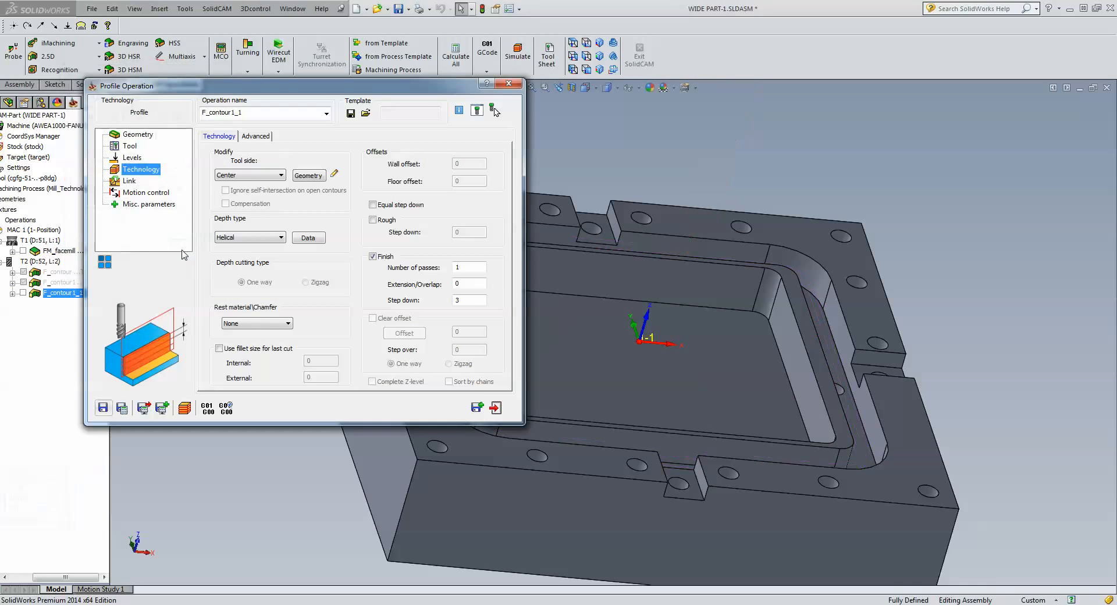
In F_contour1_2's chain geometry, set the tool side to Left in top view.
left_click(477, 407)
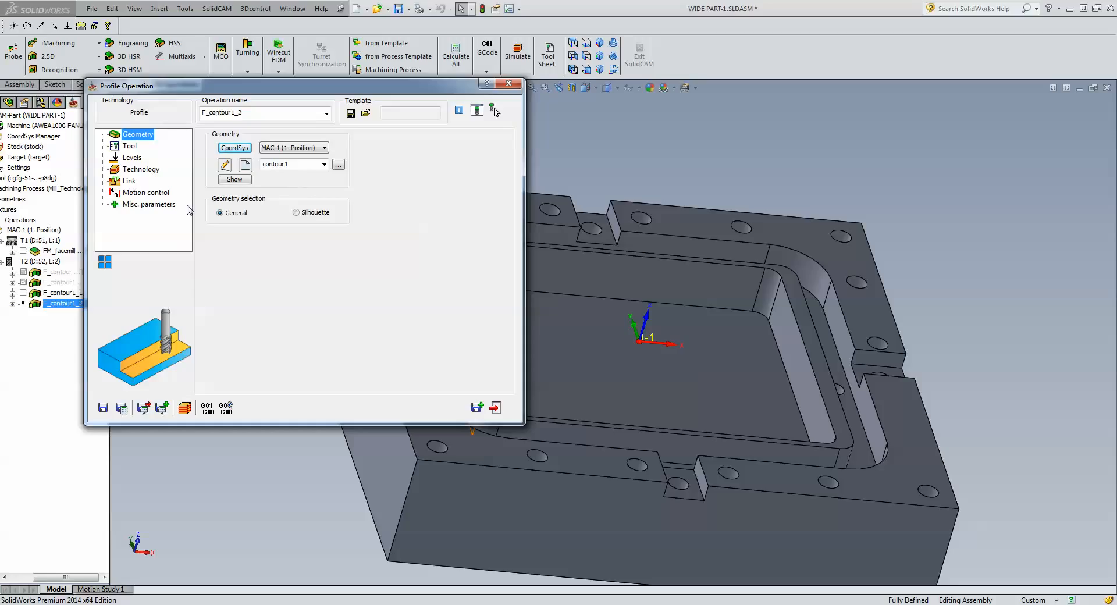
left_click(141, 169)
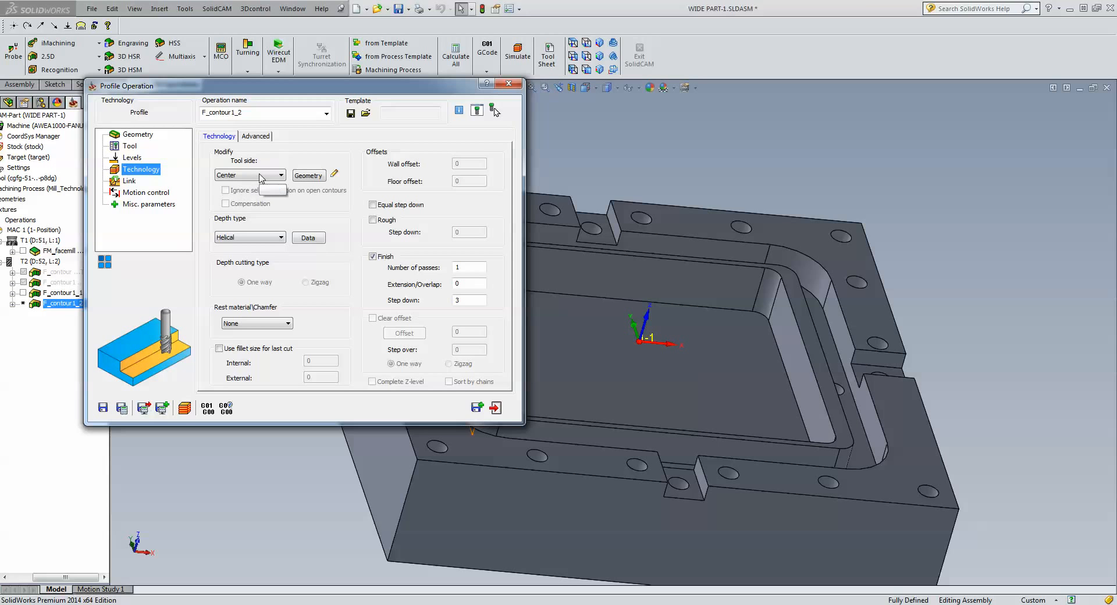
left_click(308, 176)
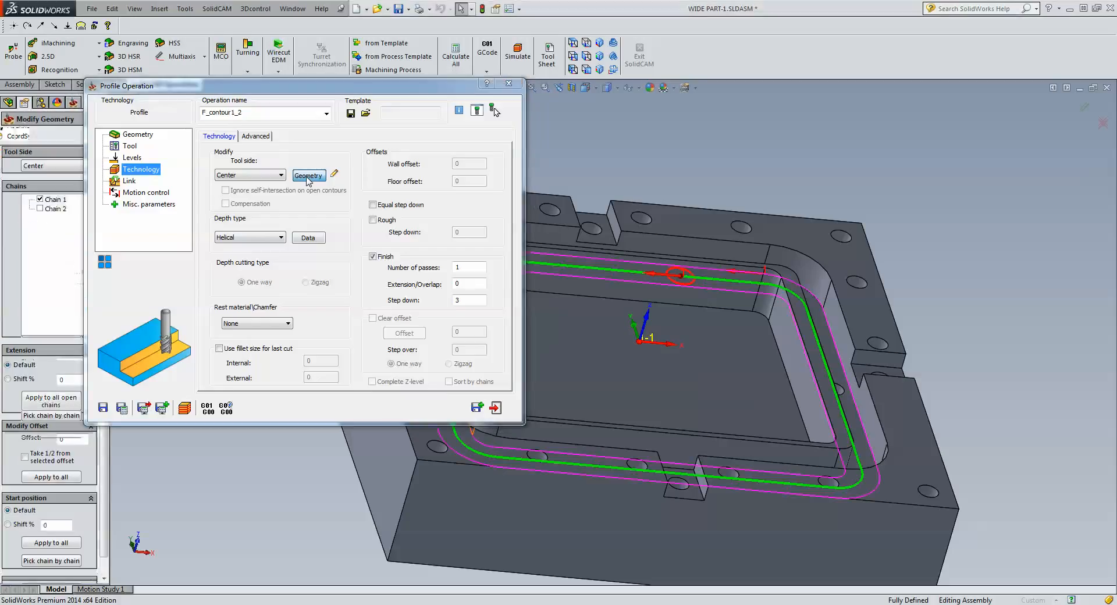
left_click(42, 167)
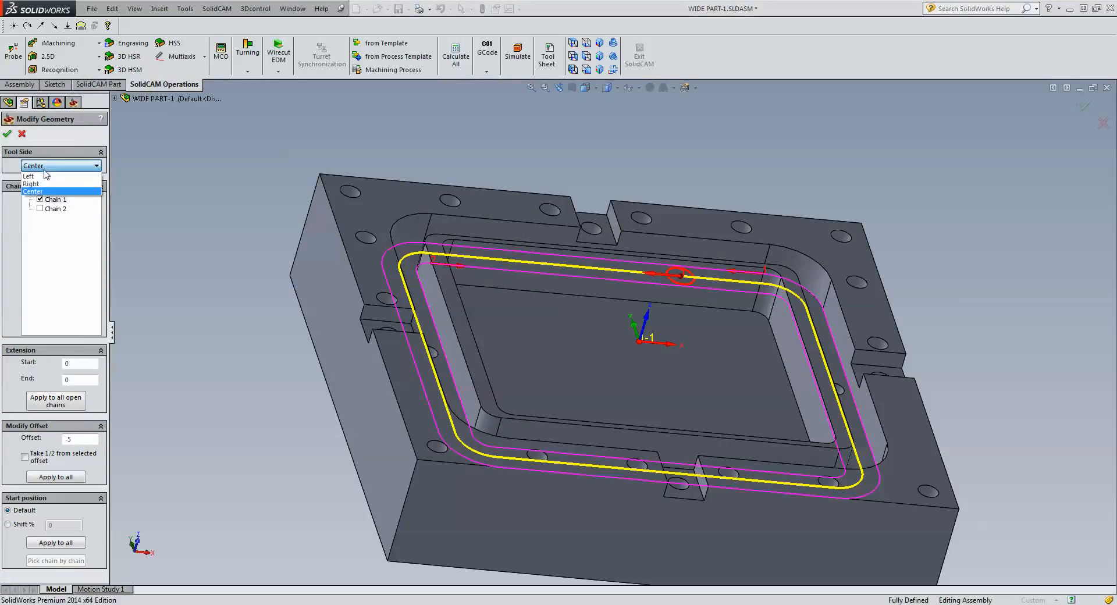
left_click(36, 175)
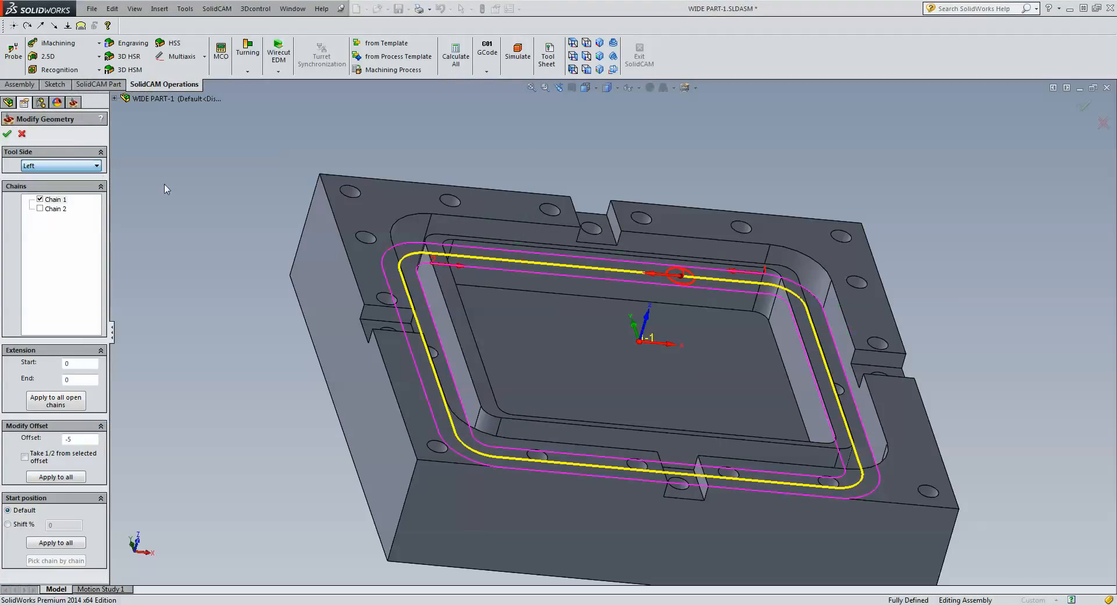
left_click(573, 43)
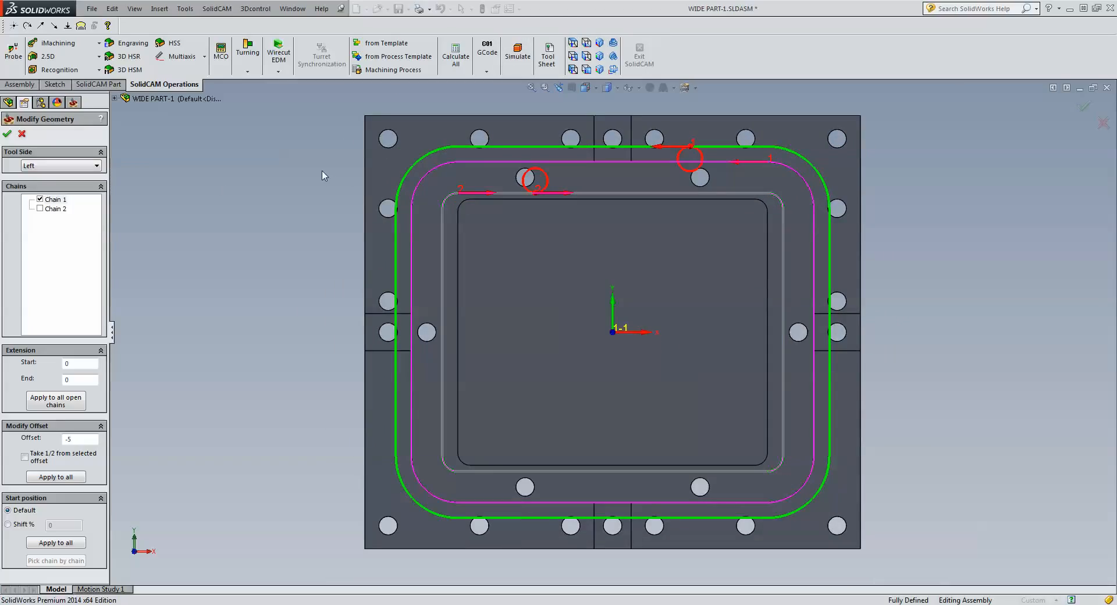
Include Chain 2, apply a 0 offset to all chains, and confirm the geometry.
left_click(41, 208)
left_click(208, 230)
double_click(73, 441)
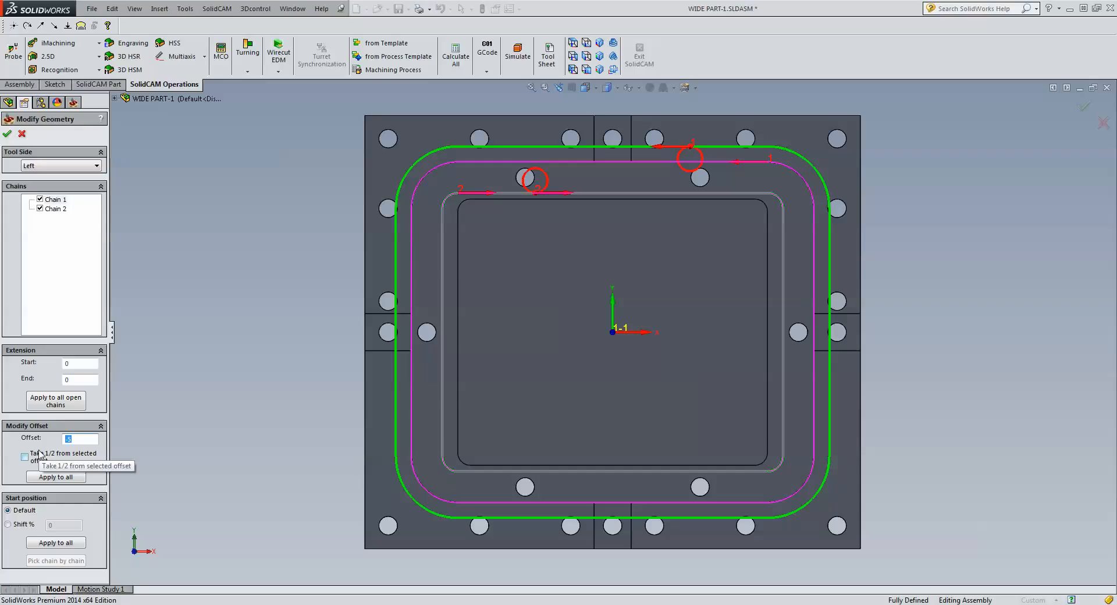
type("0")
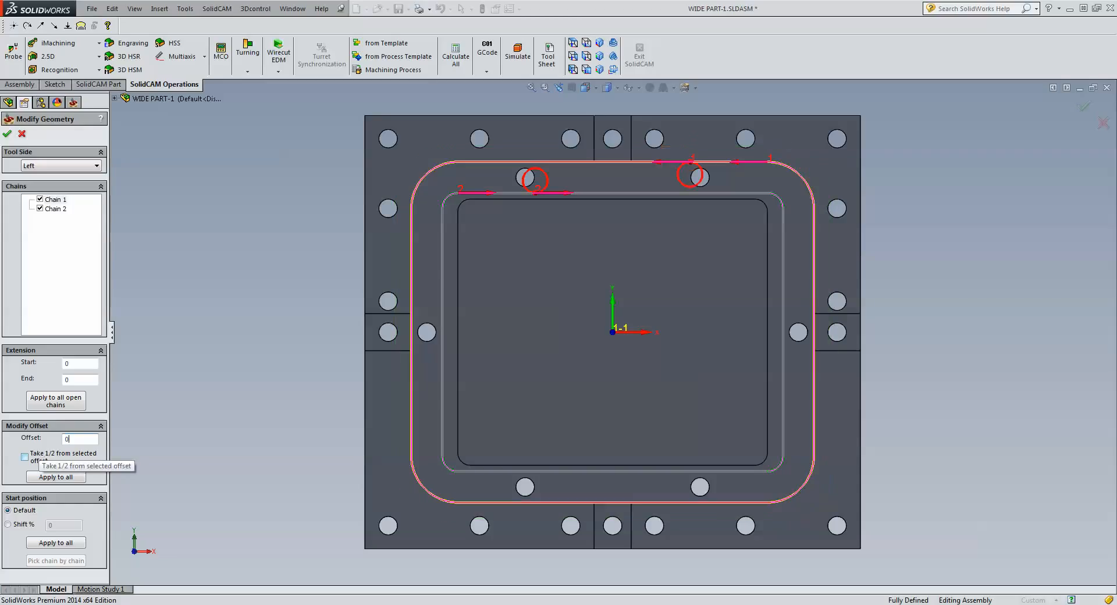
left_click(48, 403)
left_click(73, 477)
left_click(7, 136)
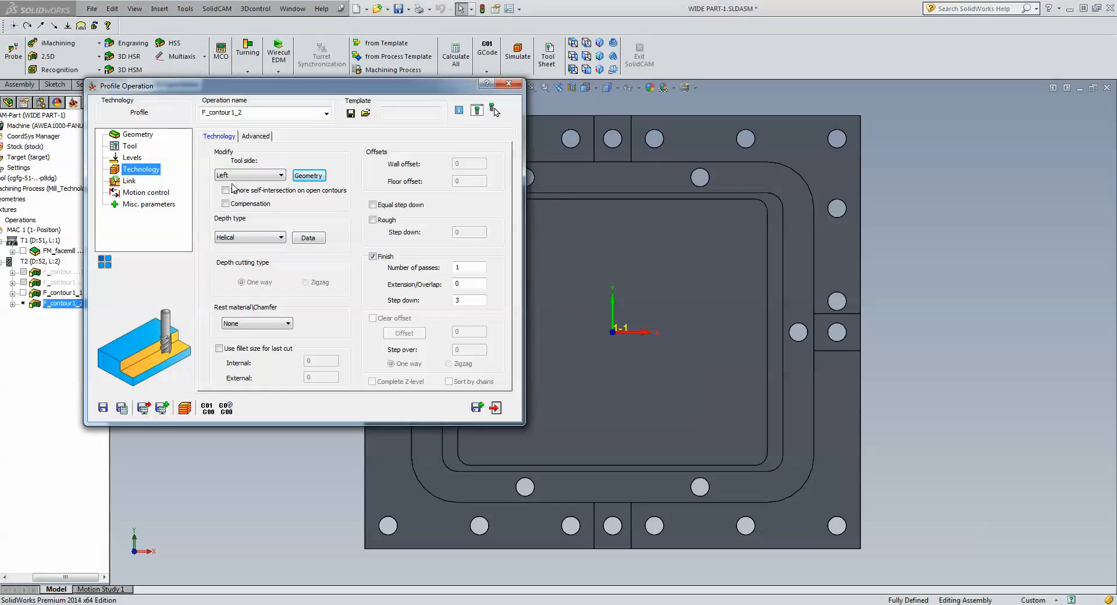
Set an Arc lead-in of radius 1 with lead-out same as lead-in, then save and simulate.
left_click(129, 181)
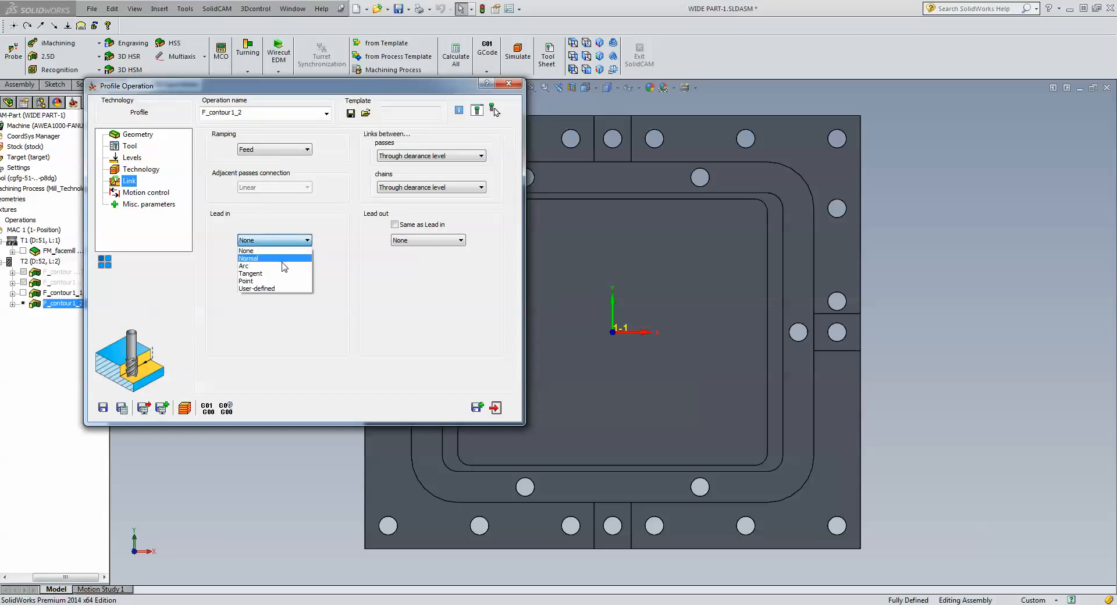
left_click(283, 256)
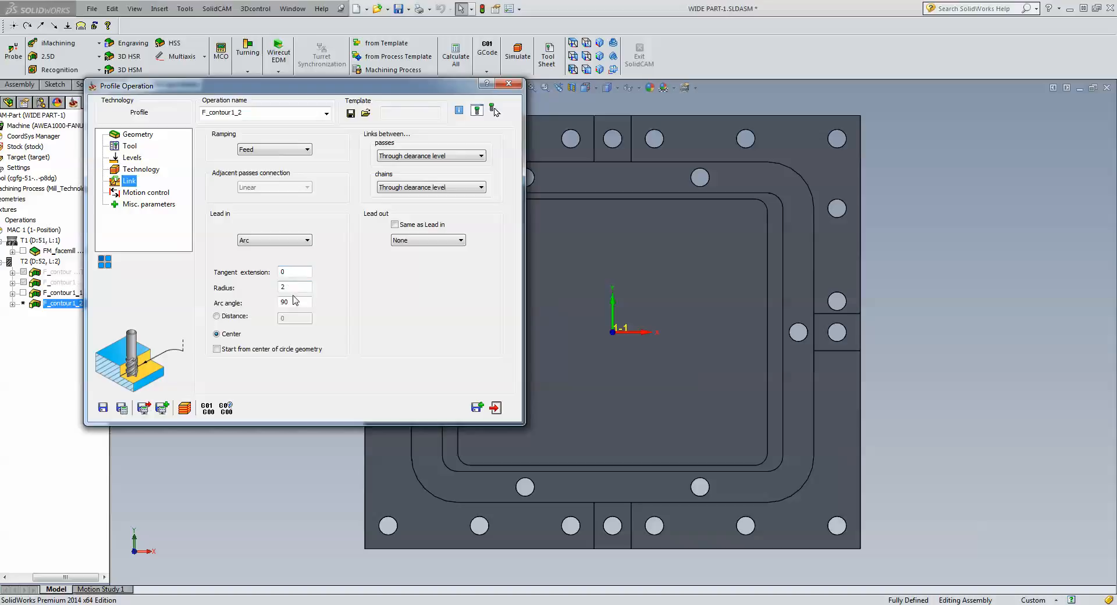
left_click(295, 288)
type("1")
left_click(396, 224)
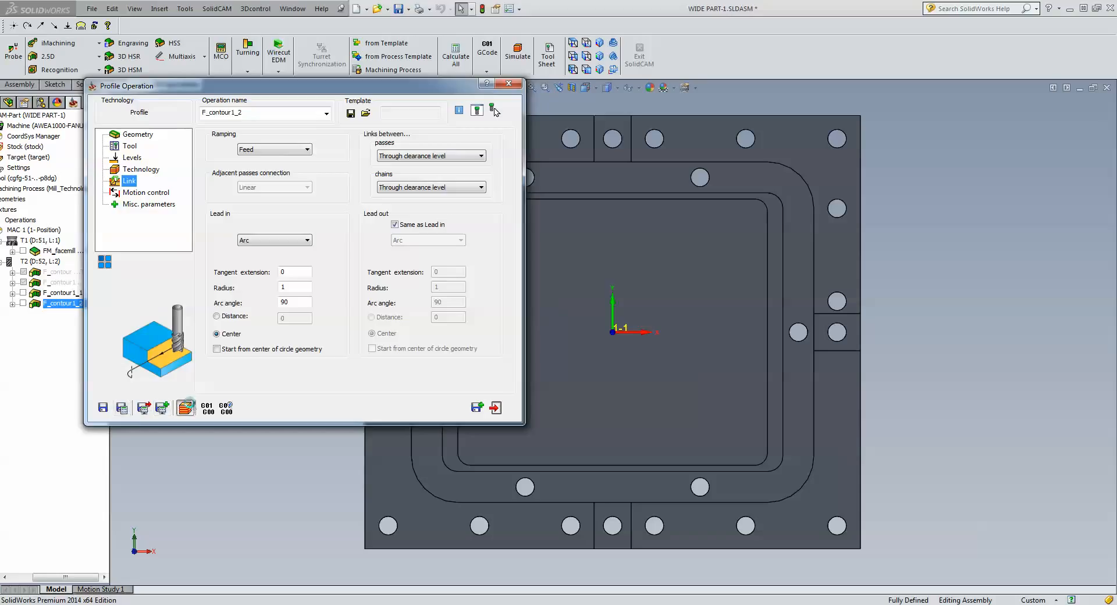
left_click(185, 408)
left_click(144, 252)
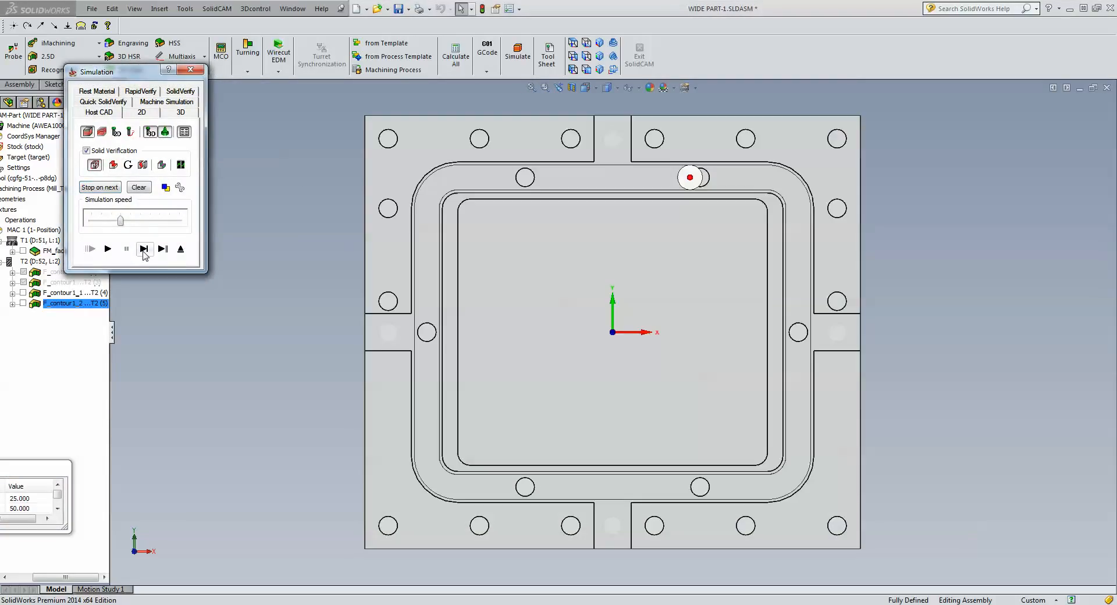
Single-step the tool around the pocket, play the full arc lead-in toolpath, and exit.
left_click(144, 252)
left_click(144, 252)
left_click(144, 249)
left_click(144, 252)
left_click(143, 252)
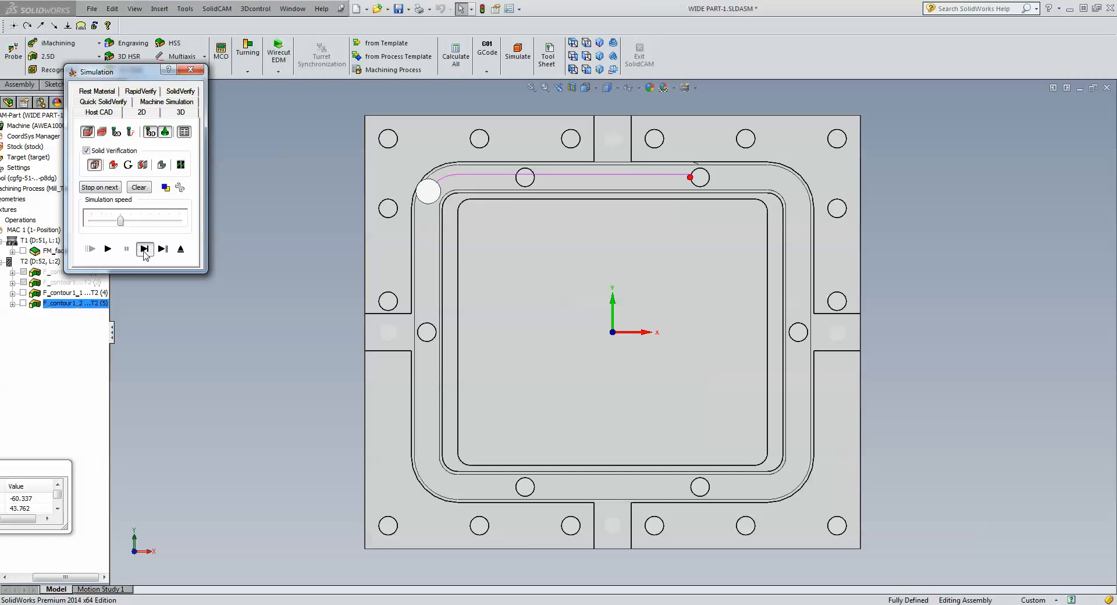
left_click(144, 252)
left_click(144, 252)
left_click(144, 252)
left_click(143, 252)
left_click(144, 252)
left_click(143, 252)
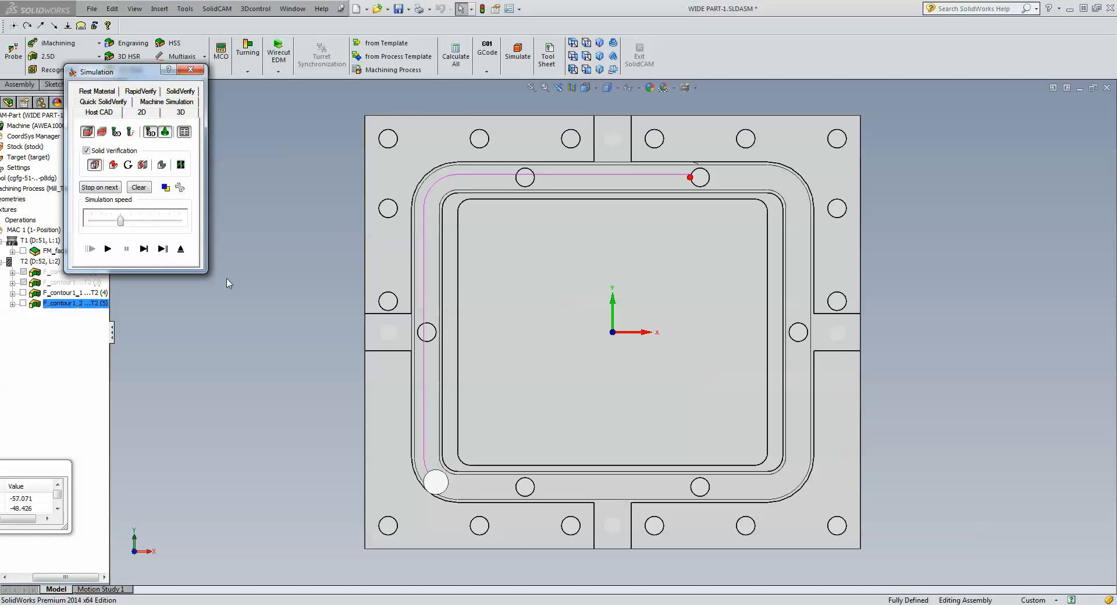
left_click(265, 415)
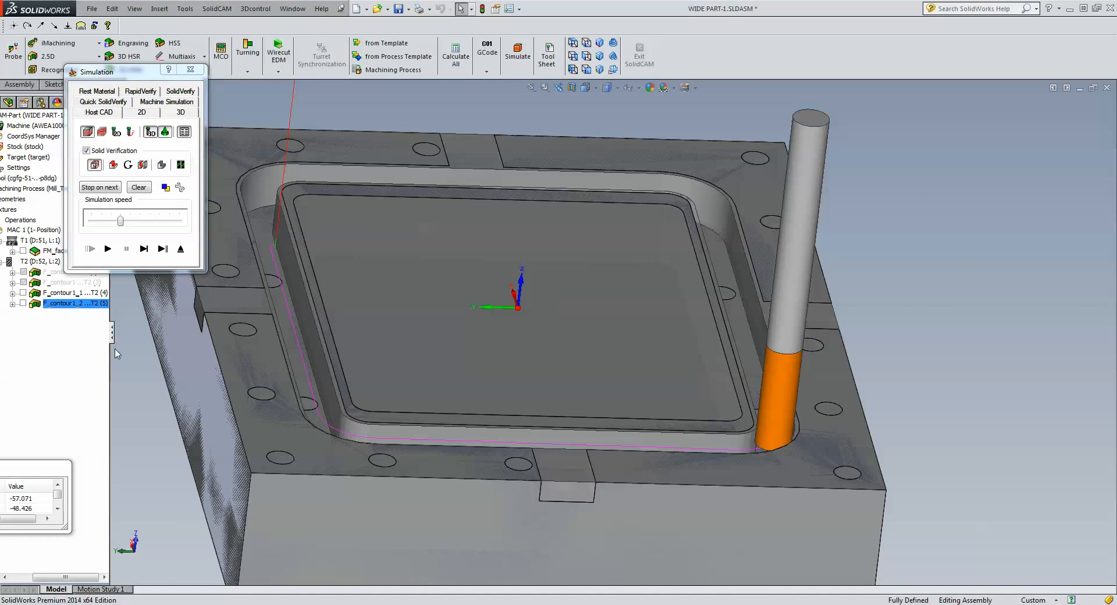
left_click(108, 250)
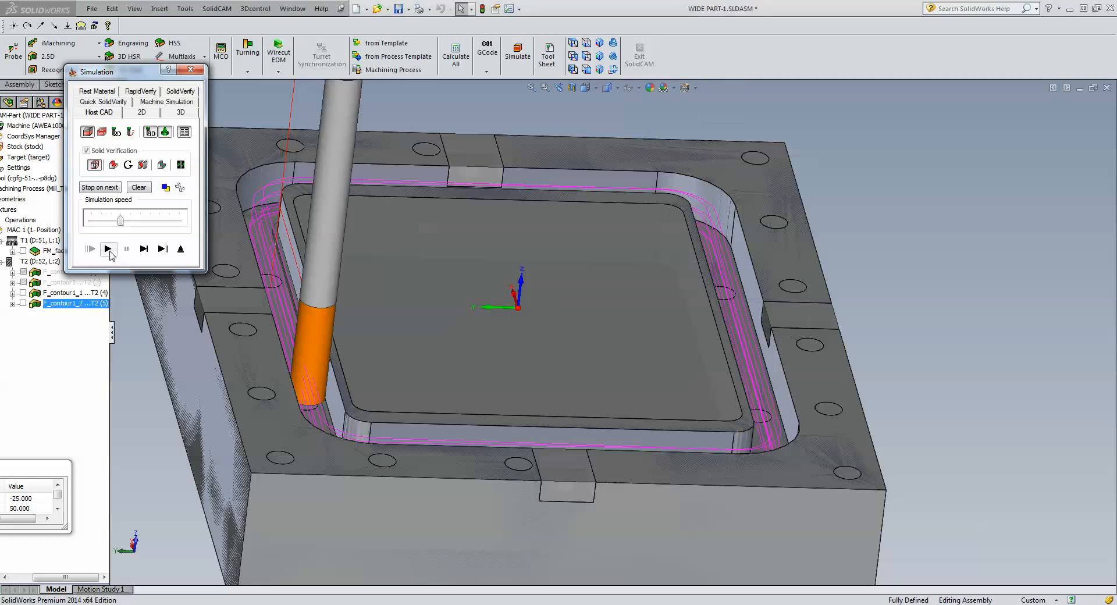
left_click(185, 251)
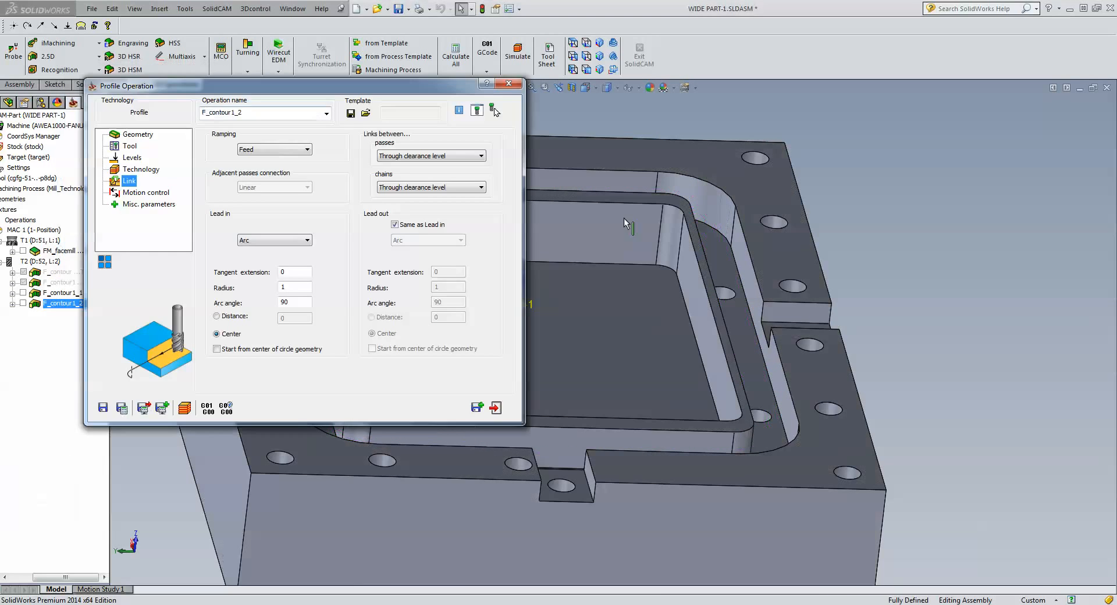
Exit the profile operation and select F_contour1_1 and F_contour1_2 together in the Operations tree.
left_click(496, 408)
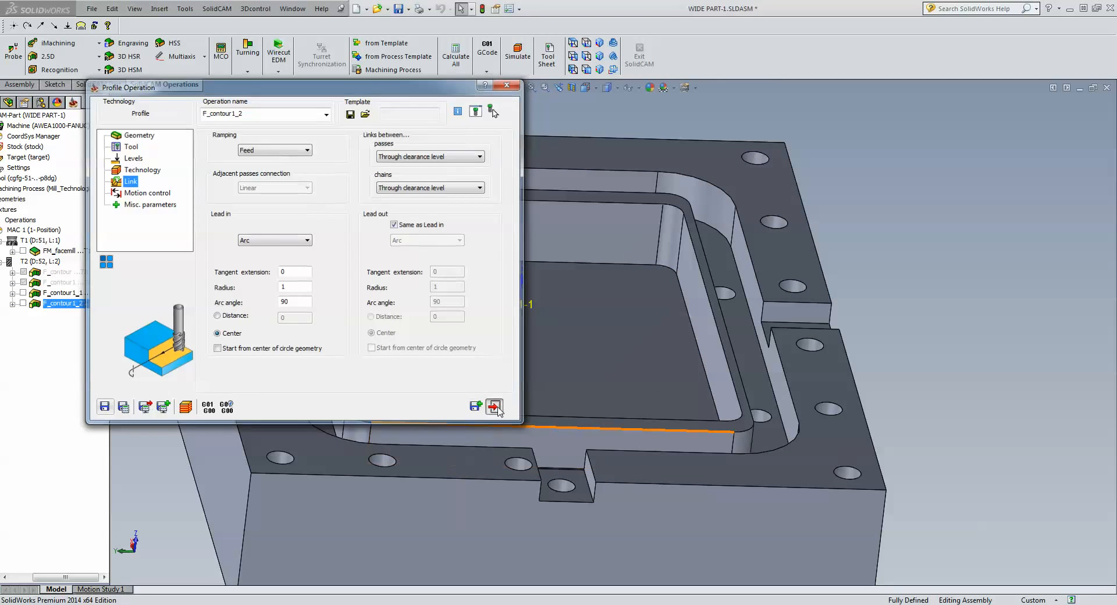
middle_click_drag(1042, 254, 310, 354)
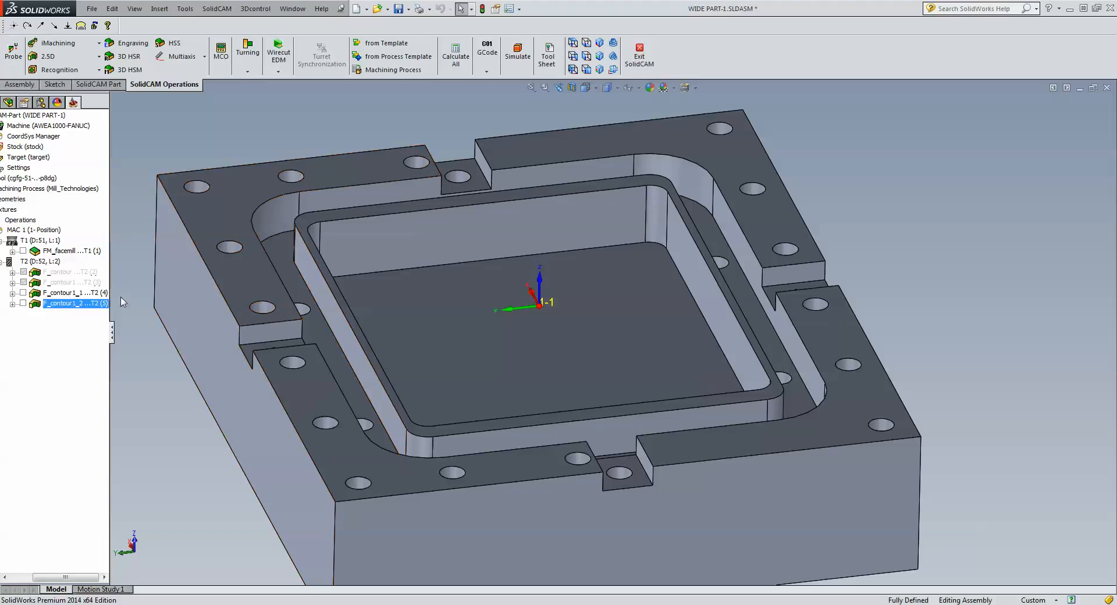
left_click(80, 294)
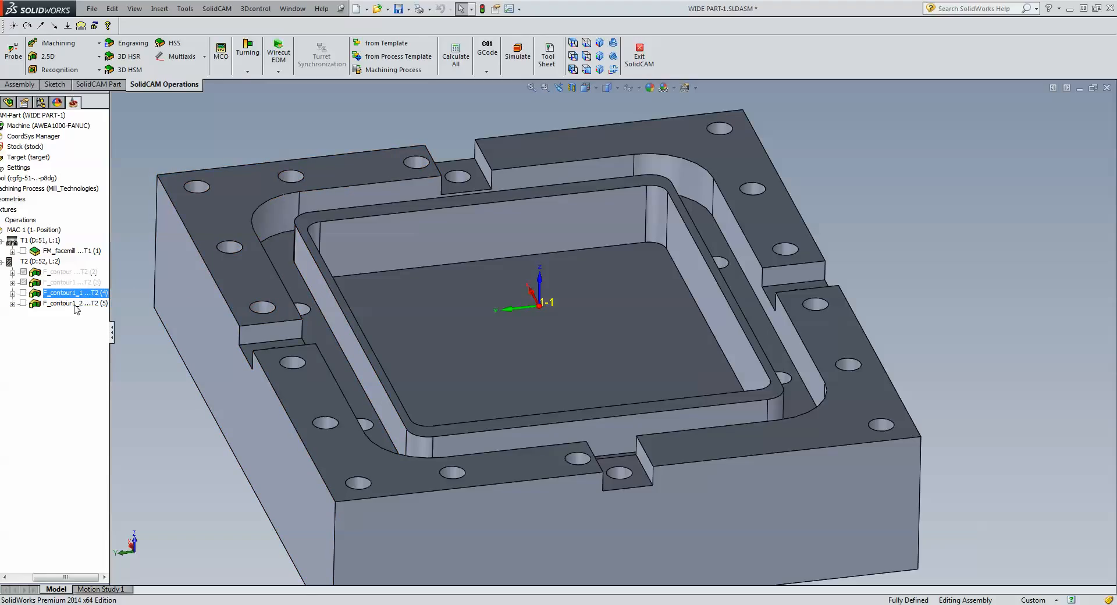
left_click(75, 303, "ctrl")
Create a template from the selected operations and start typing its process name ('ce').
right_click(77, 309)
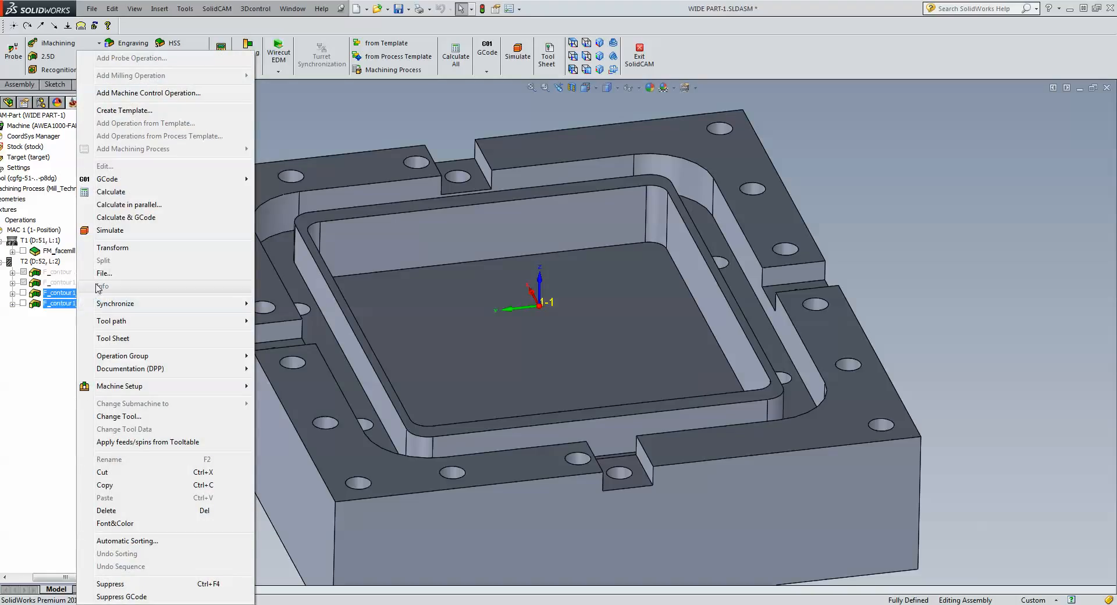
left_click(135, 113)
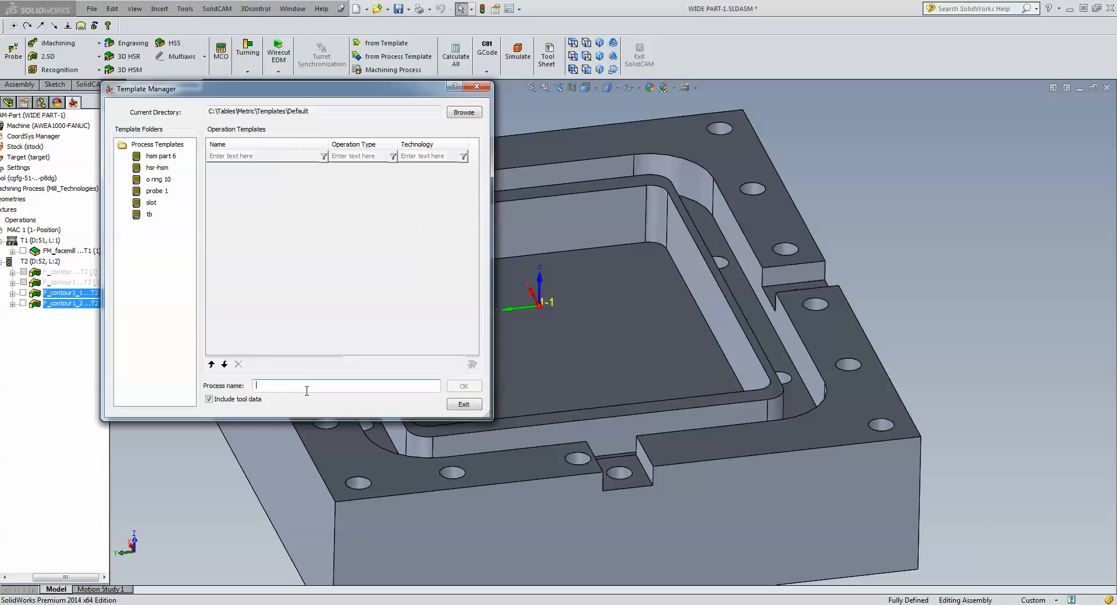
type("center and sides 8mm dia")
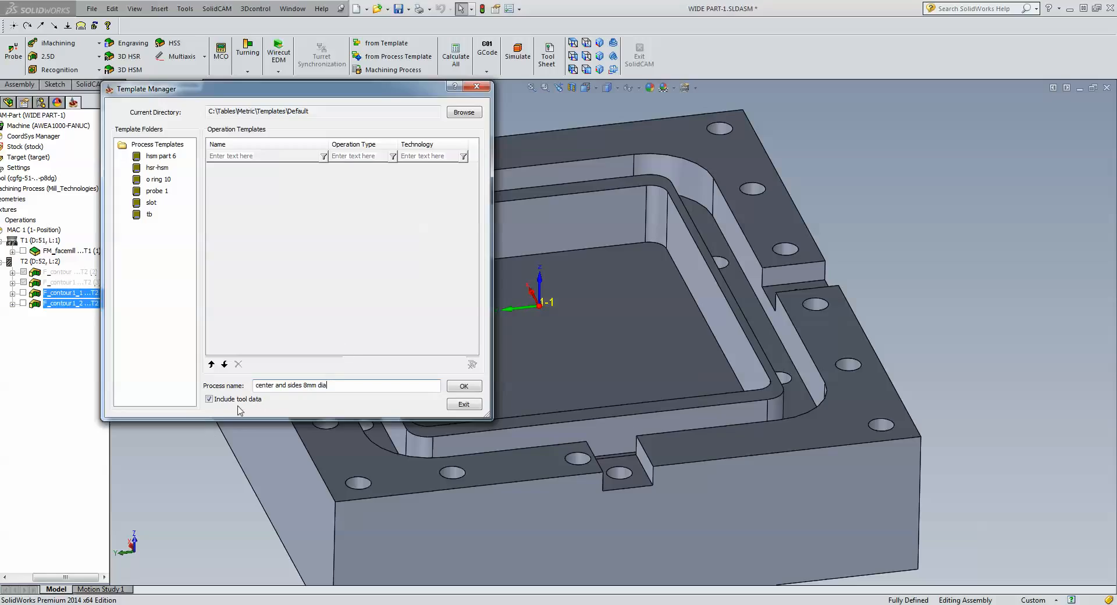
Save the process template 'center and sides 8mm dia' with tool data included.
left_click(461, 387)
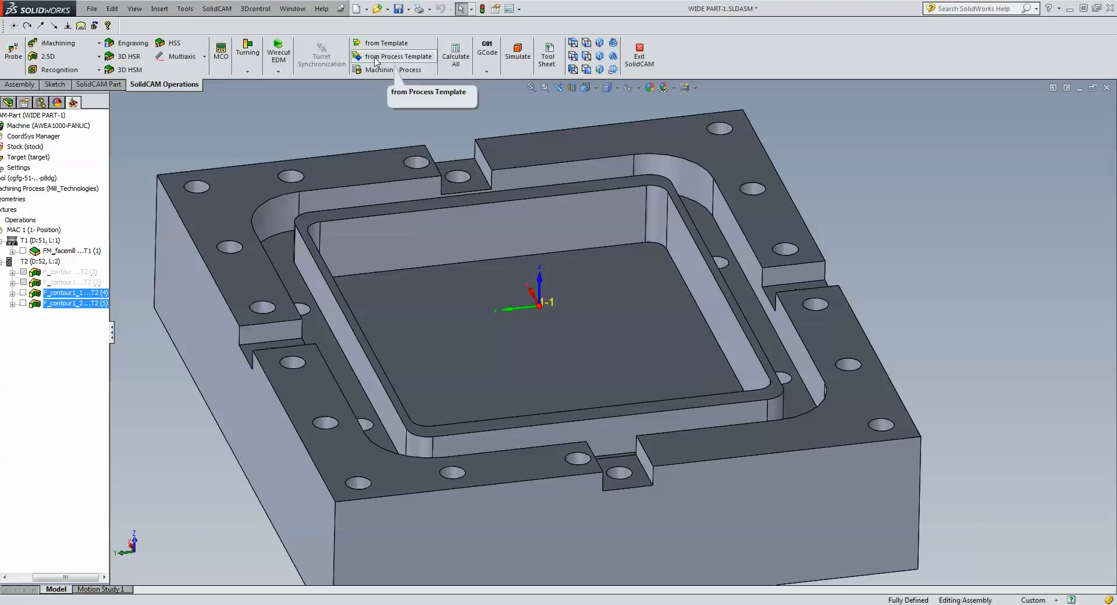
Apply the 'center and sides 8mm dia' process template to reach its Template Common Data.
left_click(419, 58)
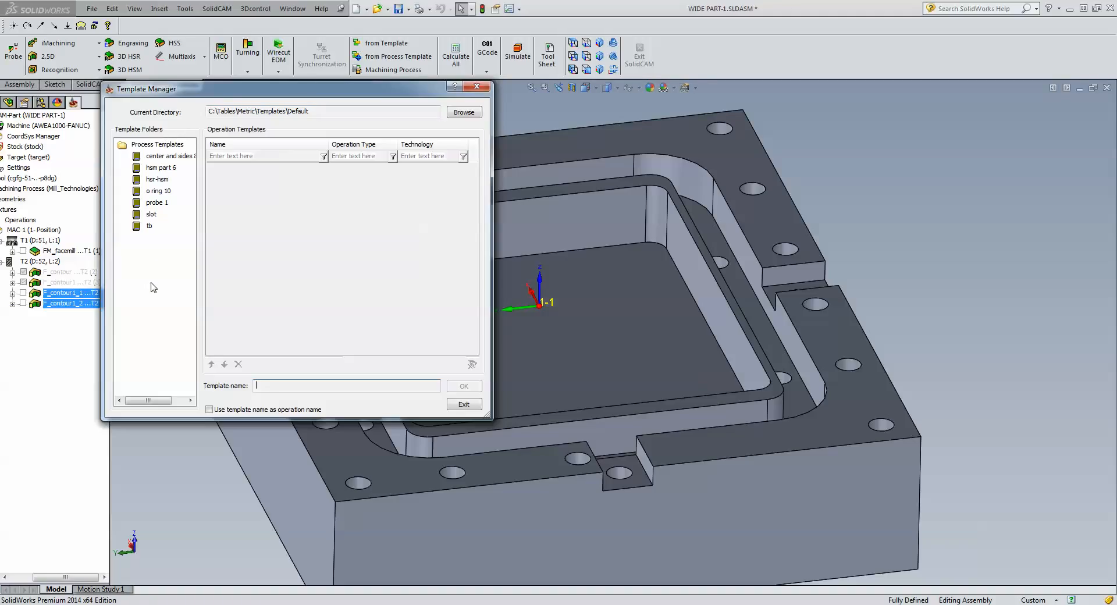
left_click(180, 158)
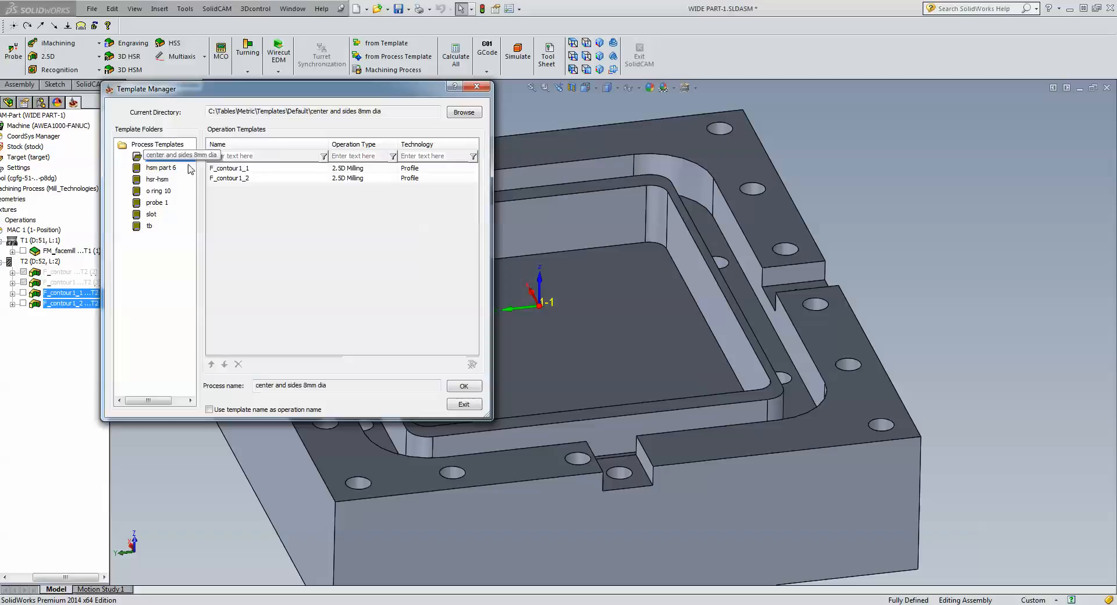
left_click(465, 386)
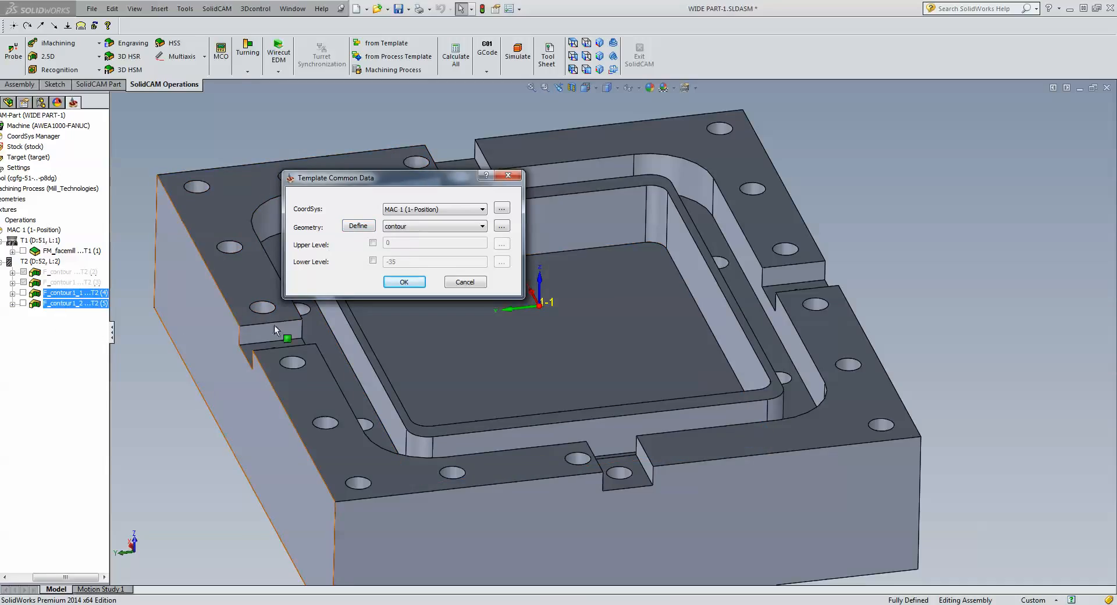
Start a new geometry and chain the two step edges each of the left and top slots.
left_click(357, 226)
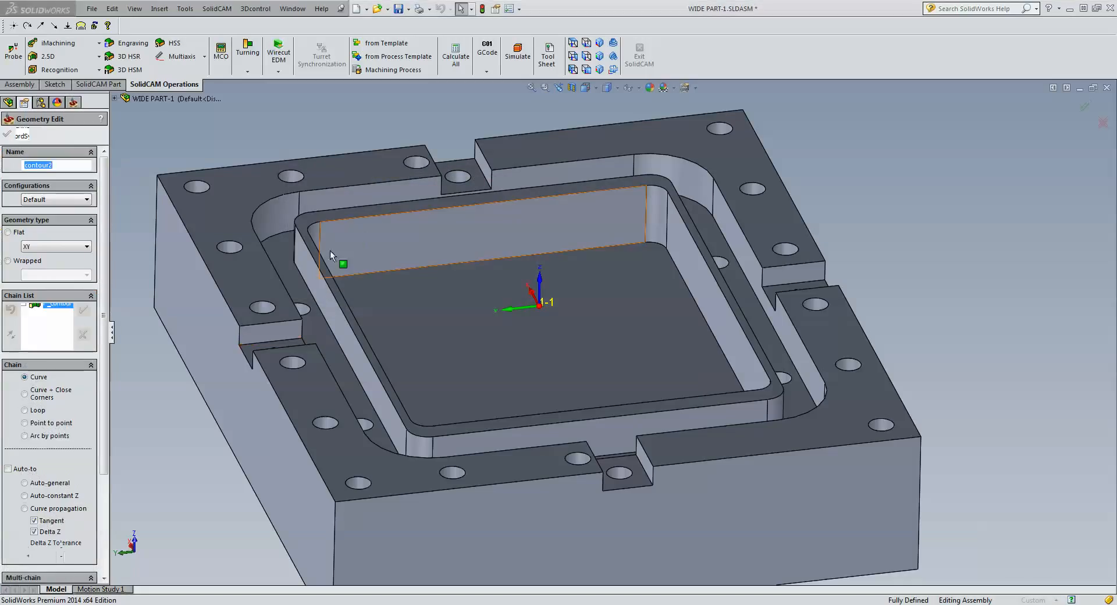
left_click(265, 349)
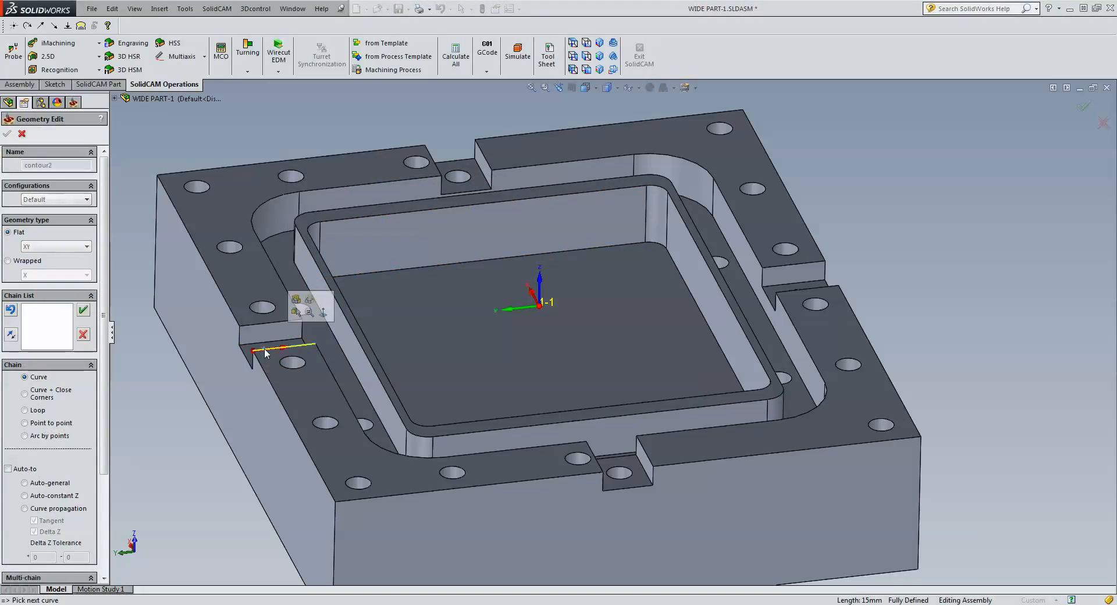
left_click(83, 310)
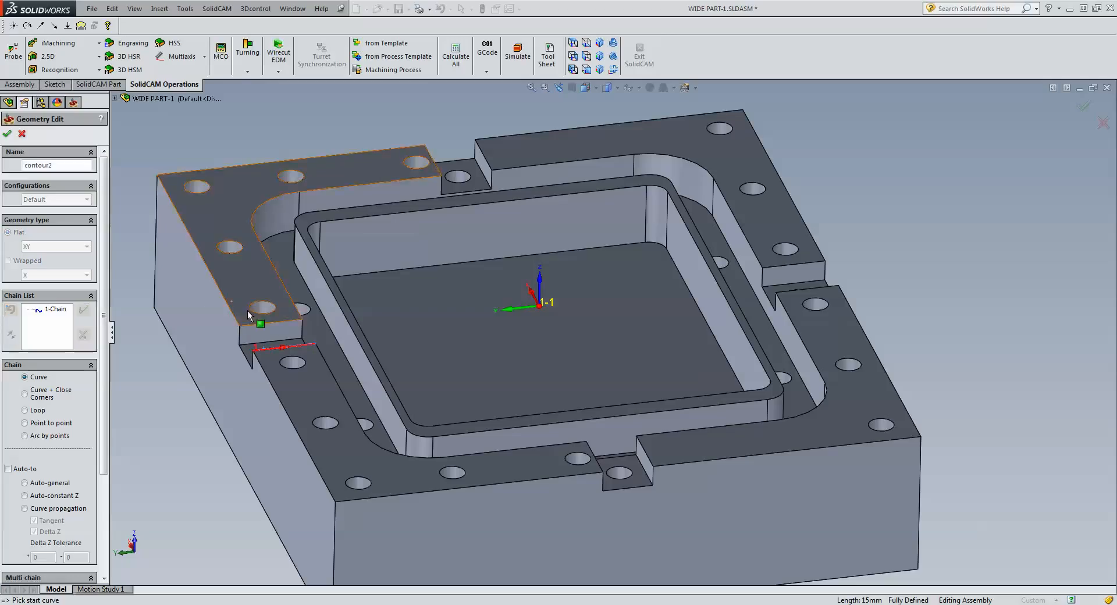
left_click(294, 321)
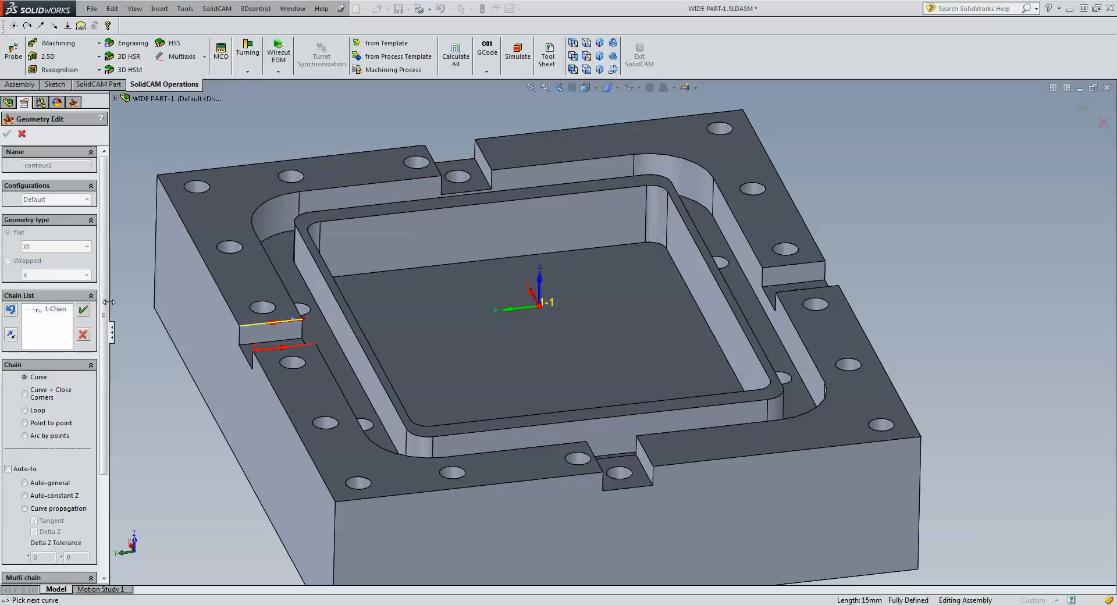
left_click(83, 310)
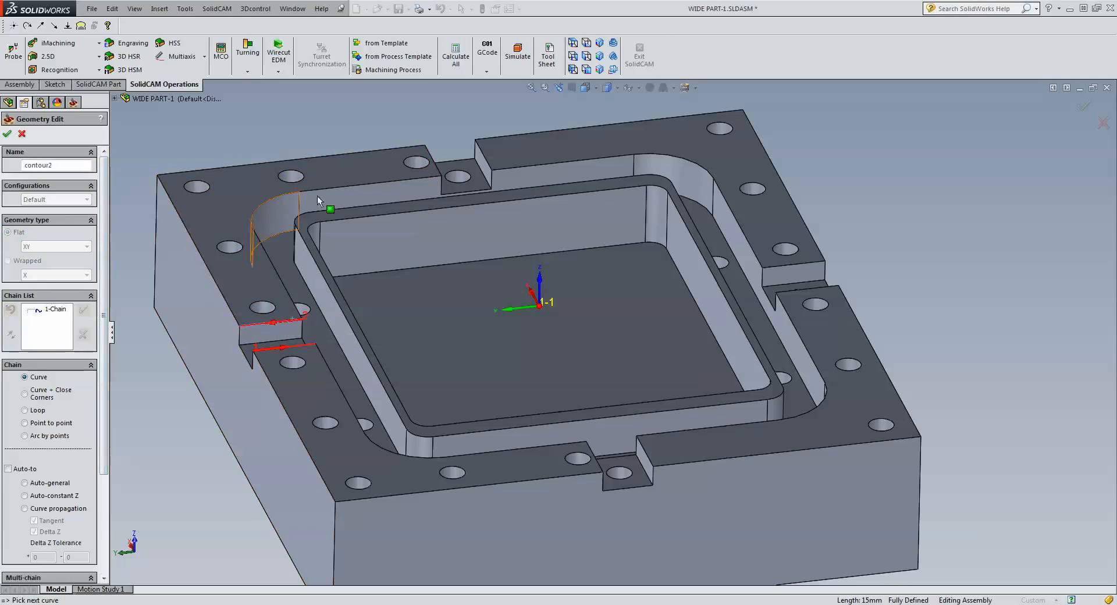
left_click(431, 156)
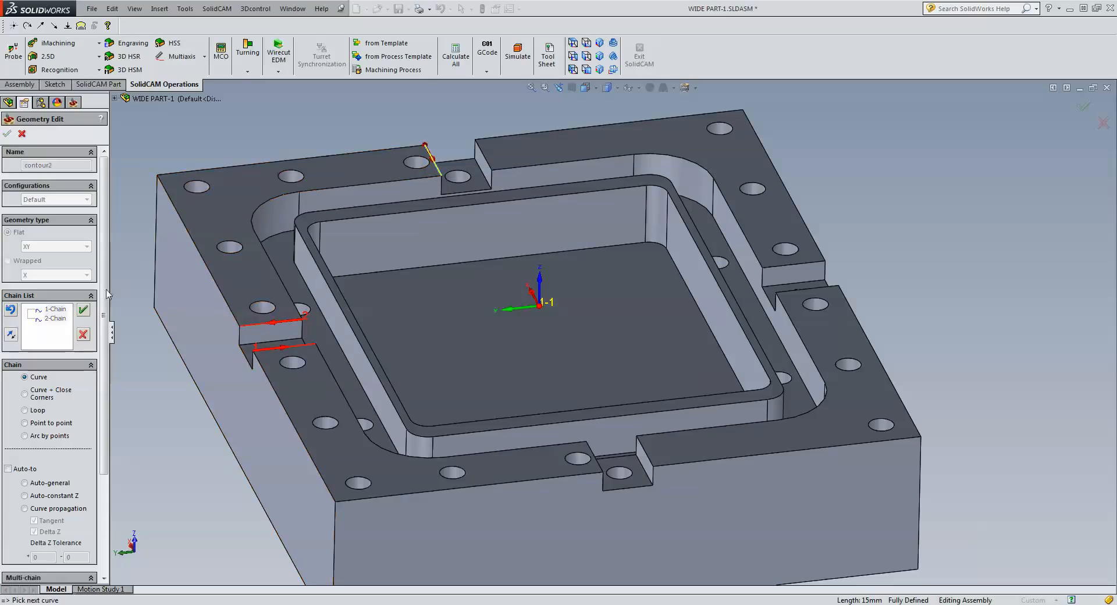
left_click(83, 311)
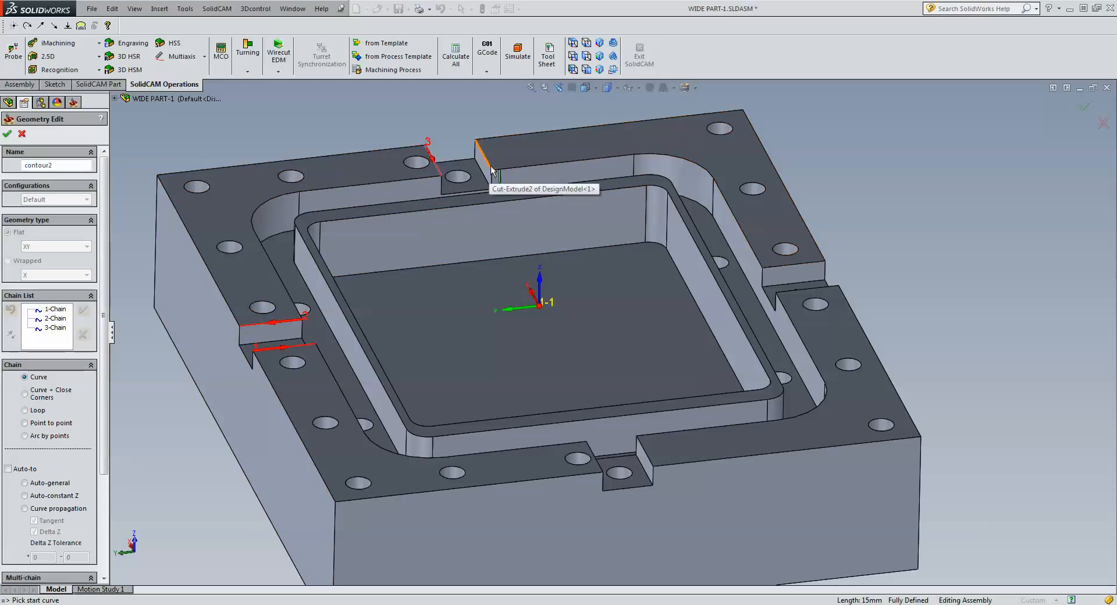
left_click(492, 170)
left_click(83, 311)
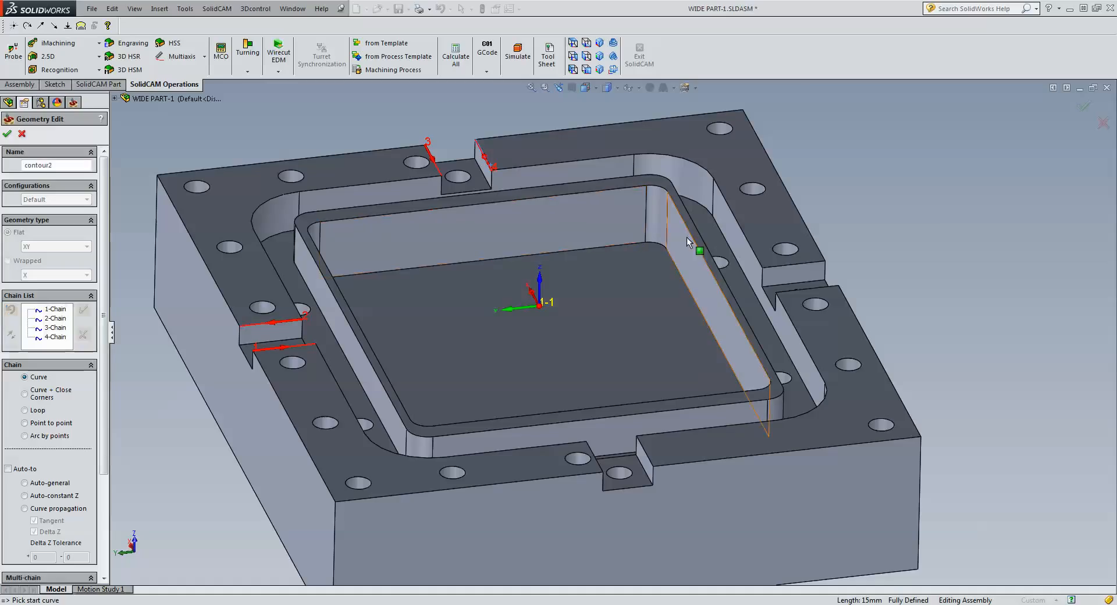
Chain the step edges of the right and bottom slots and finish geometry contour2.
left_click(794, 263)
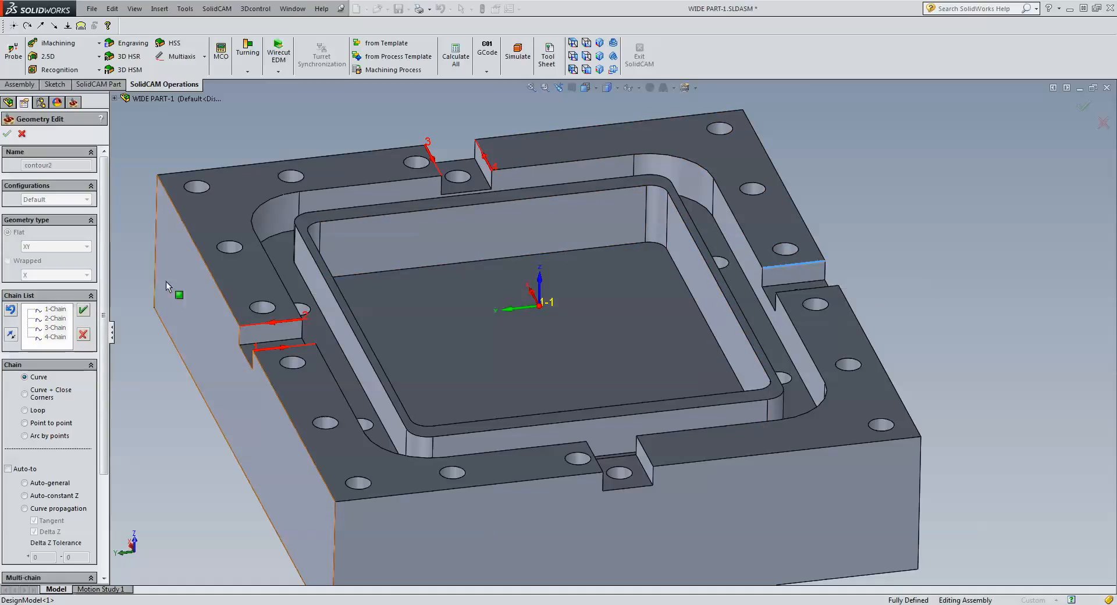
left_click(83, 310)
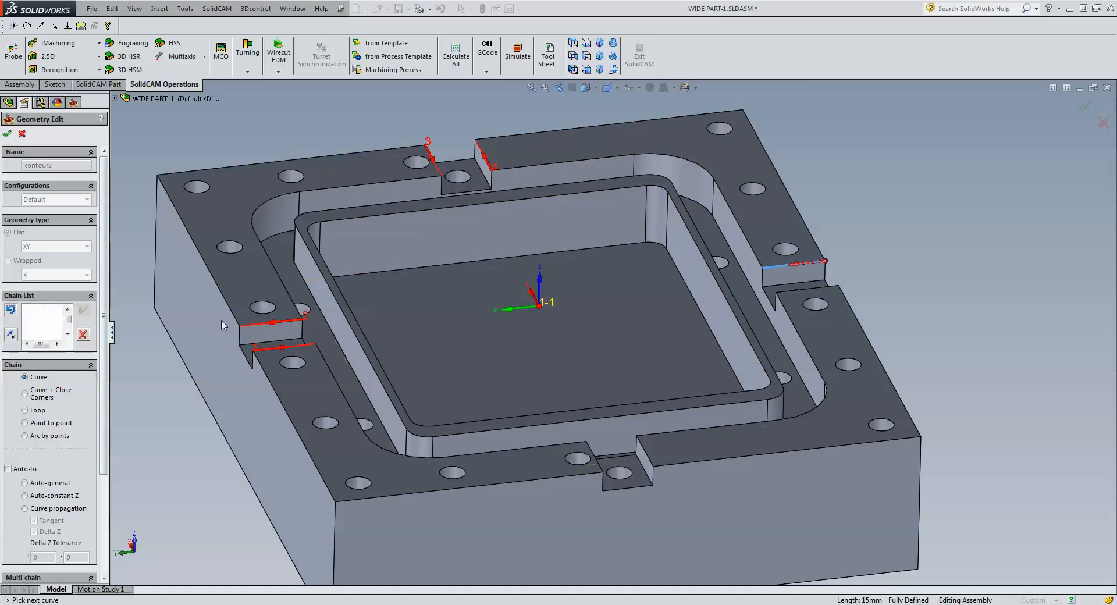
left_click(786, 293)
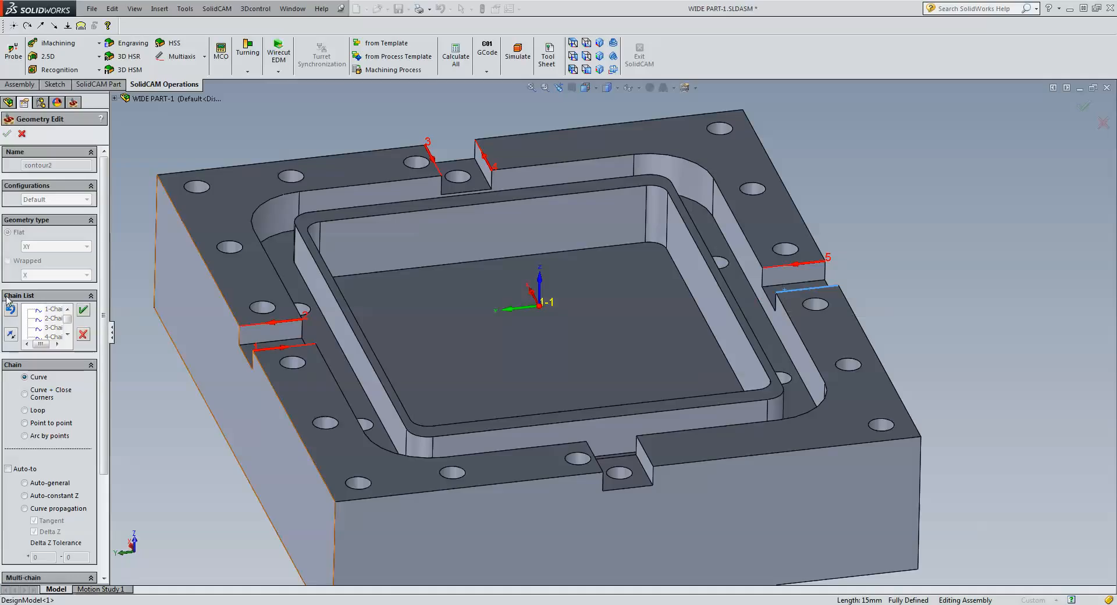
left_click(83, 310)
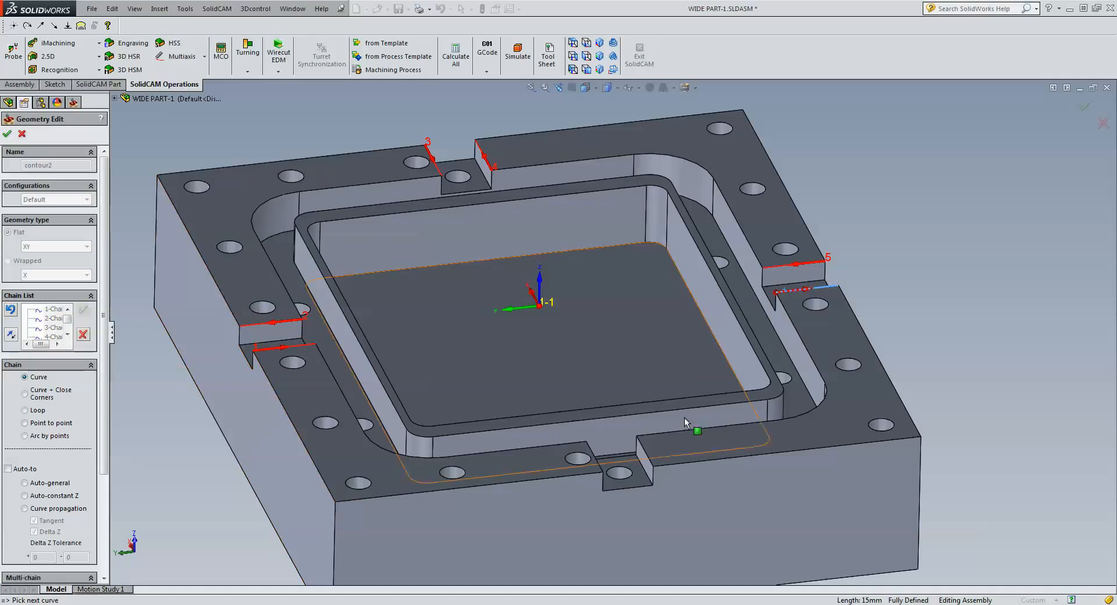
left_click(650, 460)
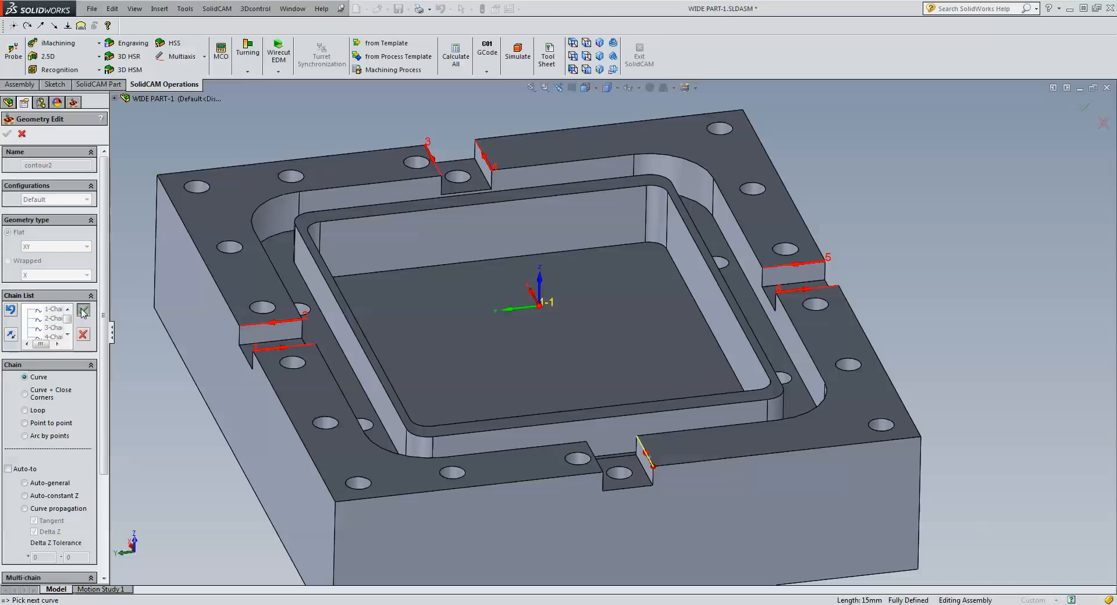
left_click(83, 311)
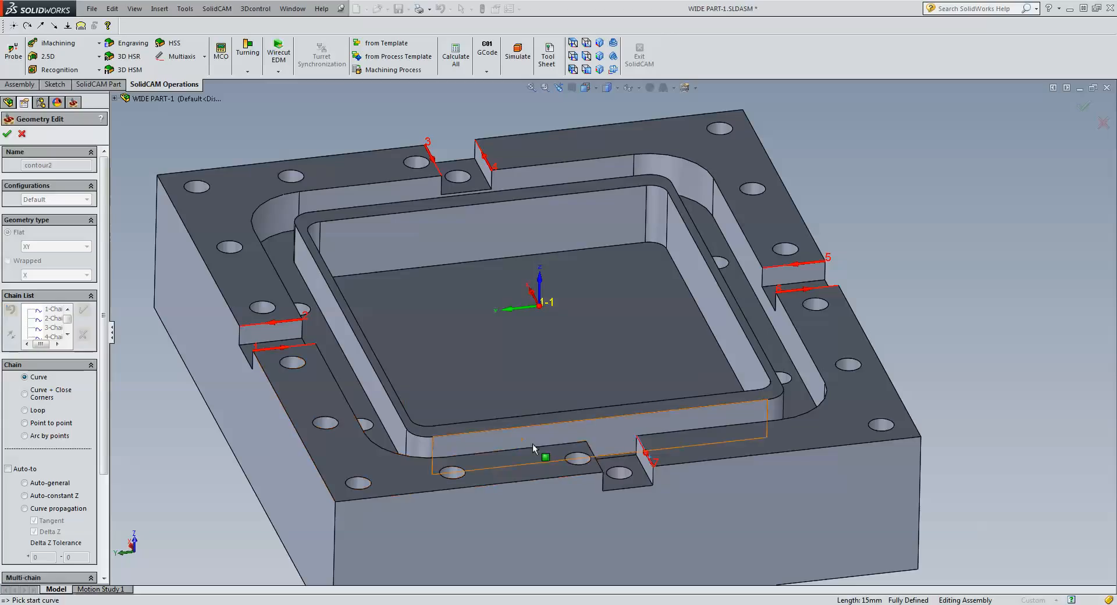
left_click(589, 446)
left_click(85, 312)
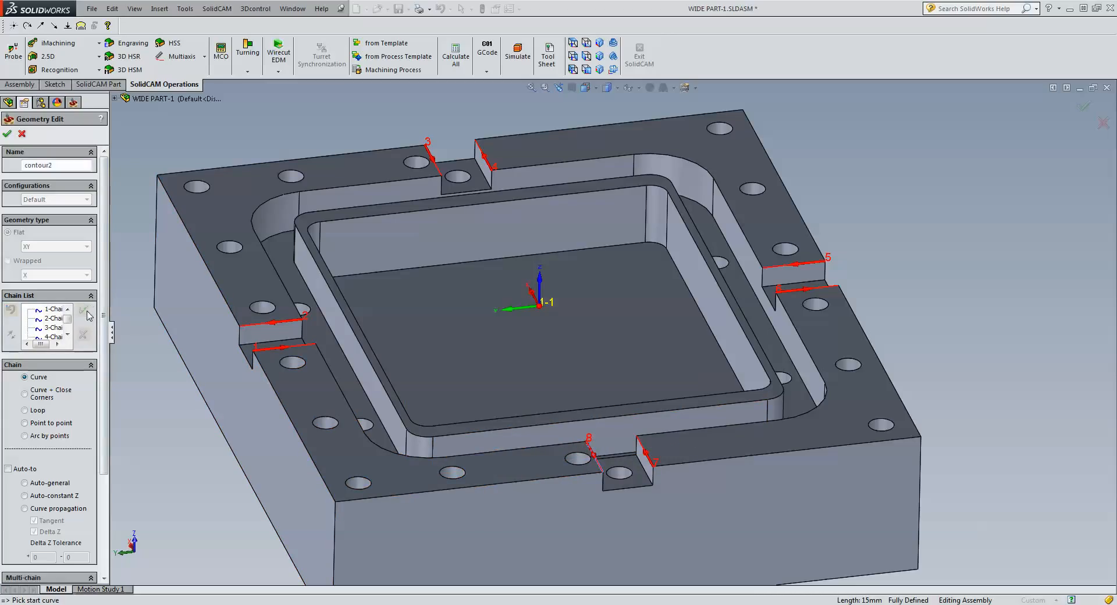
left_click(6, 133)
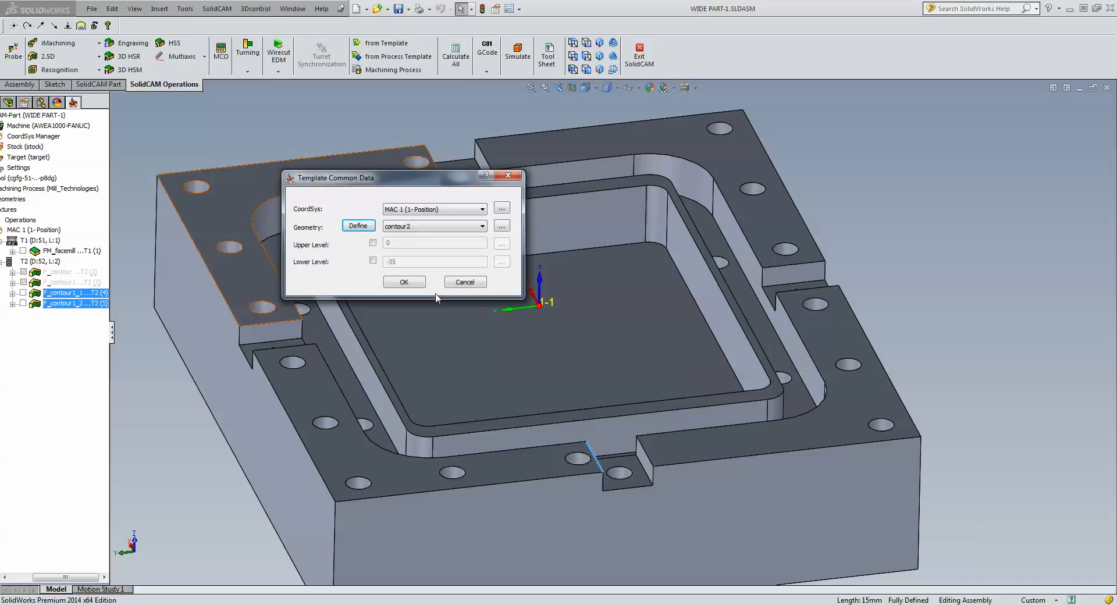
Create the template operations and open F_contour2, reviewing its tool.
left_click(409, 283)
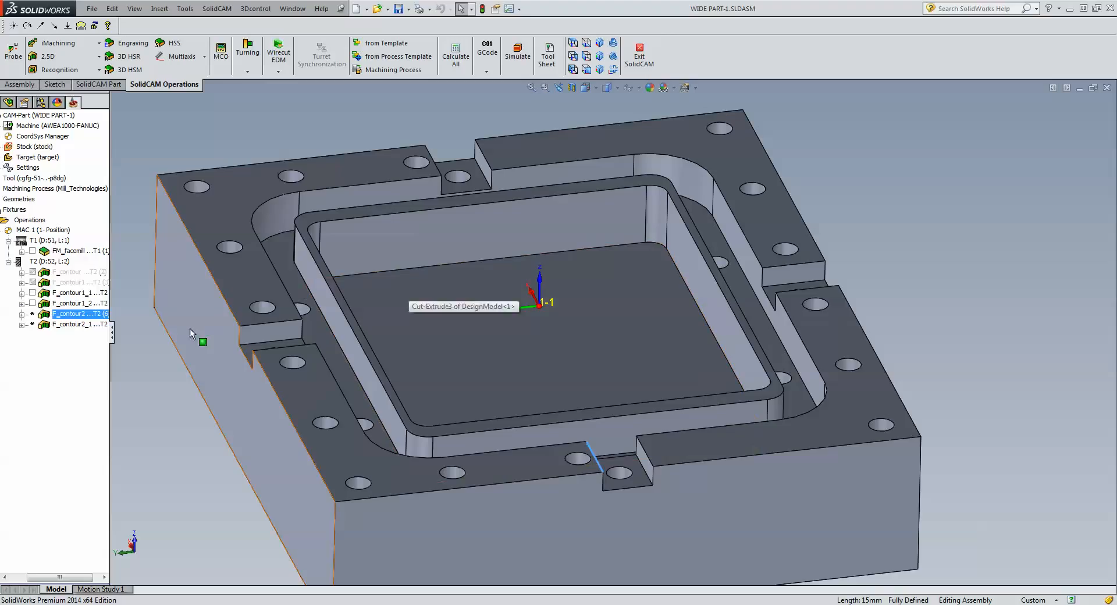
double_click(92, 316)
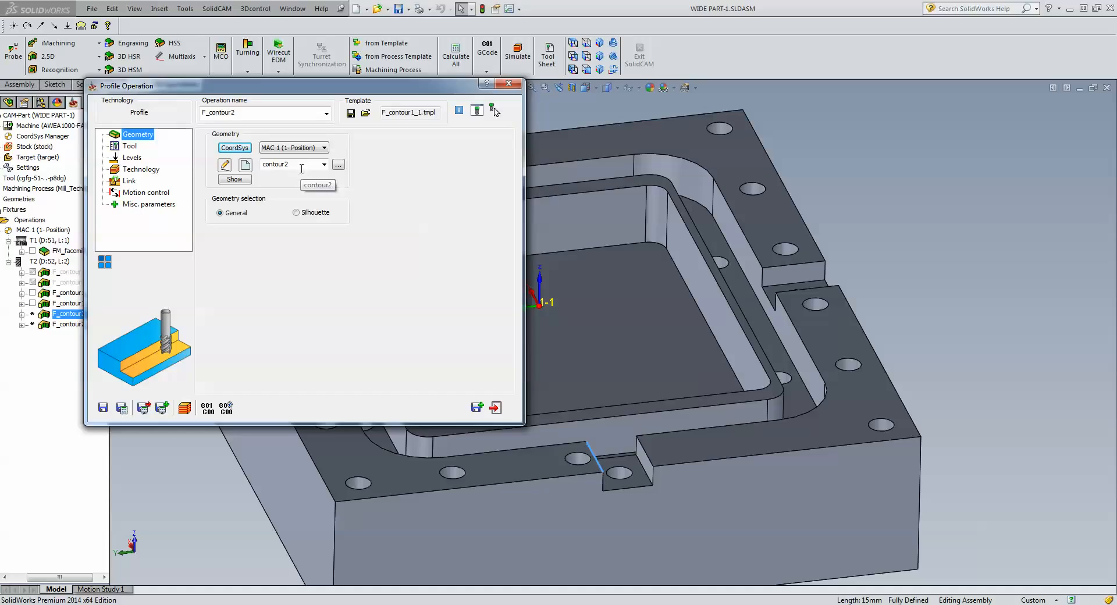
left_click(129, 146)
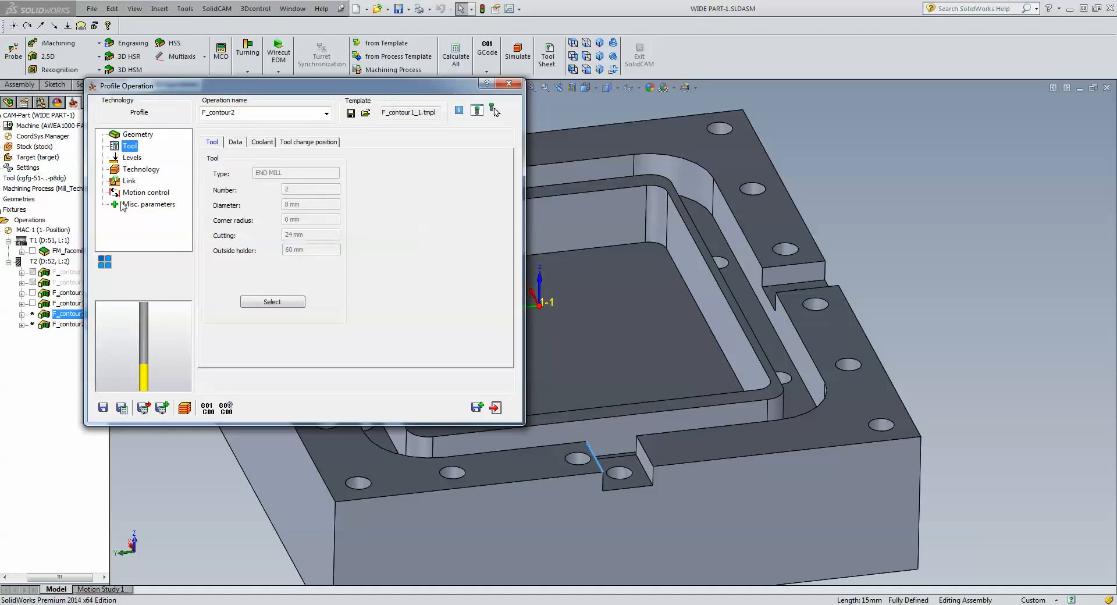
Set F_contour2's upper level from the top face and profile depth from the slot floor.
left_click(135, 157)
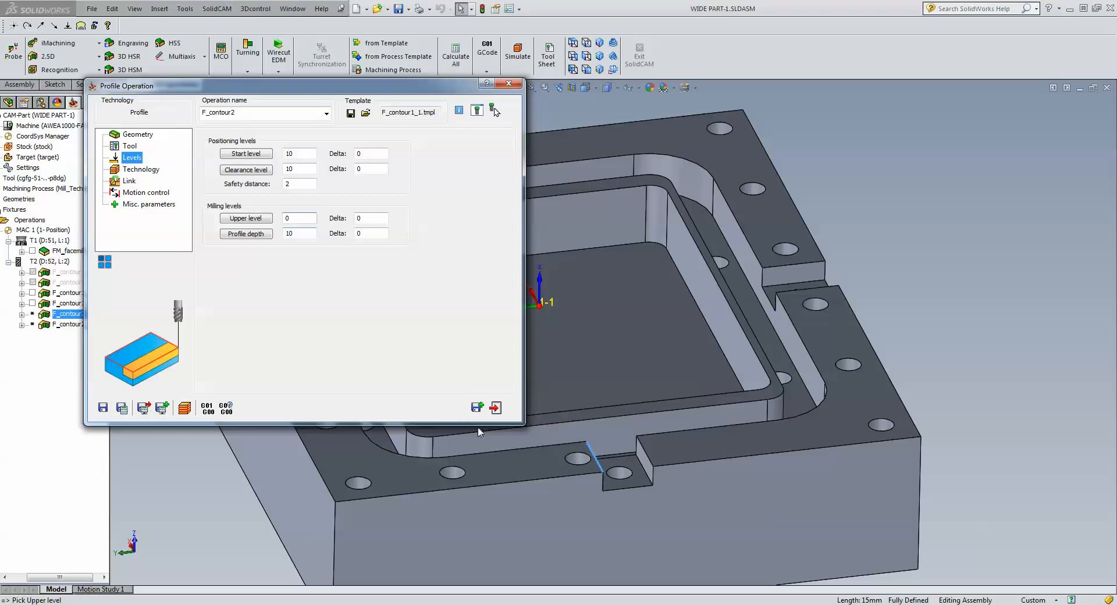
left_click(519, 476)
left_click(302, 232)
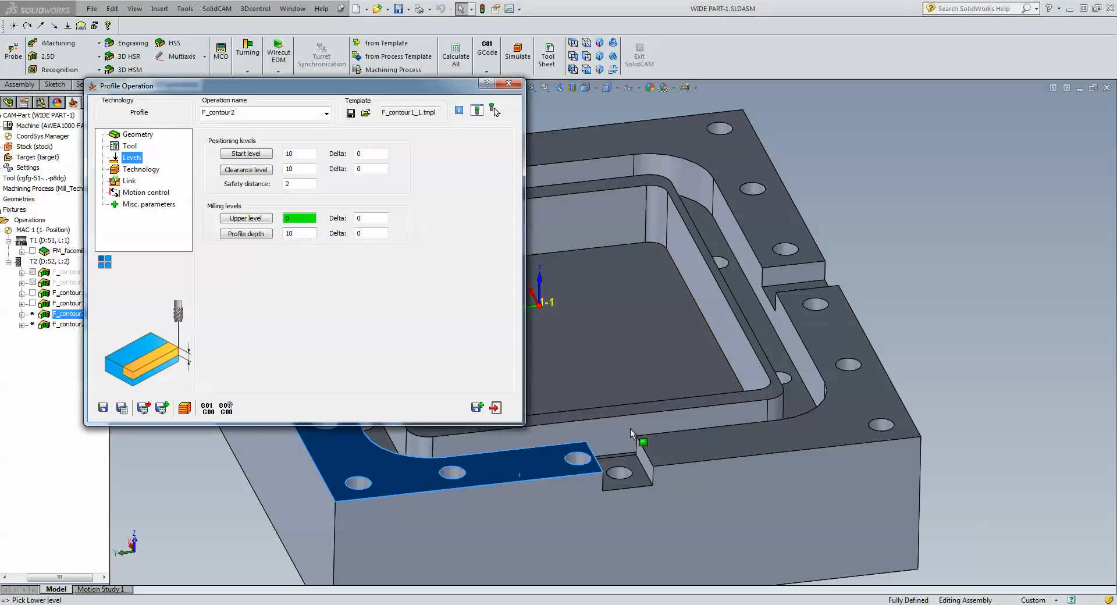
left_click(637, 478)
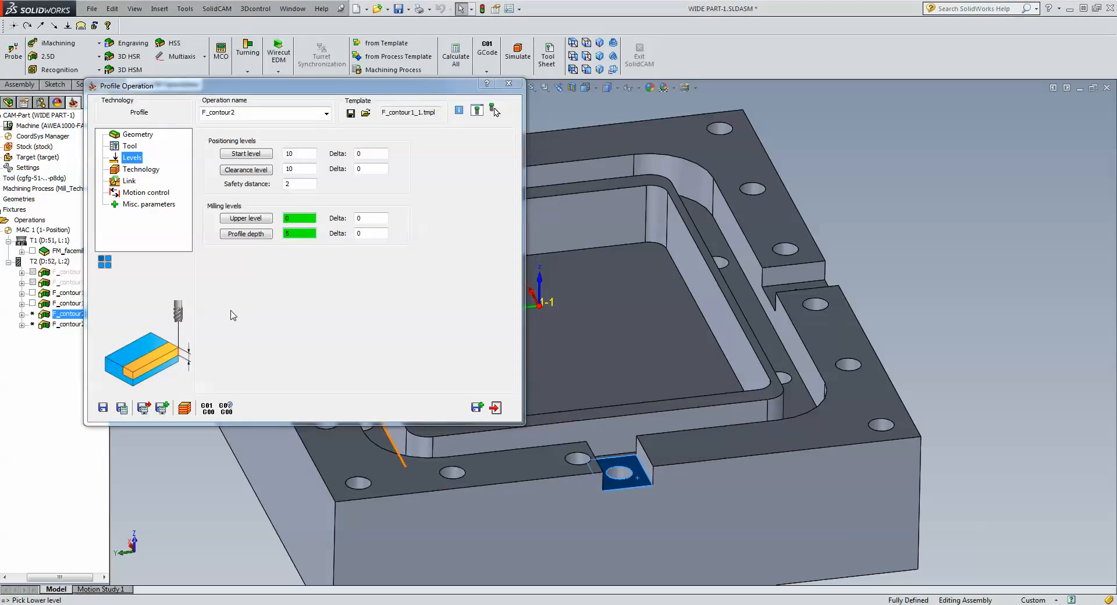
left_click(131, 169)
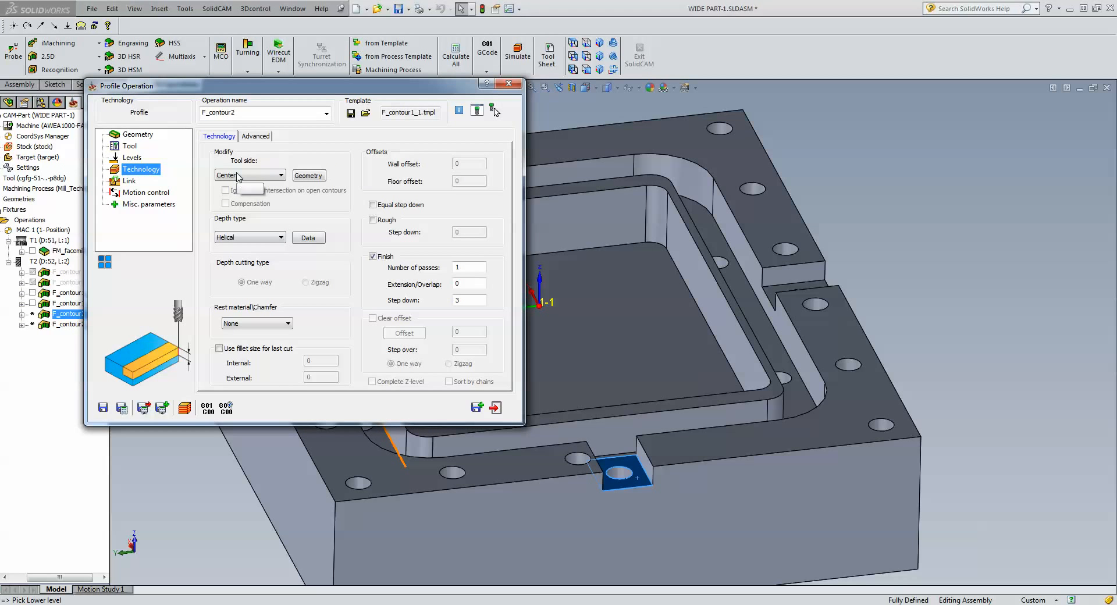
left_click(574, 41)
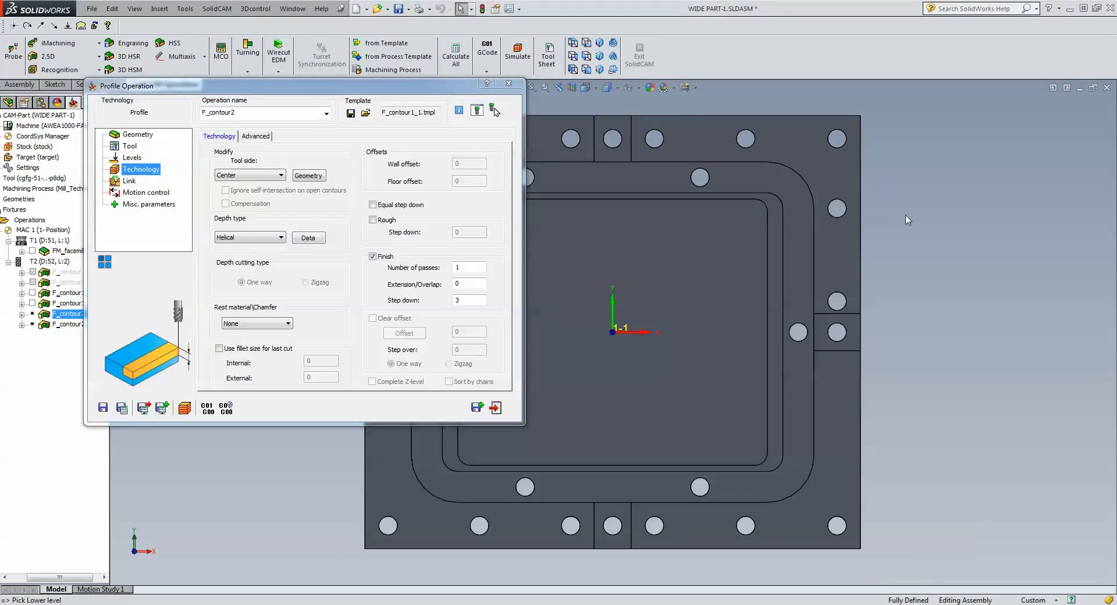
Exclude Chains 2 and 4 and apply a -6 offset, half the 15mm slot edge, to all chains.
left_click(309, 176)
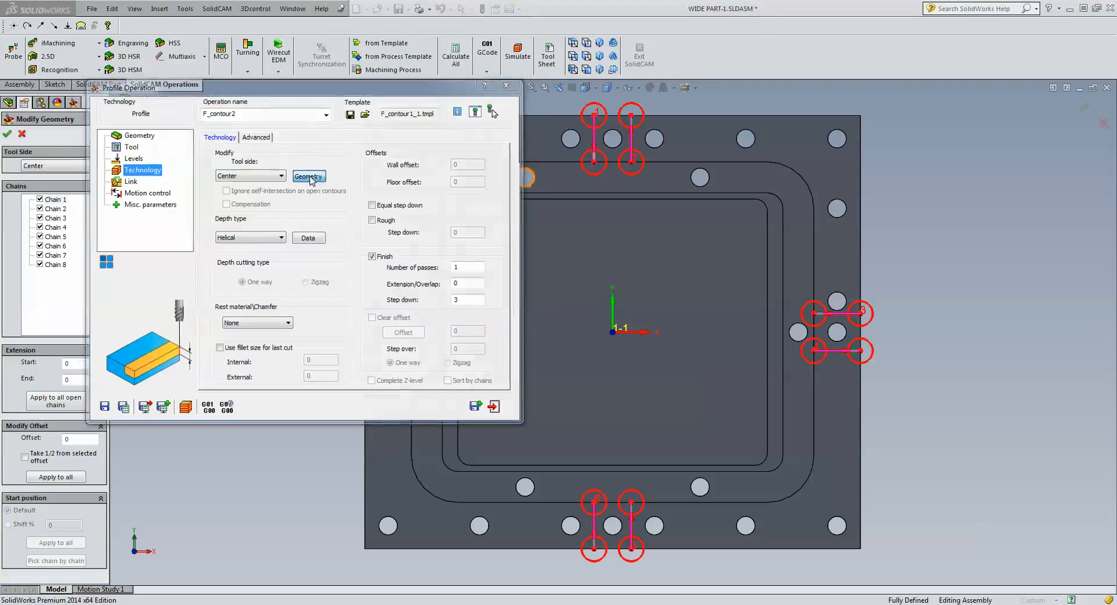
left_click(39, 208)
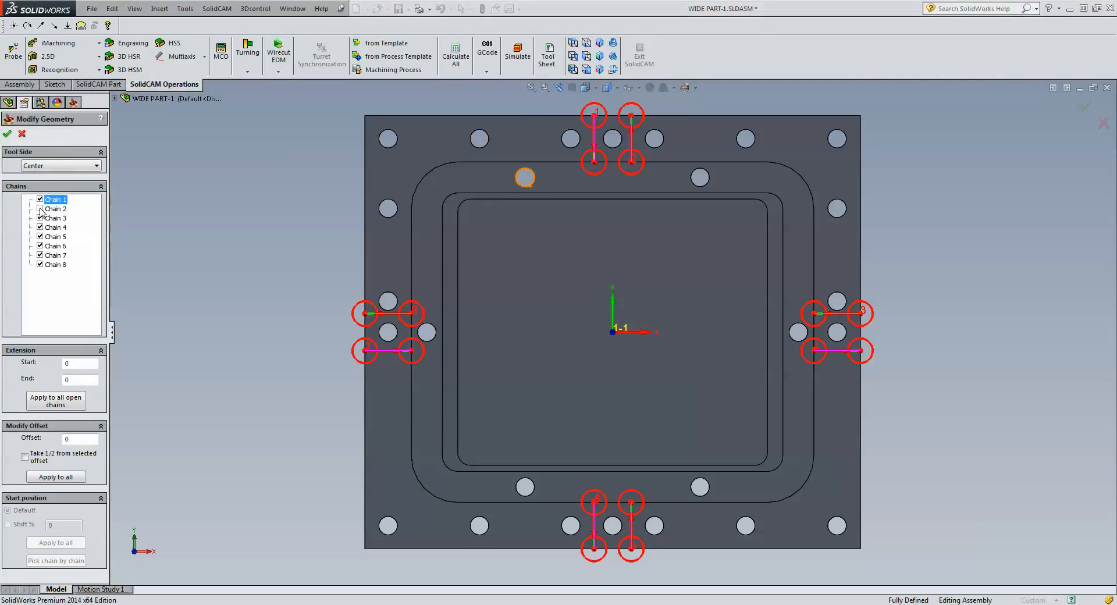
left_click(39, 227)
left_click(217, 257)
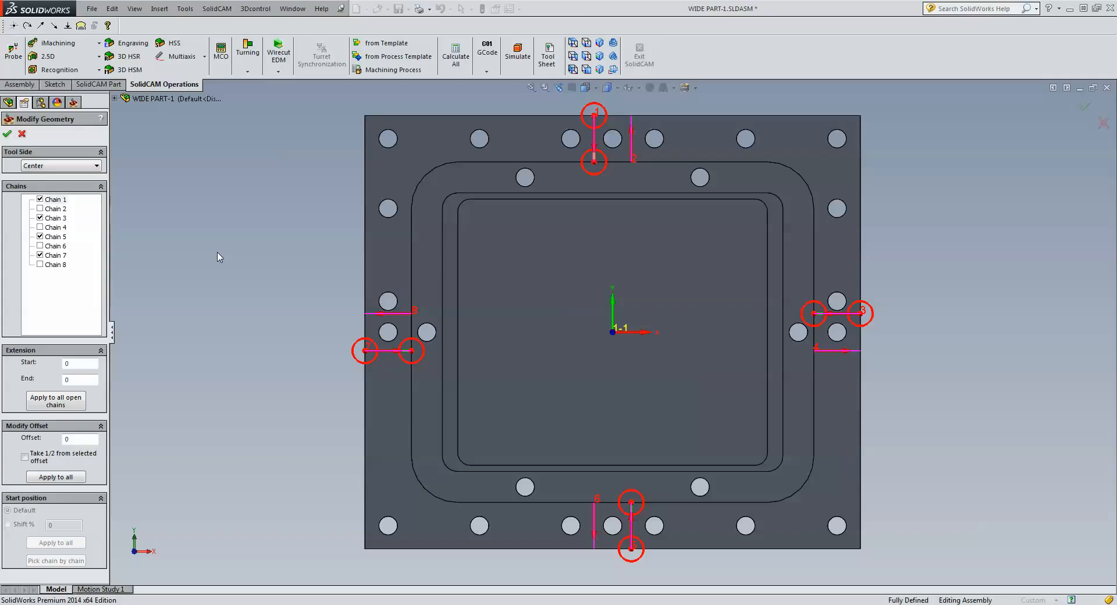
left_click(25, 457)
left_click(631, 150)
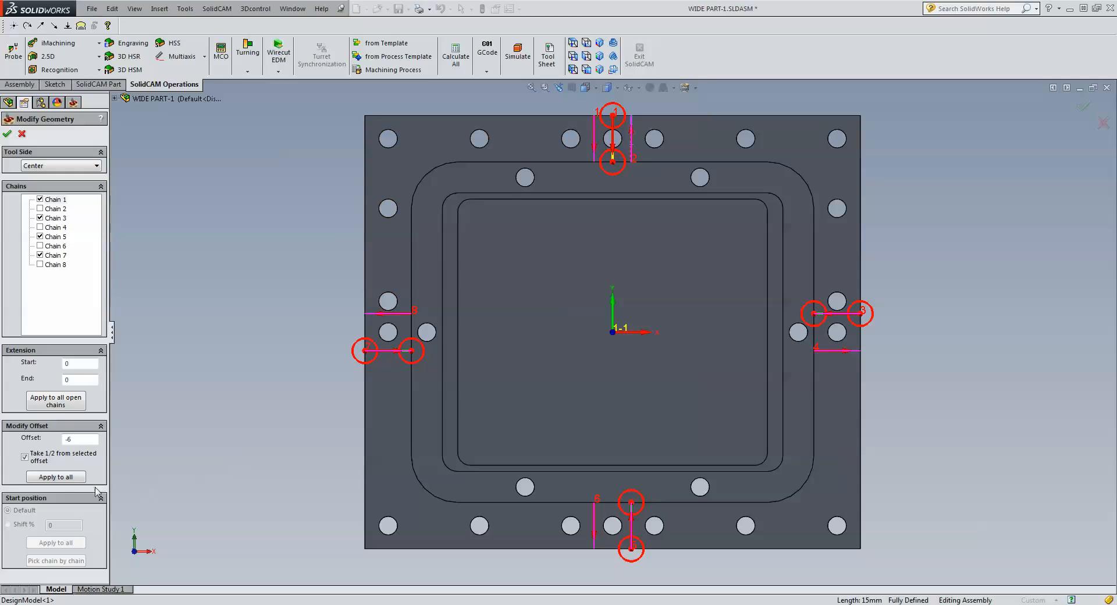
left_click(74, 479)
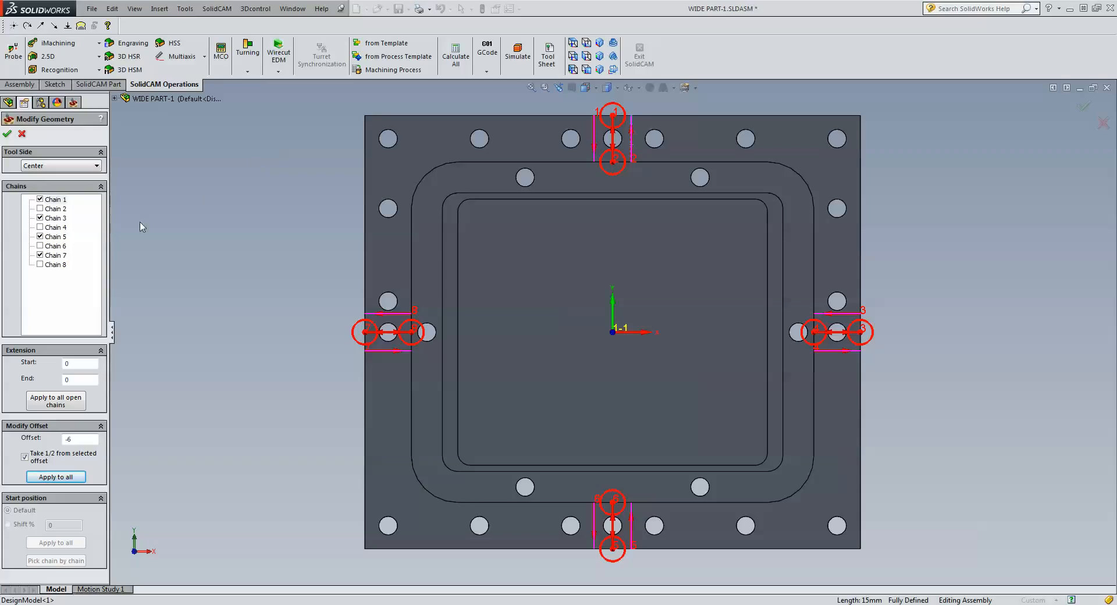
Extend all open chains by 4.5 at start and end and accept the geometry.
left_click(80, 366)
type("4.5")
left_click(76, 380)
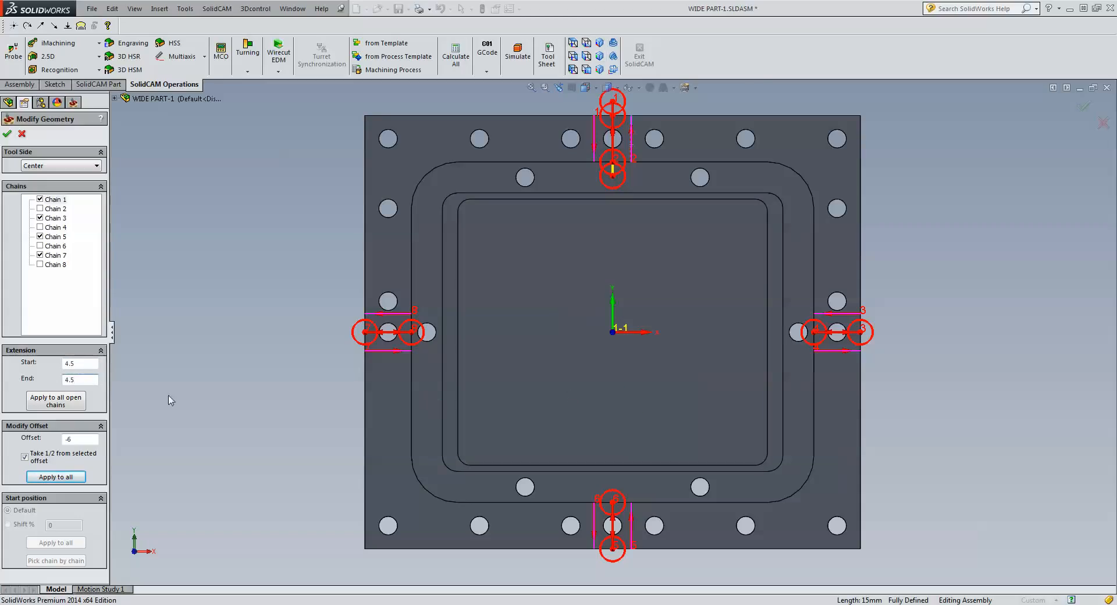
left_click(73, 406)
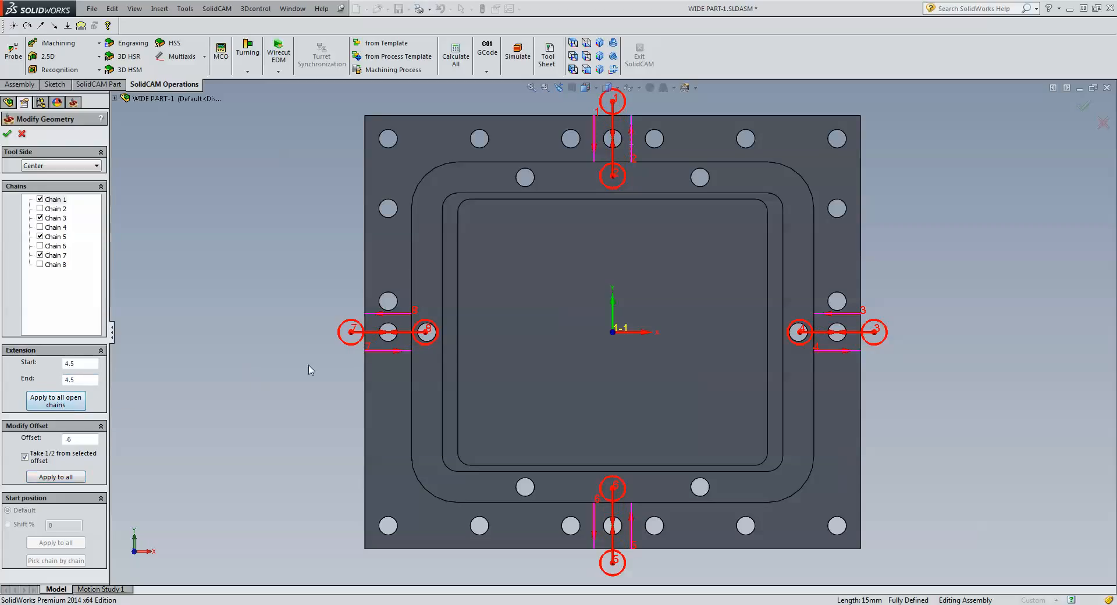
left_click(7, 133)
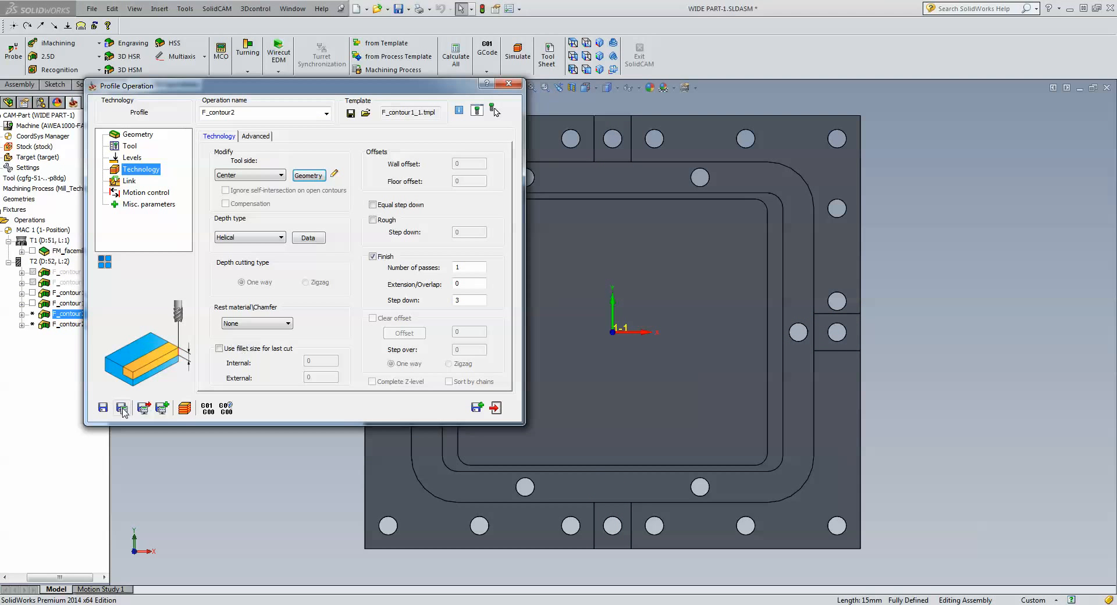
Save and calculate F_contour2, run its Host CAD simulation, and close the operation.
left_click(122, 409)
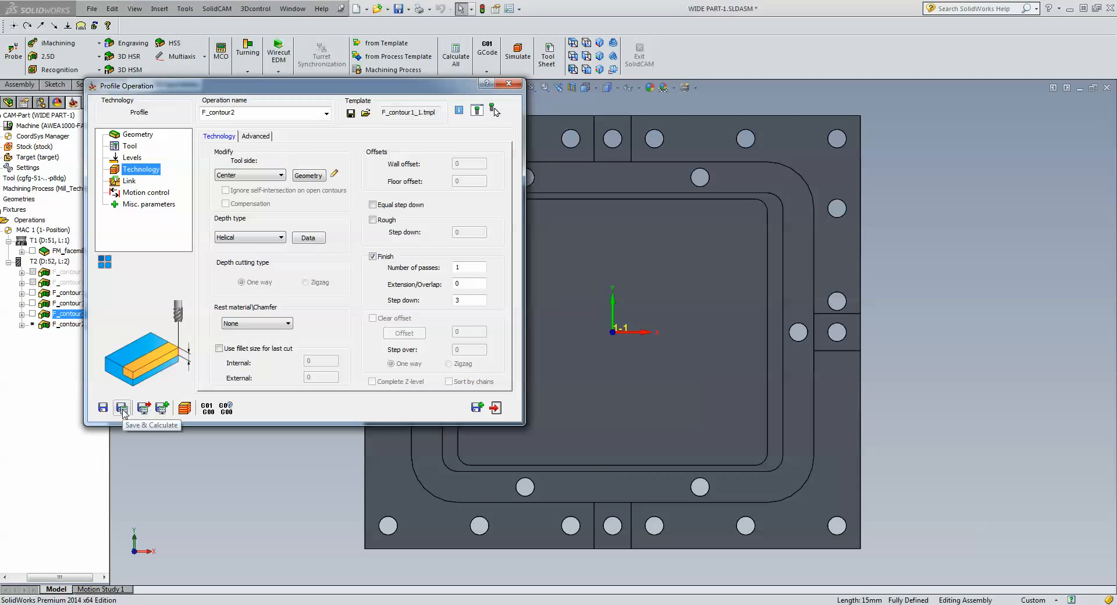
left_click(186, 409)
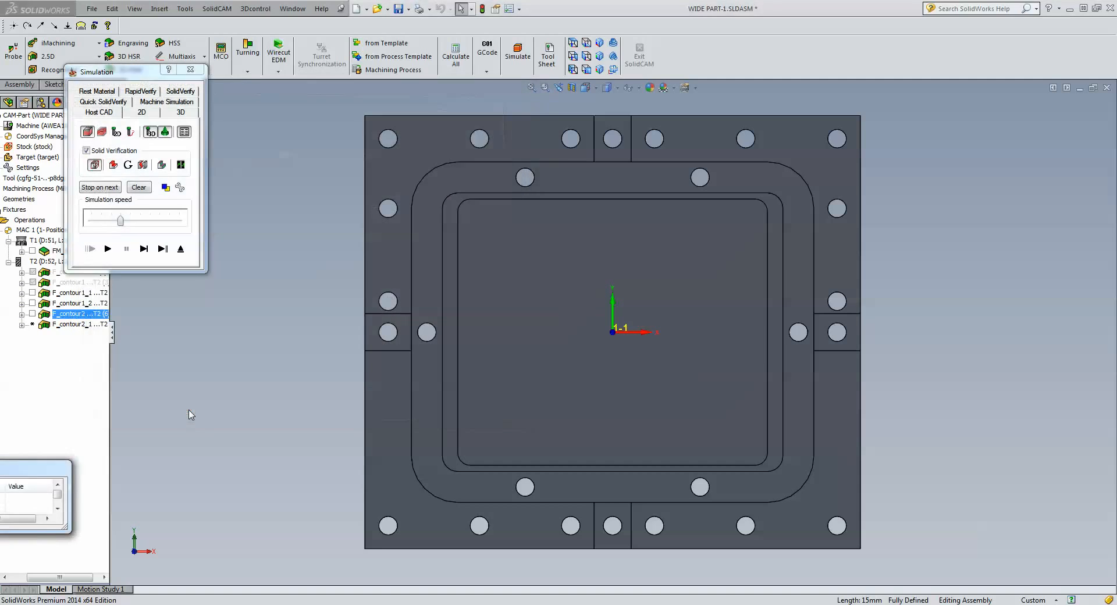
left_click(108, 249)
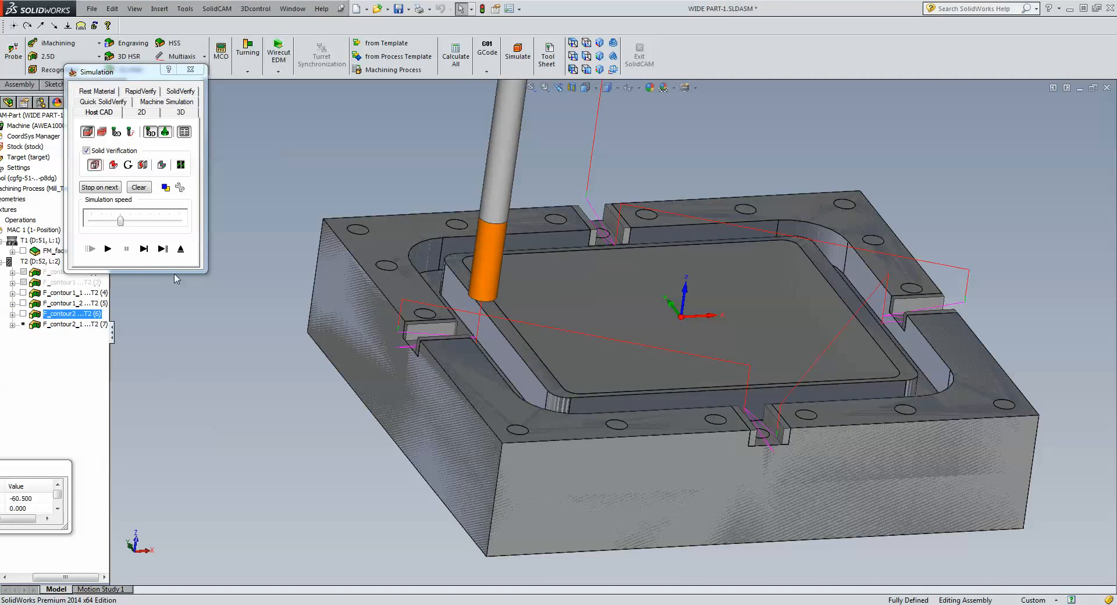
left_click(180, 248)
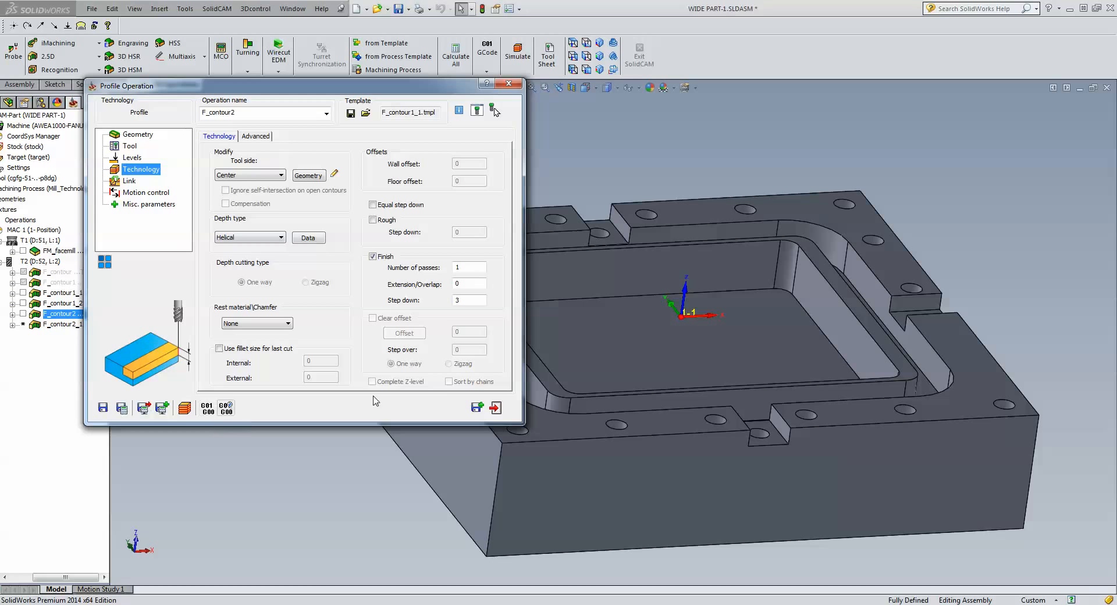
left_click(495, 409)
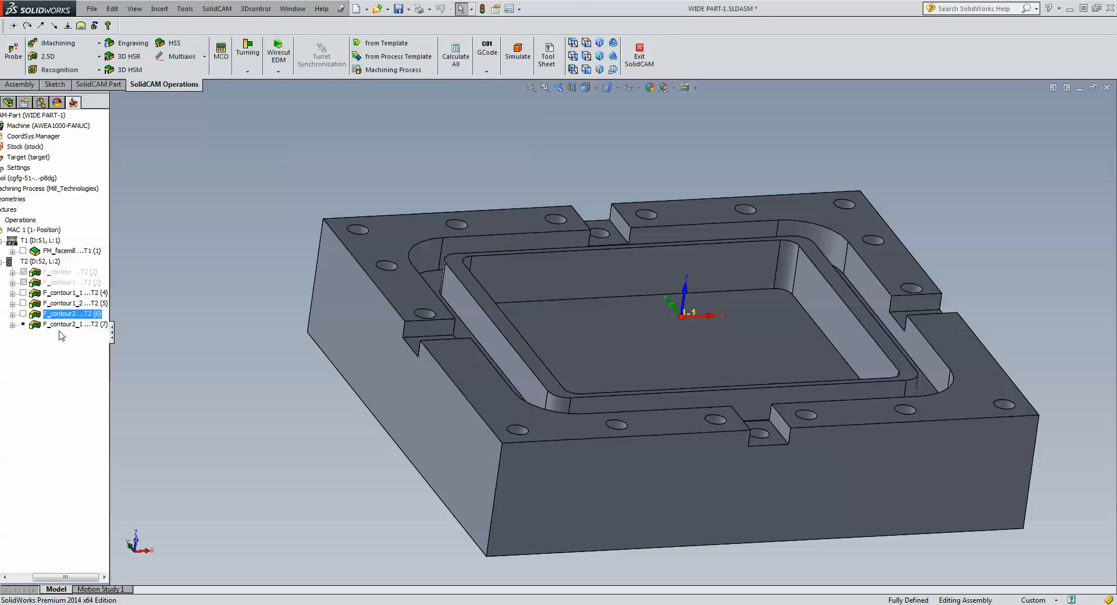
Open F_contour2_1 and review its contour2 chains and tool.
double_click(62, 325)
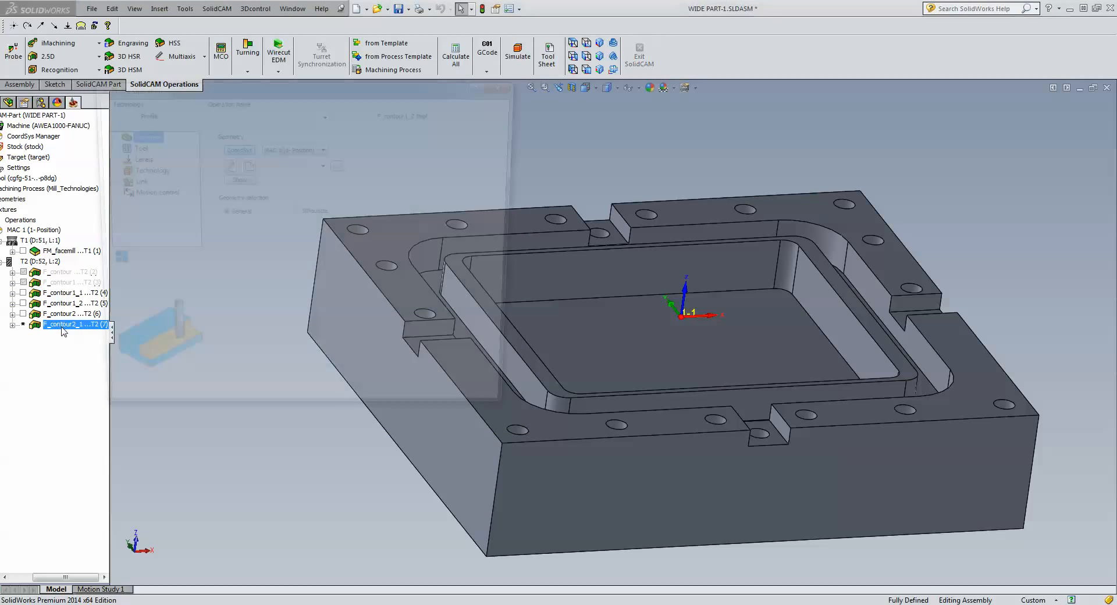
left_click(234, 179)
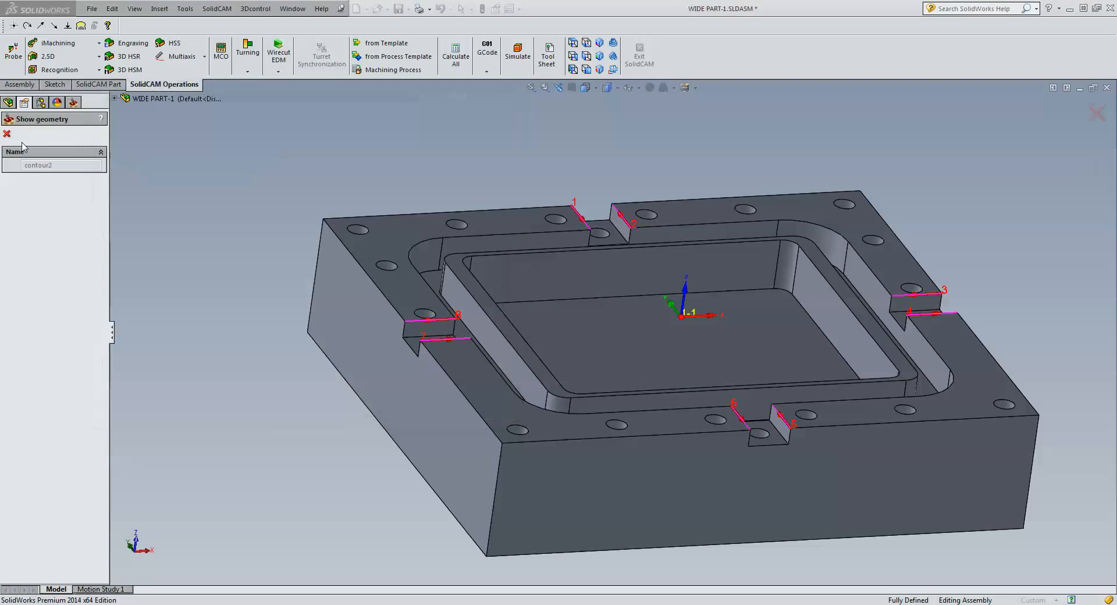
left_click(6, 133)
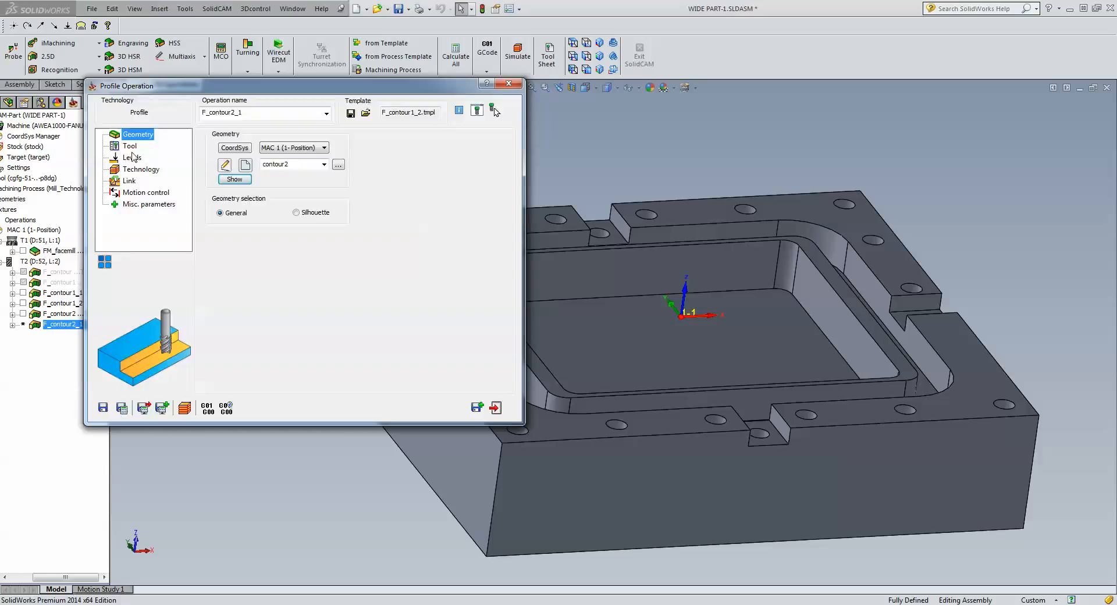
left_click(130, 147)
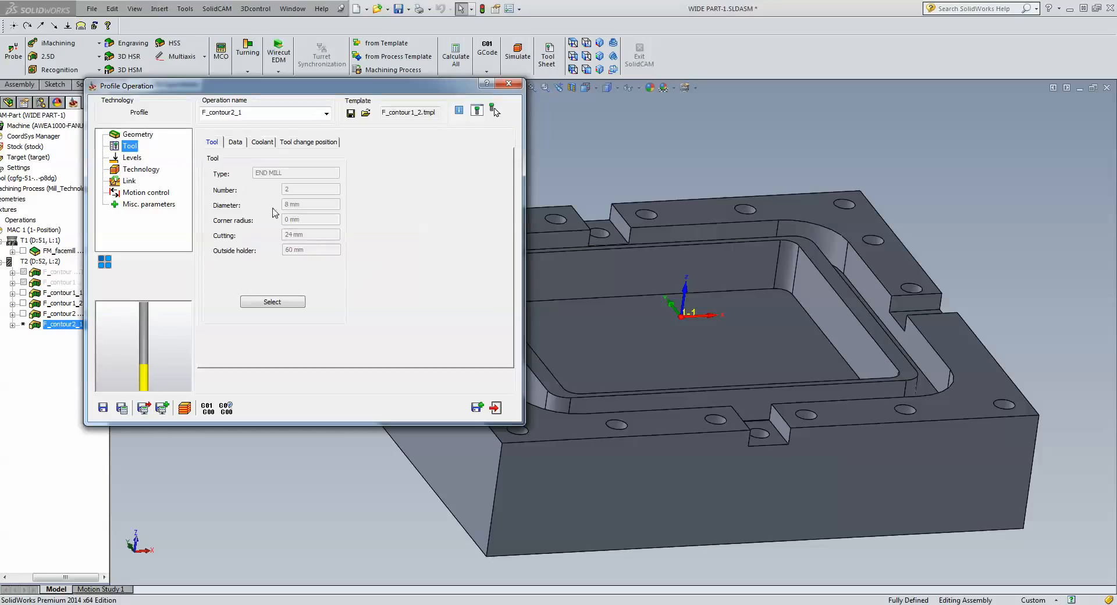
Set F_contour2_1's profile depth to 5 from the slot floor face and bring up its chain geometry.
left_click(132, 158)
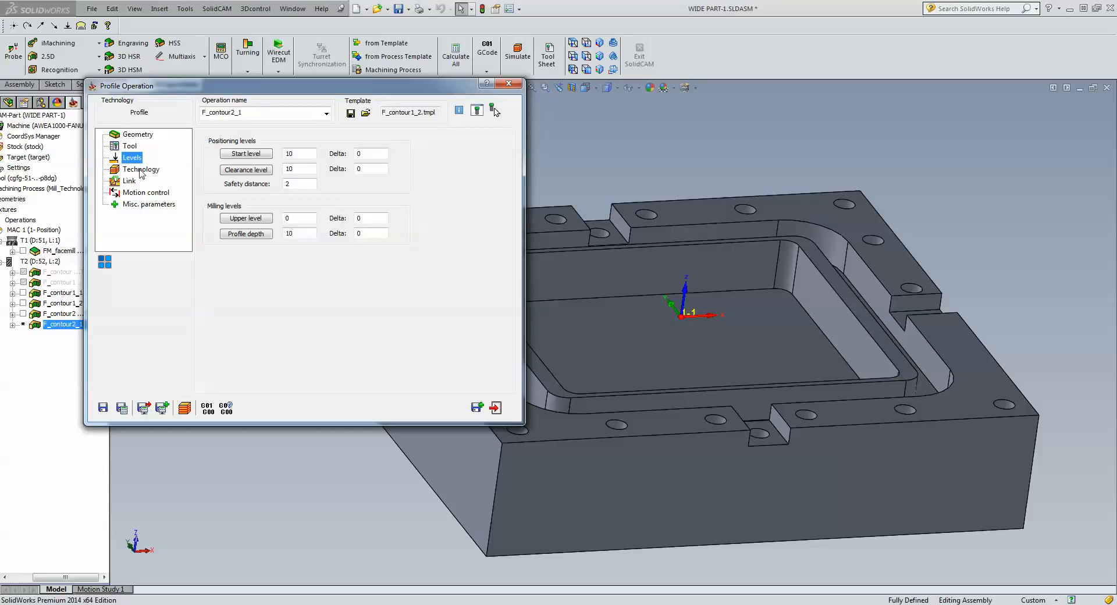
left_click(300, 234)
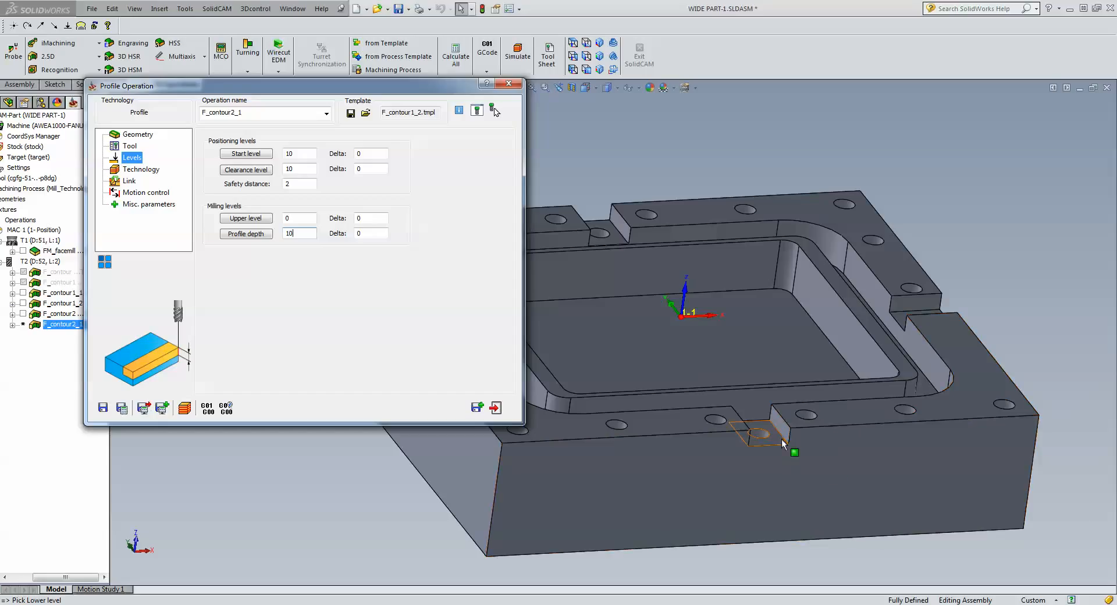
left_click(745, 448)
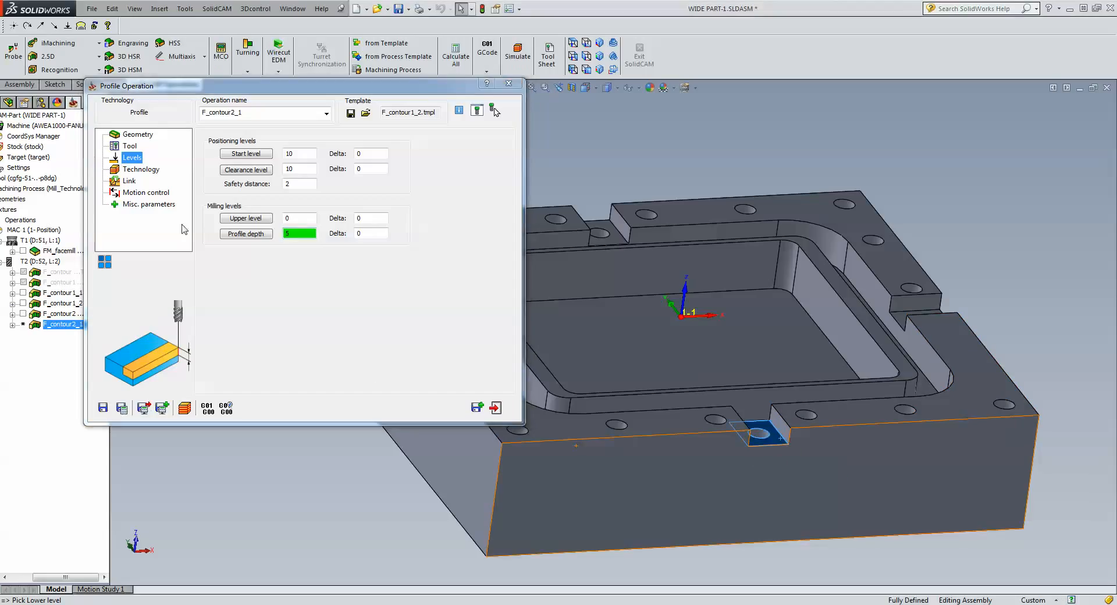
left_click(140, 169)
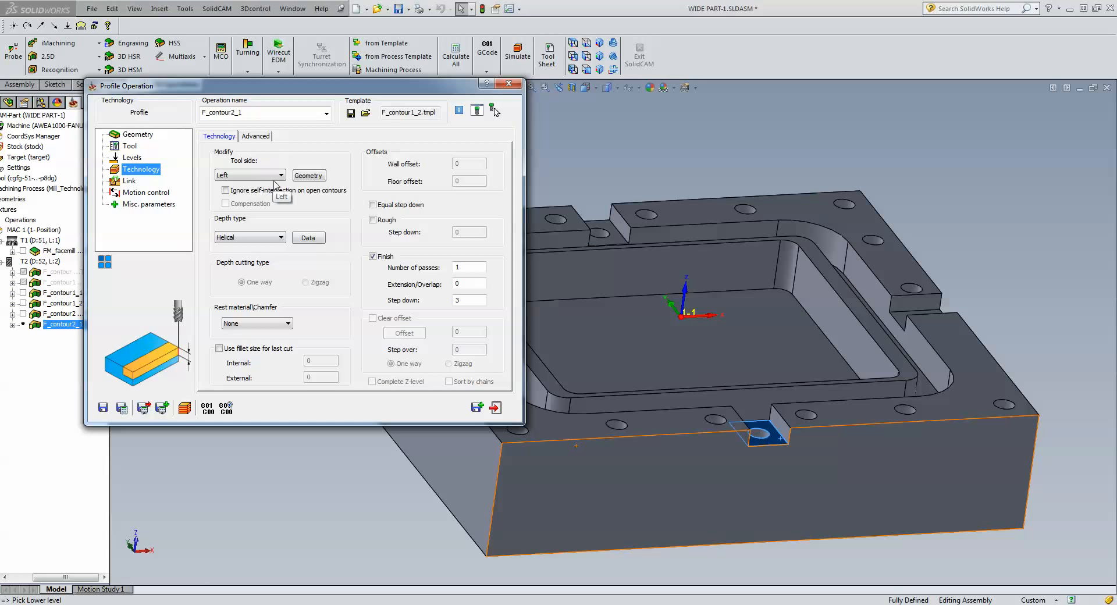
left_click(308, 175)
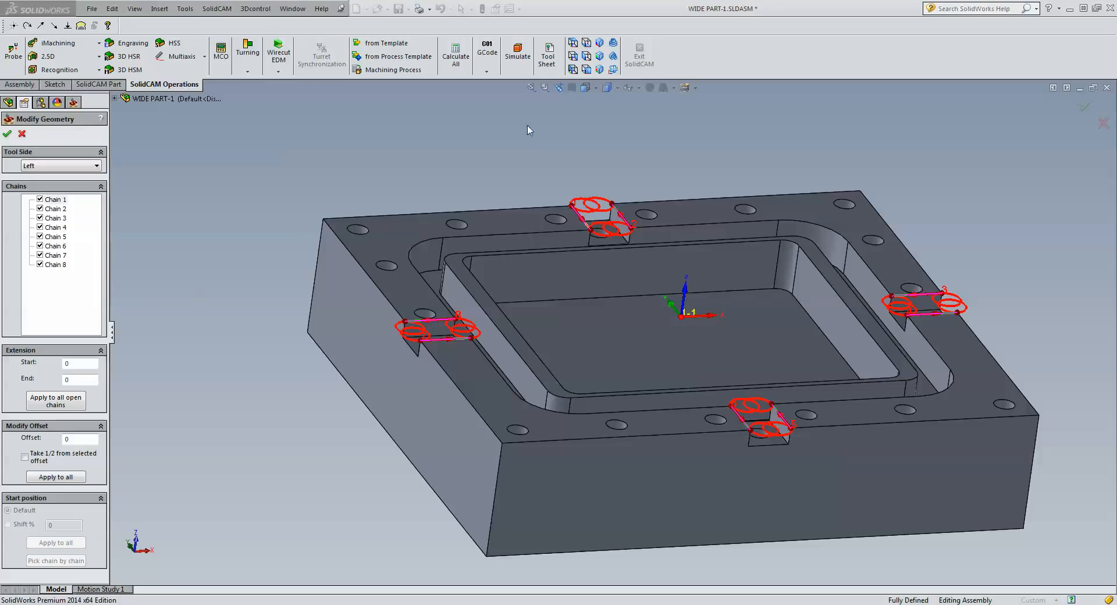
Extend every F_contour2_1 open chain by 4.5 at start and end, viewed from the top.
left_click(571, 43)
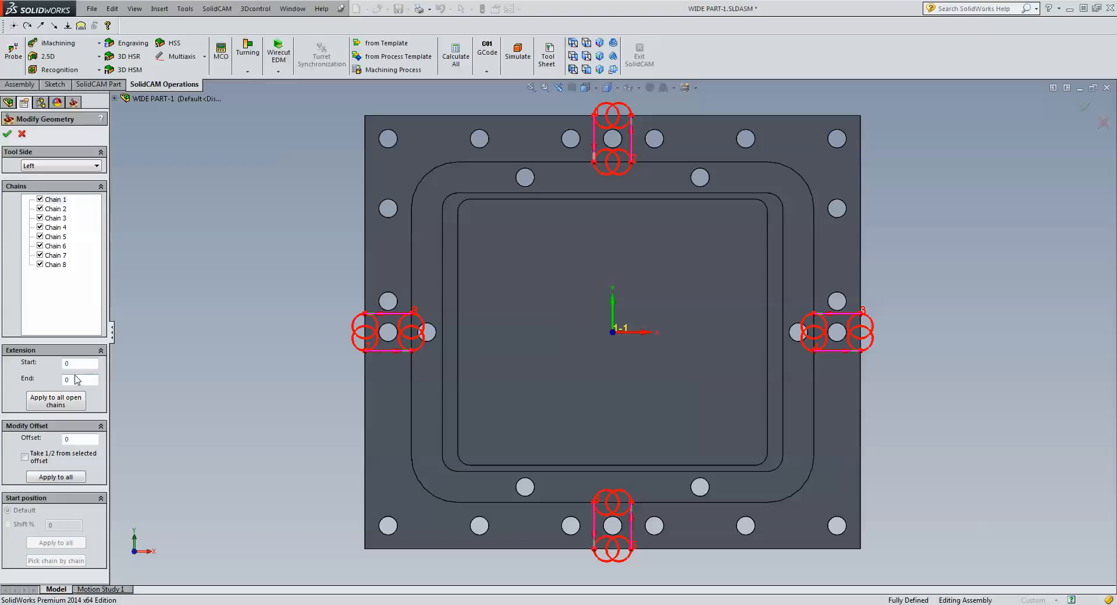
left_click(75, 363)
type("4.5")
left_click(75, 382)
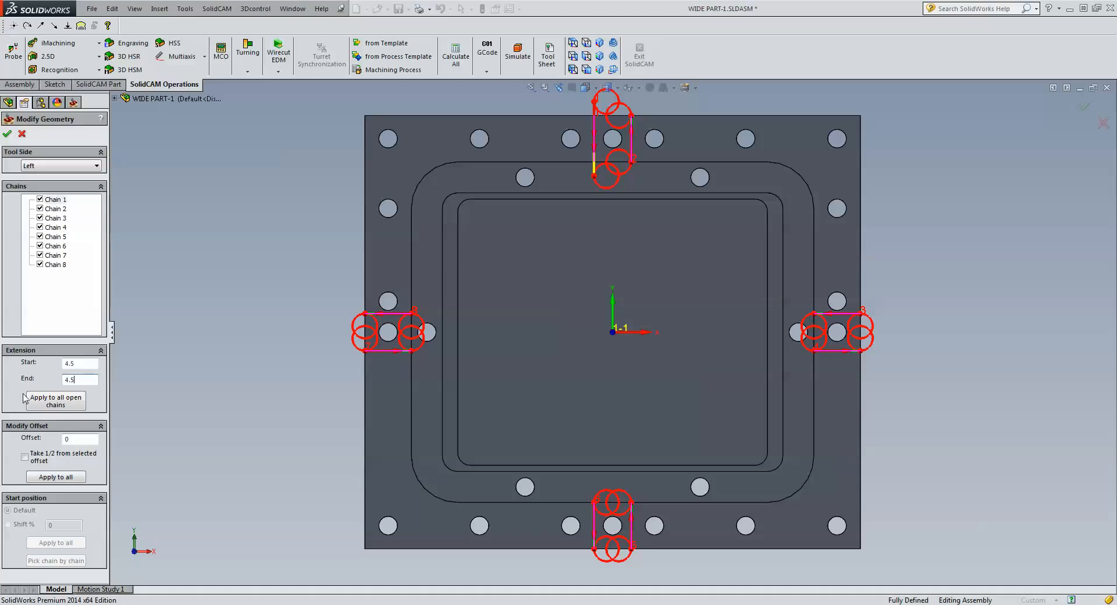
left_click(43, 407)
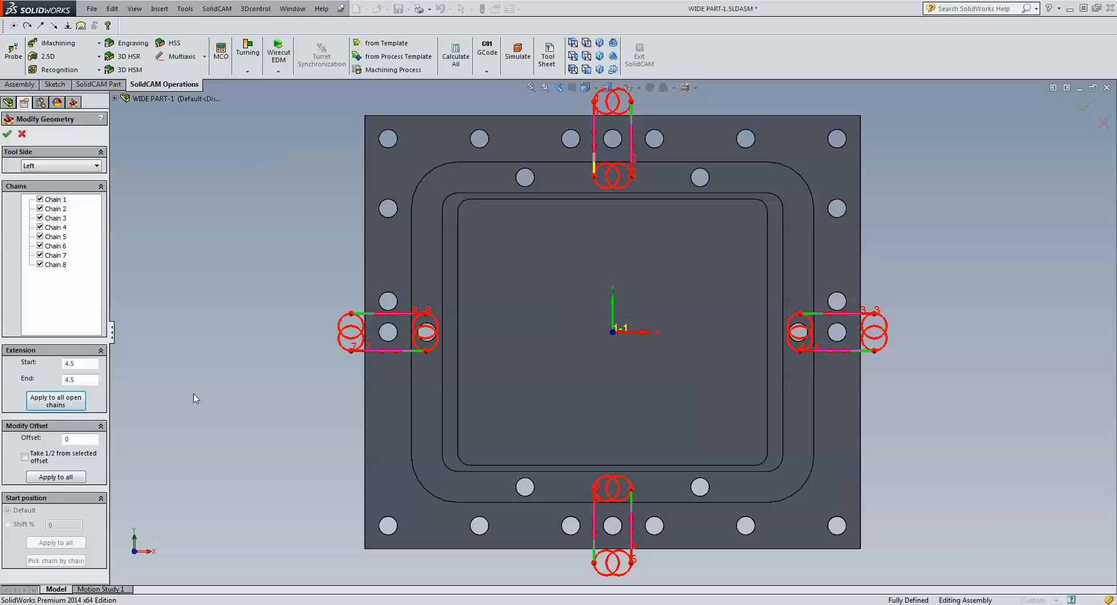
left_click(7, 134)
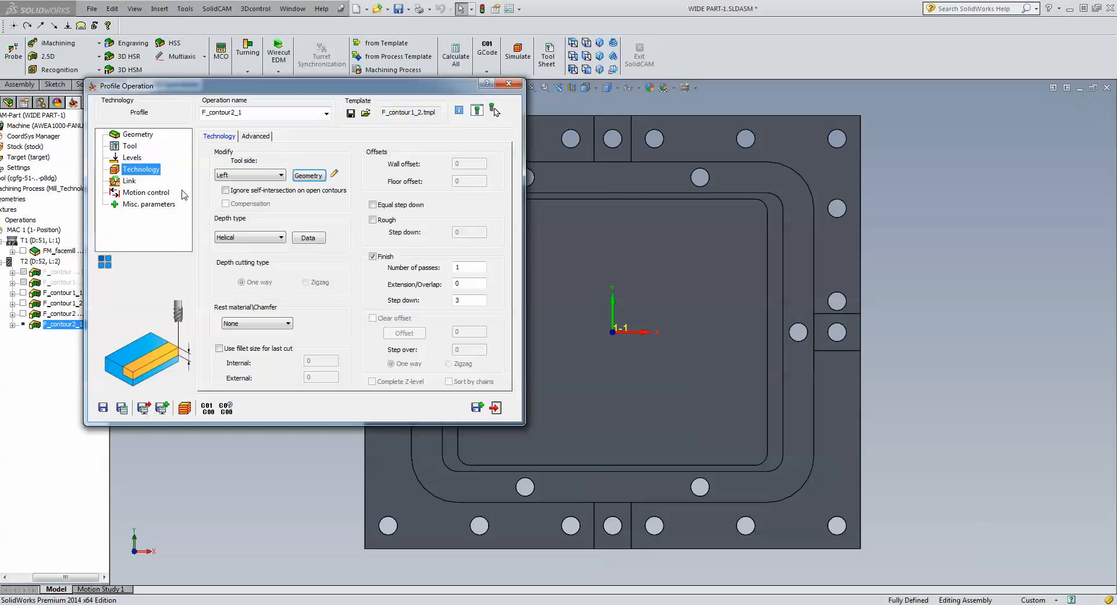
Set F_contour2_1's lead-in to None, then save, calculate and open its simulation.
left_click(134, 182)
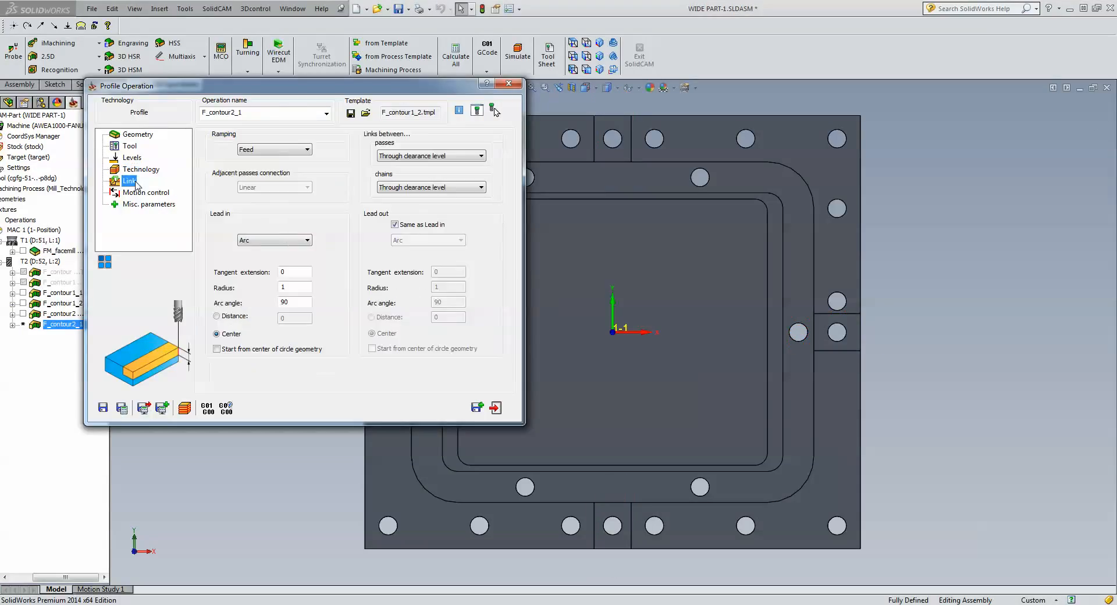
left_click(294, 241)
left_click(286, 251)
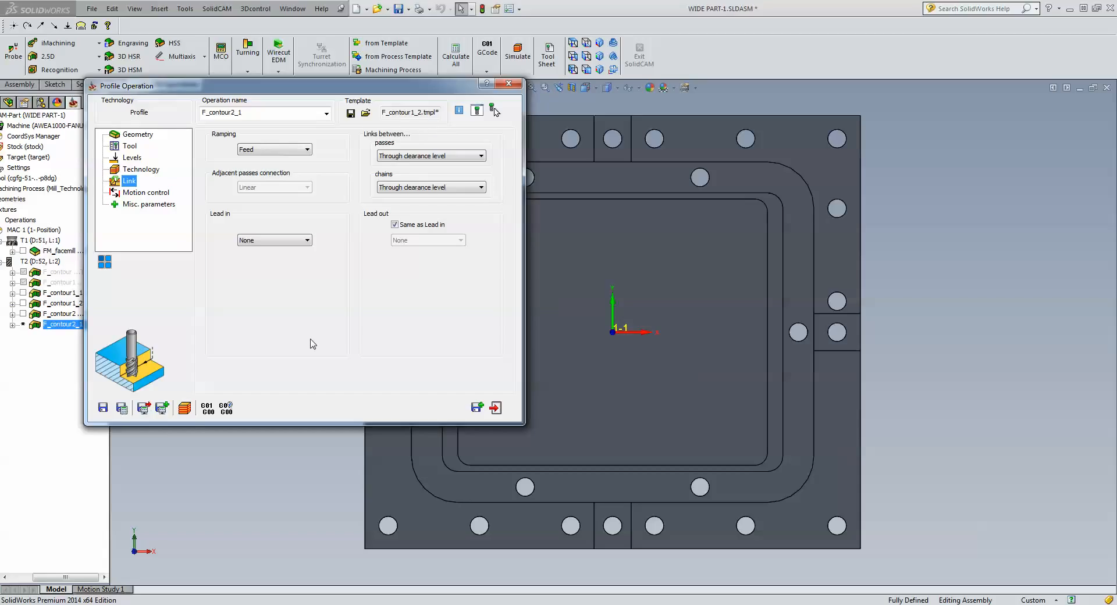
left_click(122, 407)
left_click(185, 408)
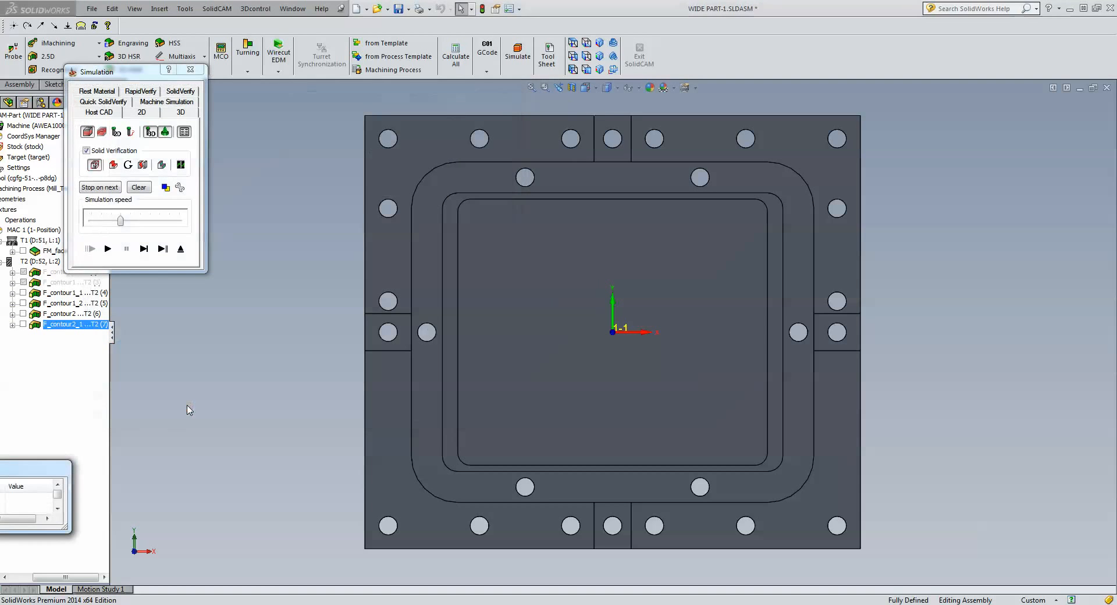
Run and step through the F_contour2_1 toolpath simulation, then exit back to the operation.
left_click(107, 249)
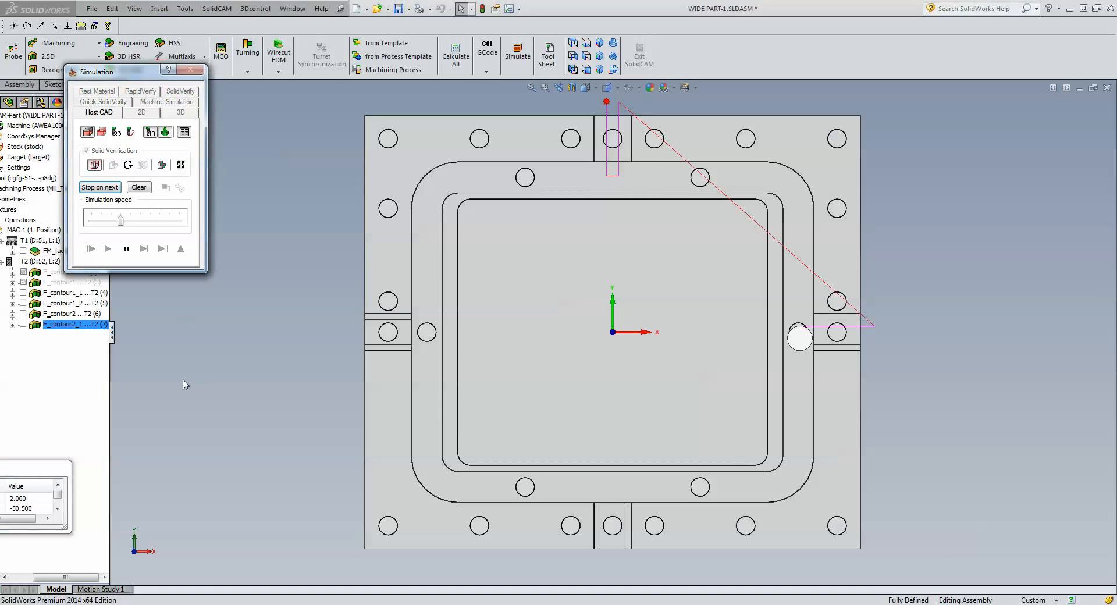
left_click(183, 382)
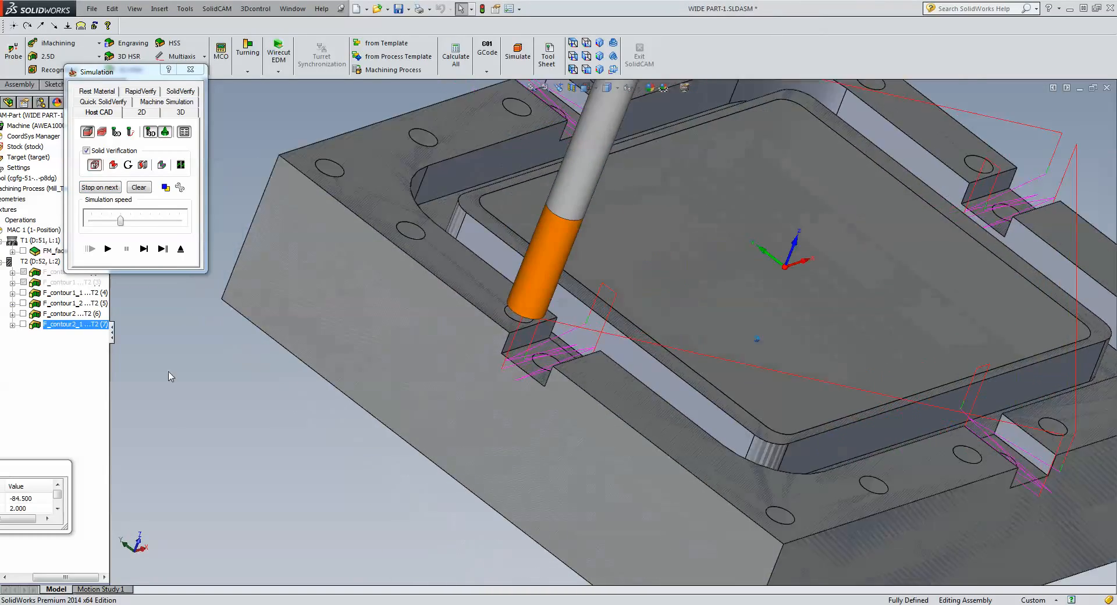
left_click(143, 249)
left_click(144, 249)
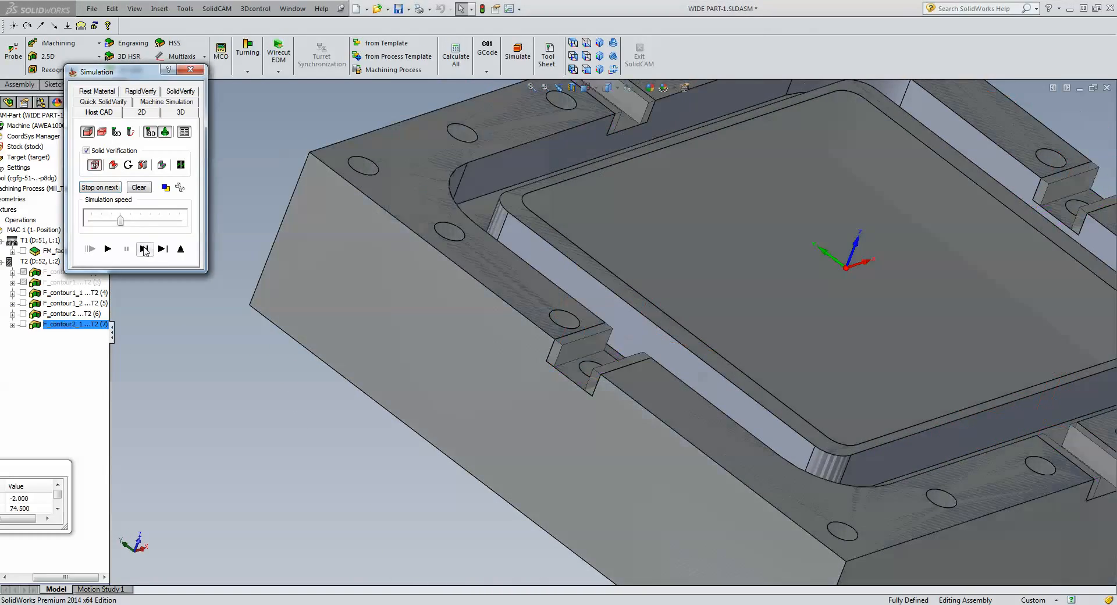
left_click(304, 463)
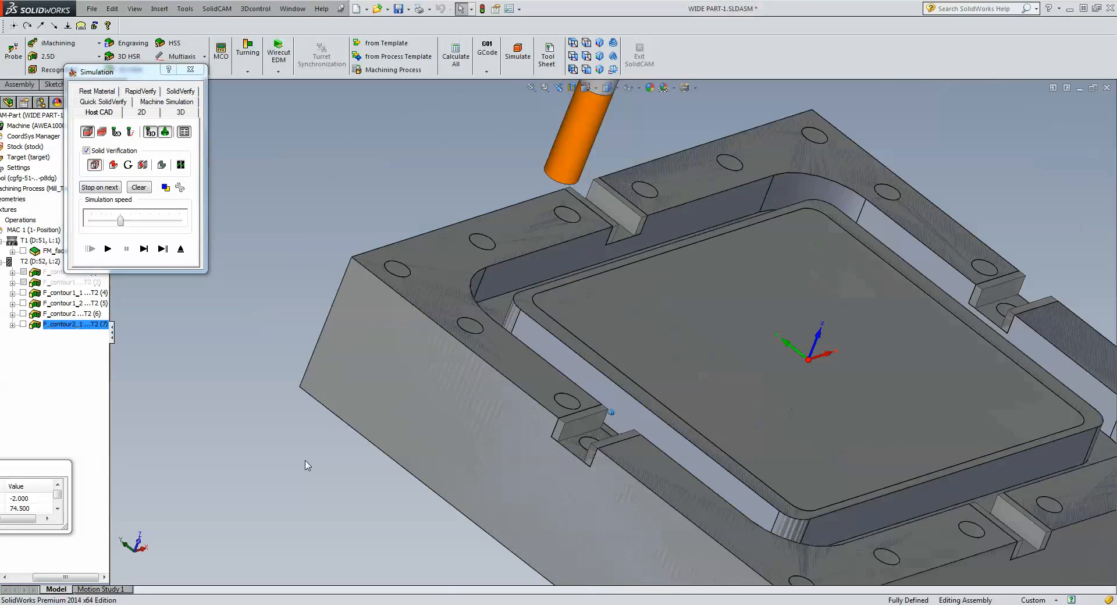
left_click(144, 249)
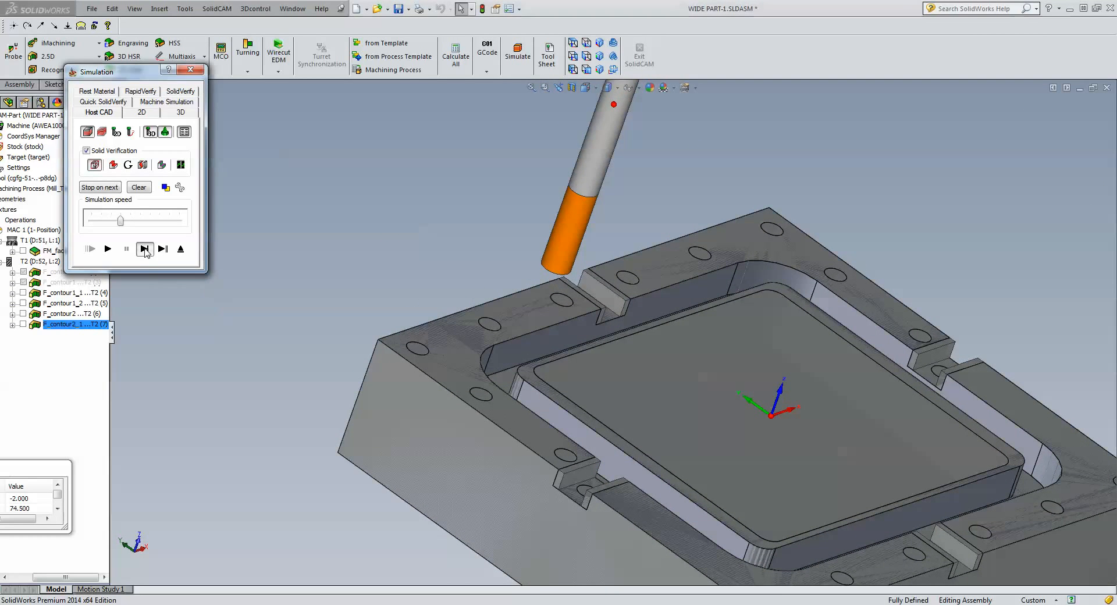
left_click(145, 249)
left_click(144, 249)
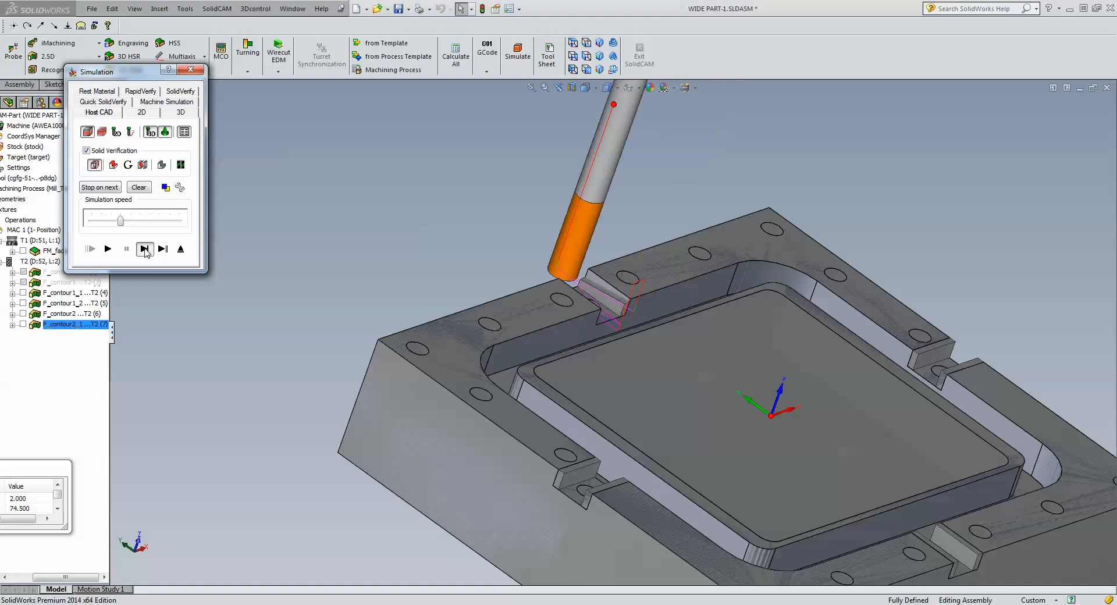
left_click(145, 249)
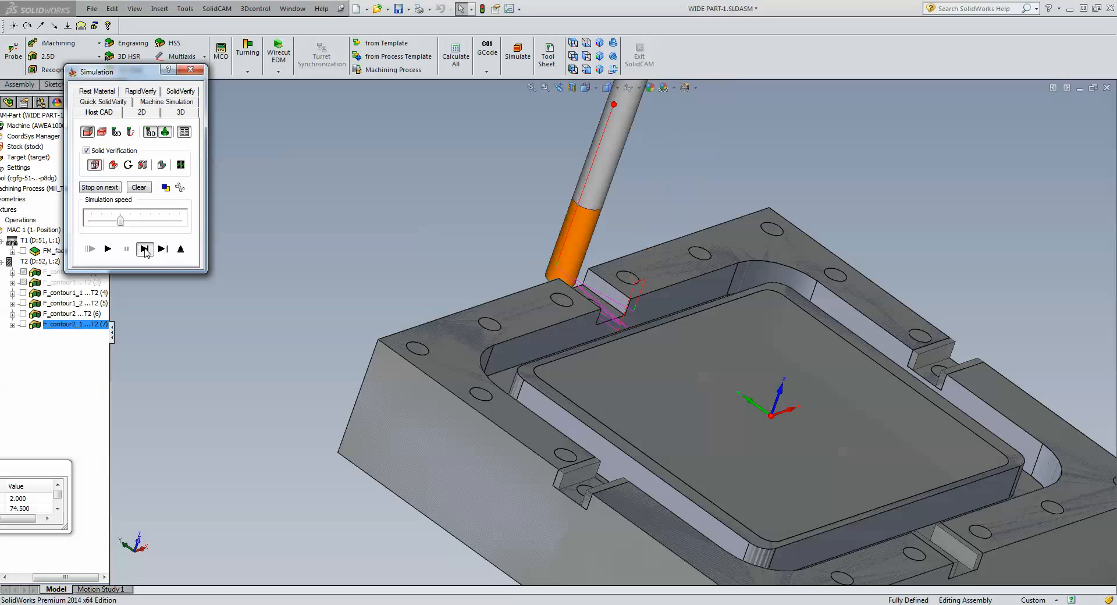
left_click(181, 249)
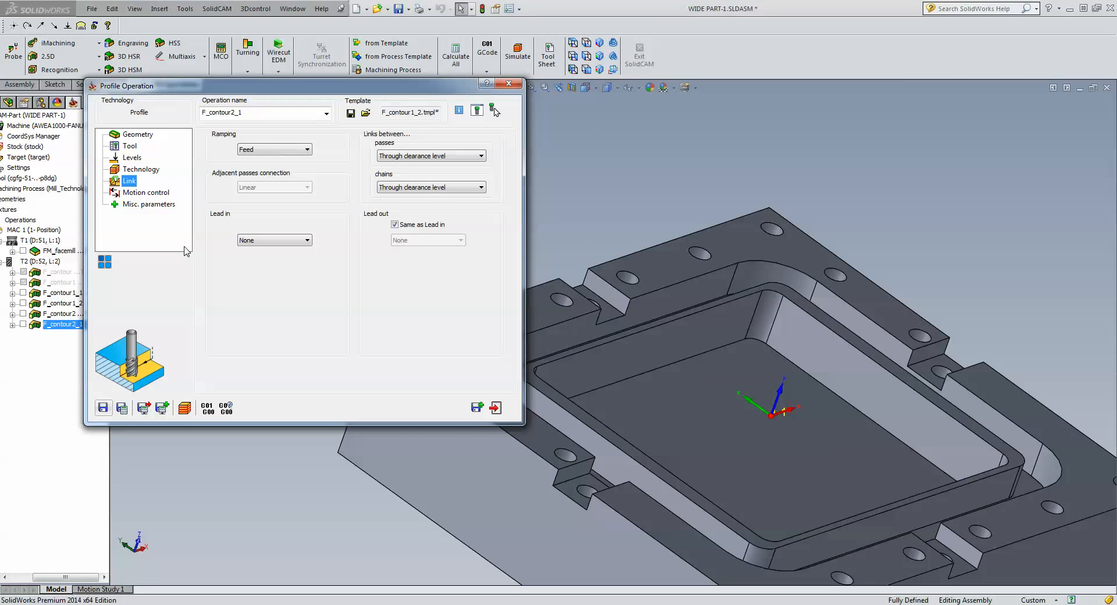
Save and close the F_contour2_1 profile operation with Save & Exit.
left_click(496, 409)
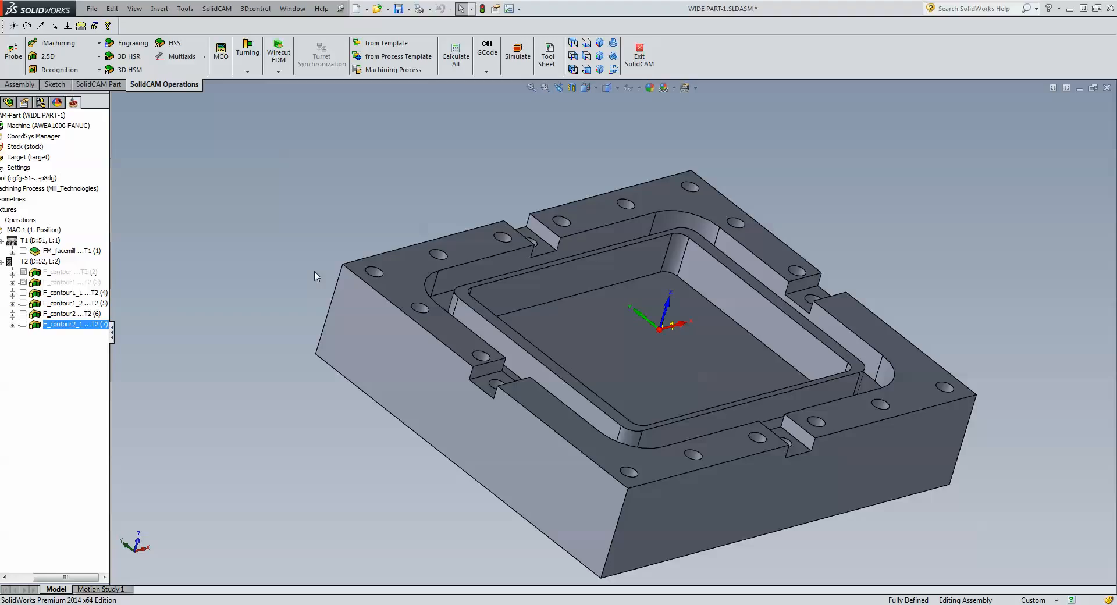
double_click(100, 327)
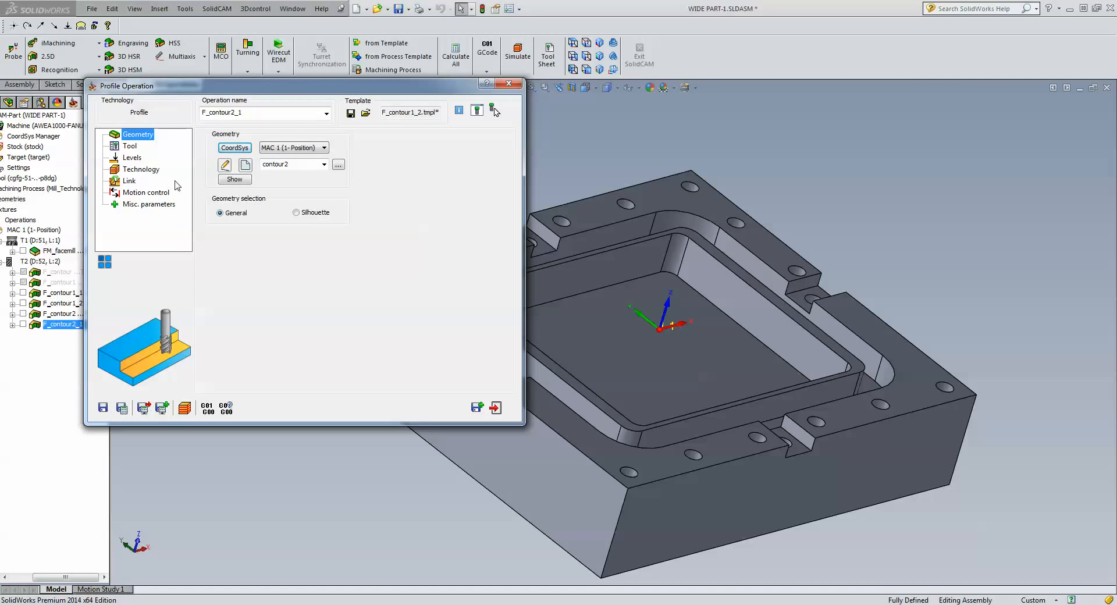
left_click(142, 169)
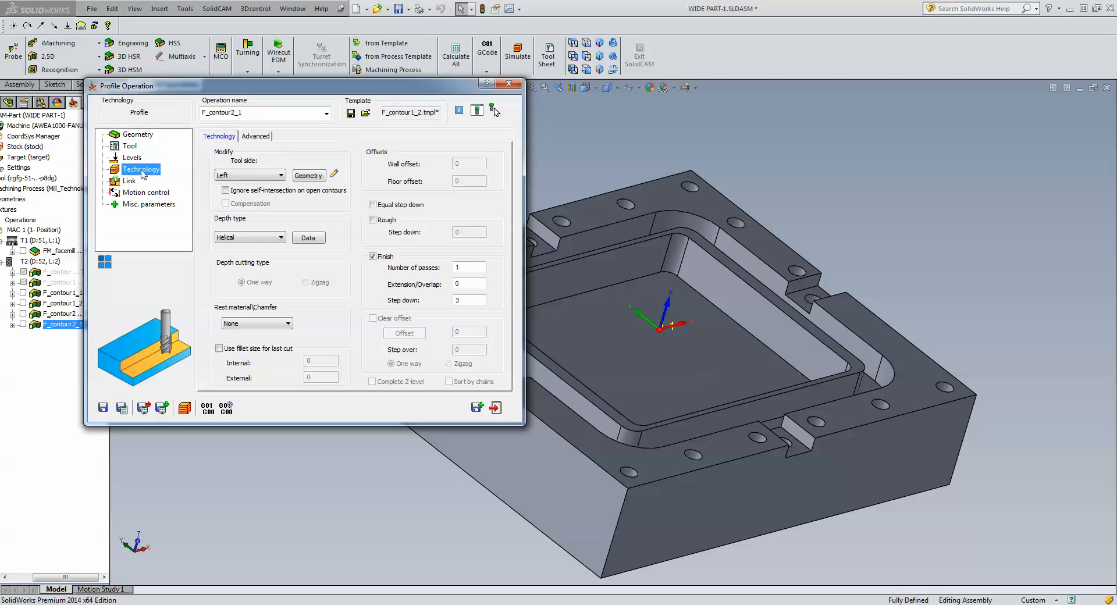
left_click(310, 176)
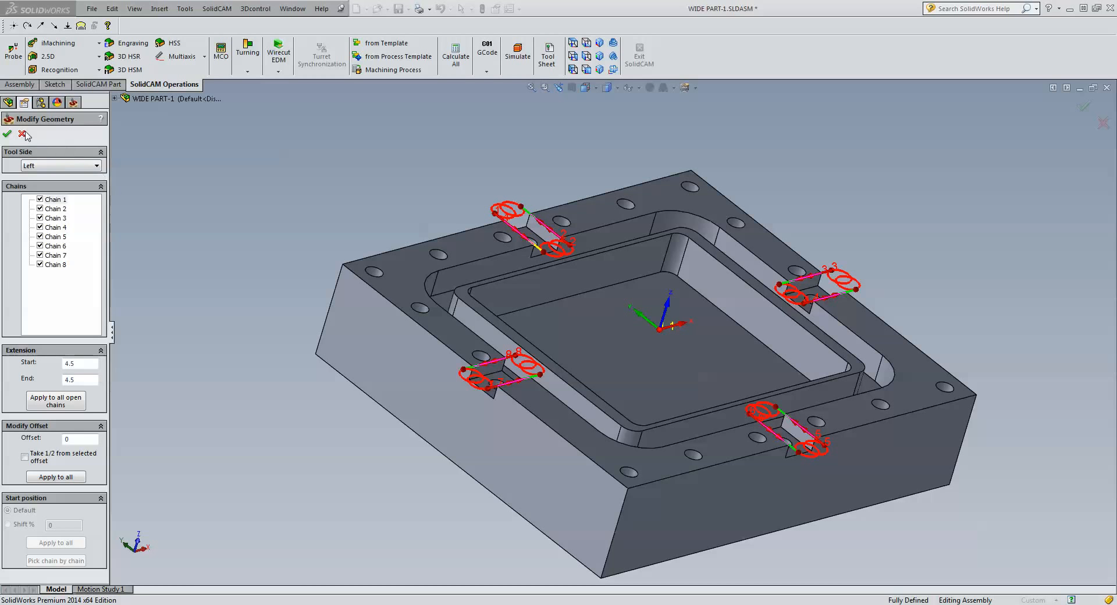
left_click(7, 133)
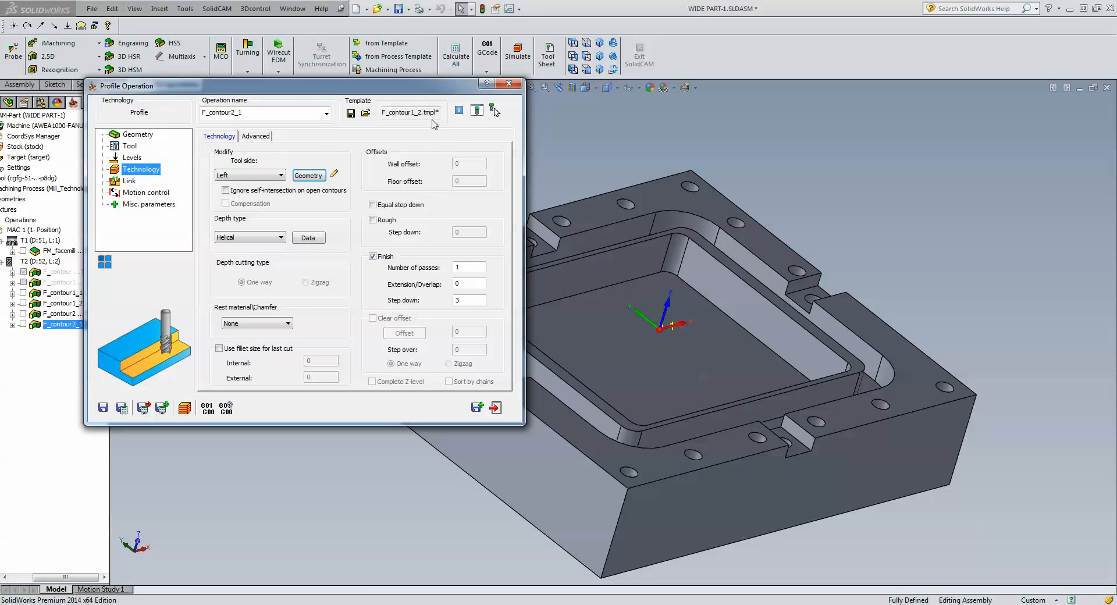
left_click(509, 83)
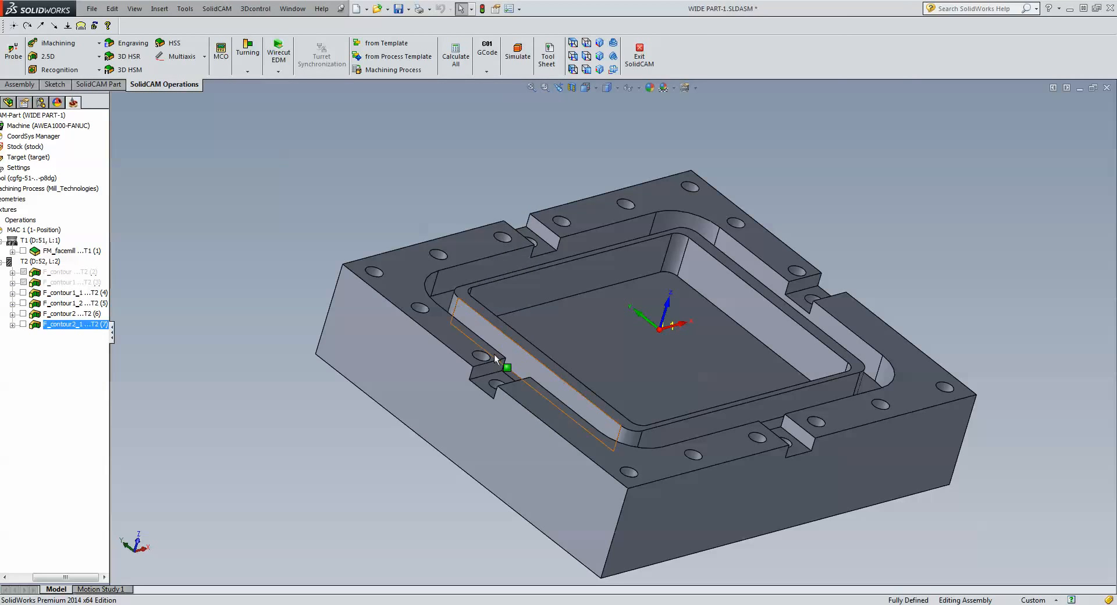
Start a new 2.5D Profile operation and begin a new geometry in Top view.
scroll(497, 412, "down", 5)
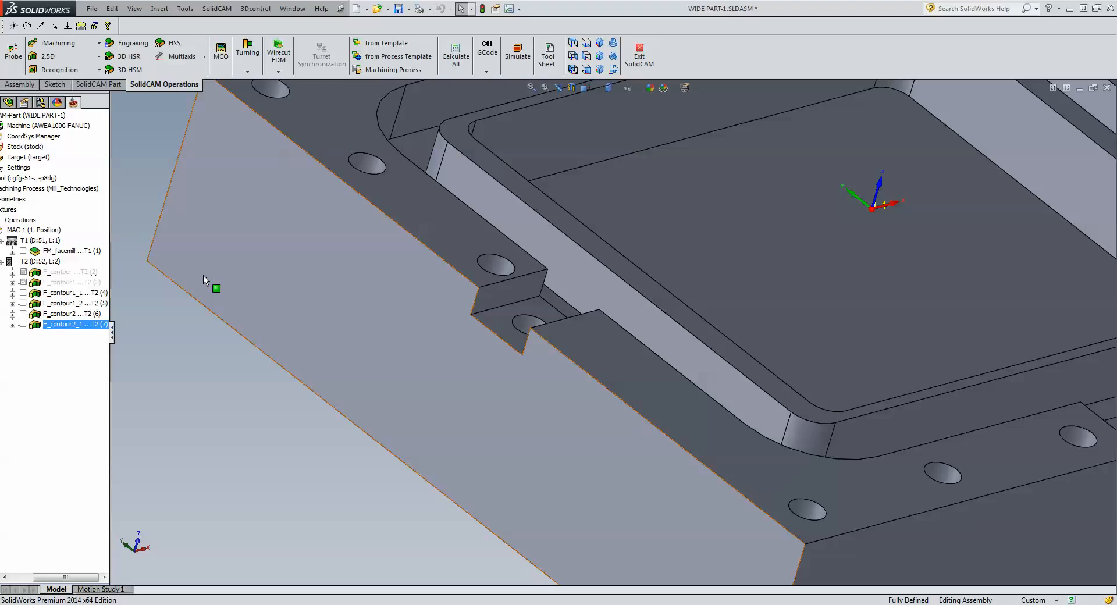
left_click(46, 60)
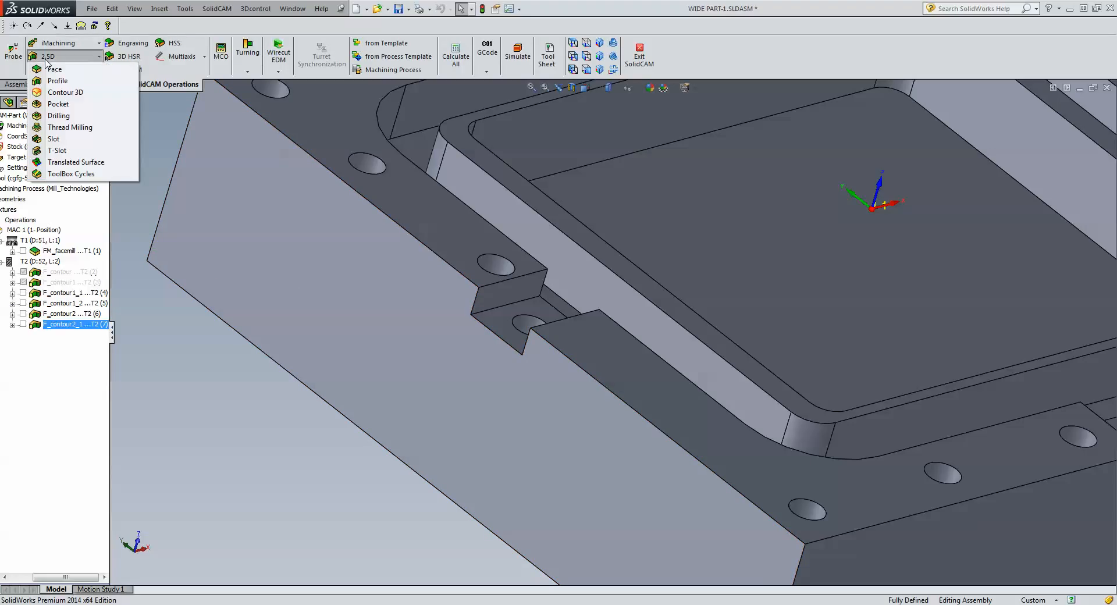
left_click(56, 81)
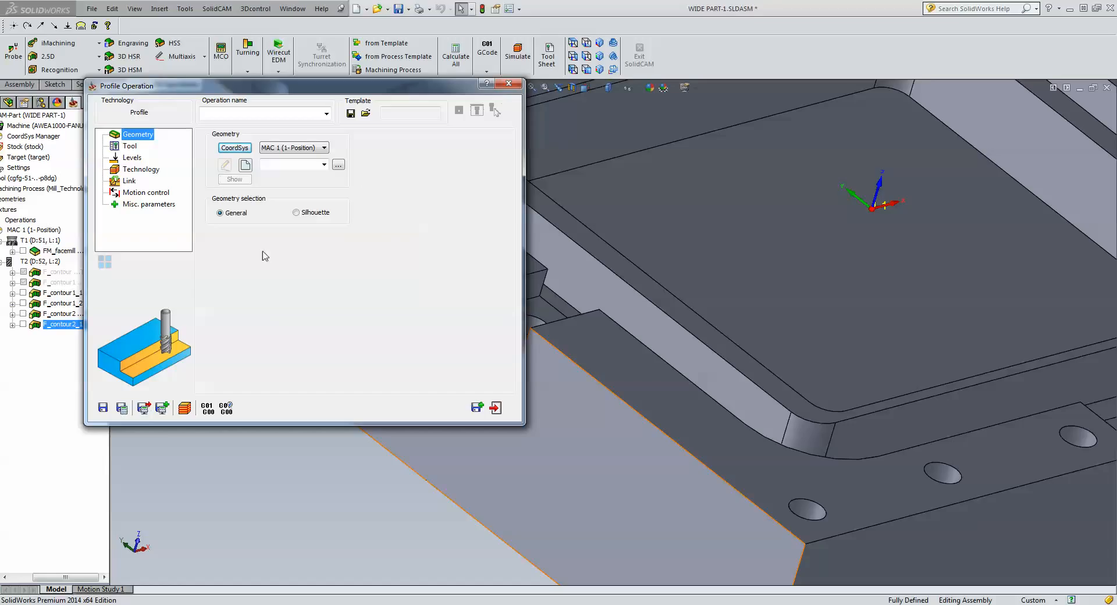
left_click(573, 43)
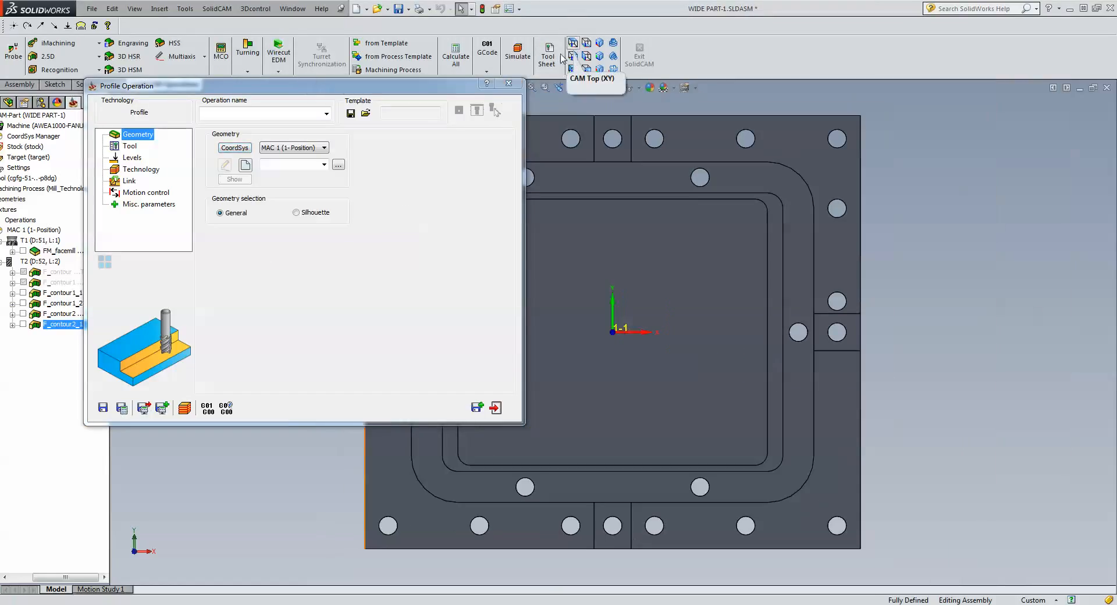
left_click(245, 165)
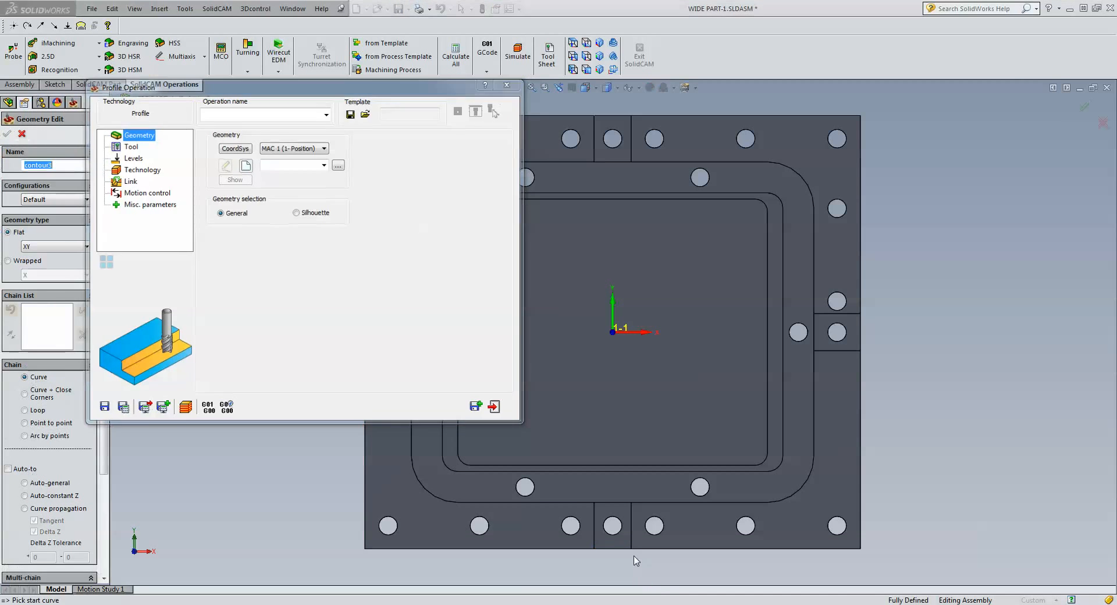
Pick the outer and inner edges of the bottom and left slots as chains 1–4.
left_click(613, 548)
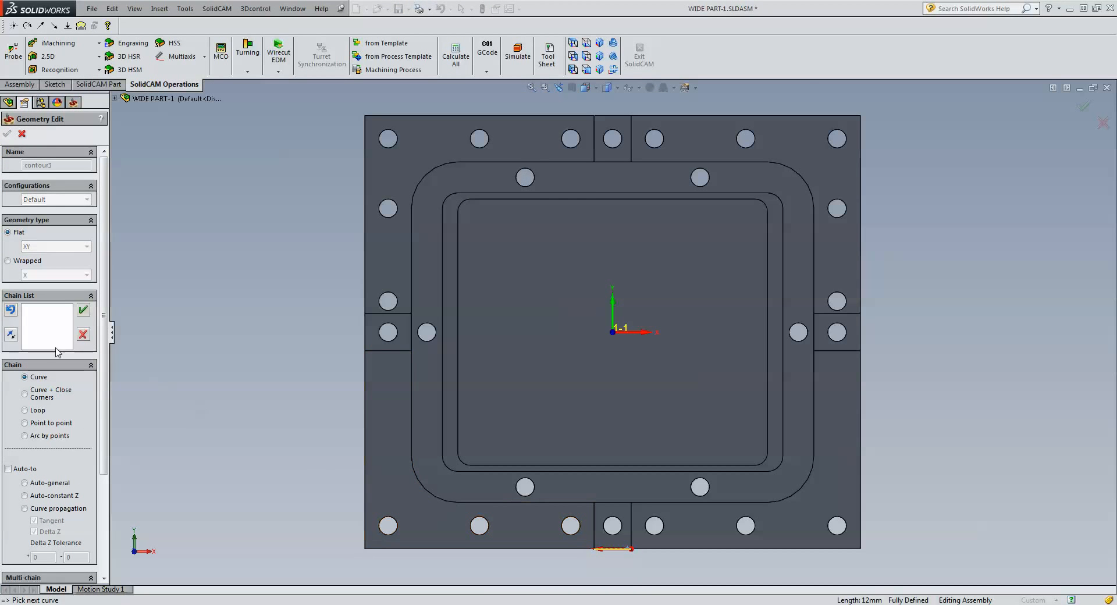
left_click(607, 503)
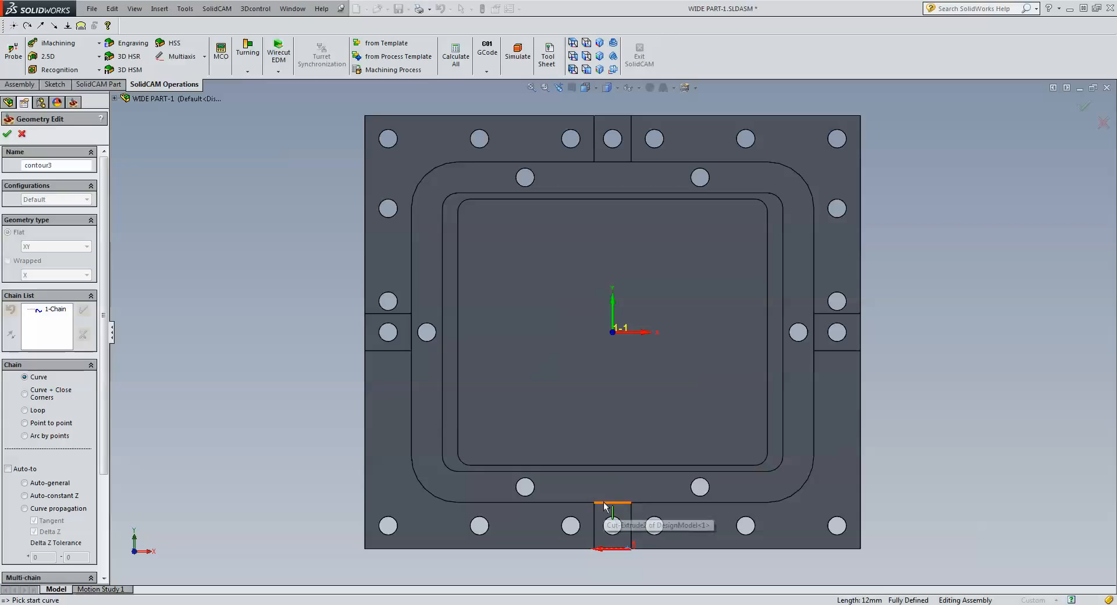
left_click(83, 310)
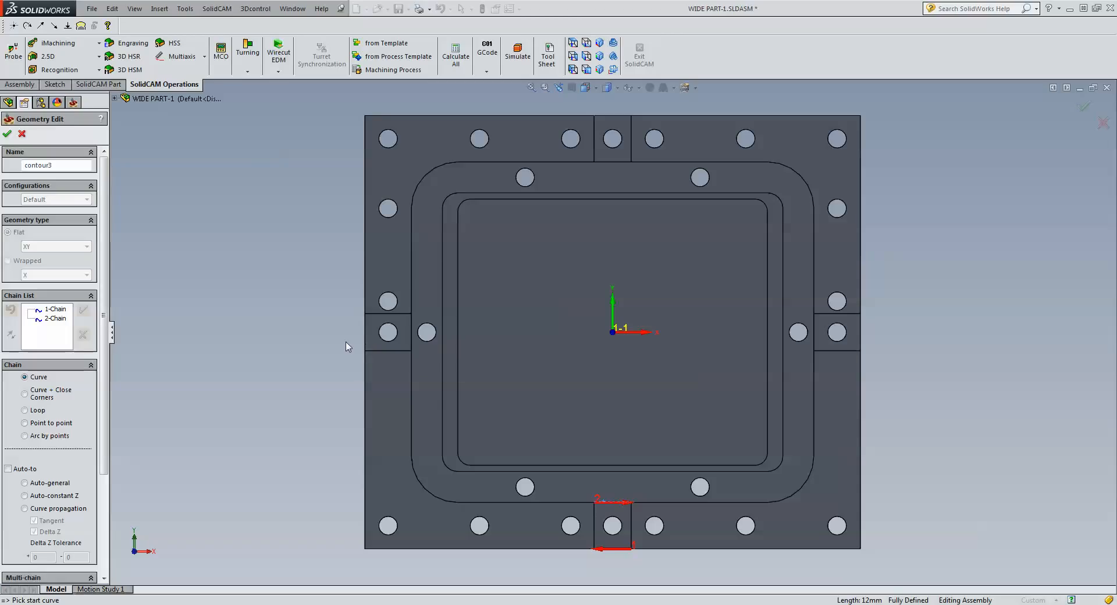
left_click(364, 344)
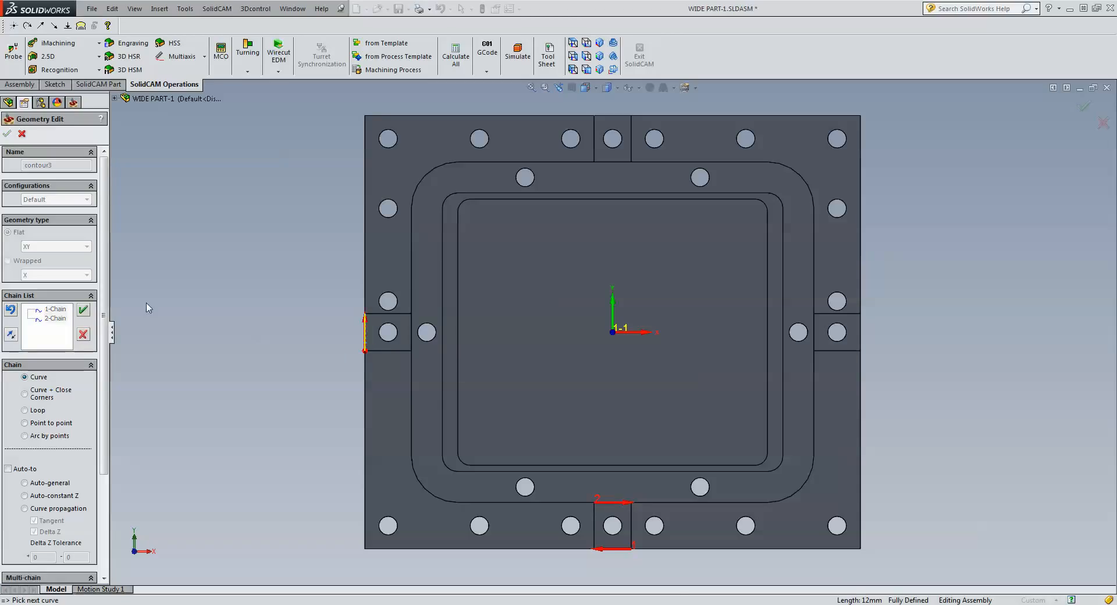
left_click(83, 310)
left_click(412, 332)
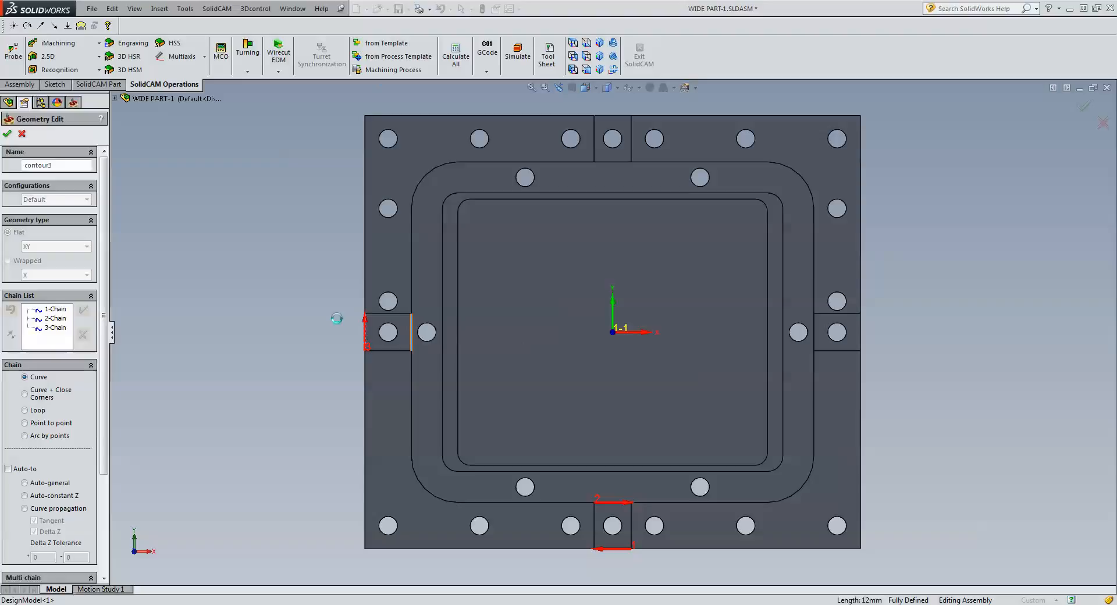
left_click(84, 311)
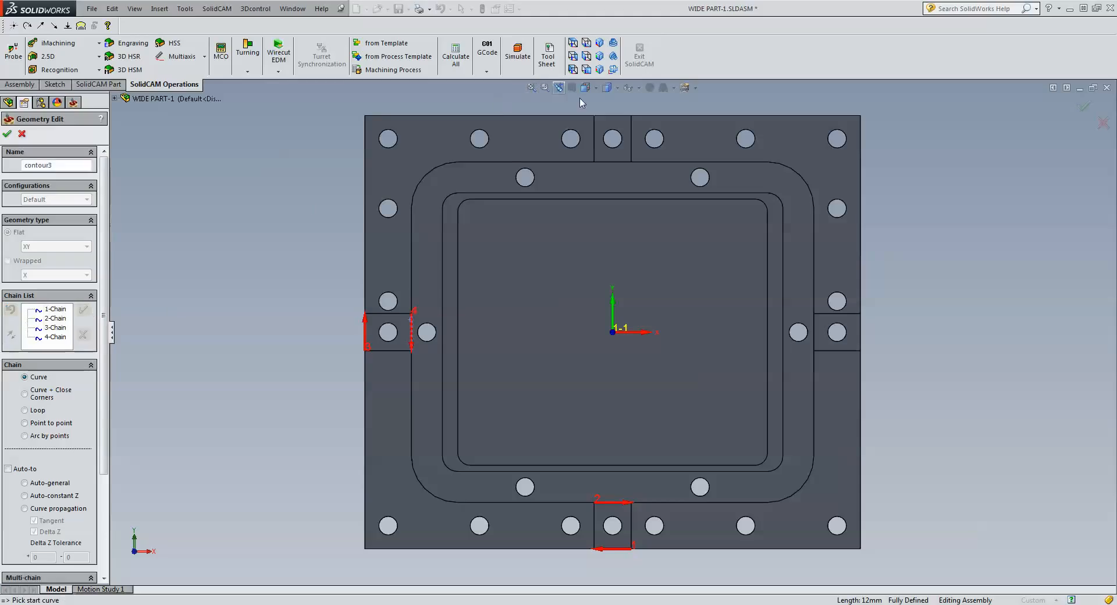
Add the top and right slots' edges as chains 5–8 and confirm geometry contour3.
left_click(599, 116)
left_click(83, 310)
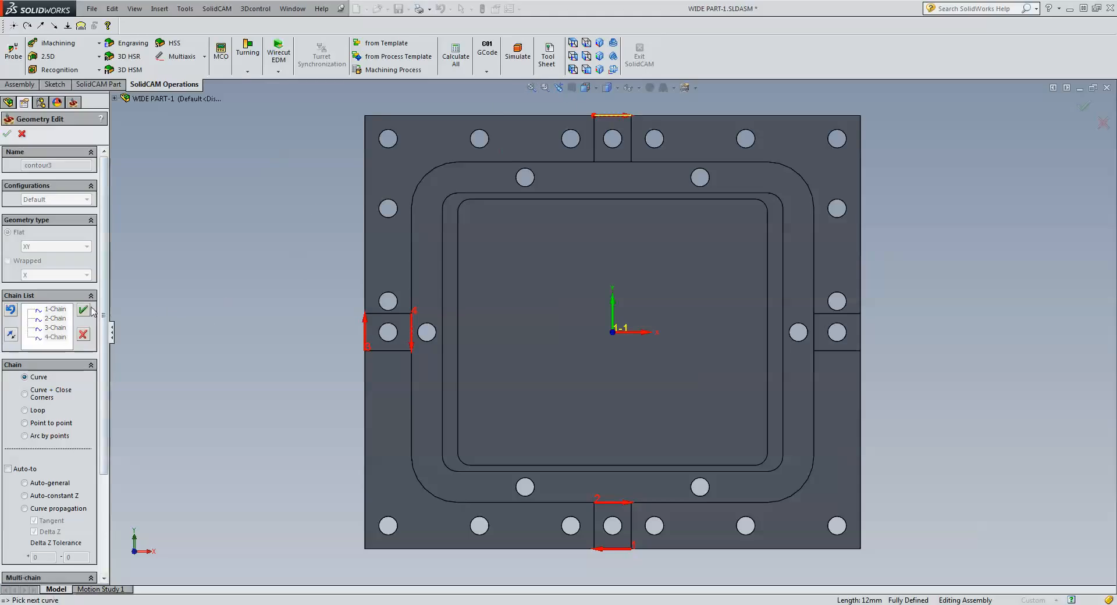
left_click(625, 162)
left_click(84, 313)
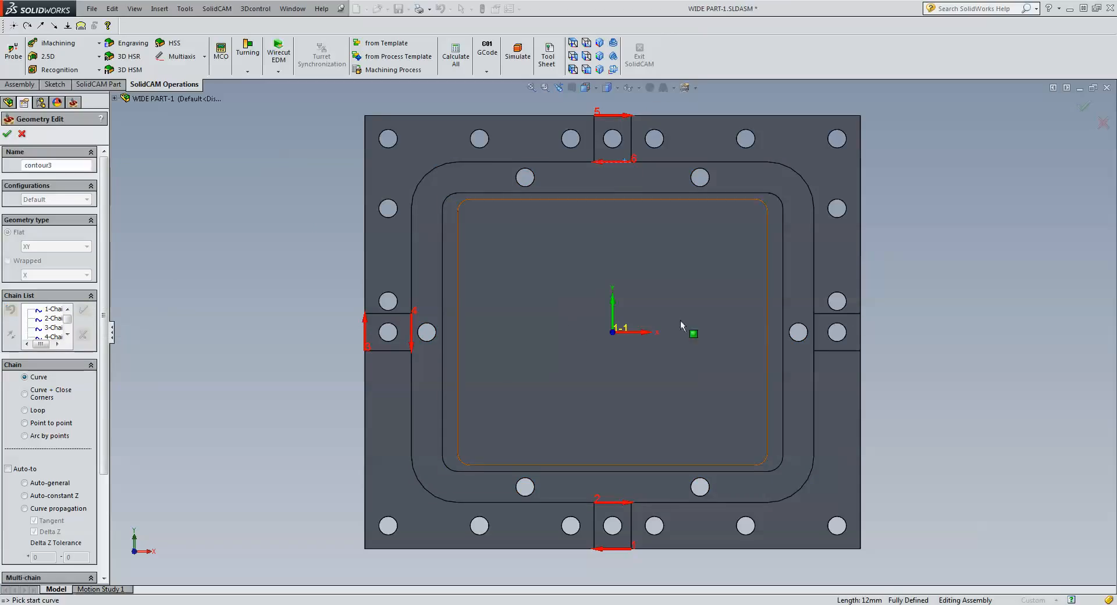
left_click(862, 323)
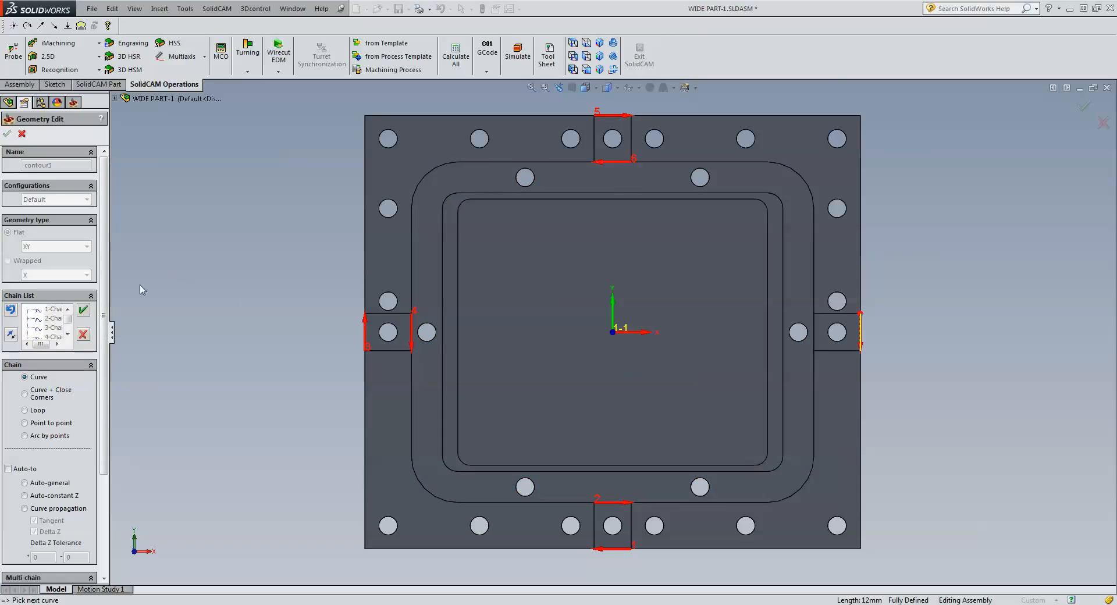
left_click(84, 310)
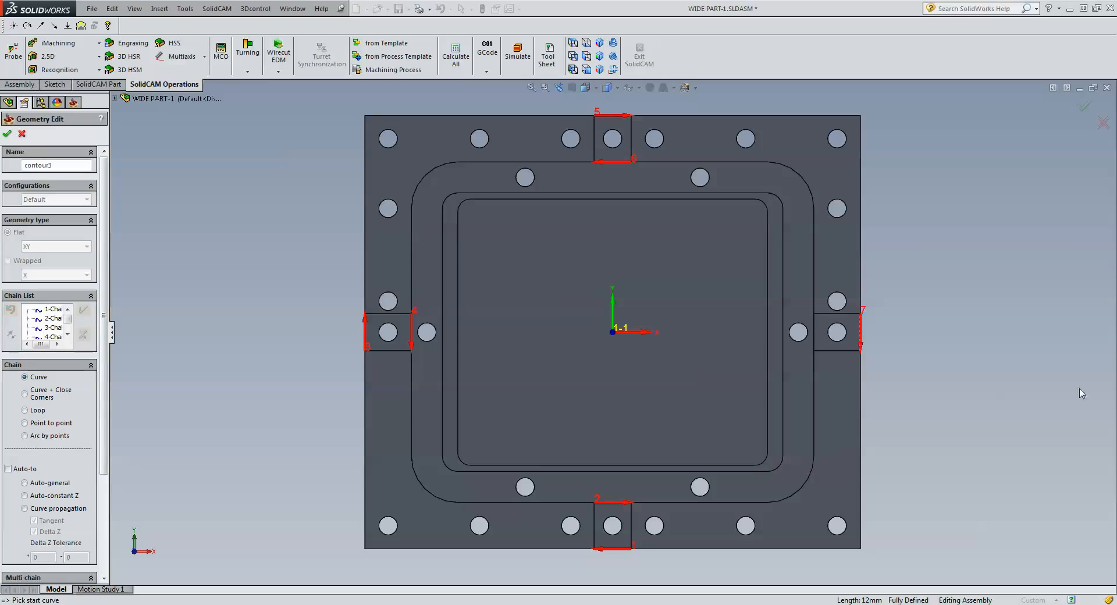
left_click(814, 345)
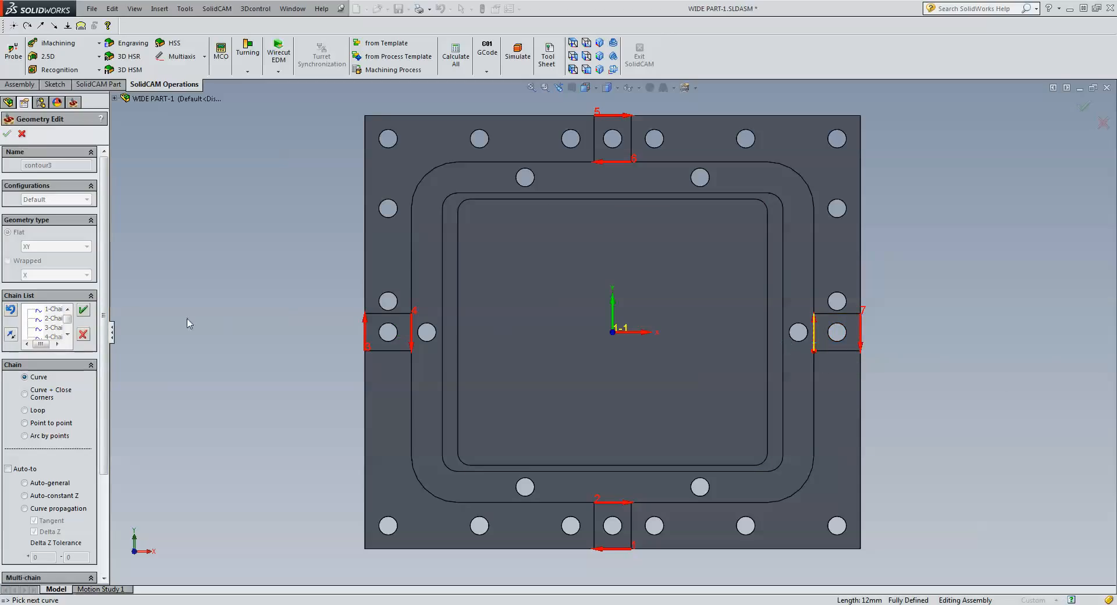
left_click(84, 310)
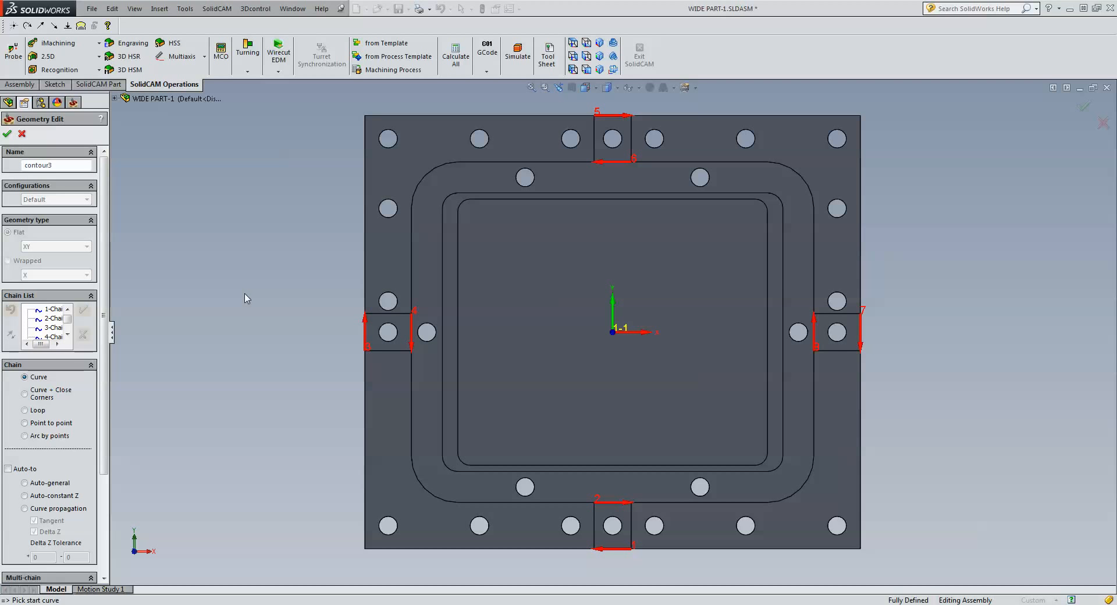
key("ctrl+7")
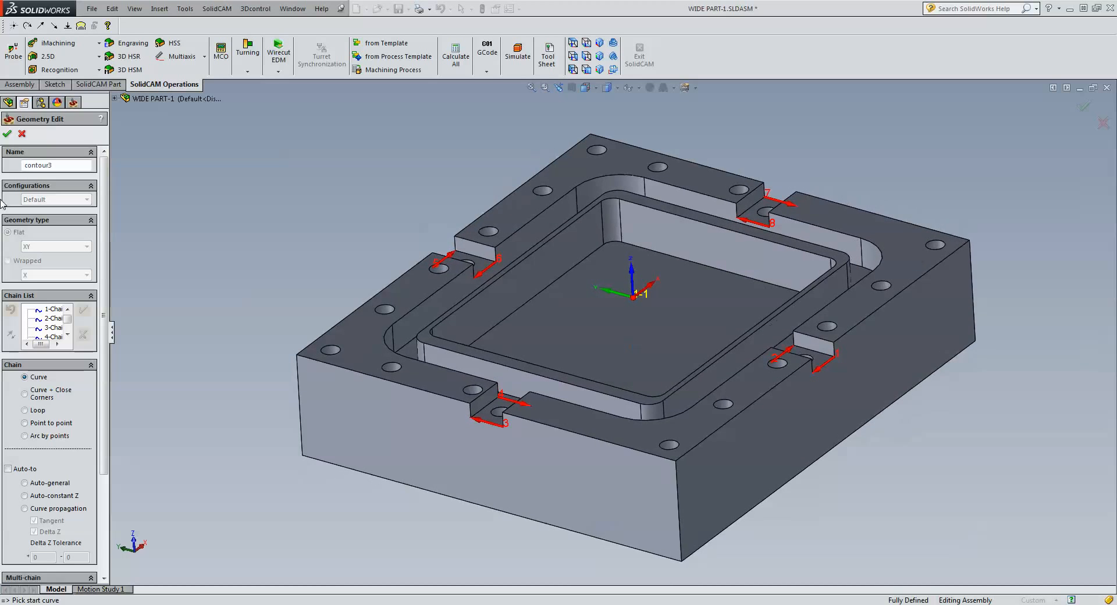
left_click(7, 134)
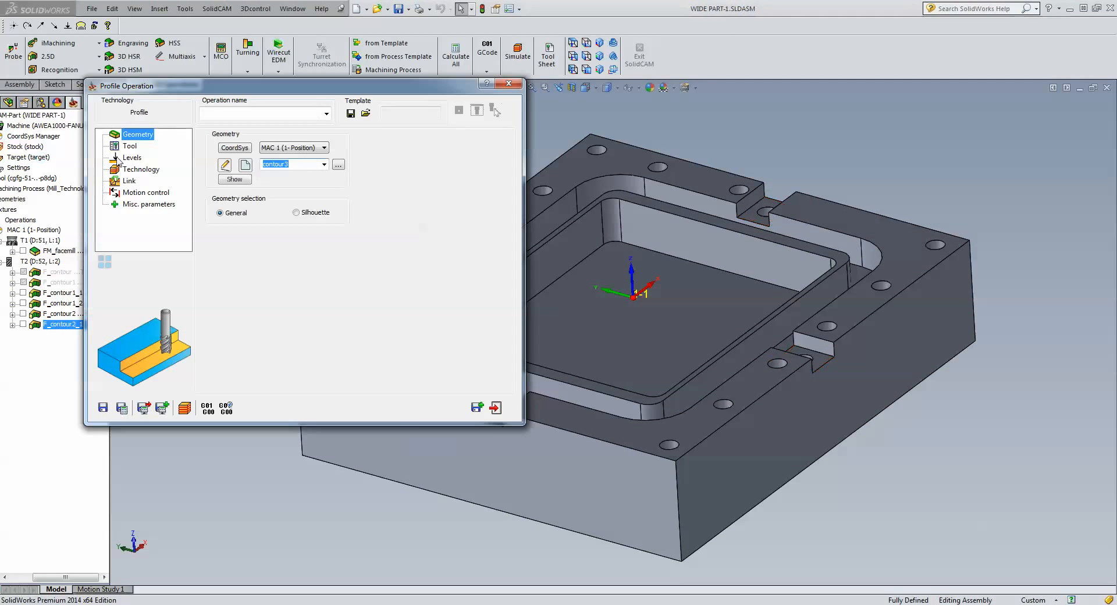
Add a new 6 mm chamfer mill as tool 3 for F_contour3.
left_click(129, 145)
left_click(255, 301)
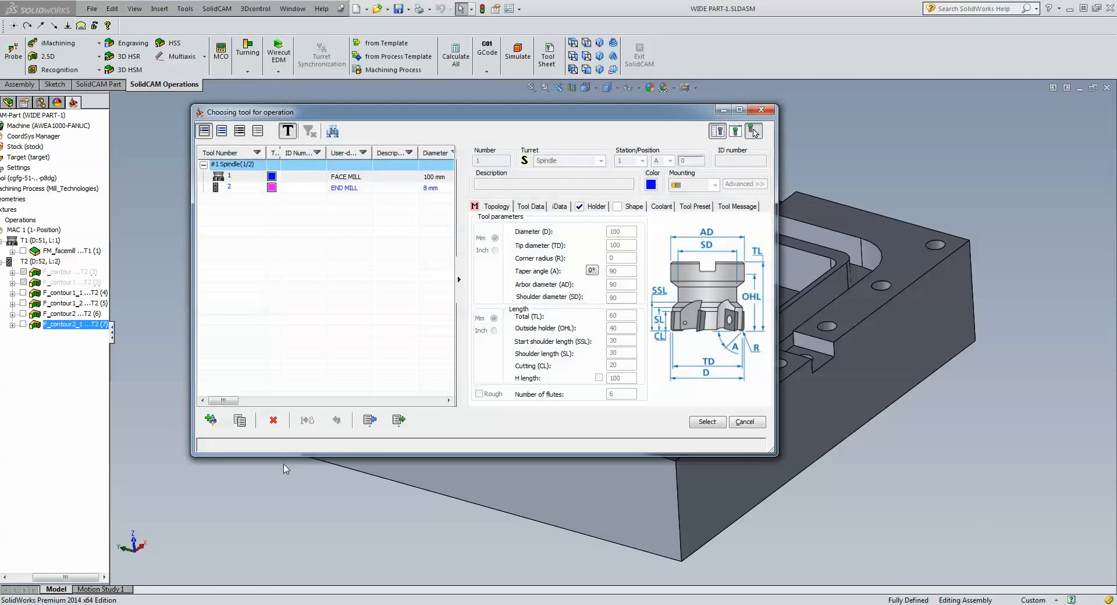
left_click(211, 421)
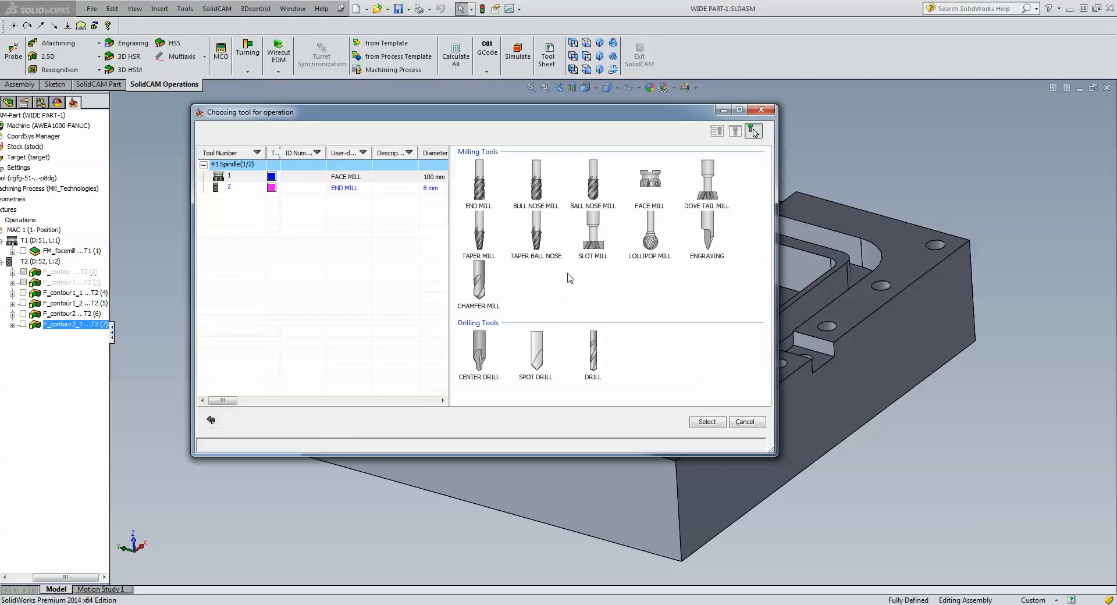
left_click(480, 282)
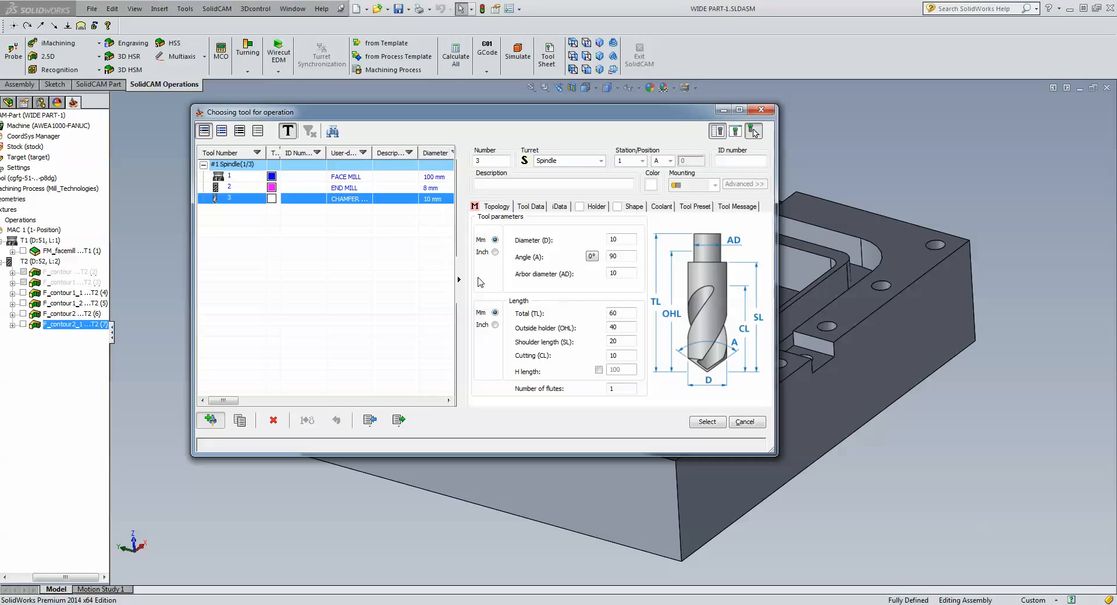
left_click(618, 240)
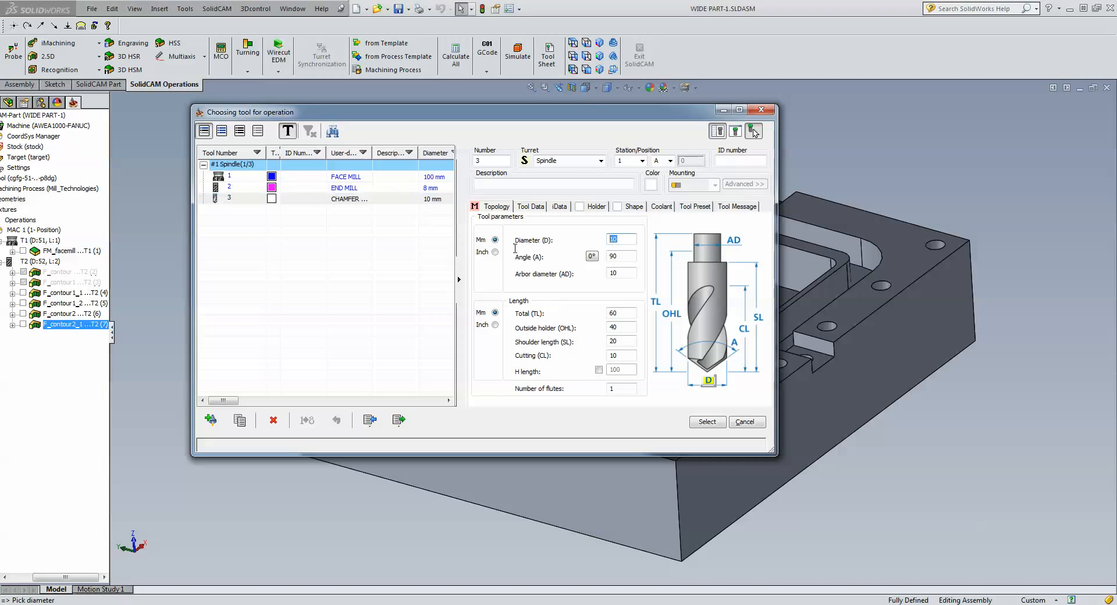
type("6")
left_click(708, 422)
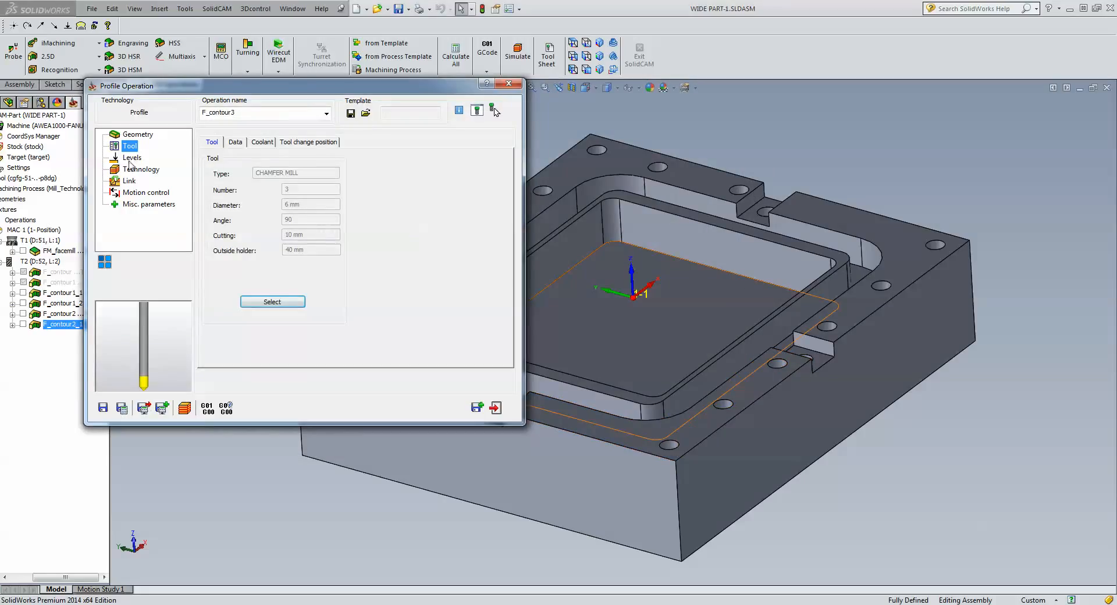
Set the F_contour3 profile depth to .3 on the Levels page.
left_click(129, 159)
left_click(287, 234)
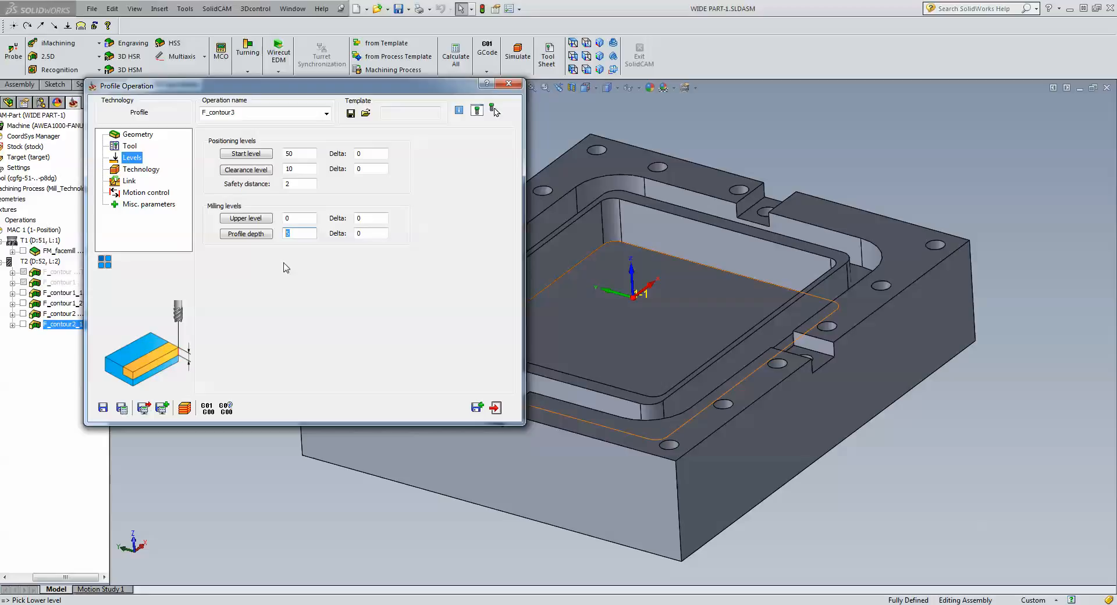
type(".3")
left_click(146, 170)
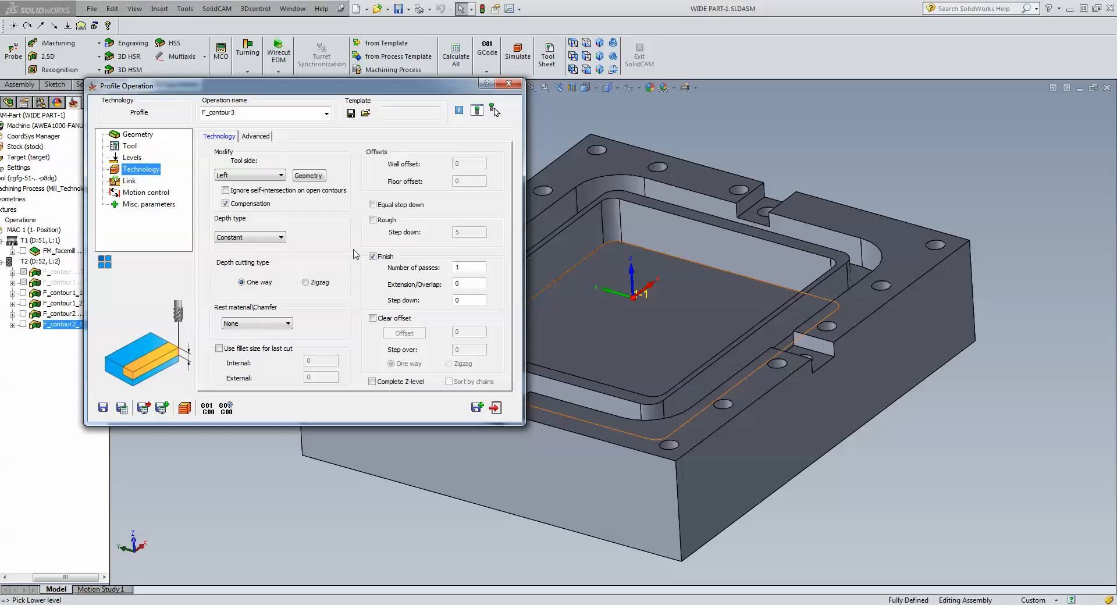
Set Rest material\Chamfer to Chamfer and change the chamfer cutting diameter to 2.
left_click(273, 324)
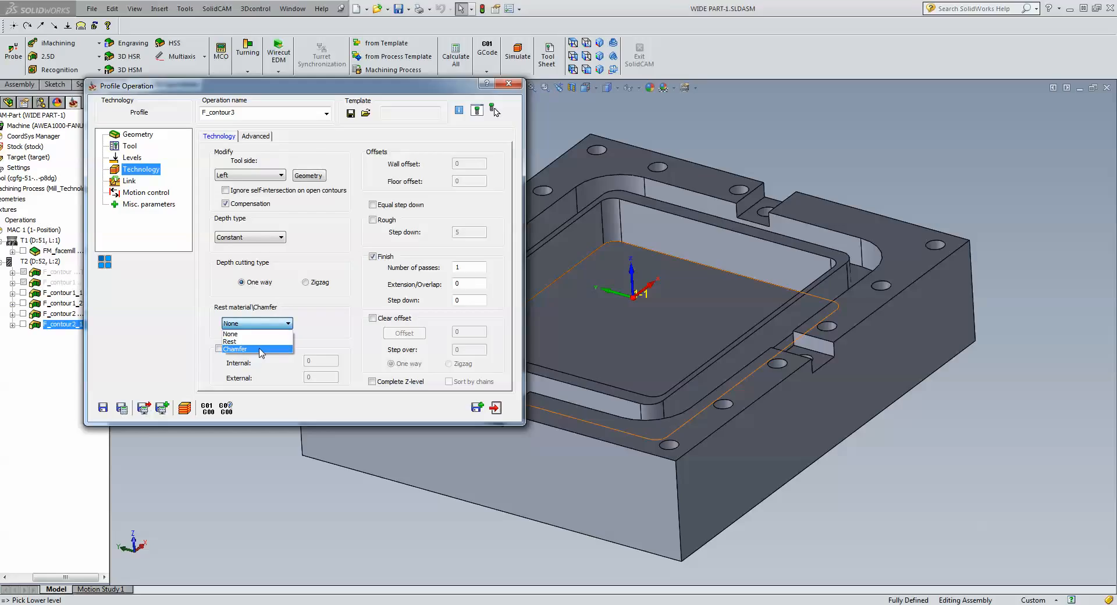
left_click(259, 349)
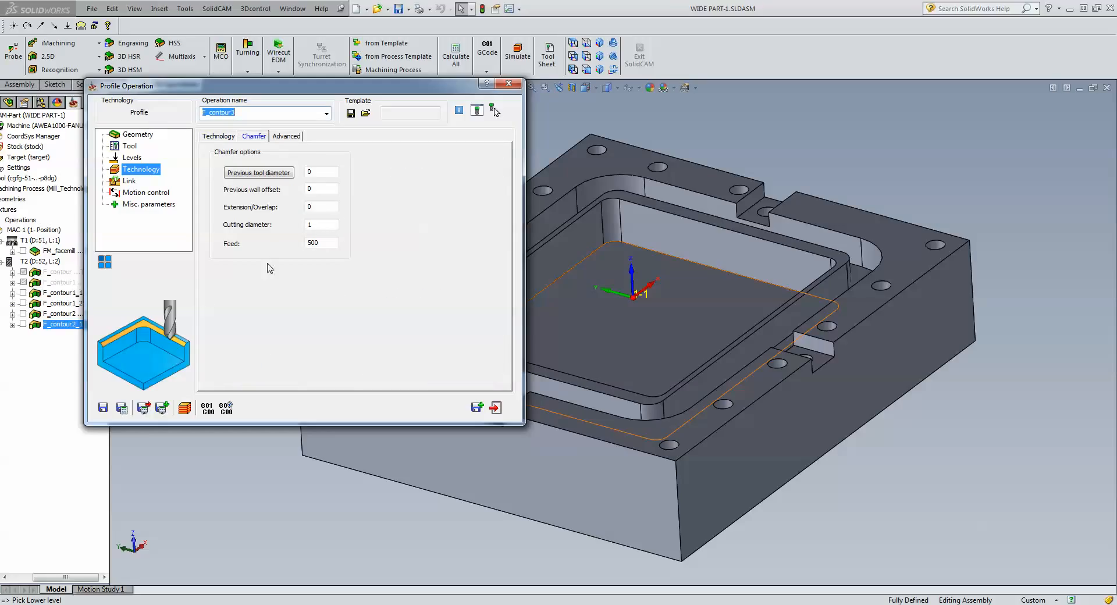
left_click(317, 224)
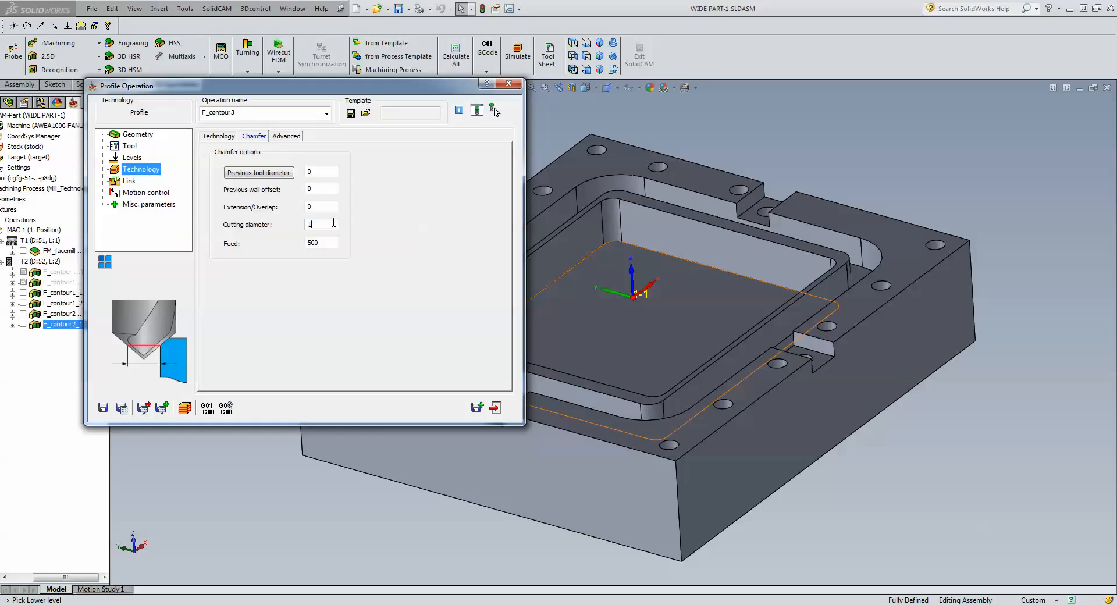
double_click(322, 225)
type("2")
left_click(218, 137)
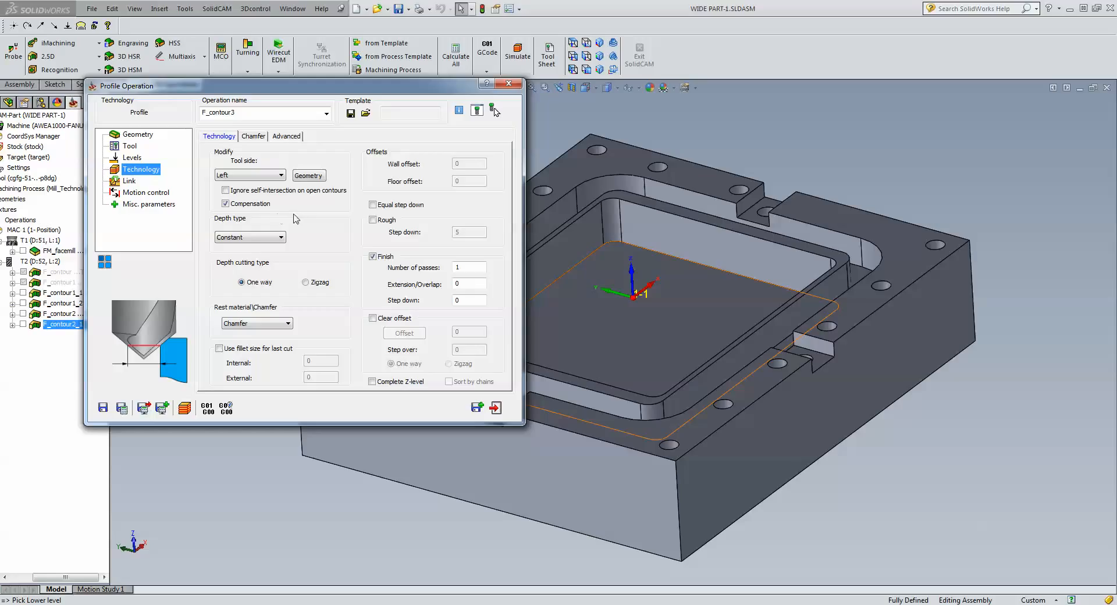
Uncheck Compensation on the Technology tab, leaving the chamfer cutting diameter at 2.
left_click(225, 204)
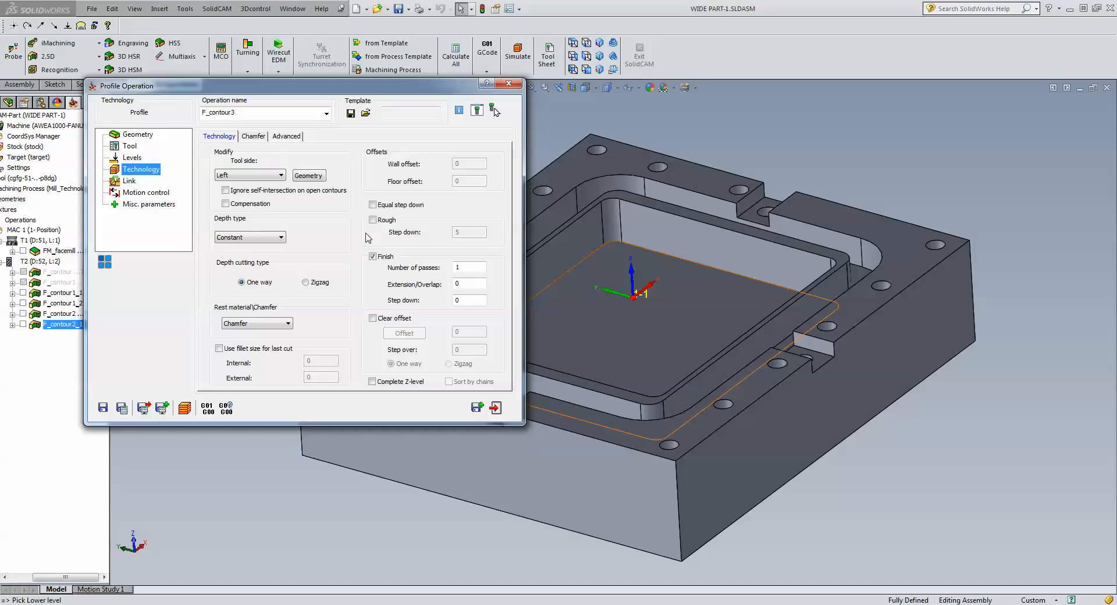
left_click(253, 136)
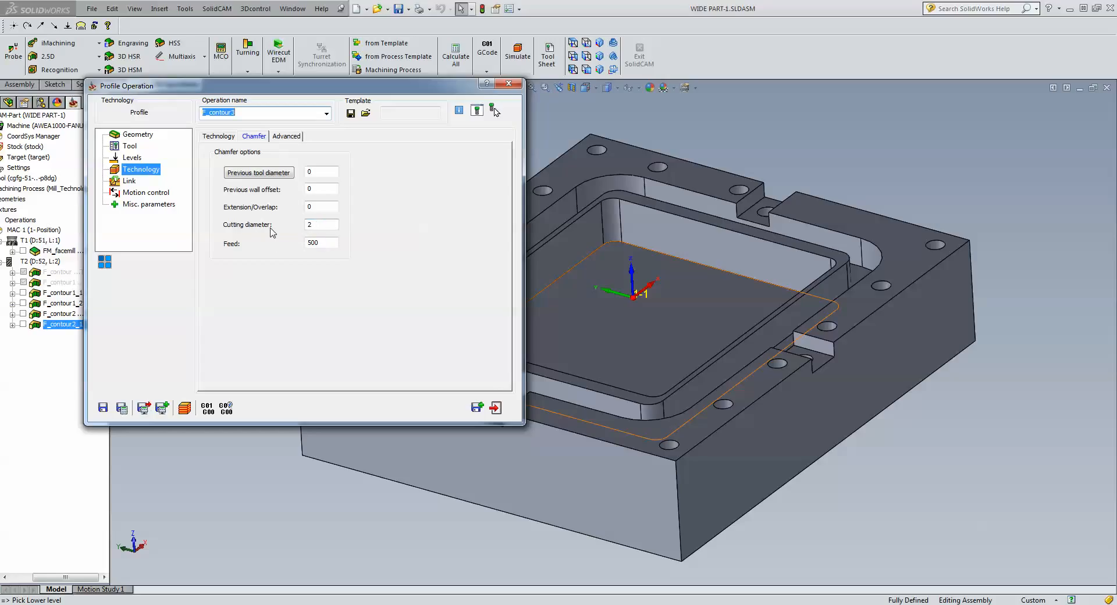
left_click(224, 137)
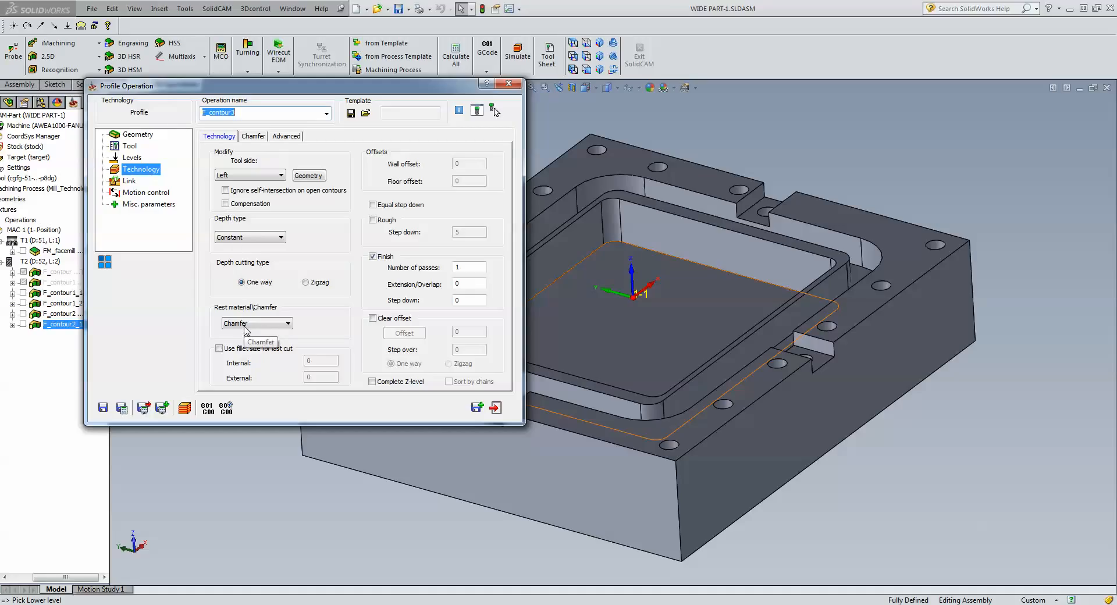
Set a Normal lead-in of length 3 with matching lead-out, then calculate and simulate.
left_click(133, 184)
left_click(273, 240)
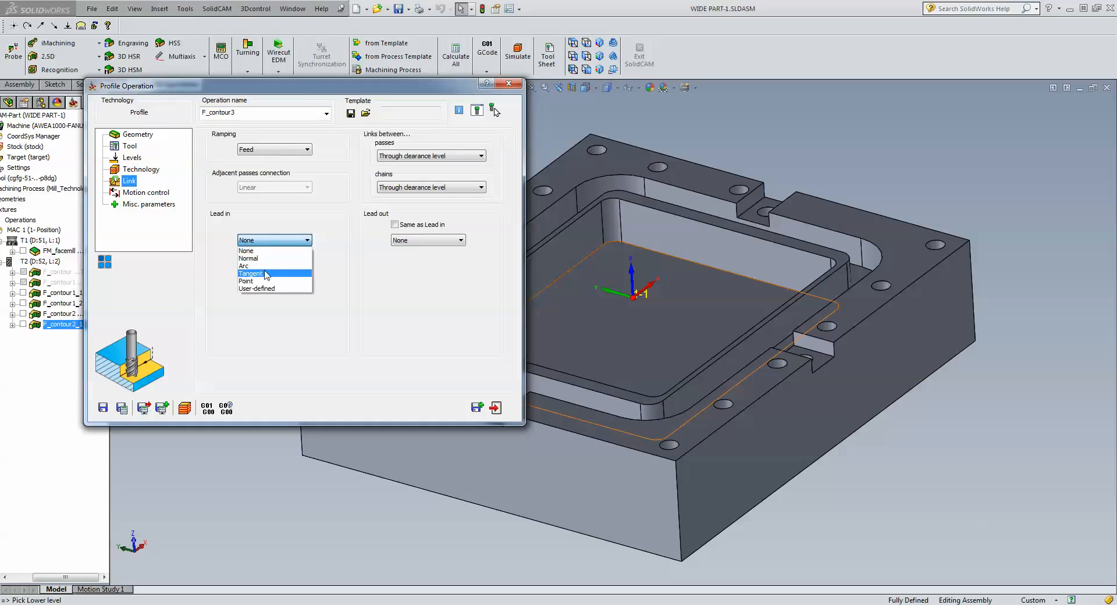
left_click(266, 259)
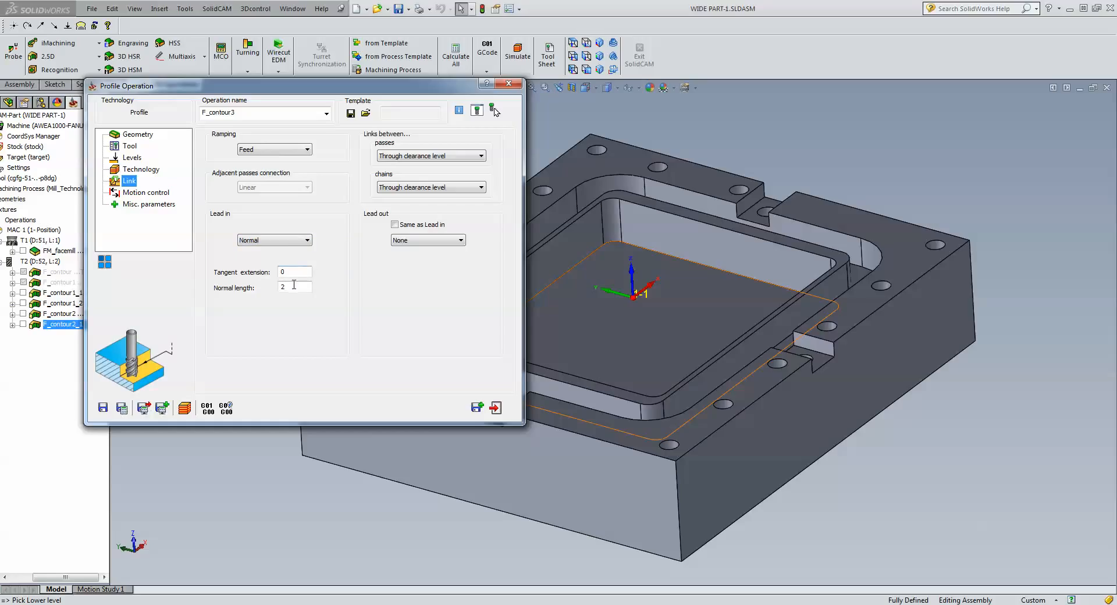
double_click(294, 285)
type("3")
left_click(396, 225)
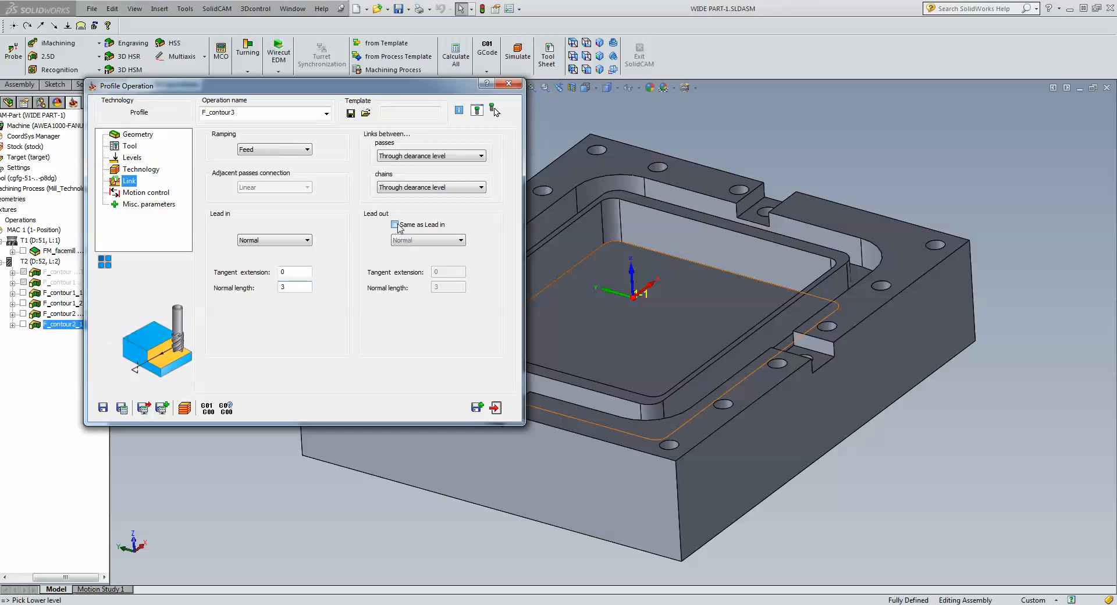
left_click(125, 411)
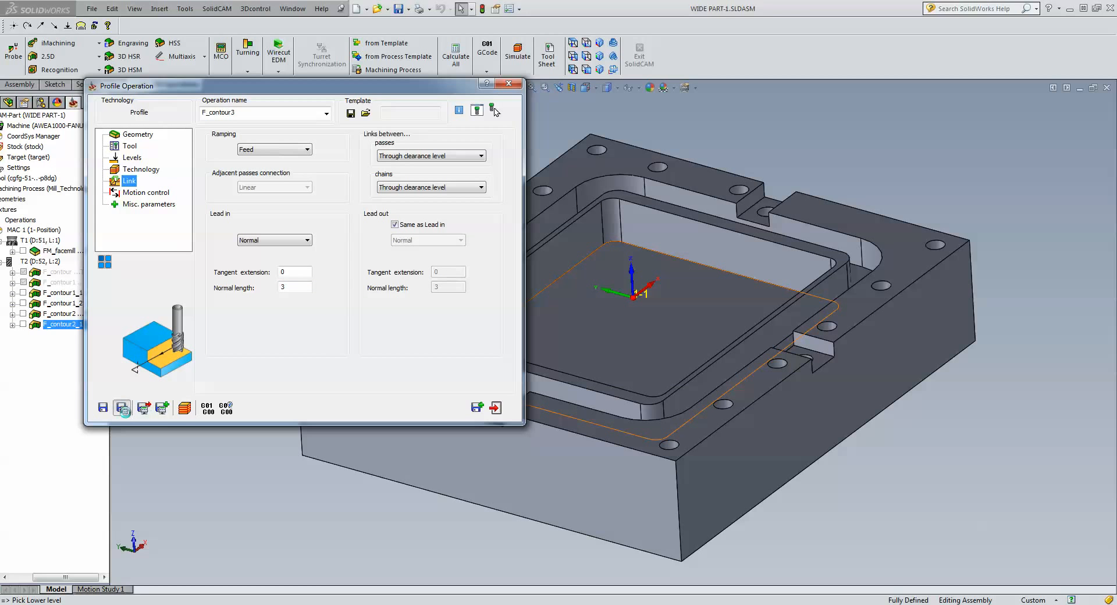
left_click(186, 407)
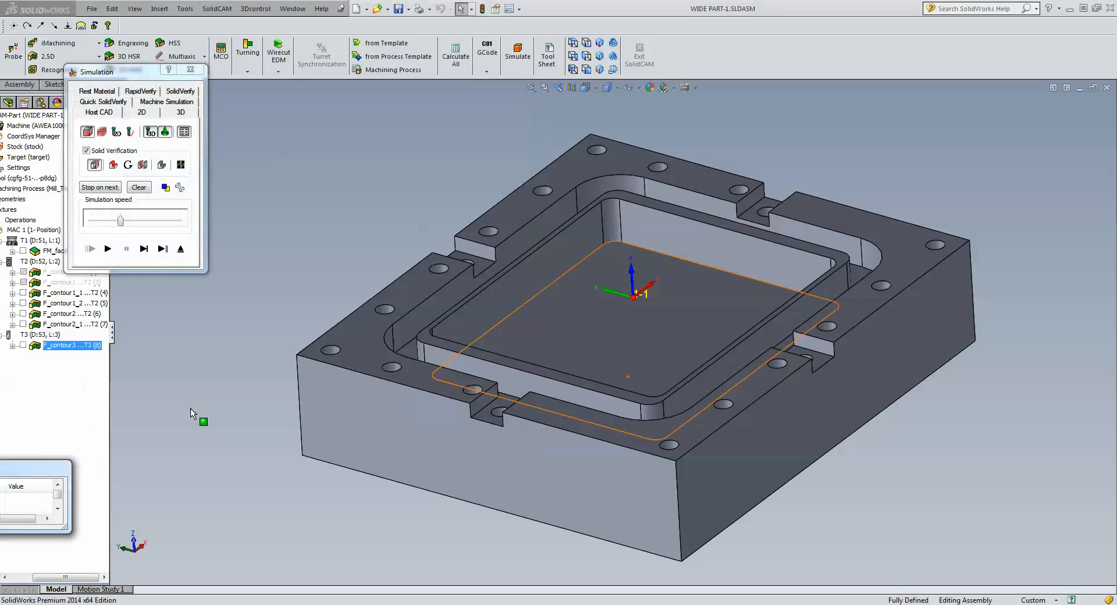
Single-step through the chamfer toolpath in SolidVerify, then exit the simulation.
left_click(181, 92)
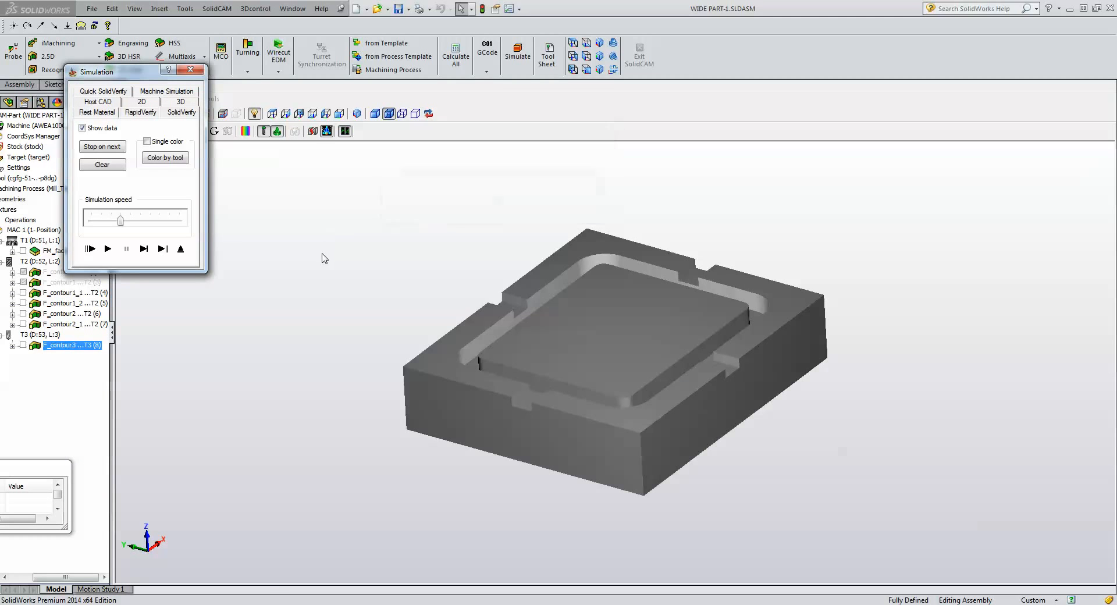
left_click(144, 249)
left_click(146, 251)
left_click(145, 250)
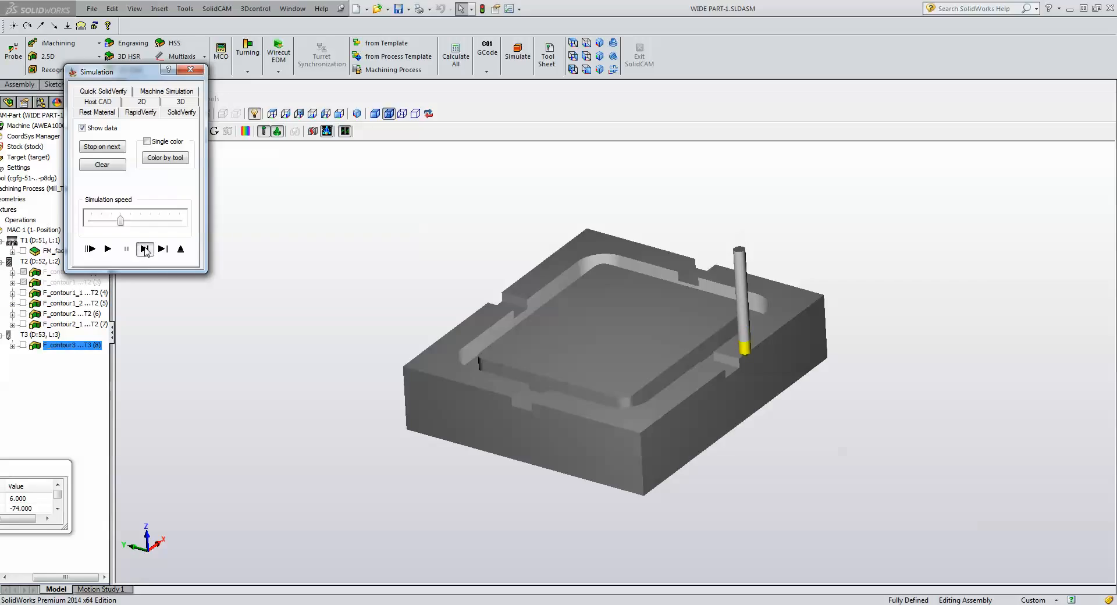
left_click(146, 251)
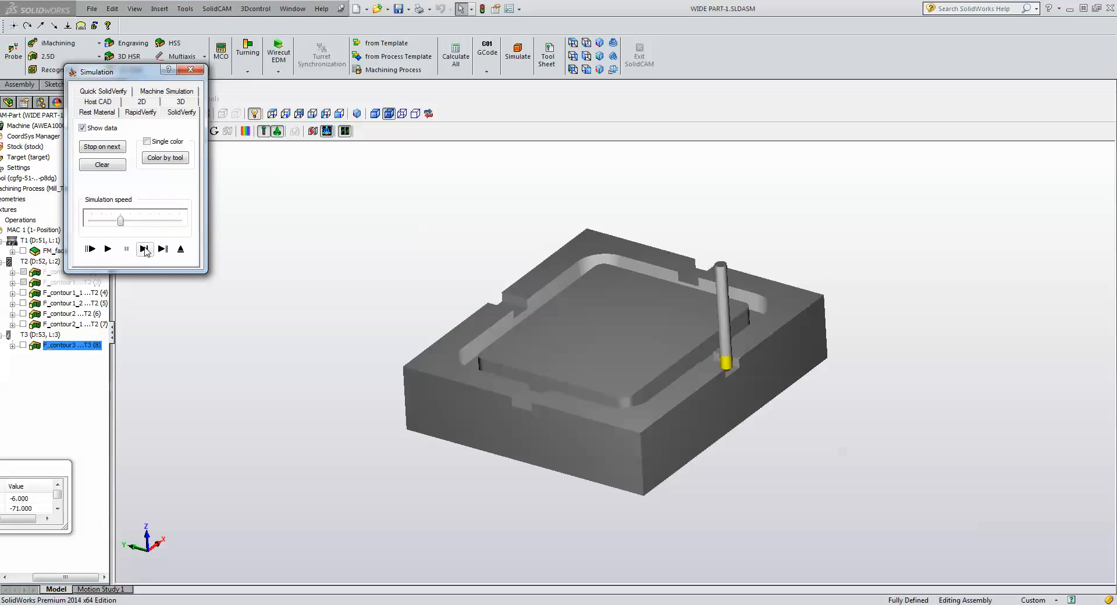
left_click(146, 251)
left_click(180, 249)
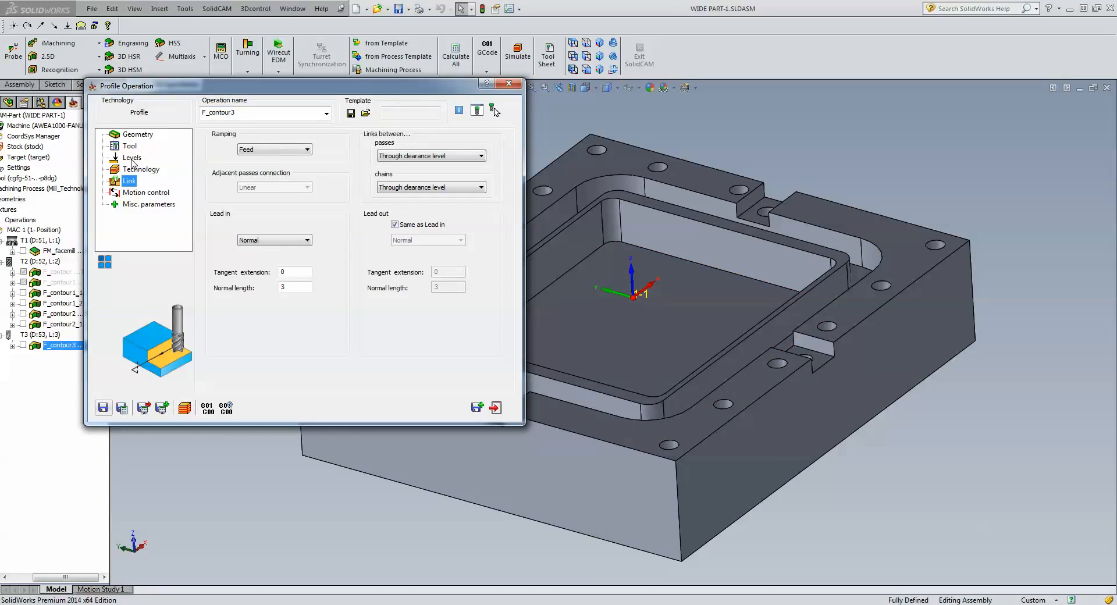
Pick the slot floor face as the upper level, set profile depth .3, and recalculate.
left_click(132, 158)
left_click(246, 218)
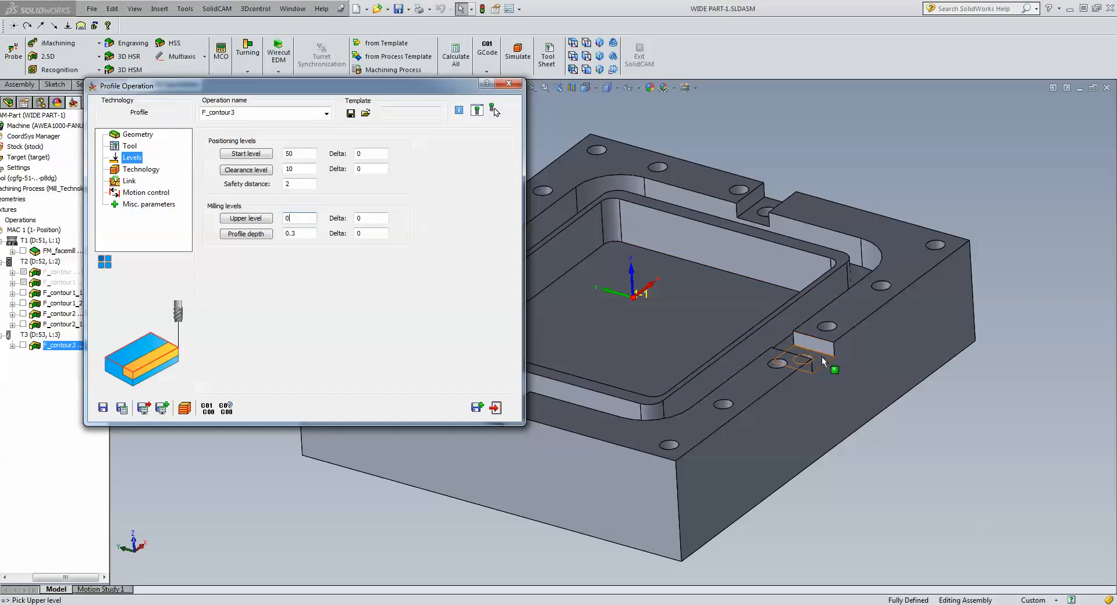
left_click(780, 368)
left_click(226, 234)
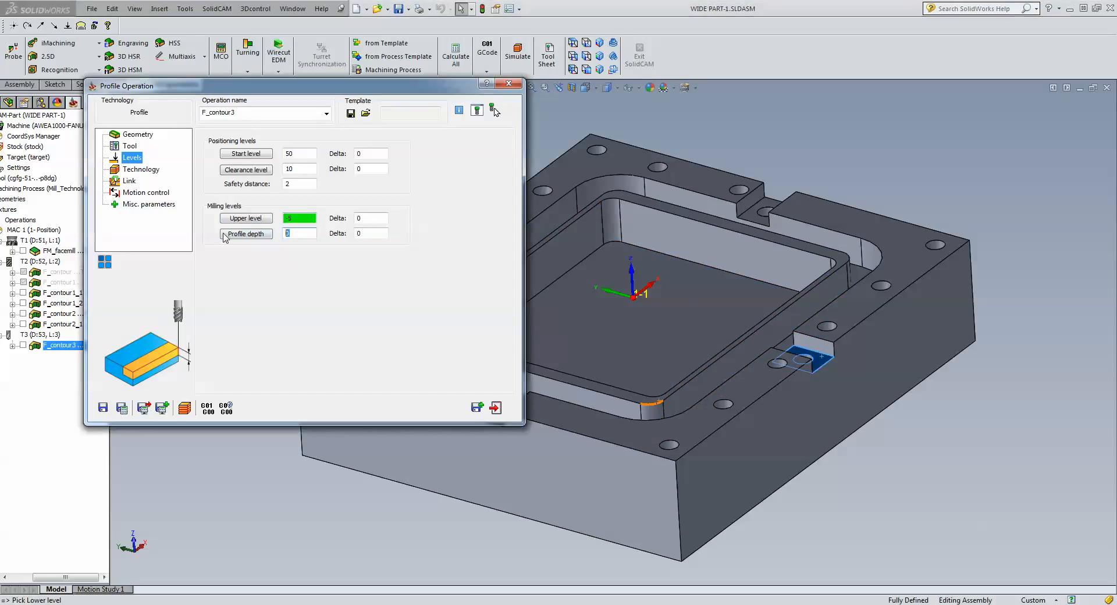
type(".3")
left_click(307, 218)
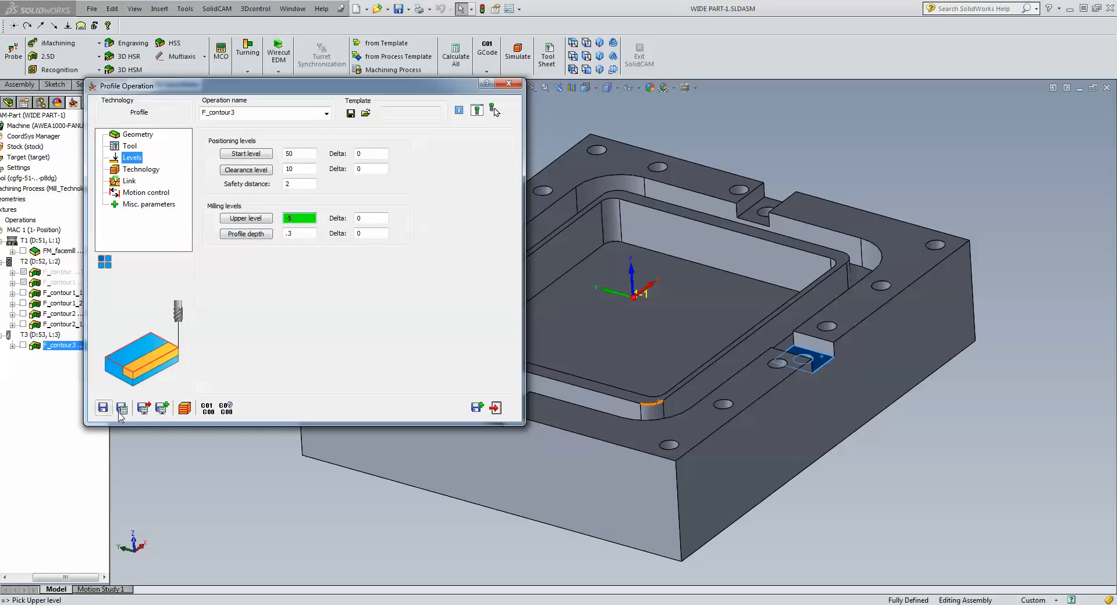
left_click(185, 408)
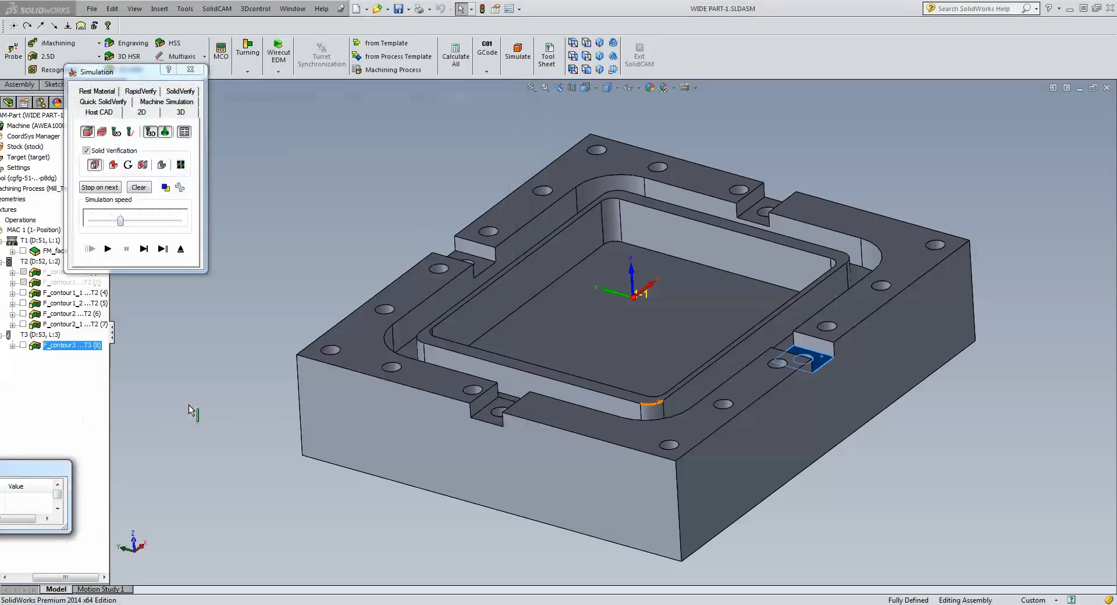
Step and play the chamfer toolpath in SolidVerify, inspect the chamfered slot edges, then exit.
left_click(181, 92)
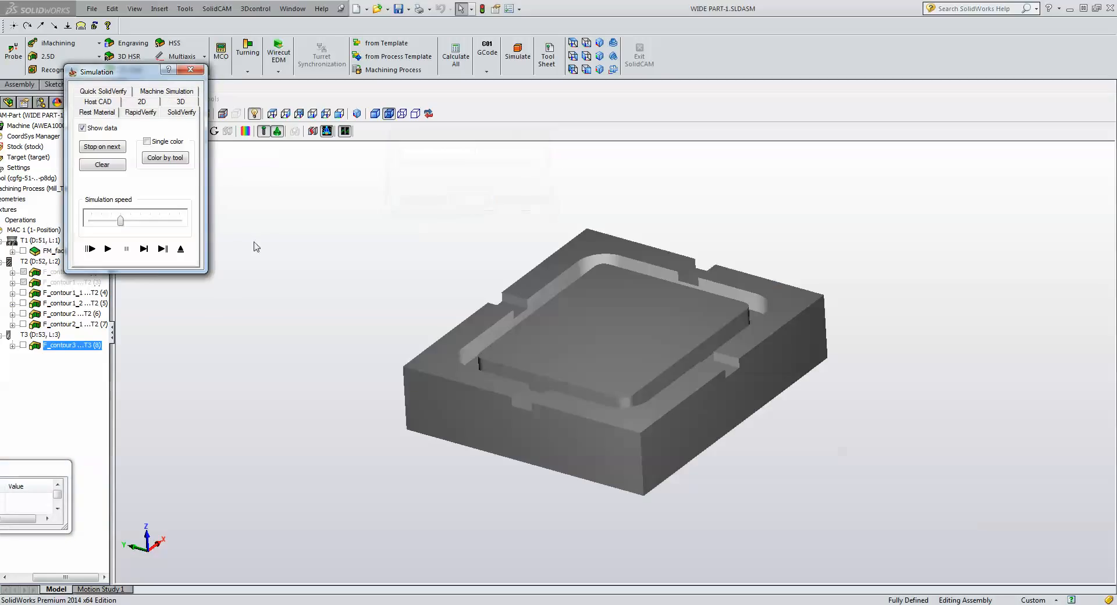
left_click(146, 249)
left_click(145, 249)
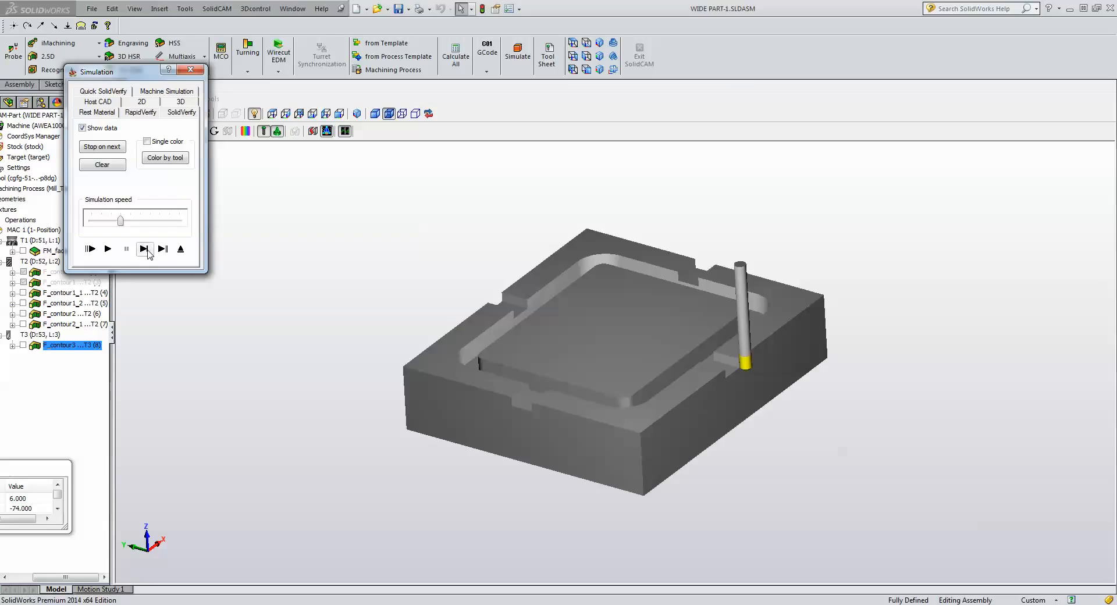
left_click(145, 250)
left_click(146, 250)
left_click(146, 250)
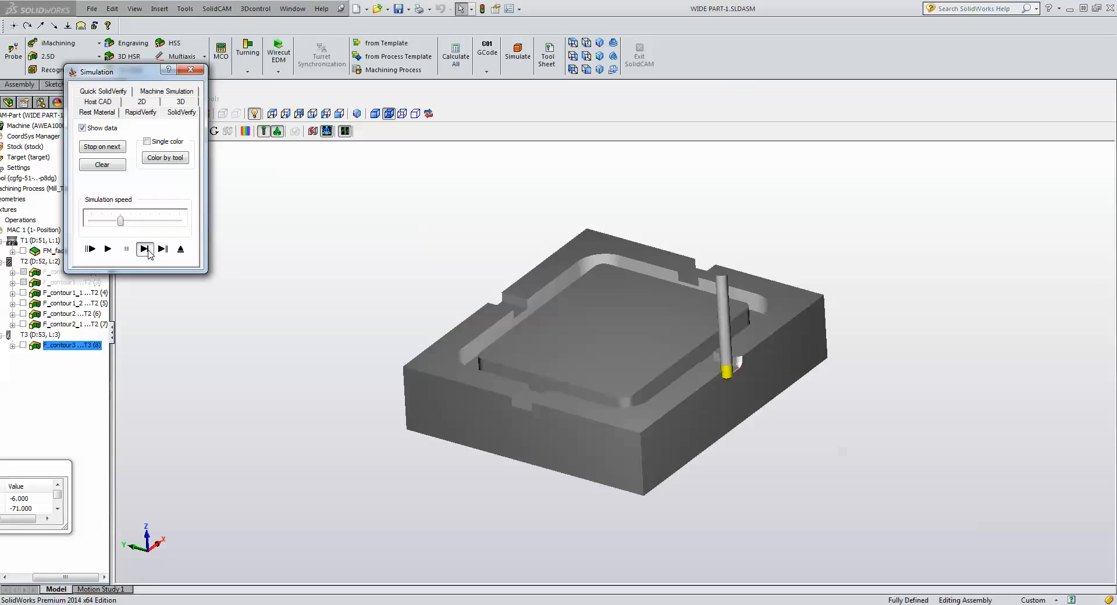
left_click(108, 248)
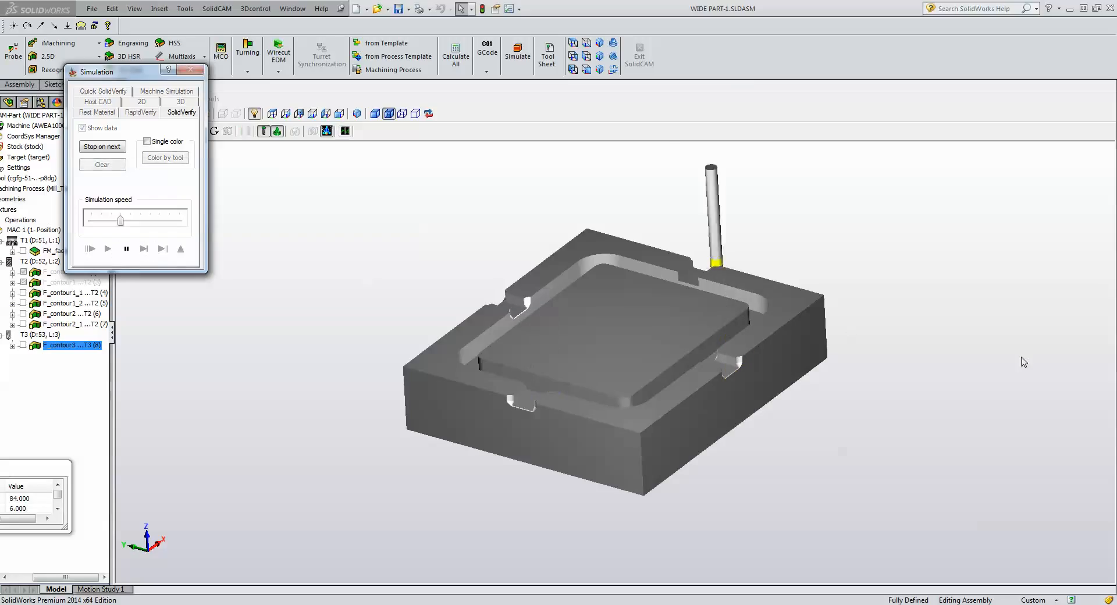
left_click(1006, 441)
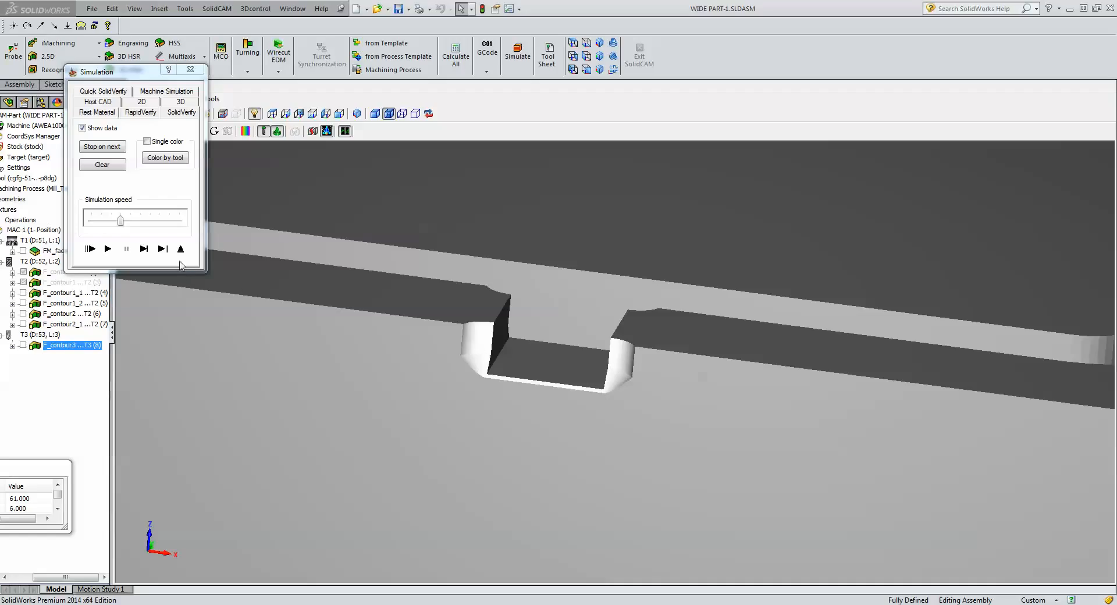
left_click(180, 249)
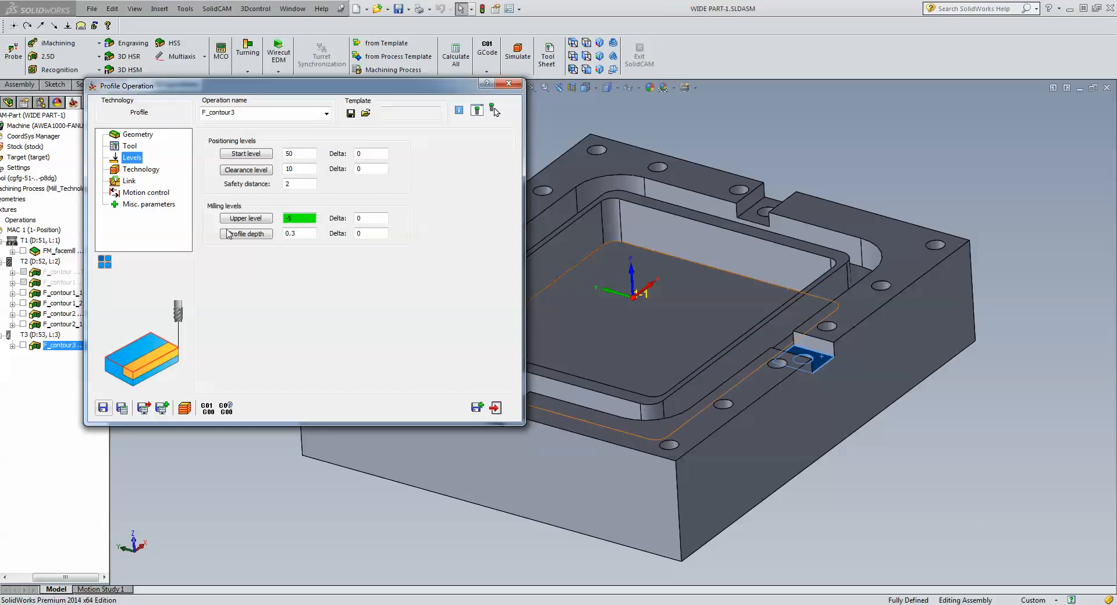
Set start and end extensions of -3, apply them to all open chains, and confirm.
left_click(139, 171)
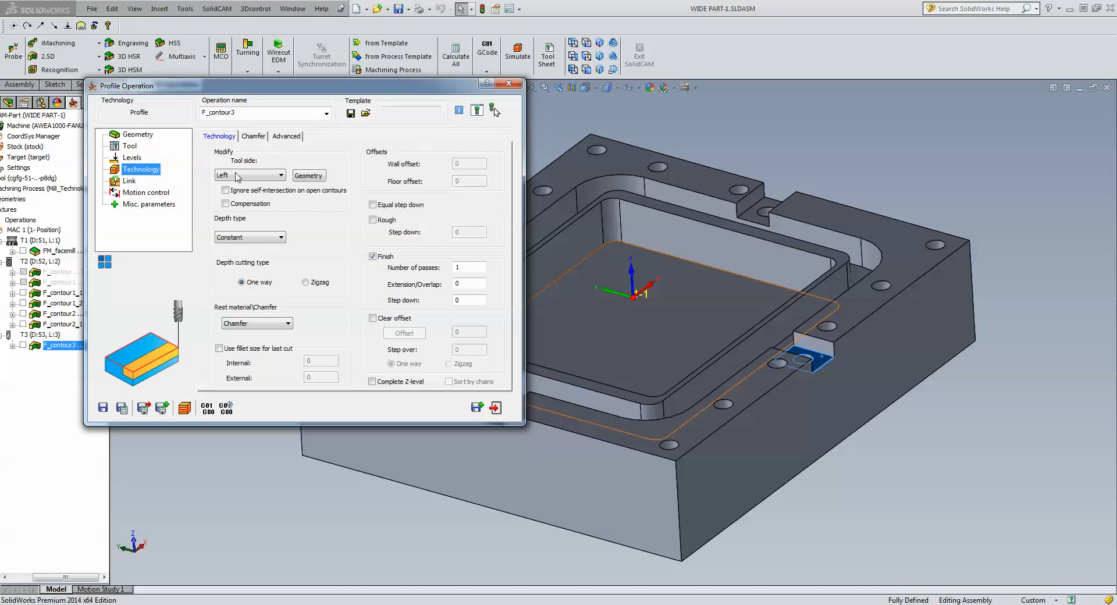
left_click(308, 175)
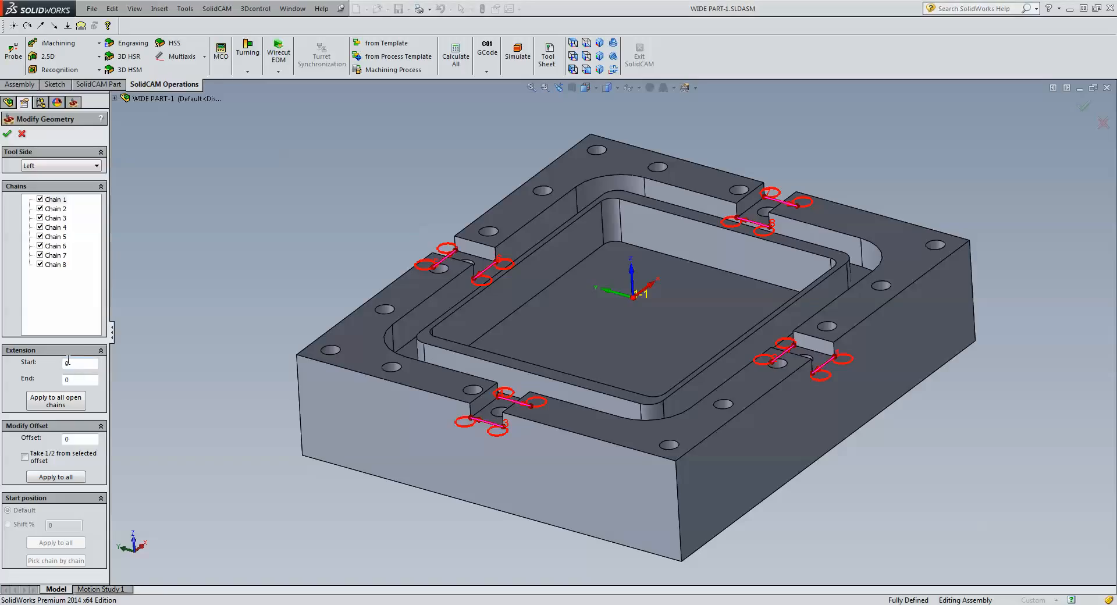
double_click(69, 363)
left_click(574, 45)
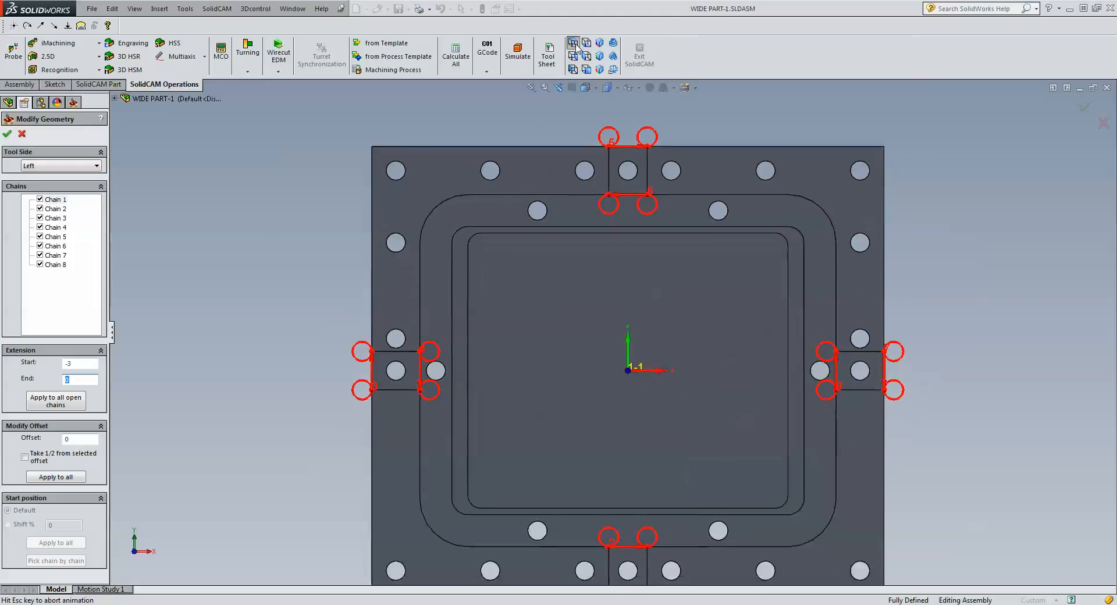
scroll(598, 572, "down", 1)
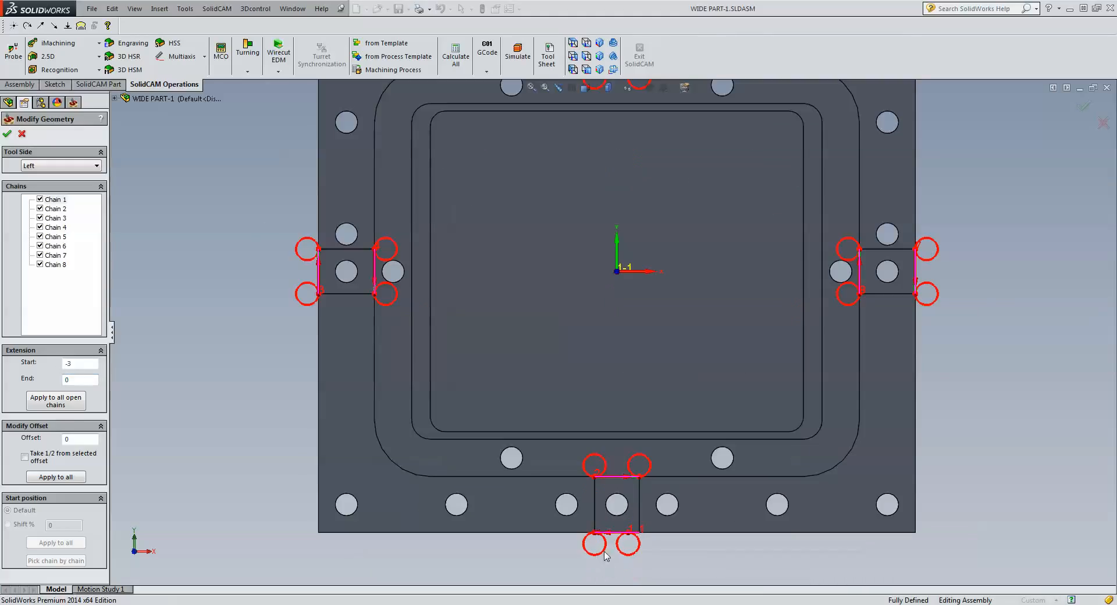
double_click(74, 381)
type("-3")
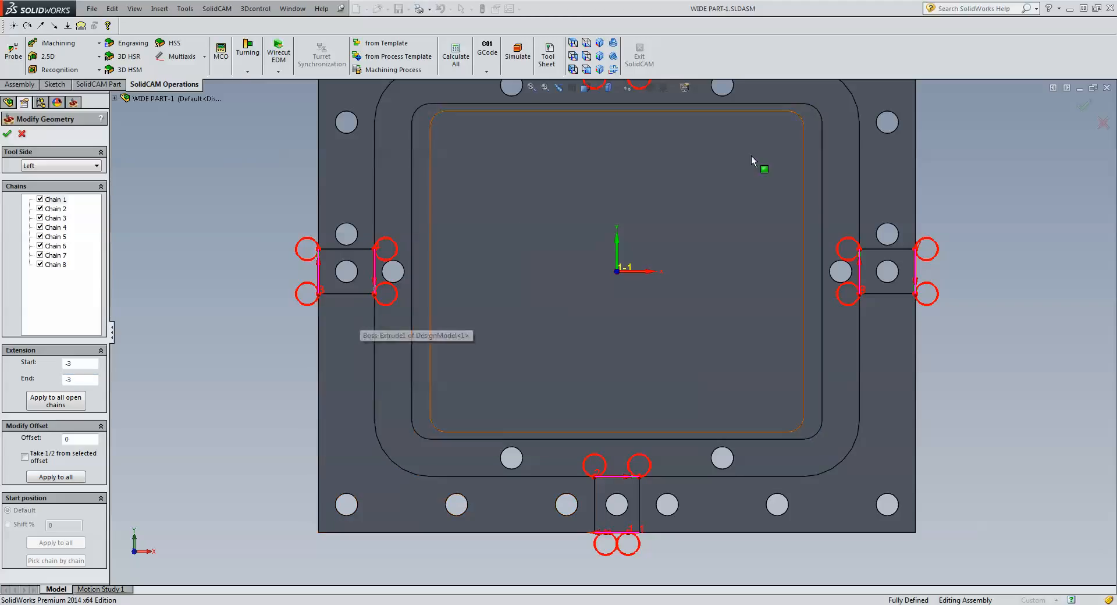
left_click(54, 402)
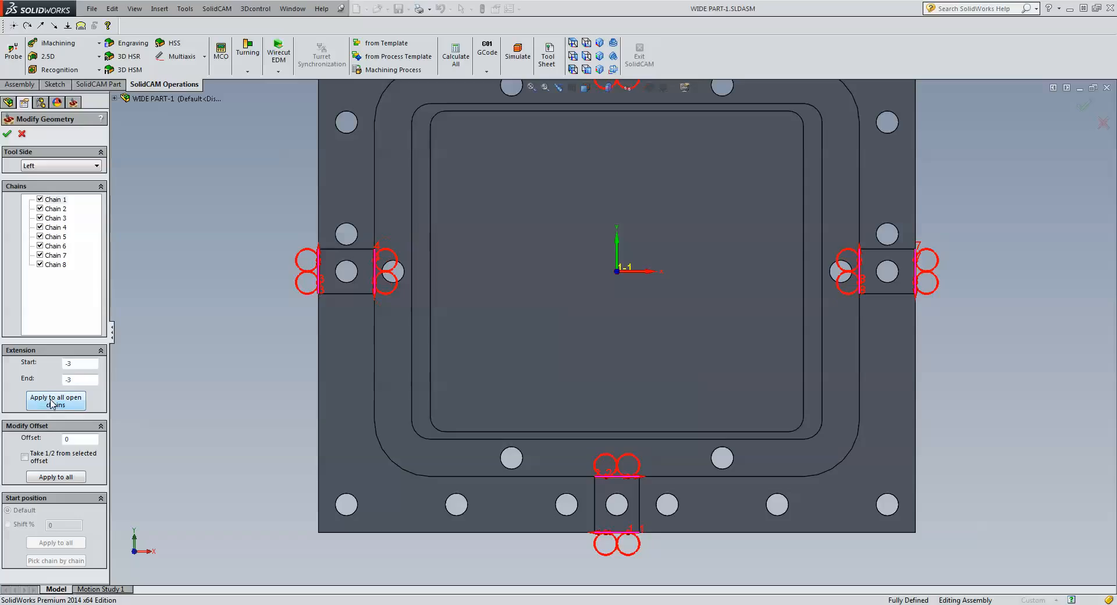
left_click(7, 133)
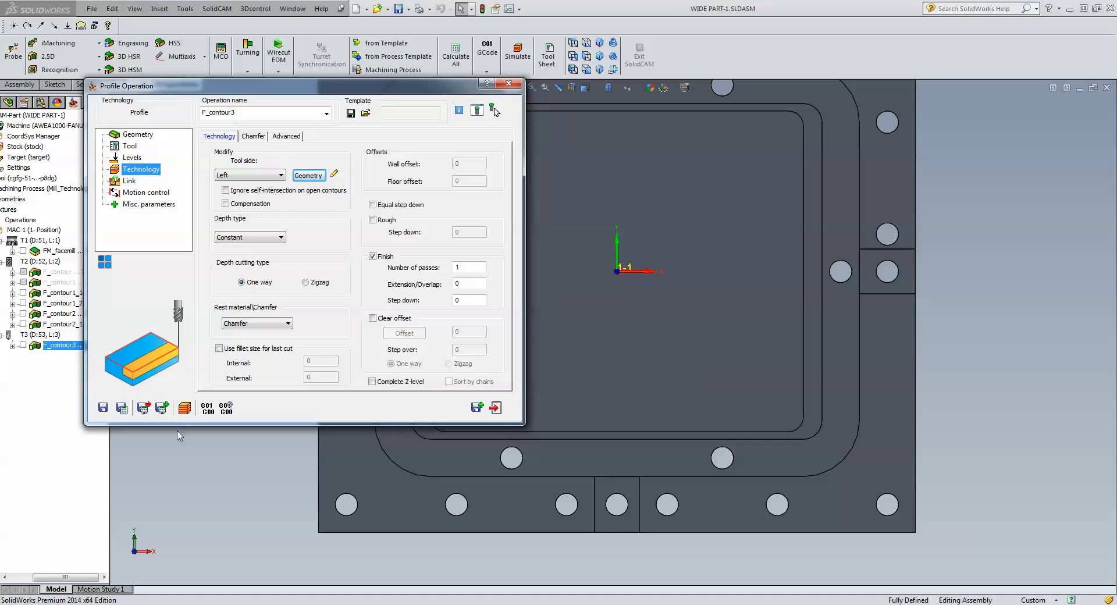
Calculate the F_contour3 chamfer profile and open its simulation in SolidVerify.
left_click(183, 411)
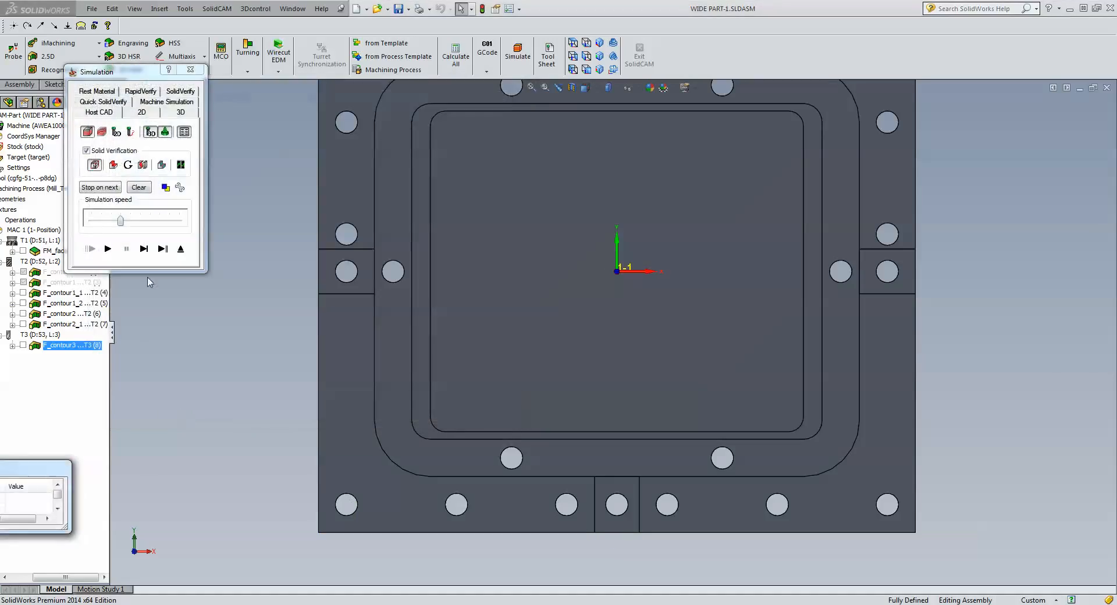
left_click(143, 249)
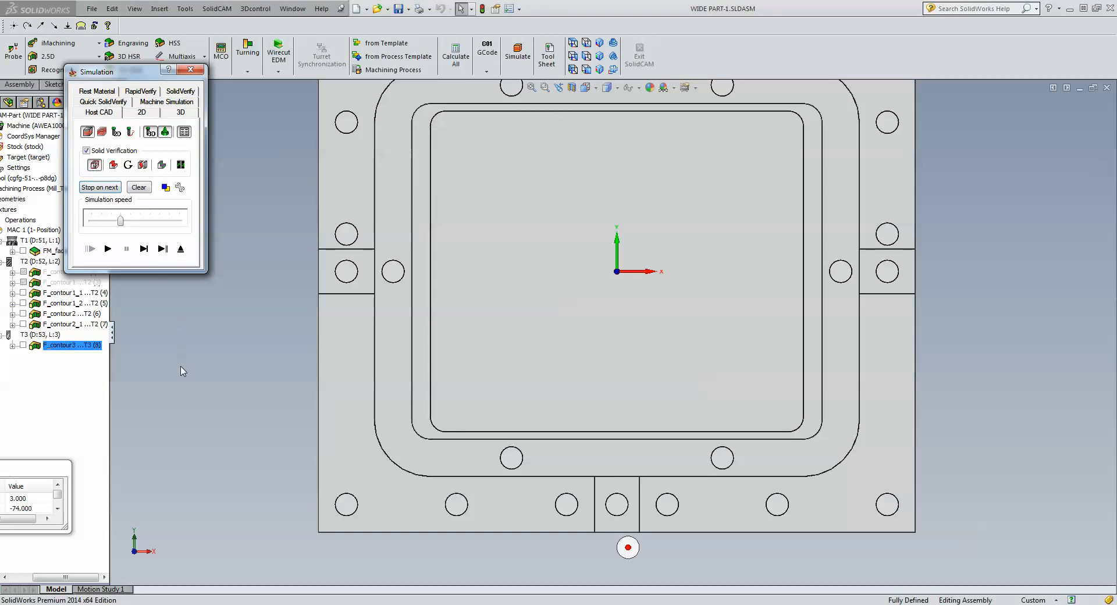
left_click(181, 95)
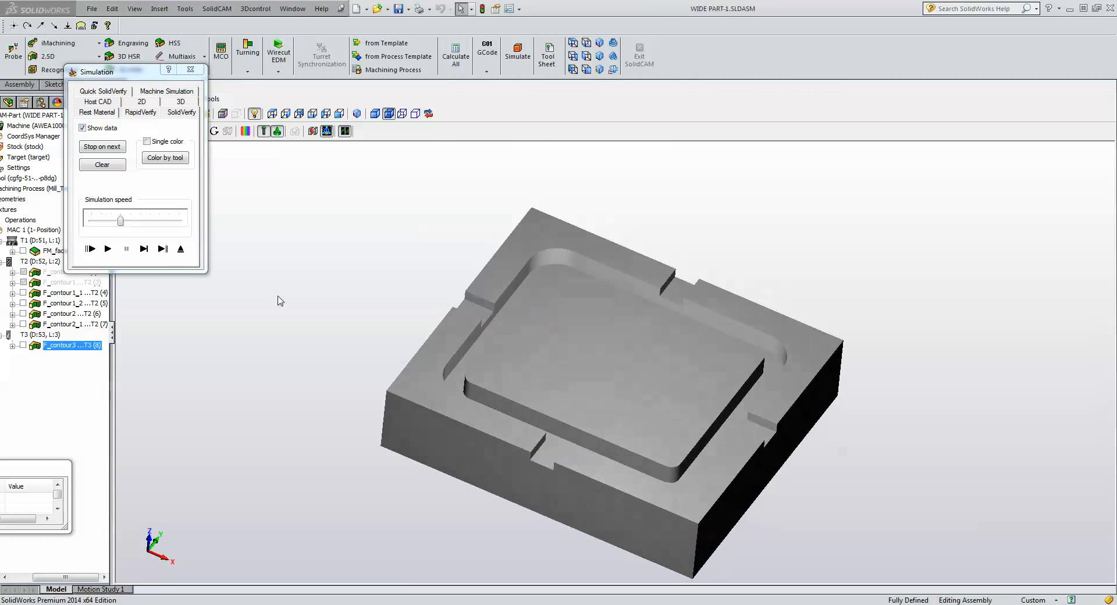
Step the chamfer tool through its first positions, then play the remaining cut on the stock.
left_click(144, 249)
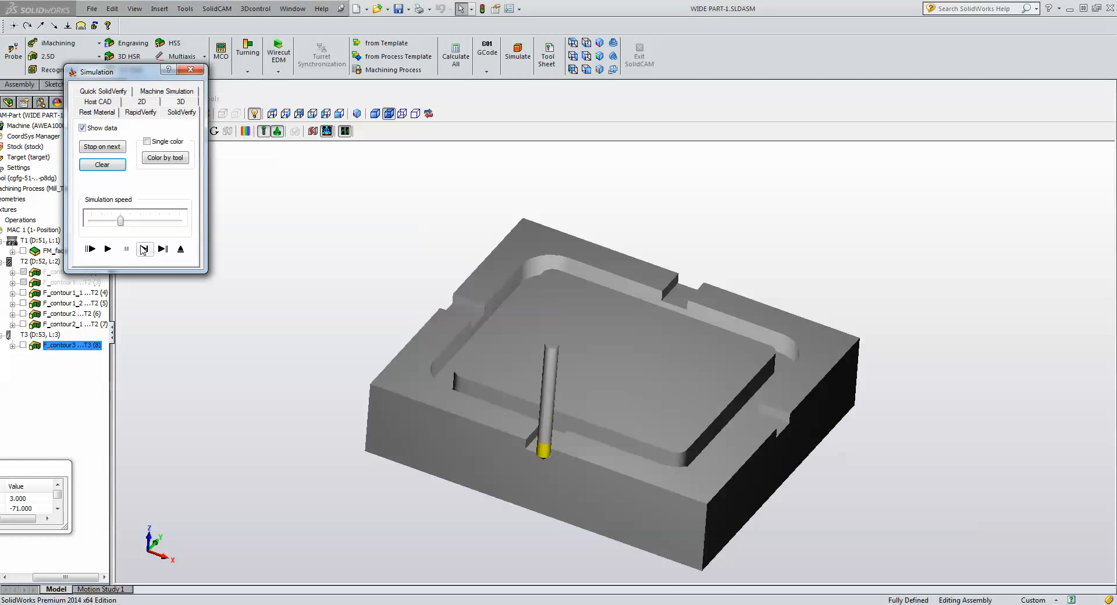
left_click(144, 249)
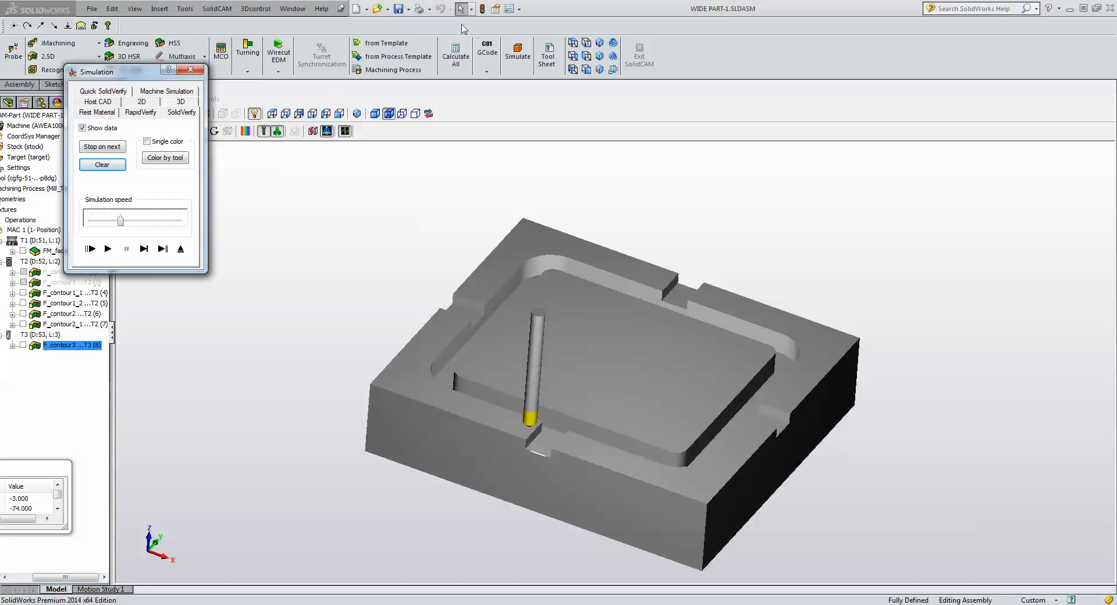
left_click(575, 43)
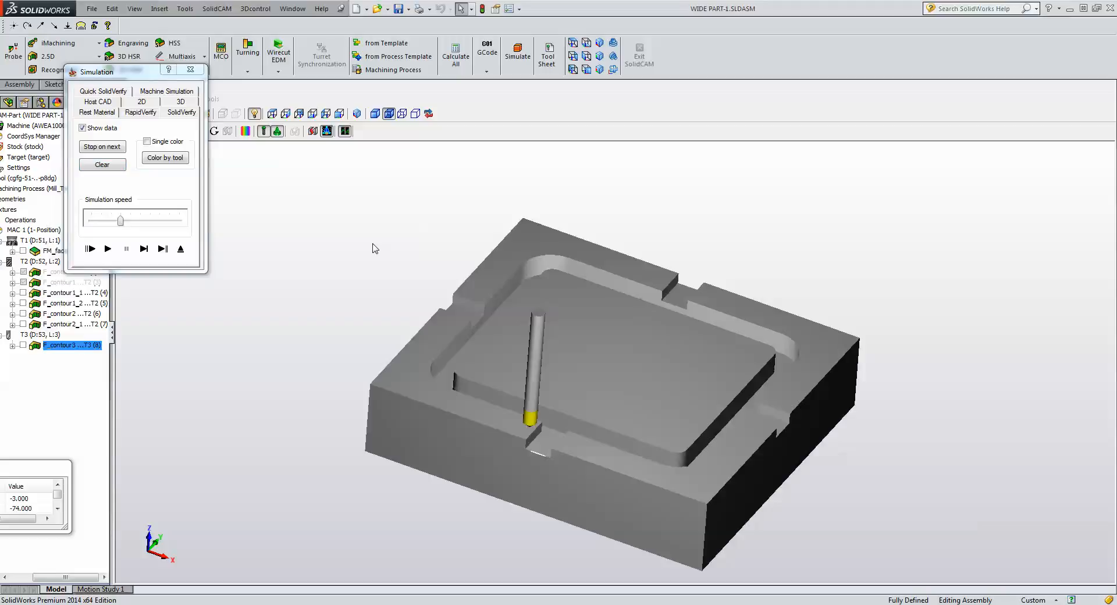
left_click(108, 249)
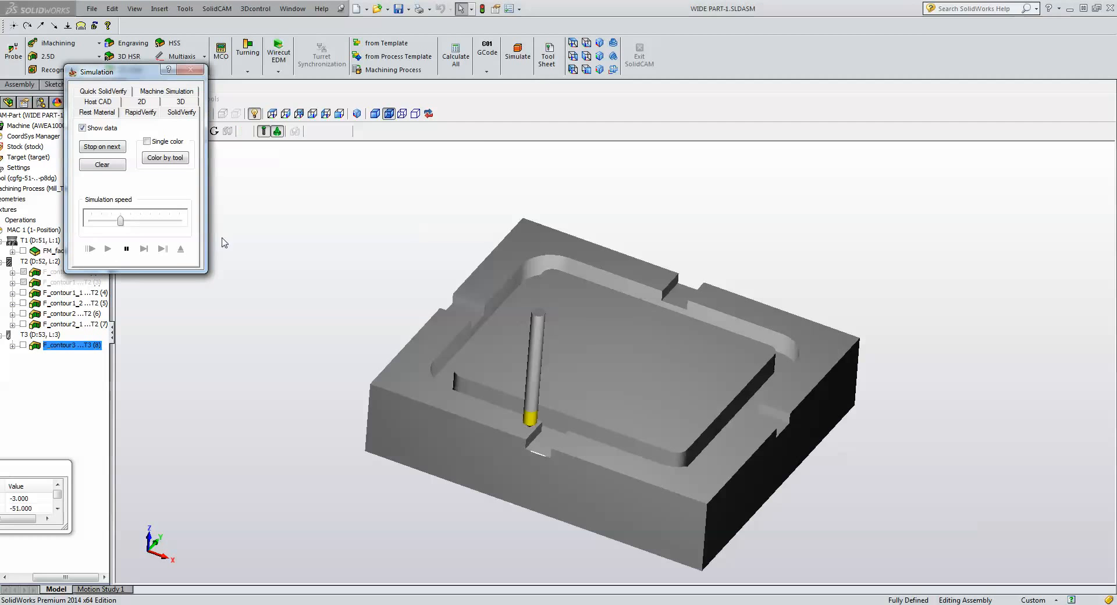
left_click(834, 496)
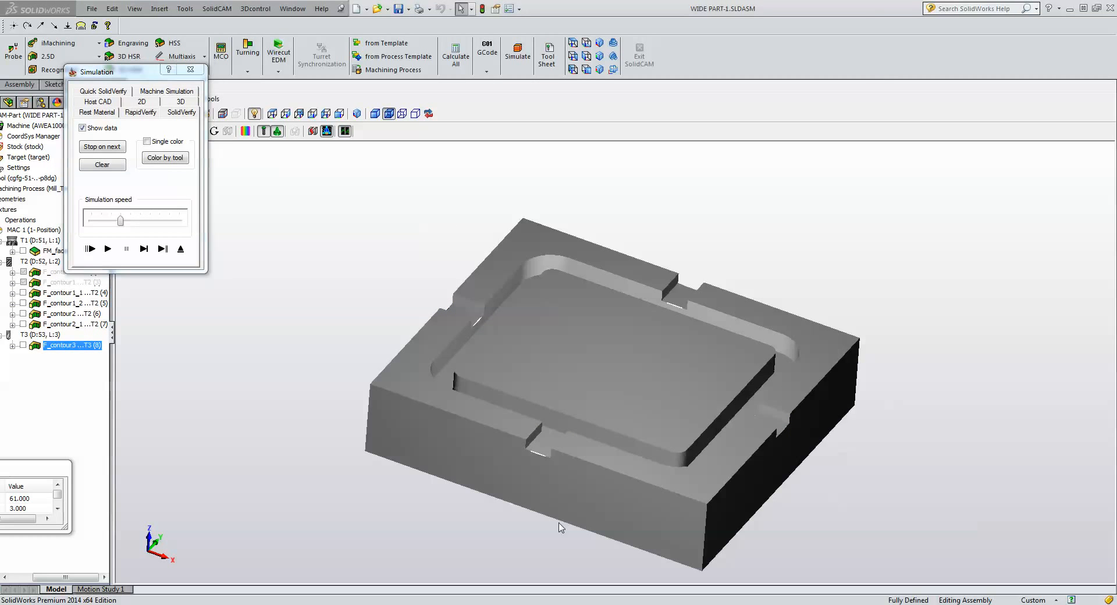
scroll(469, 510, "up", 1)
scroll(514, 478, "down", 5)
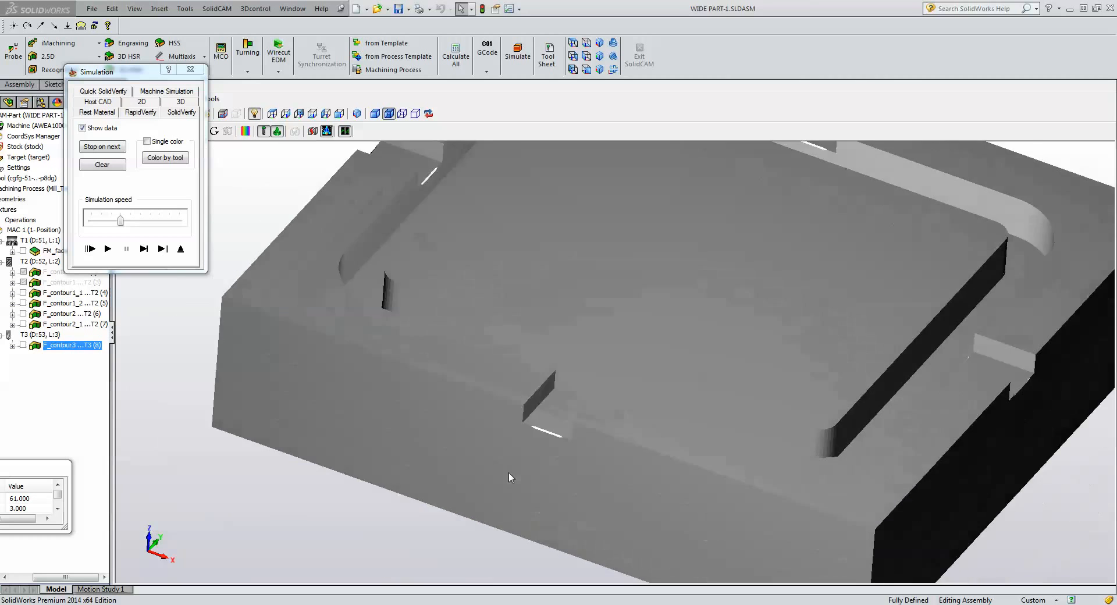
scroll(520, 462, "down", 4)
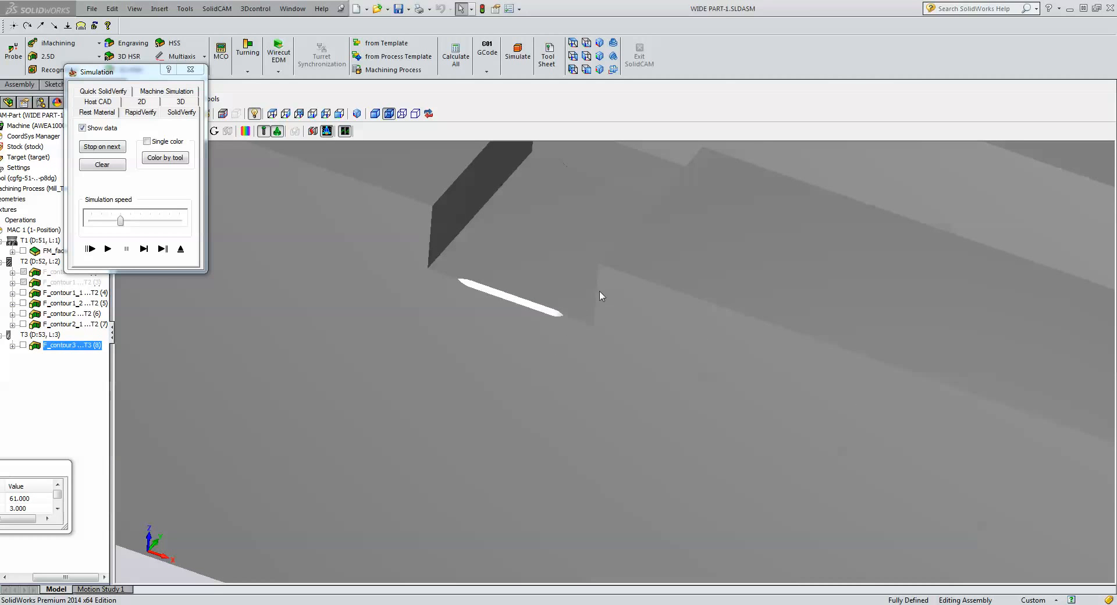
Re-step the tool onto the part, view the stock from the top, then switch to Host CAD simulation.
left_click(147, 249)
left_click(147, 249)
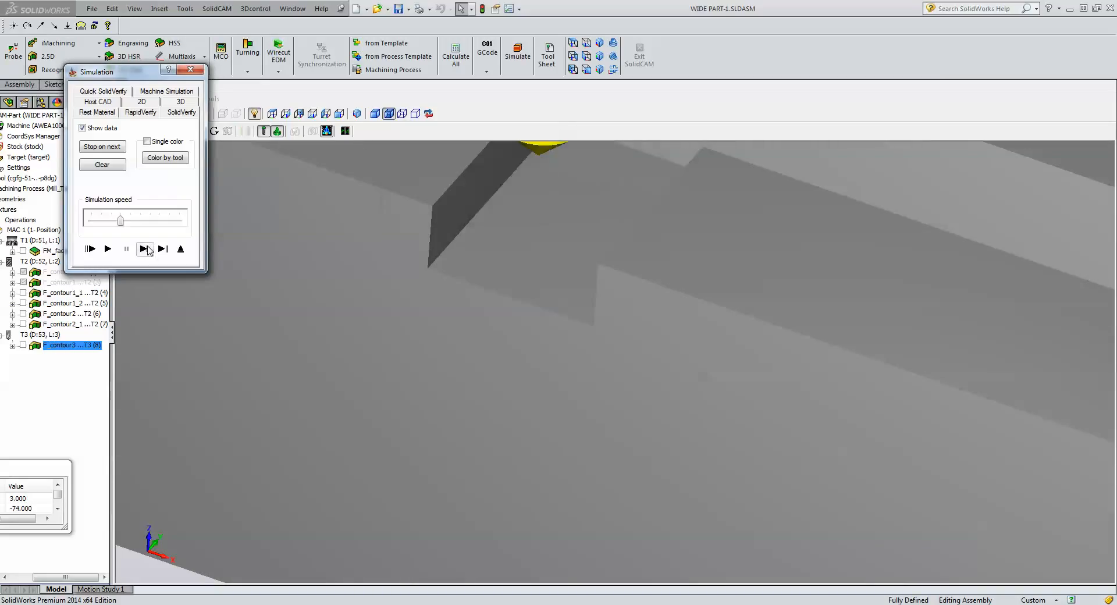
left_click(147, 249)
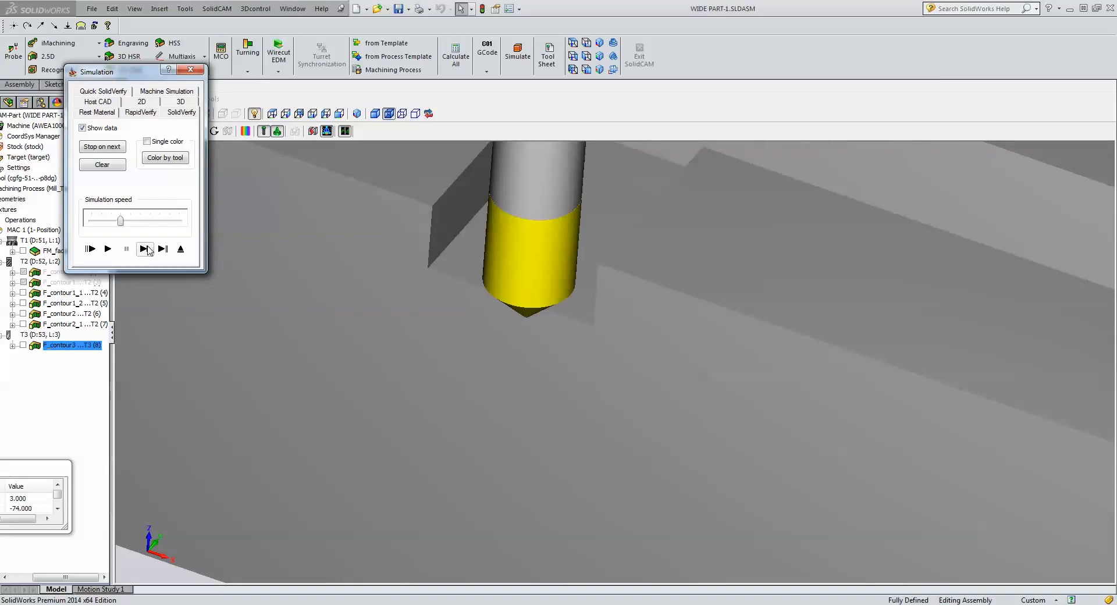
left_click(574, 45)
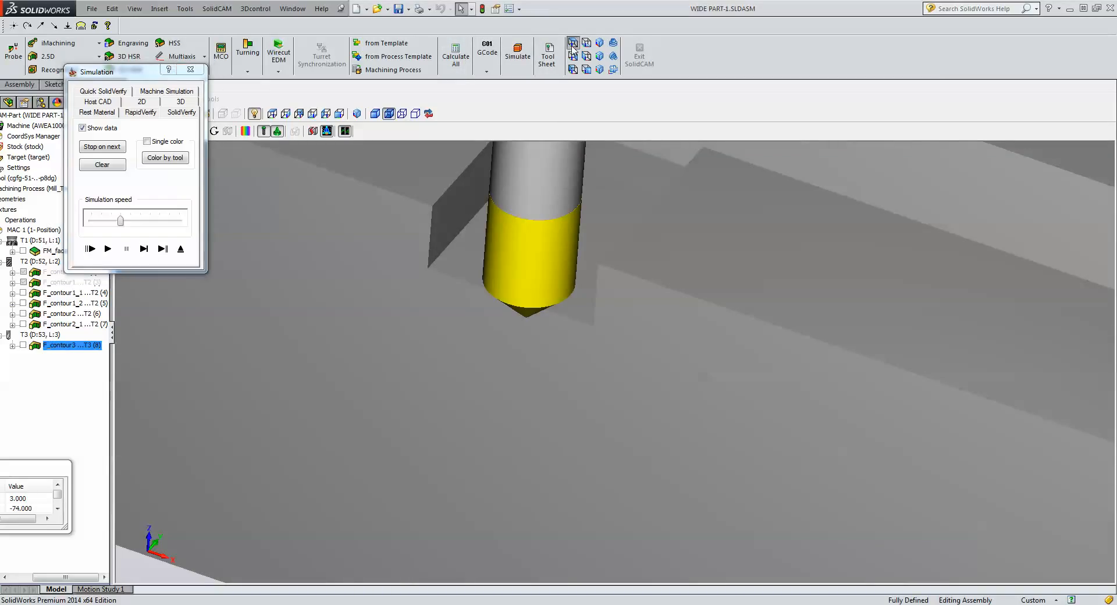
left_click(274, 115)
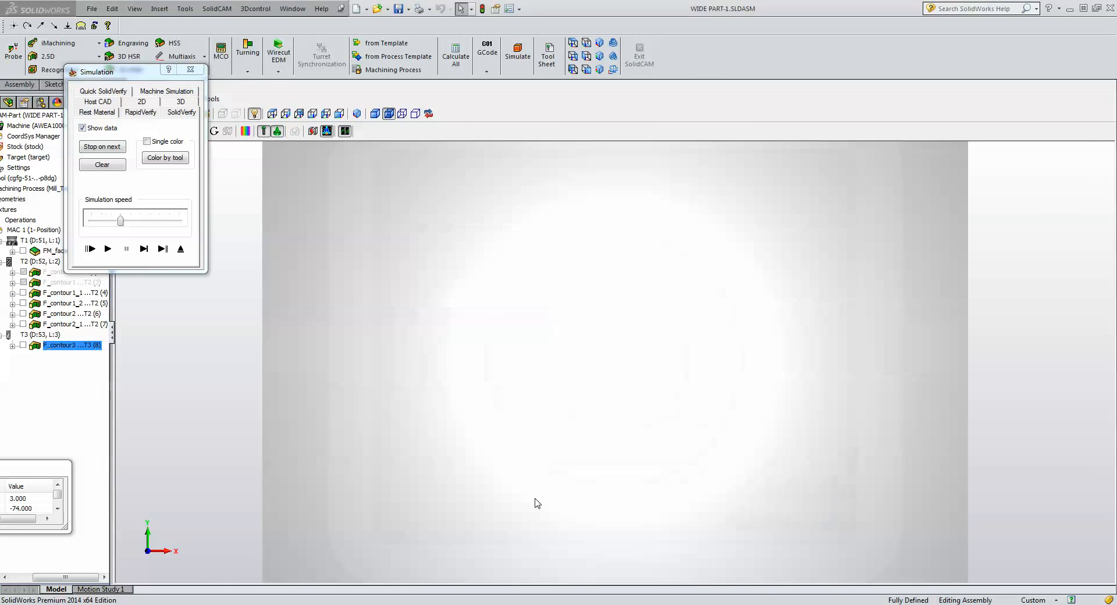
scroll(535, 503, "up", 3)
scroll(528, 498, "down", 5)
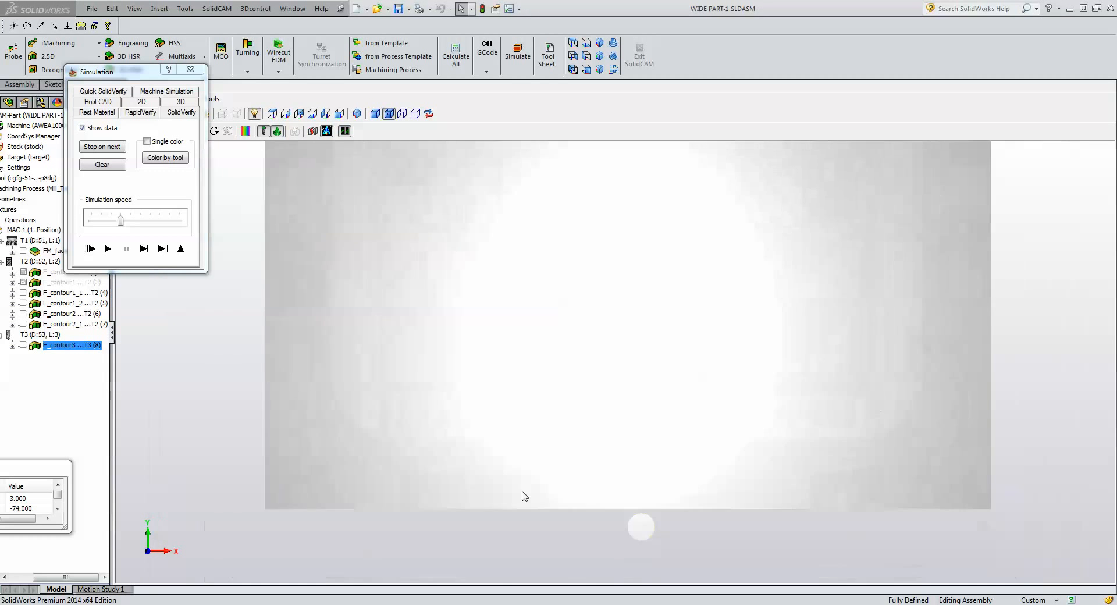
scroll(522, 496, "up", 4)
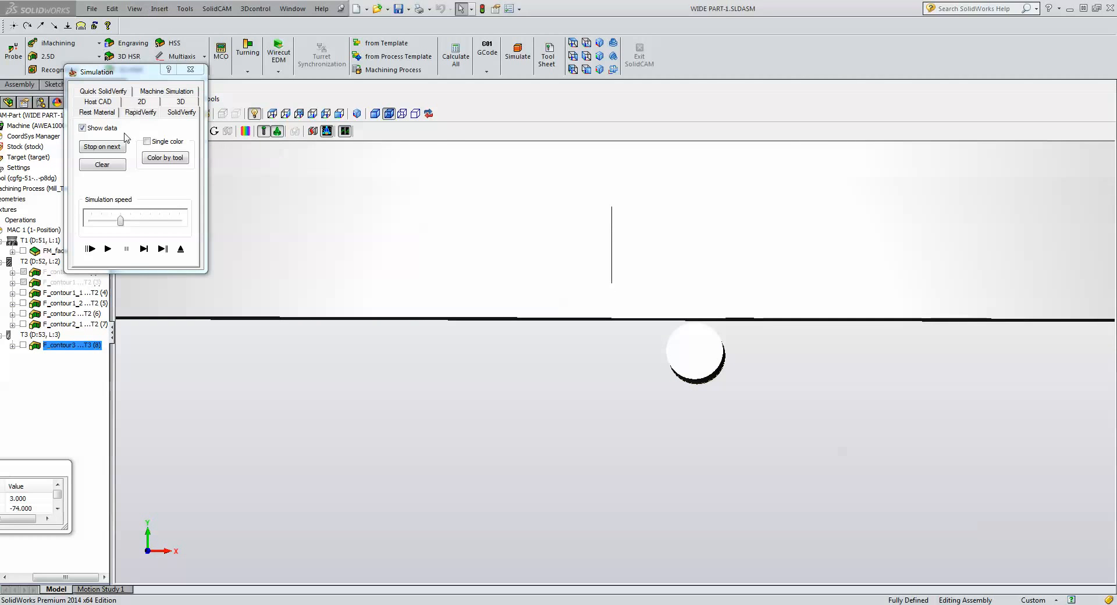
left_click(97, 102)
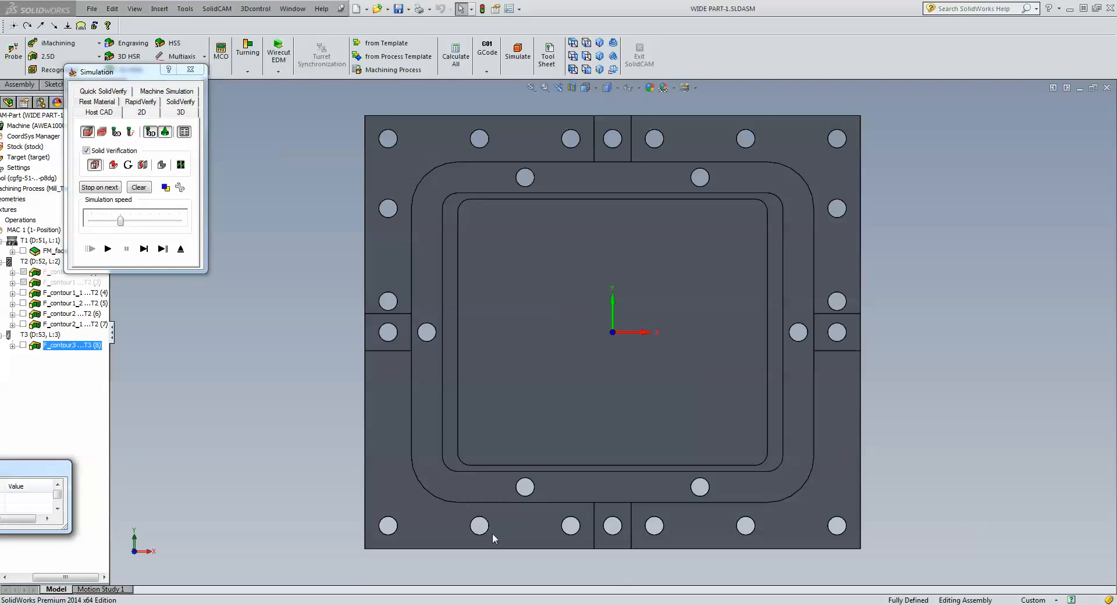
Single-step the chamfer tool along the bottom slot edge down to cutting depth, zoomed in on the edge.
left_click(143, 248)
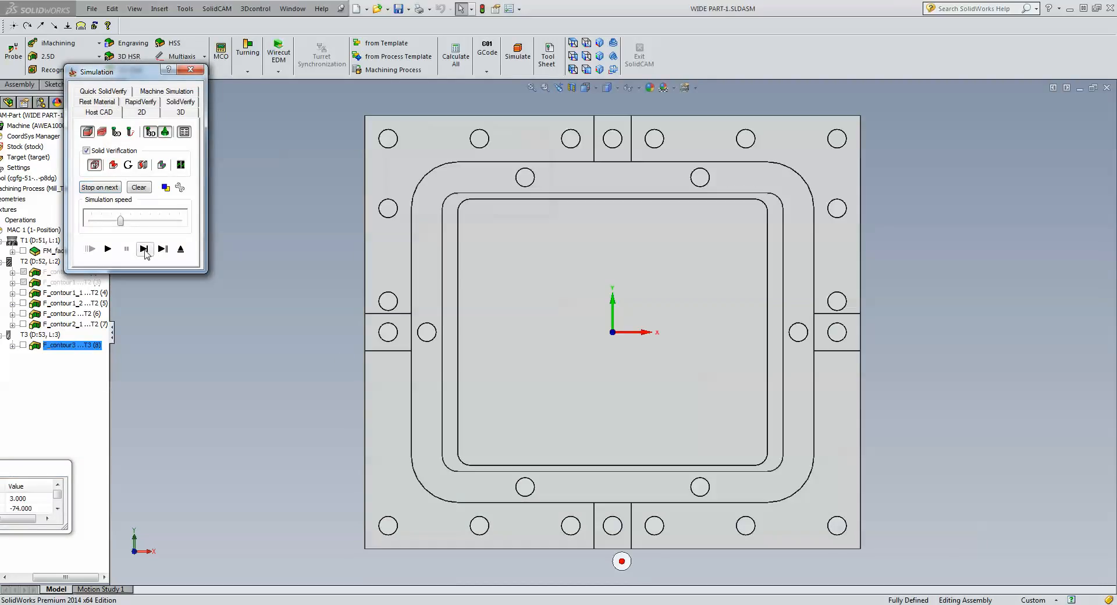
left_click(145, 250)
left_click(145, 251)
left_click(145, 250)
left_click(145, 251)
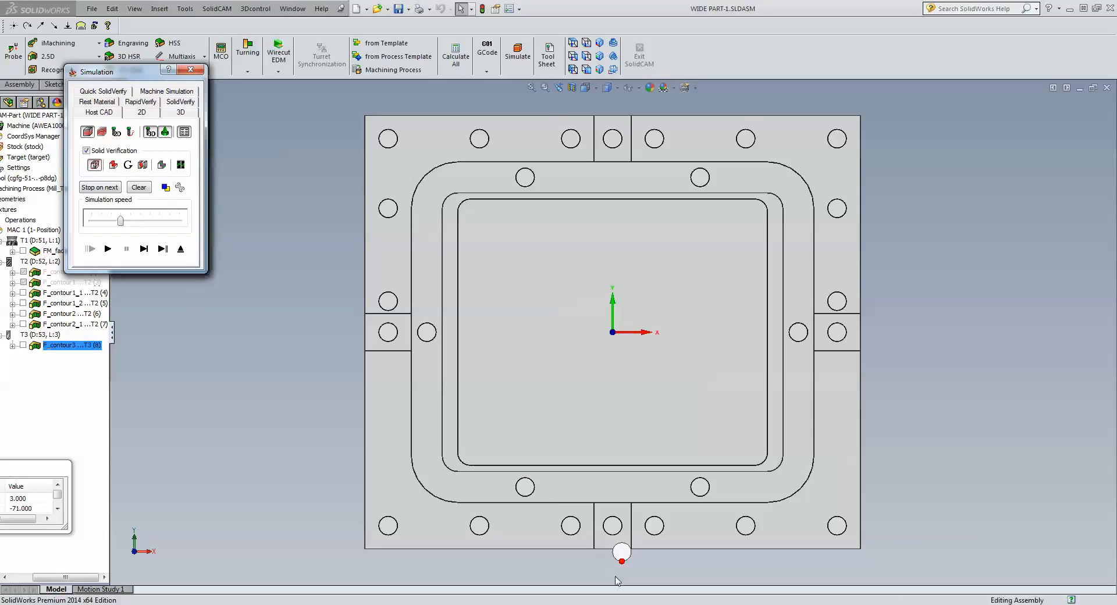
scroll(618, 581, "down", 8)
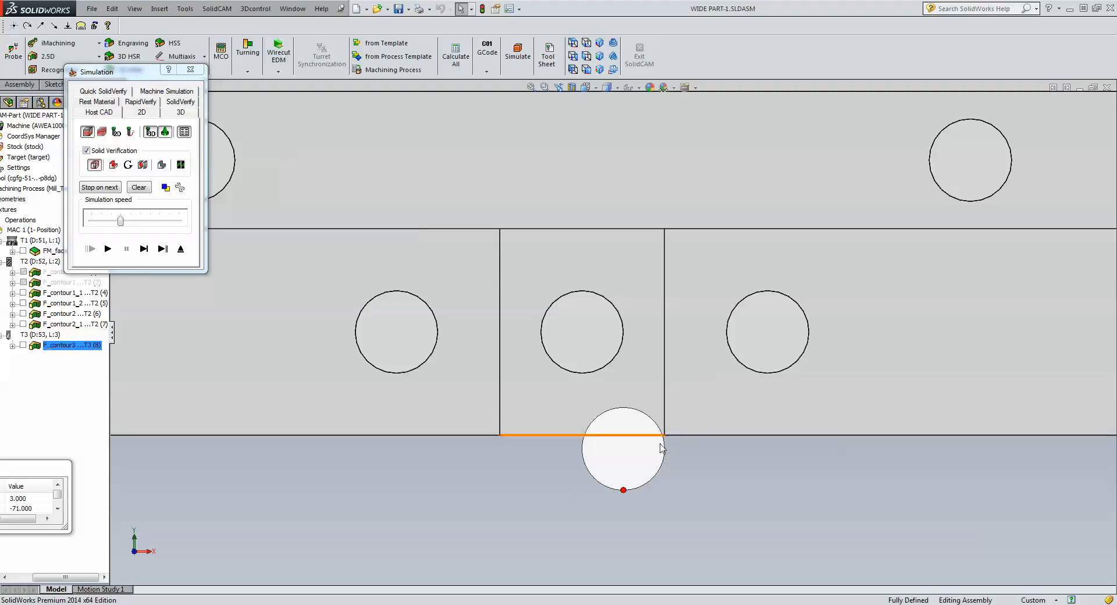
left_click(143, 249)
left_click(143, 250)
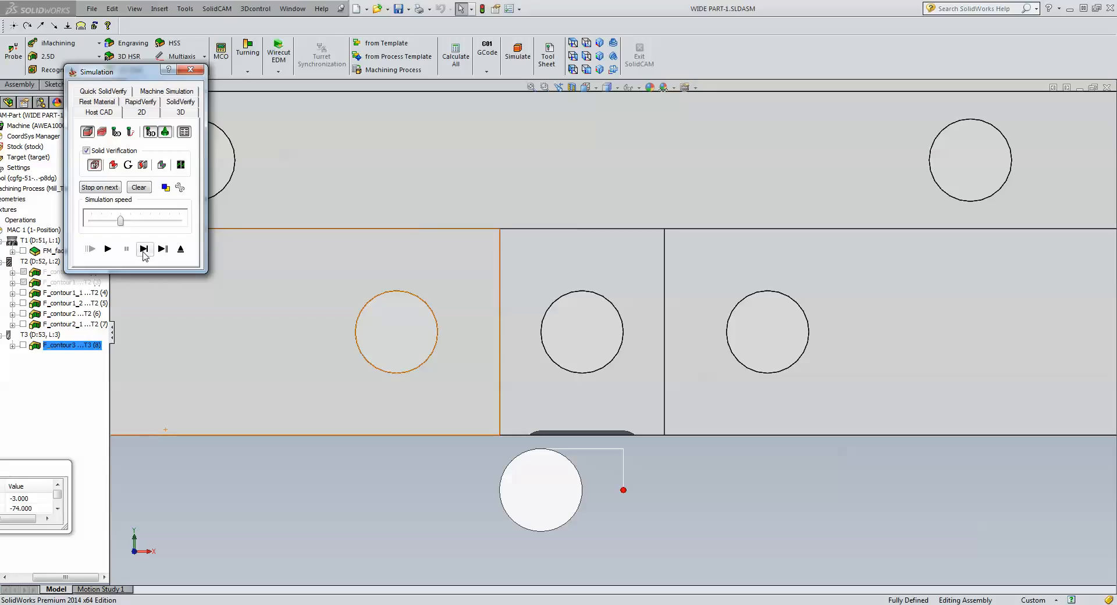
left_click(680, 486)
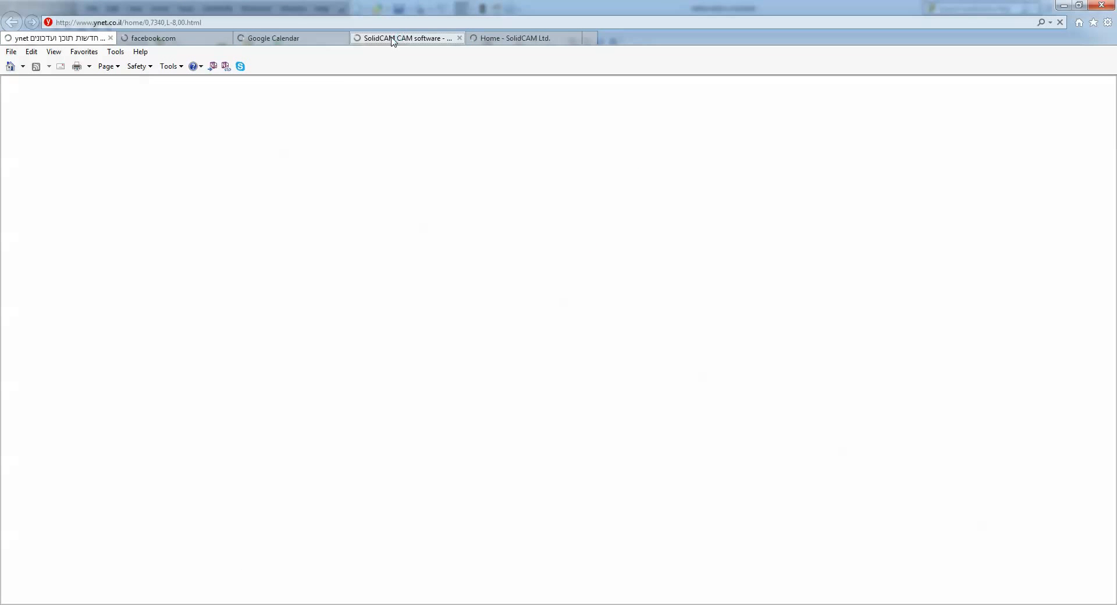
On the SolidCAM site, go to Webinars > Webinar recordings and open the ToolBox webinar.
left_click(392, 39)
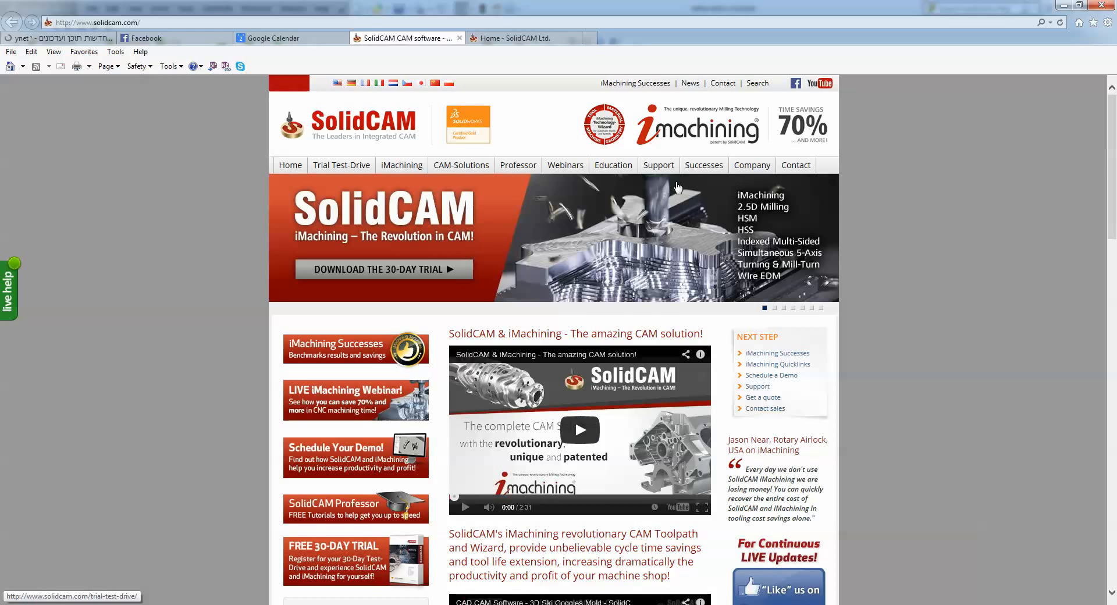
mouse_move(527, 170)
mouse_move(564, 170)
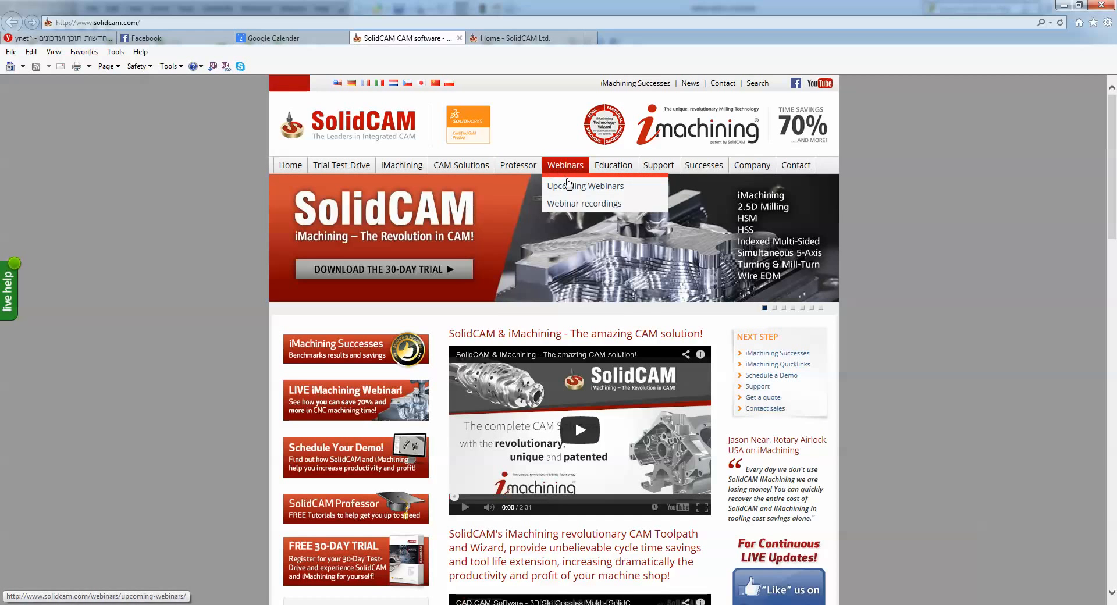
left_click(576, 205)
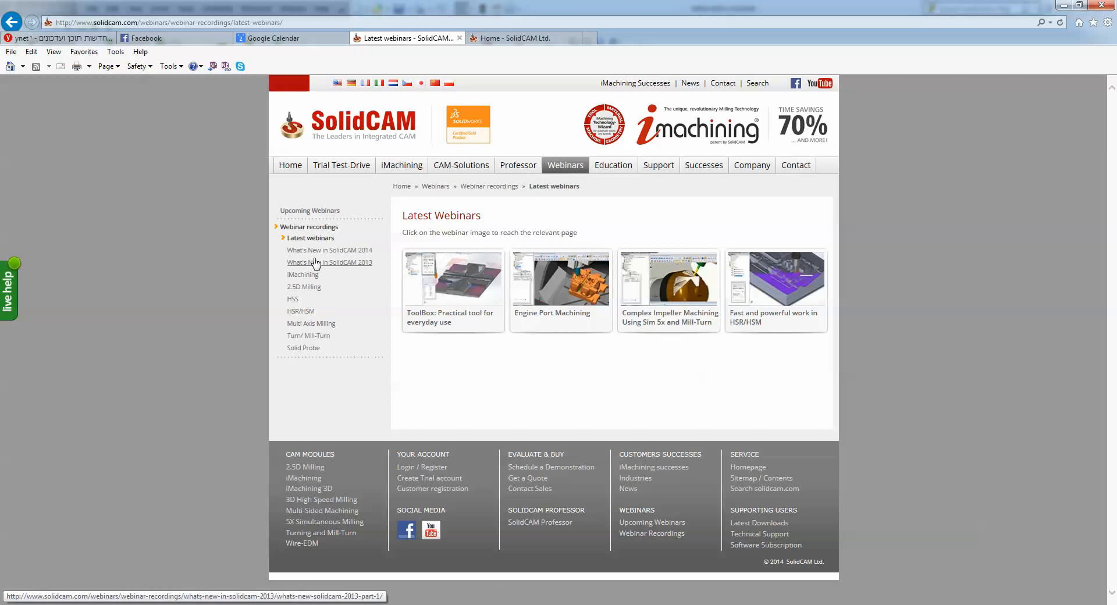
left_click(463, 281)
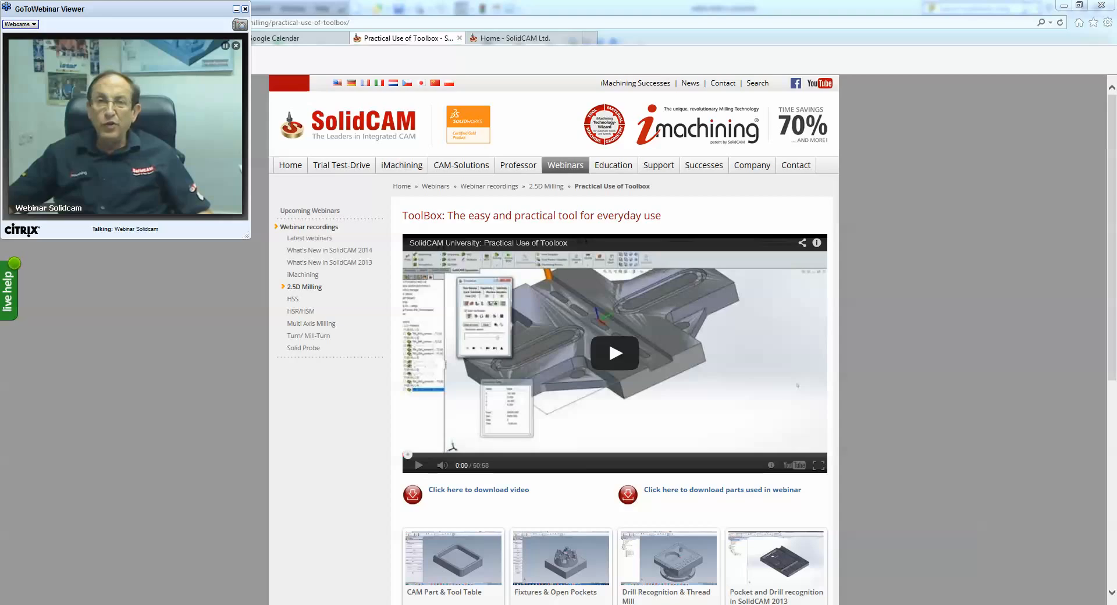
Close the GoToWebinar Viewer and choose End Webinar for All.
left_click(245, 9)
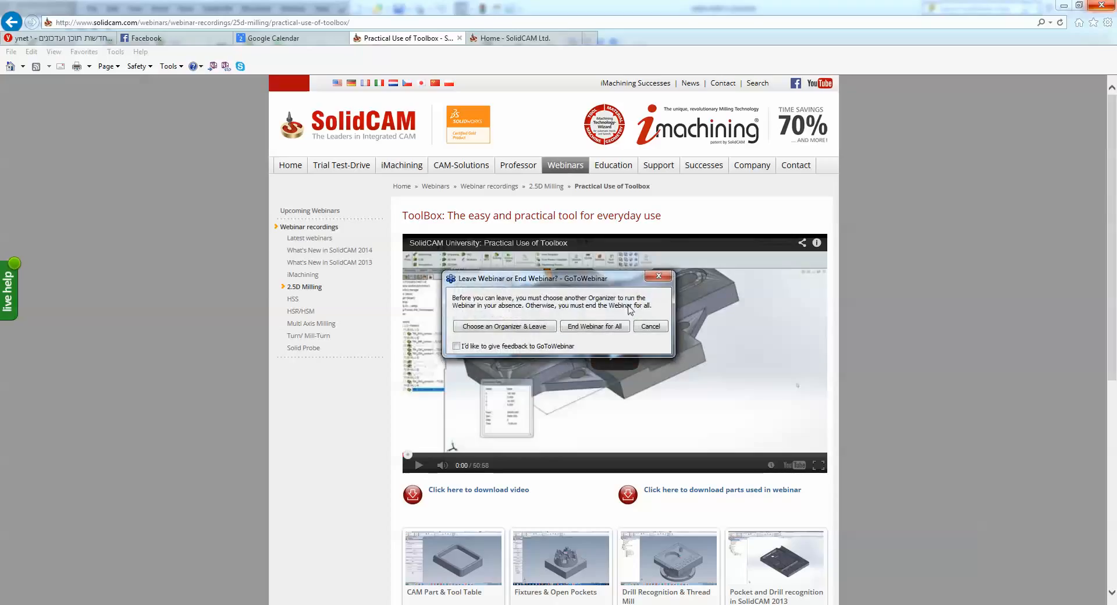
left_click(607, 328)
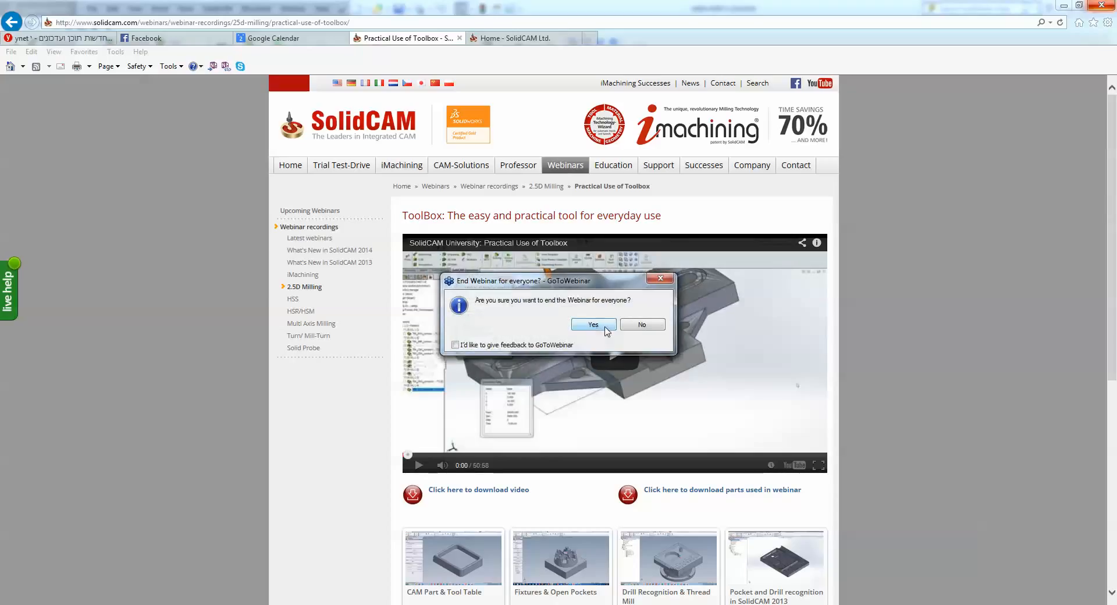